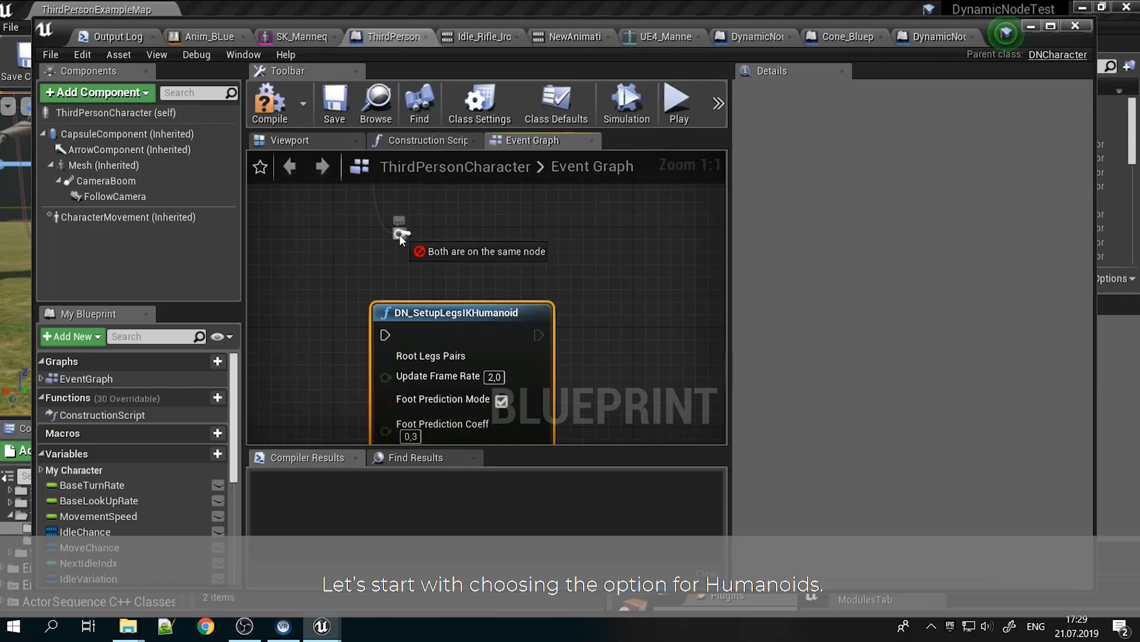
# Create a Make RootLegsPairs_DN node for the Root Legs Pairs input of DN_SetupLegsIKHumanoid, place it beside that node and expand its hidden pins
pyautogui.moveTo(428, 290)
pyautogui.mouseDown(button='right')
pyautogui.moveTo(480, 206)
pyautogui.moveTo(443, 248)
pyautogui.moveTo(425, 294)
pyautogui.mouseUp(button='right')
pyautogui.scroll(-1, 443, 249)
pyautogui.moveTo(444, 265); pyautogui.dragTo(350, 273)
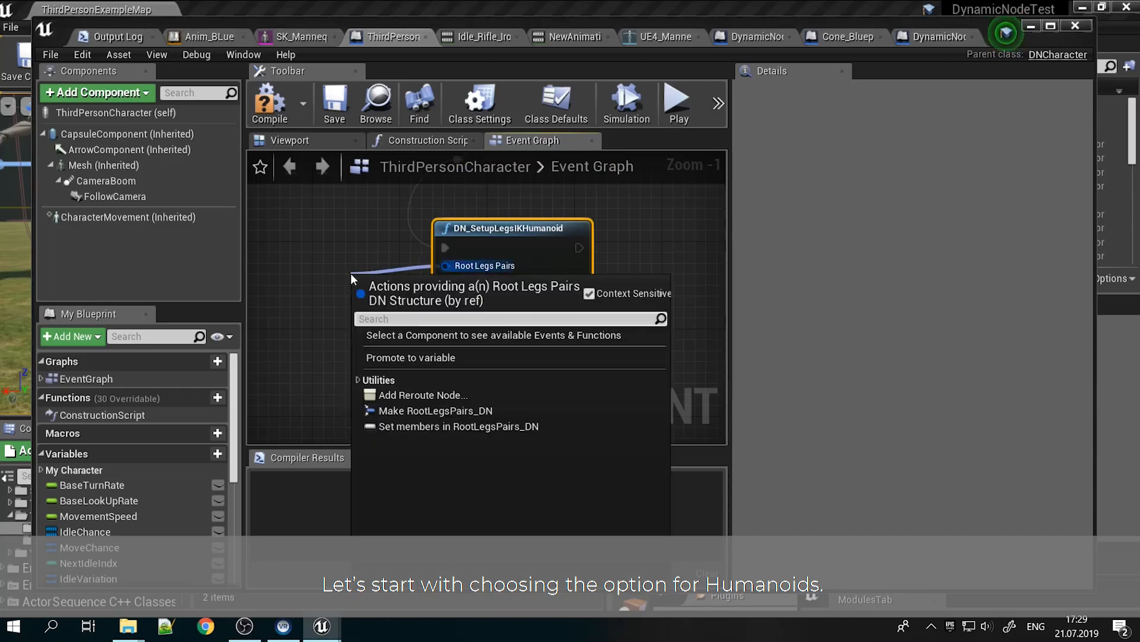
pyautogui.click(425, 413)
pyautogui.moveTo(308, 352); pyautogui.dragTo(456, 375, button='right')
pyautogui.moveTo(533, 304)
pyautogui.mouseDown()
pyautogui.moveTo(392, 240)
pyautogui.moveTo(370, 243)
pyautogui.mouseUp()
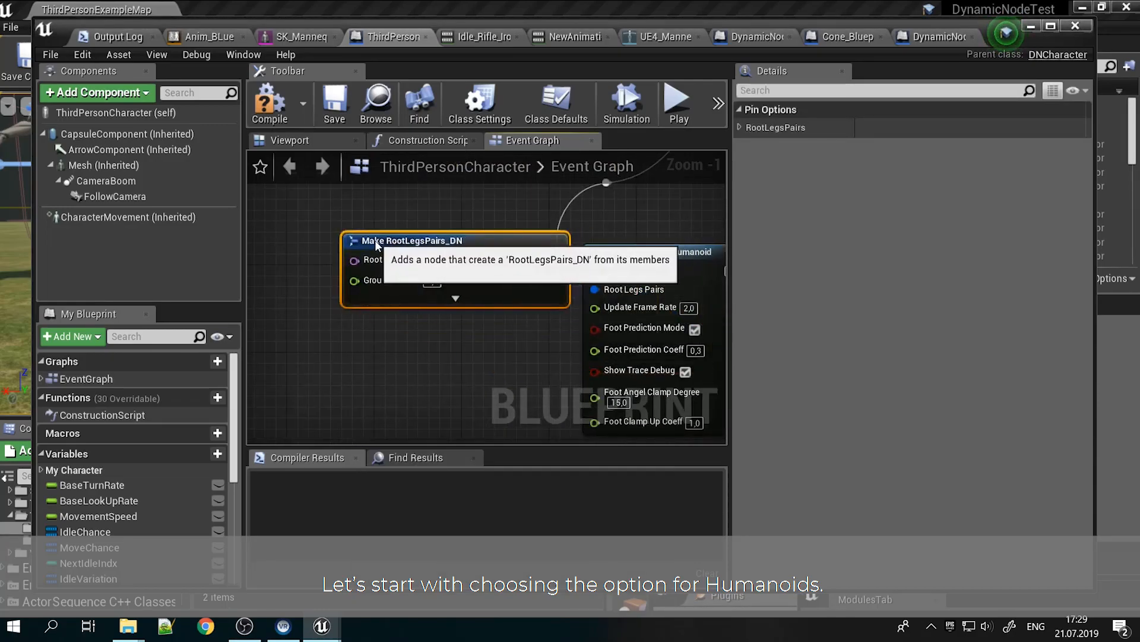
pyautogui.click(455, 298)
# Add a Make Array node connected to the Legs input of Make RootLegsPairs_DN
pyautogui.moveTo(312, 326); pyautogui.dragTo(377, 288, button='right')
pyautogui.moveTo(443, 261); pyautogui.dragTo(351, 258)
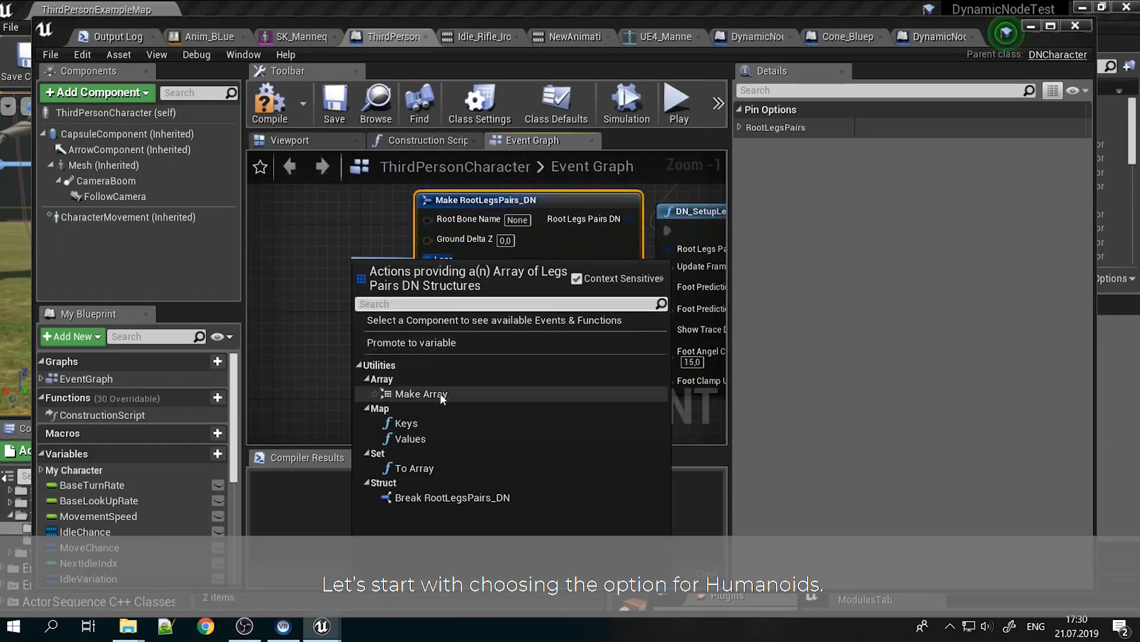
pyautogui.click(423, 393)
# Create a Make LegsPairs_DN node for element [0] of the Make Array node, place it before the array and expand its hidden pins
pyautogui.moveTo(331, 376); pyautogui.dragTo(394, 391, button='right')
pyautogui.moveTo(442, 282); pyautogui.dragTo(302, 263)
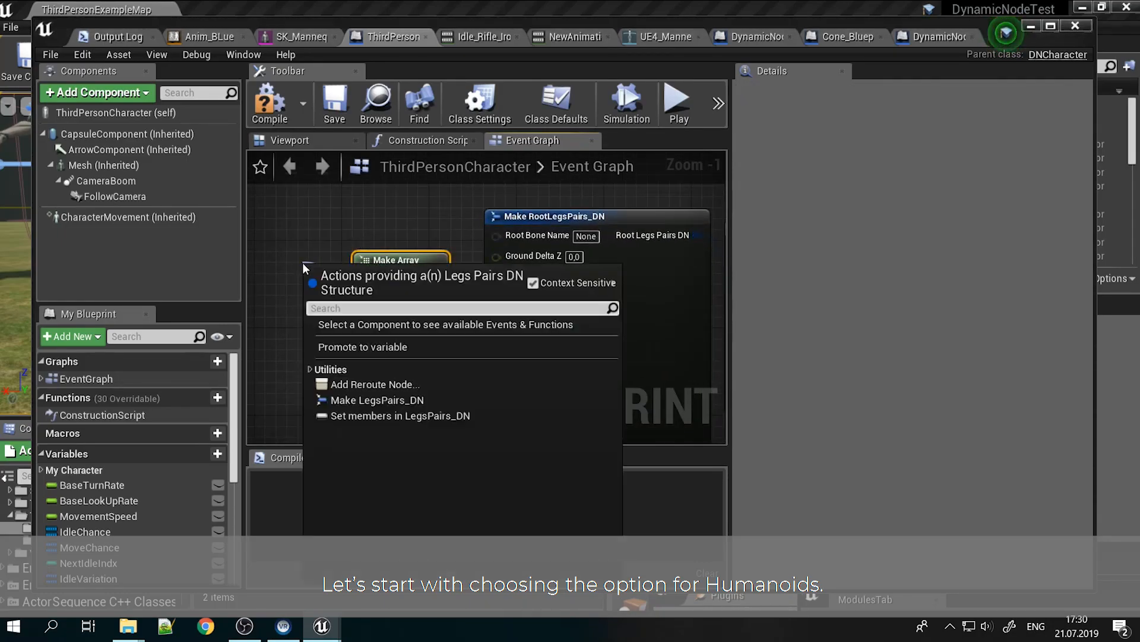
pyautogui.click(363, 404)
pyautogui.moveTo(323, 400); pyautogui.dragTo(455, 429, button='right')
pyautogui.moveTo(489, 304); pyautogui.dragTo(303, 239)
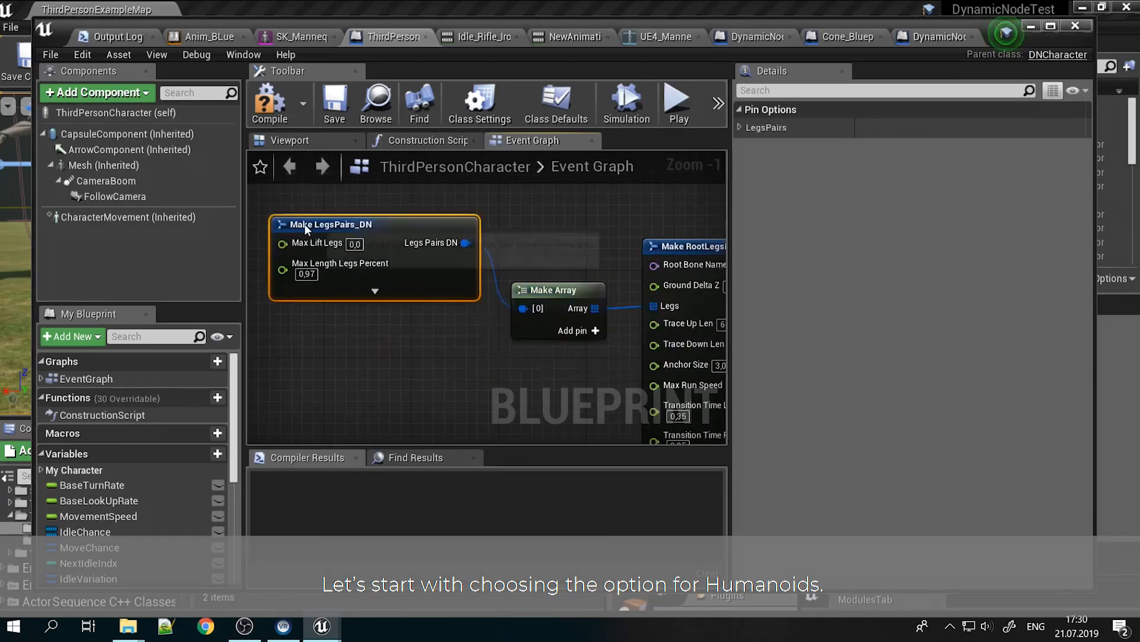
pyautogui.click(375, 304)
pyautogui.moveTo(400, 241); pyautogui.dragTo(389, 274)
# Open the skeleton of the SK_Mannequin mesh and place its editor directly after the ThirdPersonCharacter blueprint among the open assets
pyautogui.moveTo(468, 350); pyautogui.dragTo(497, 232, button='right')
pyautogui.moveTo(570, 304); pyautogui.dragTo(168, 338, button='right')
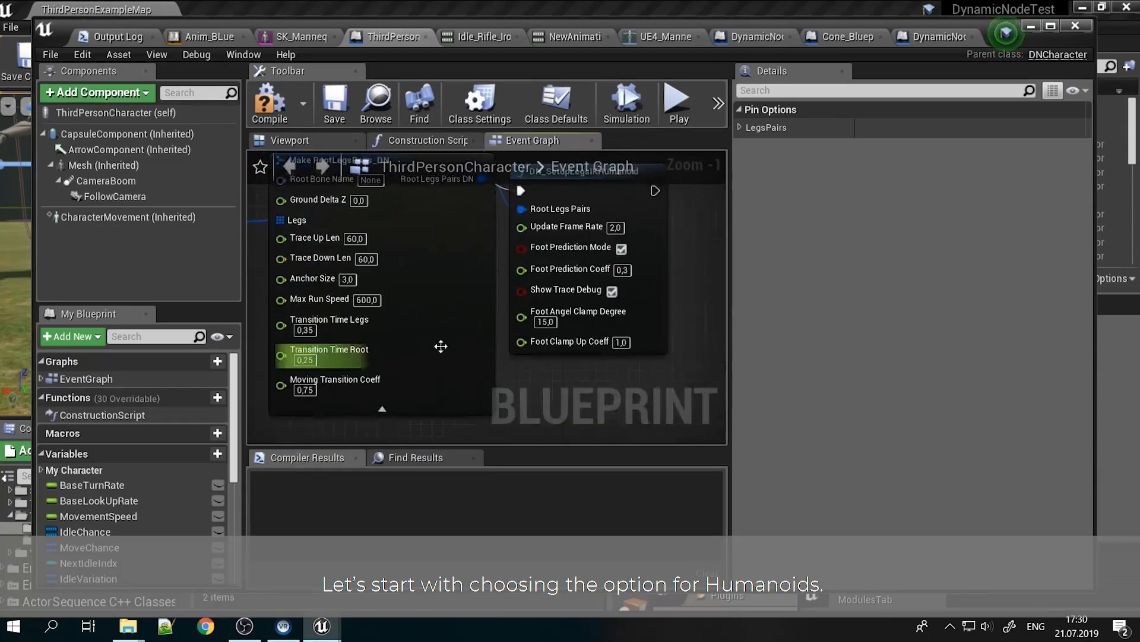
pyautogui.moveTo(421, 286); pyautogui.dragTo(456, 276, button='right')
pyautogui.moveTo(354, 301); pyautogui.dragTo(659, 283, button='right')
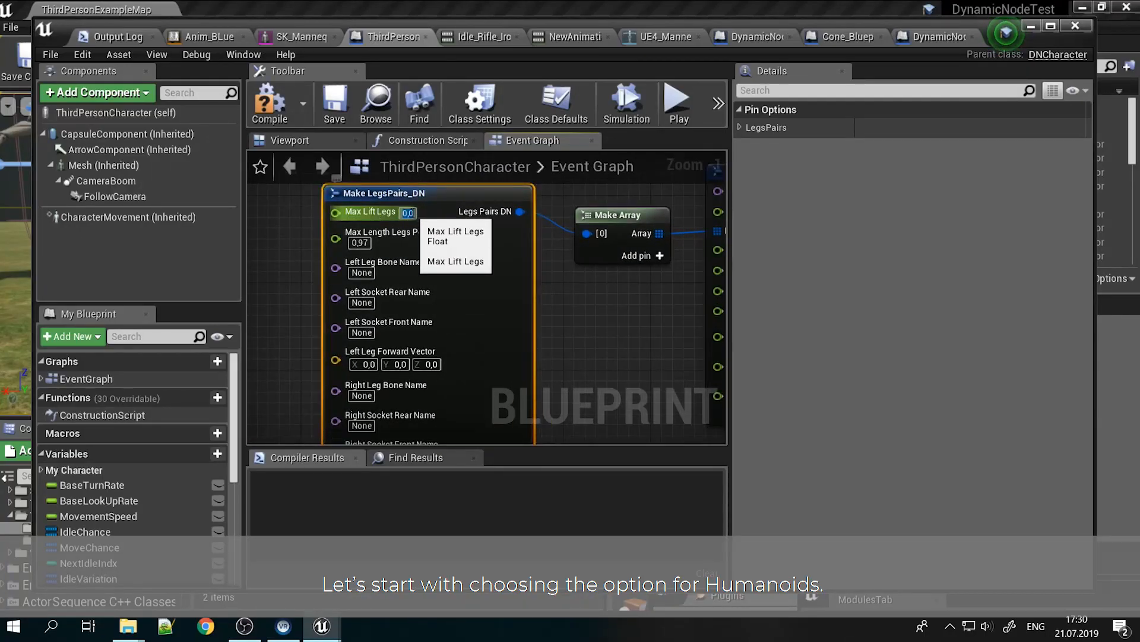
pyautogui.click(372, 273)
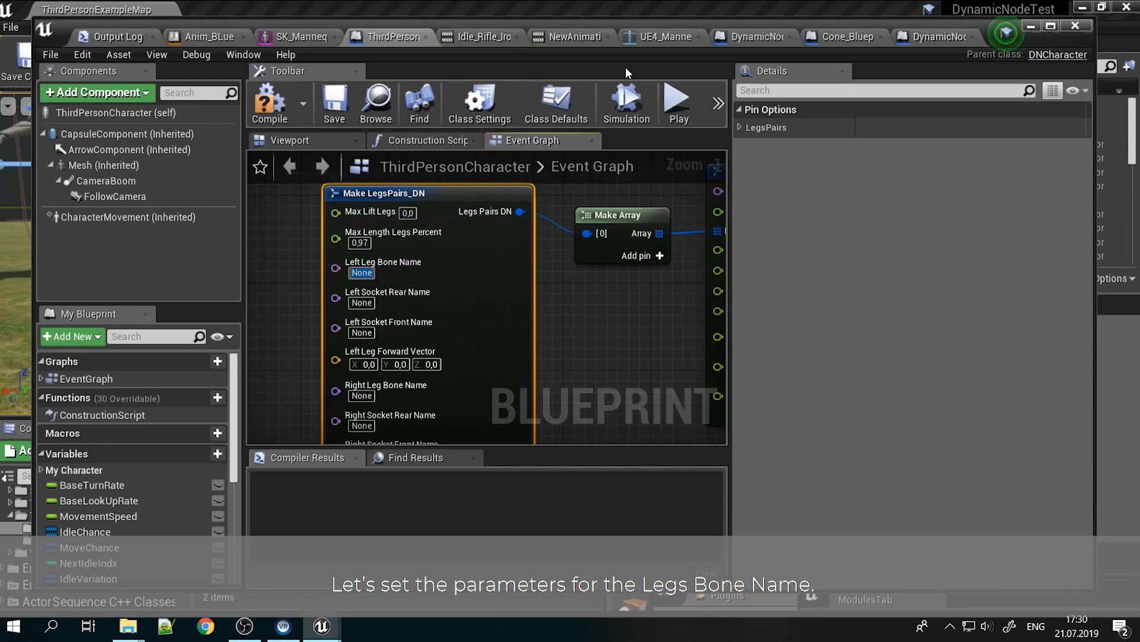
pyautogui.click(298, 39)
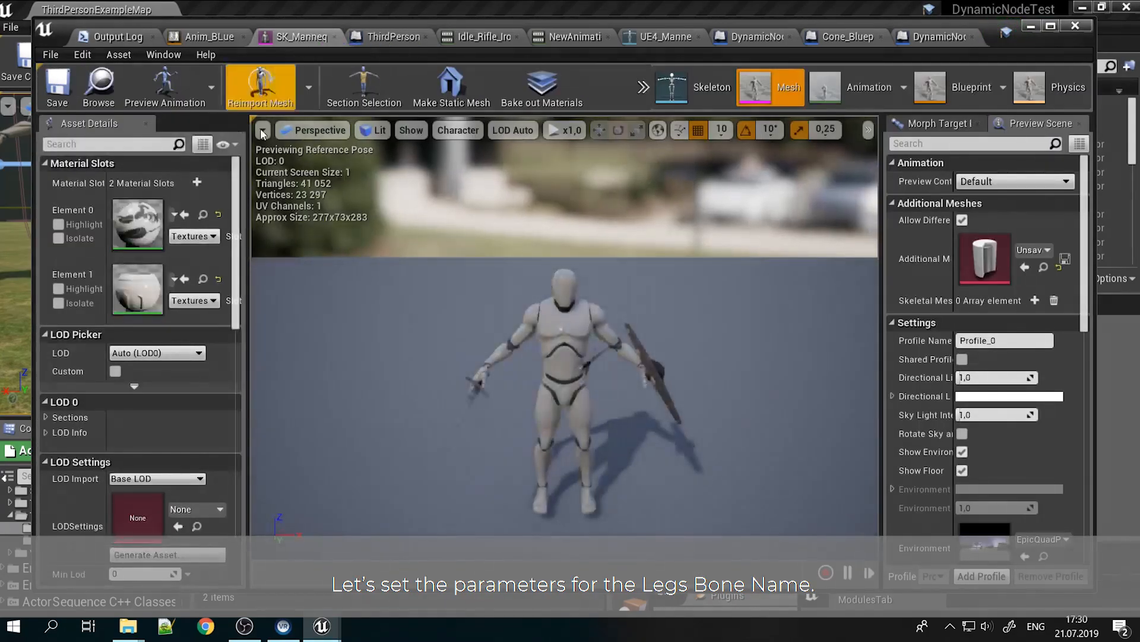
pyautogui.click(683, 86)
pyautogui.moveTo(649, 40); pyautogui.dragTo(484, 38)
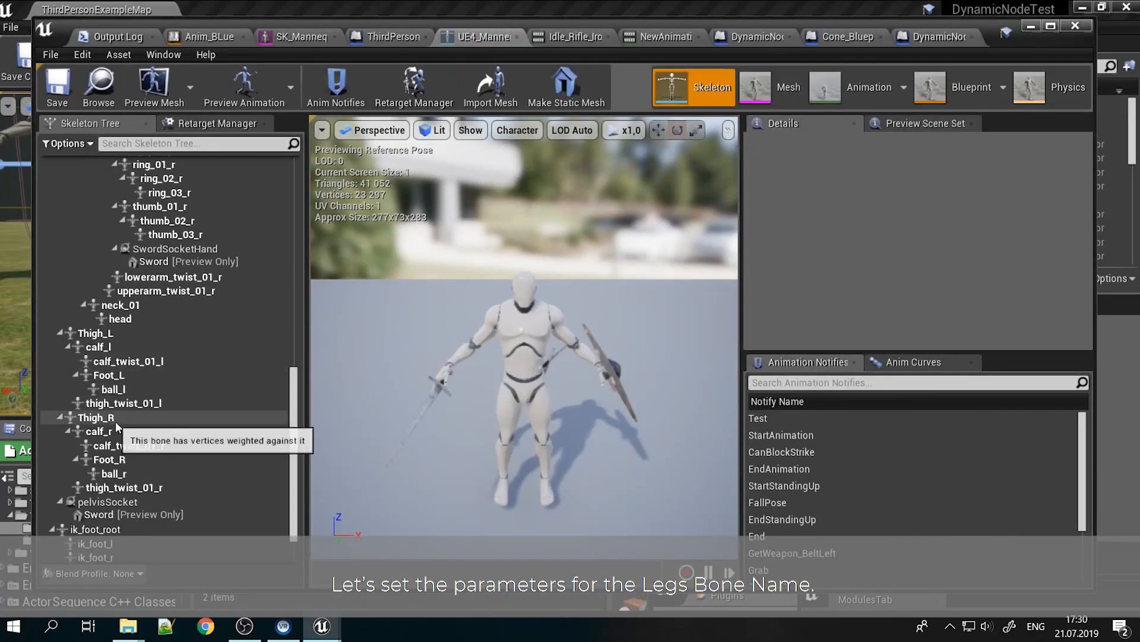
# Set Left Leg Bone Name to Foot_L, copied from the skeleton's foot bone, and Right Leg Bone Name to Foot_R in Make LegsPairs_DN
pyautogui.click(128, 375)
pyautogui.moveTo(386, 473); pyautogui.dragTo(492, 336, button='right')
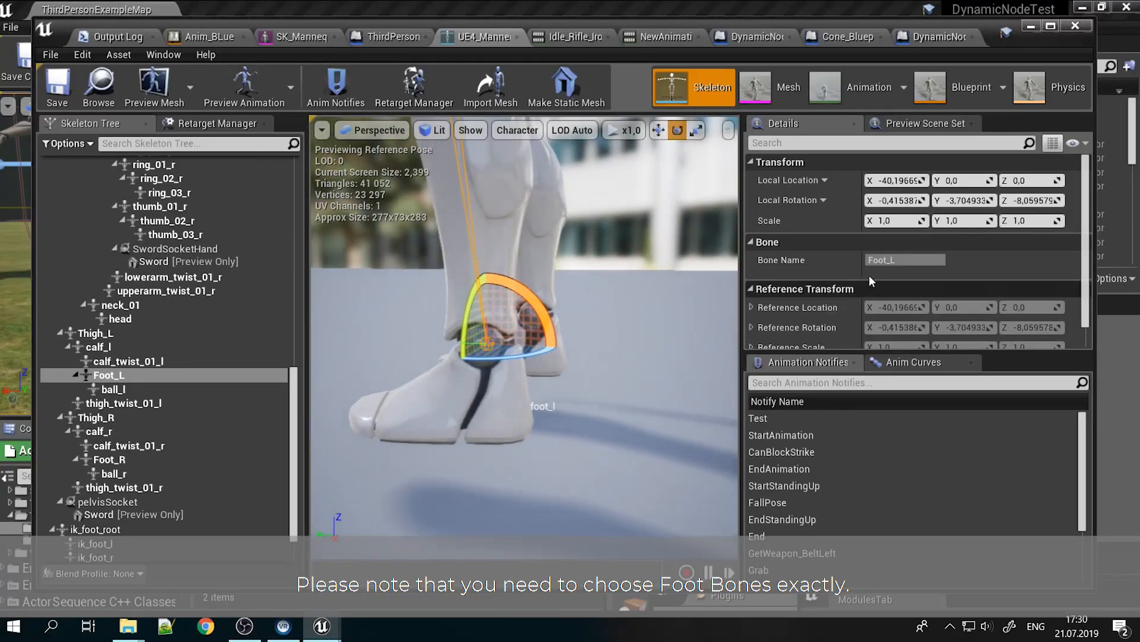
pyautogui.doubleClick(882, 260)
pyautogui.hotkey('ctrl', 'c')
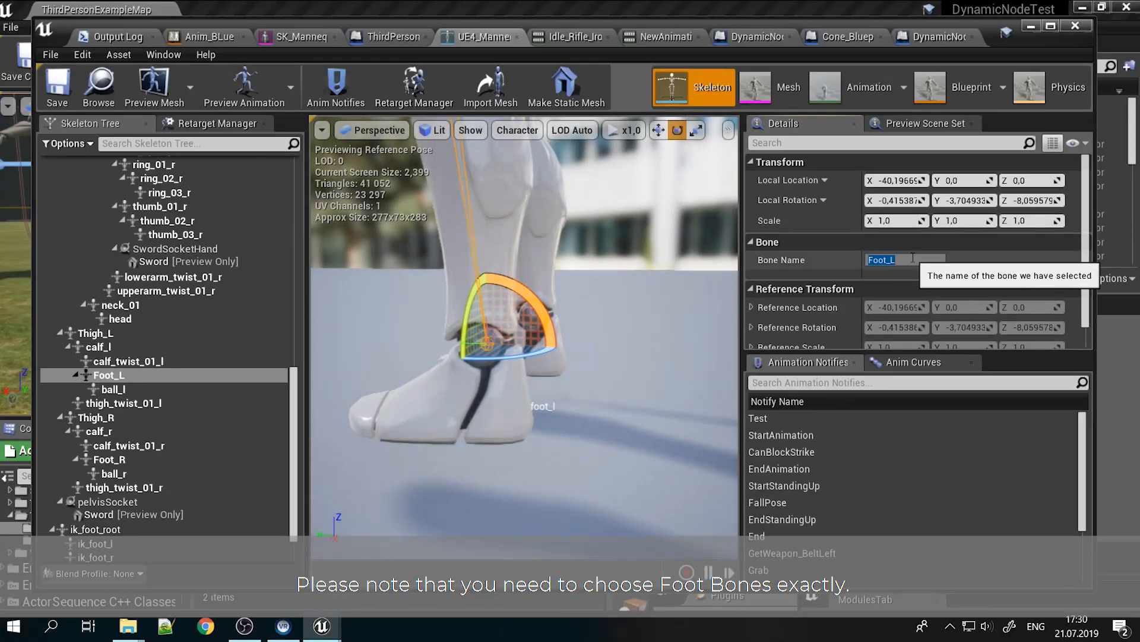
pyautogui.click(386, 35)
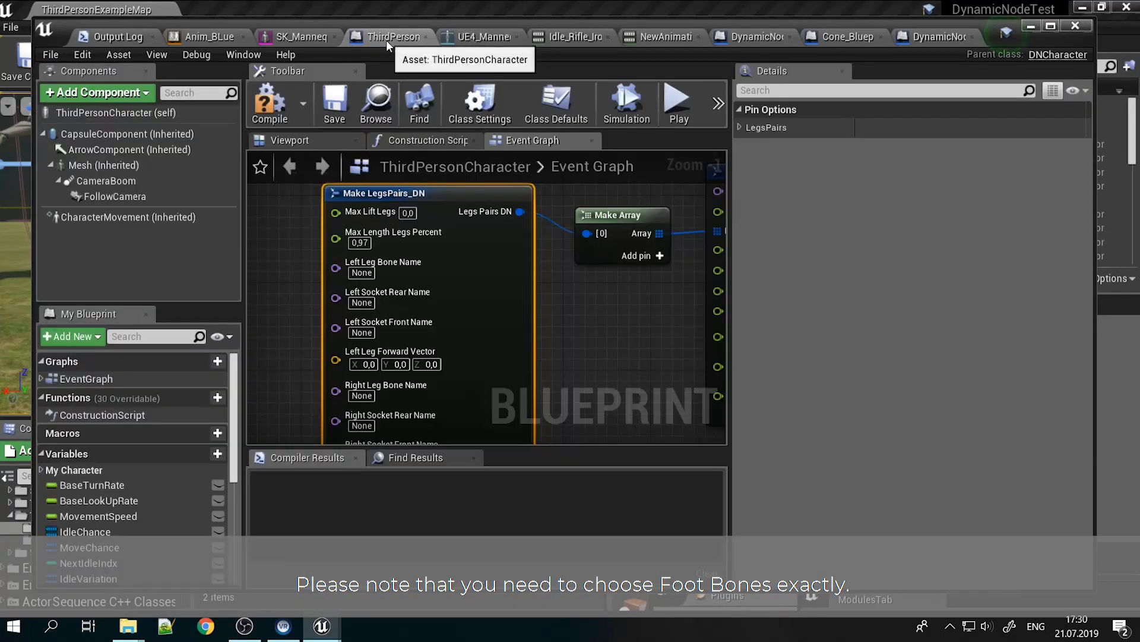
pyautogui.click(372, 272)
pyautogui.hotkey('ctrl', 'v')
pyautogui.click(372, 396)
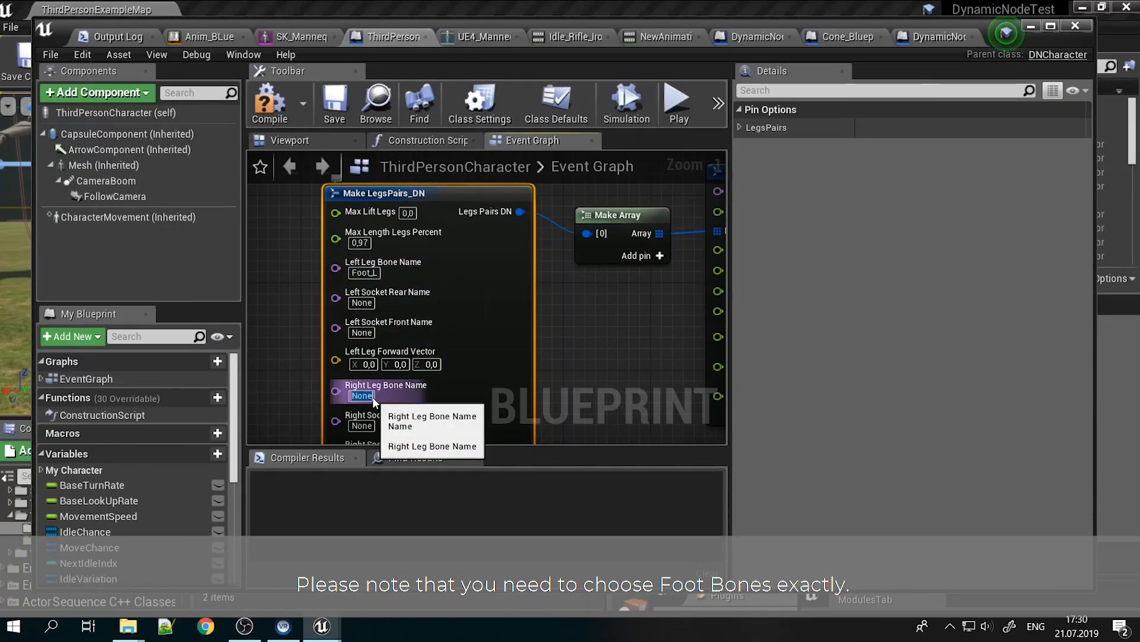
pyautogui.hotkey('ctrl', 'v')
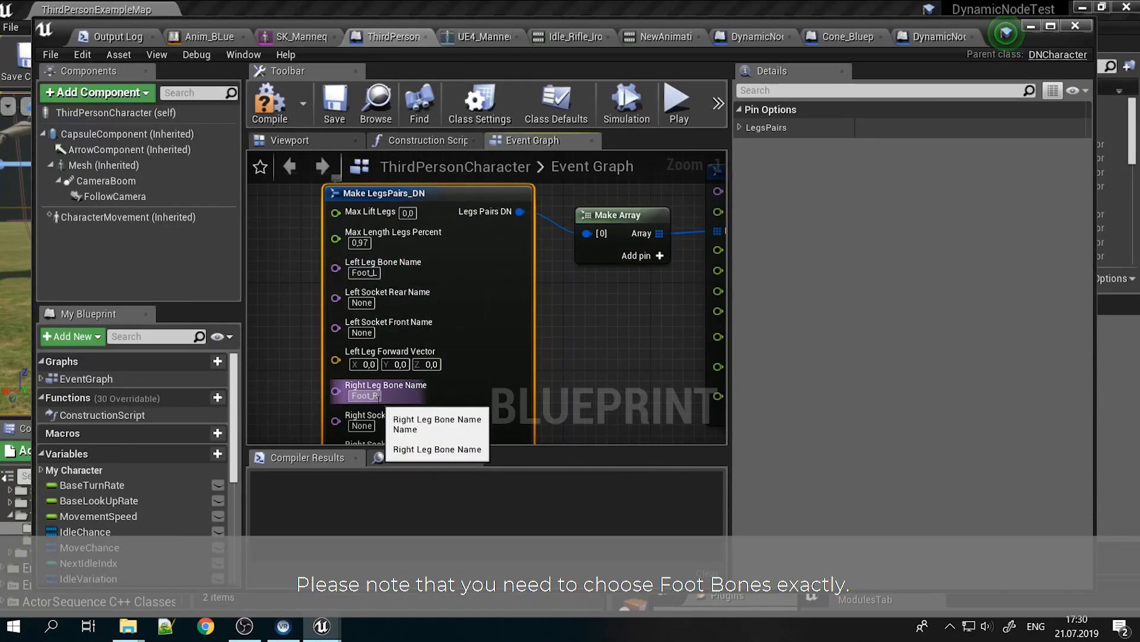
# Add a socket to the Foot_L bone in UE4_Mannequin_Skeleton and name it Foot_LS_F
pyautogui.click(473, 36)
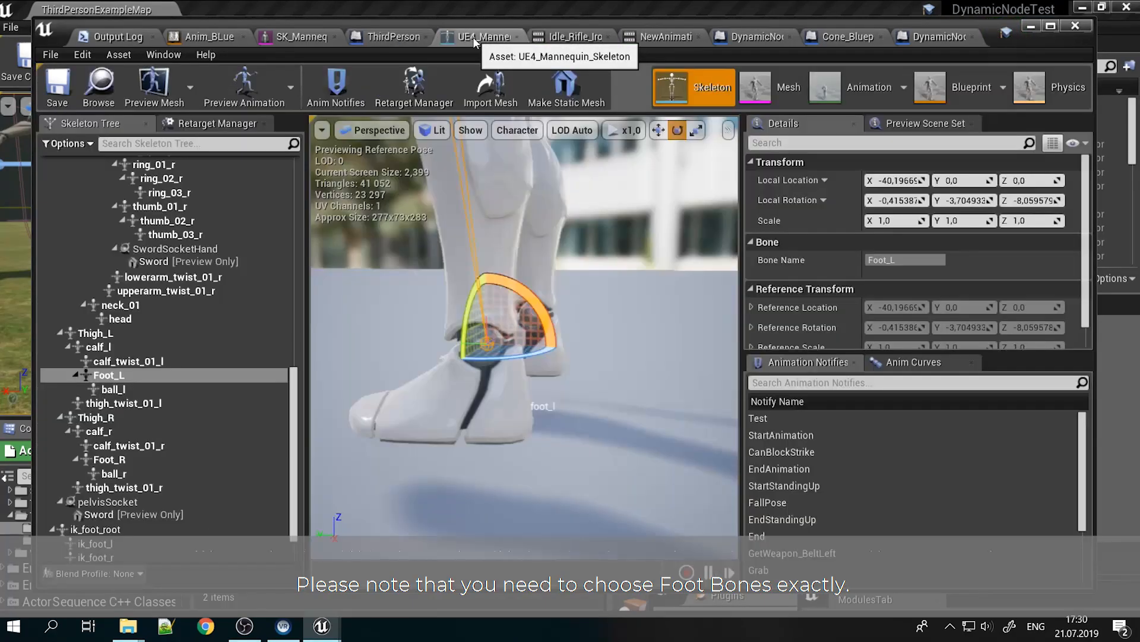
pyautogui.rightClick(138, 376)
pyautogui.click(187, 428)
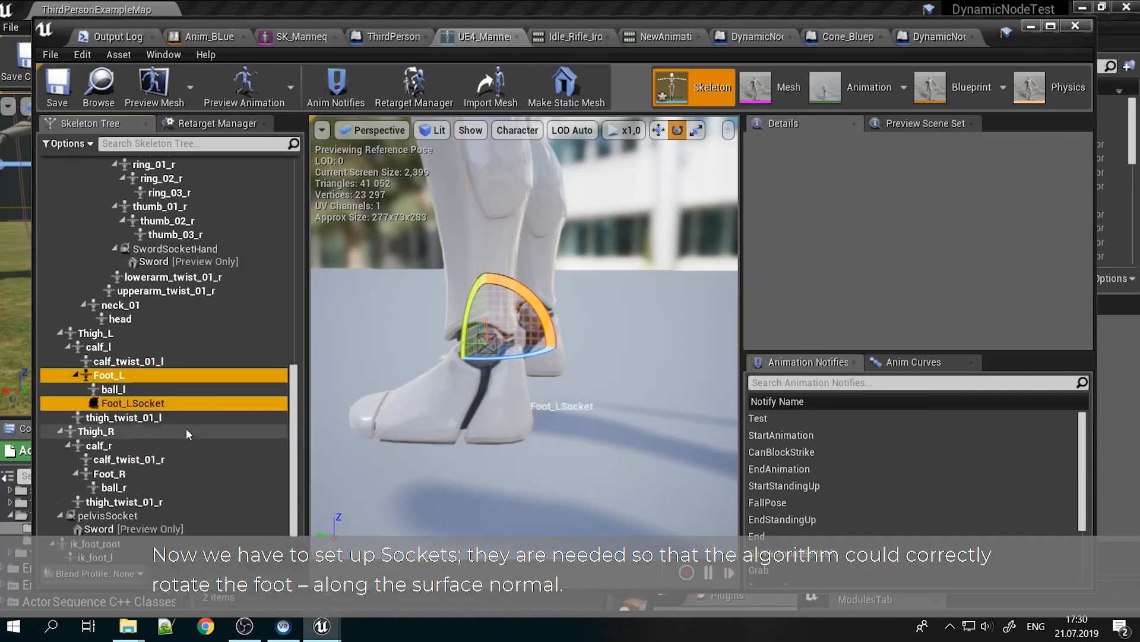
pyautogui.click(177, 403)
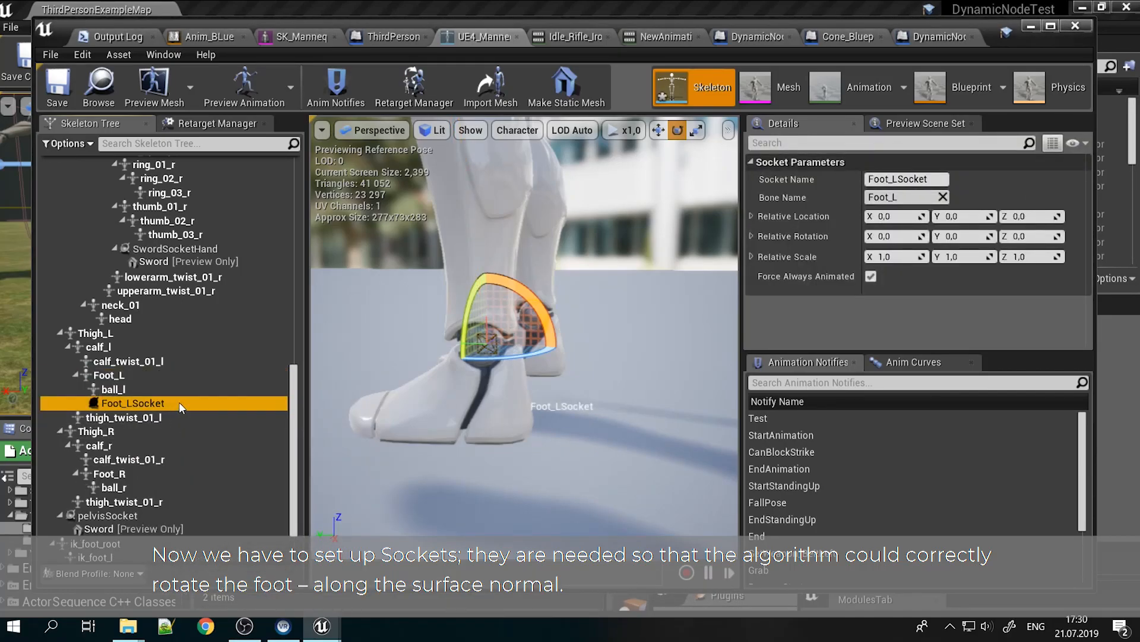
pyautogui.click(173, 403)
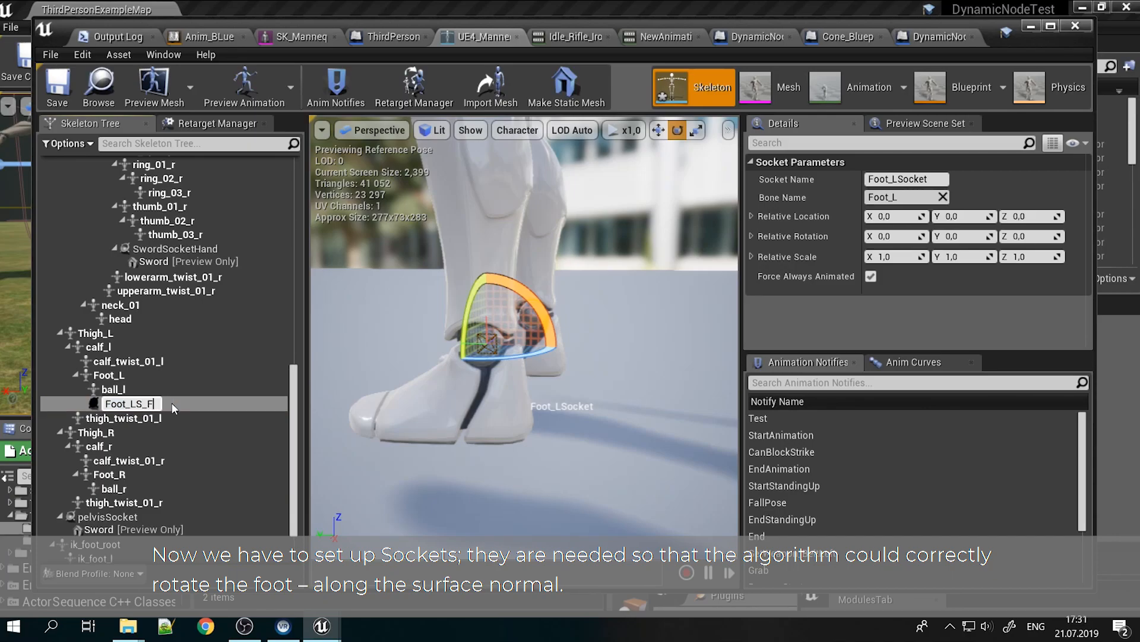
pyautogui.press('Return')
# Move the Foot_LS_F socket below the toes of the left foot, at about X -15.4, Y 18.5, Z 1.1
pyautogui.moveTo(524, 337); pyautogui.dragTo(429, 337, button='right')
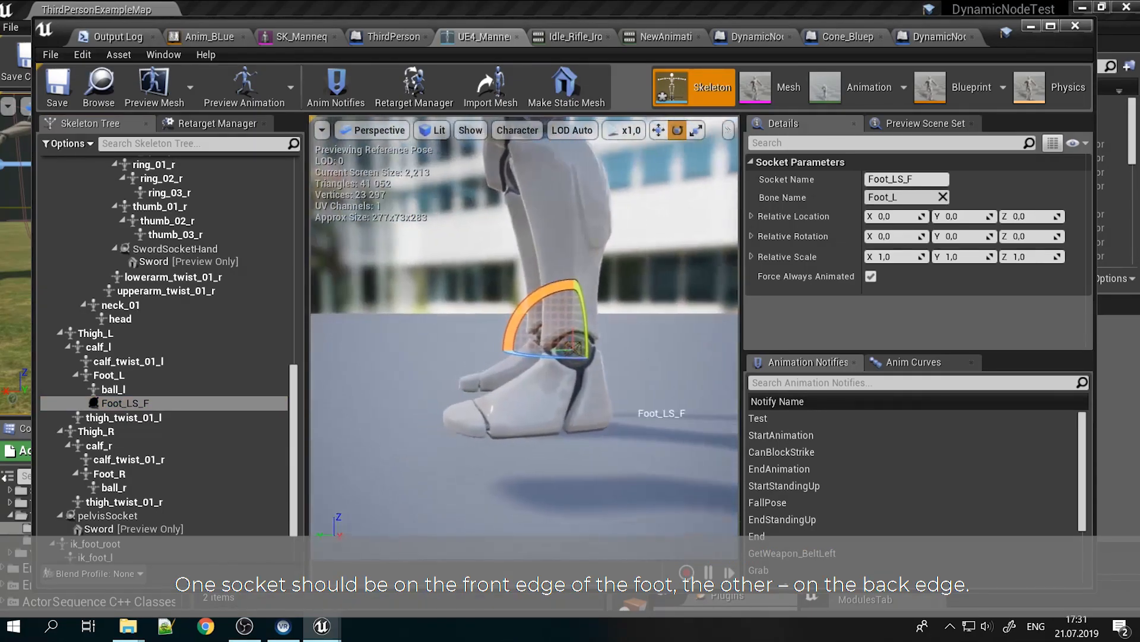
pyautogui.press('r')
pyautogui.moveTo(575, 307); pyautogui.dragTo(575, 403)
pyautogui.moveTo(576, 404); pyautogui.dragTo(581, 378, button='right')
pyautogui.moveTo(557, 333); pyautogui.dragTo(445, 336)
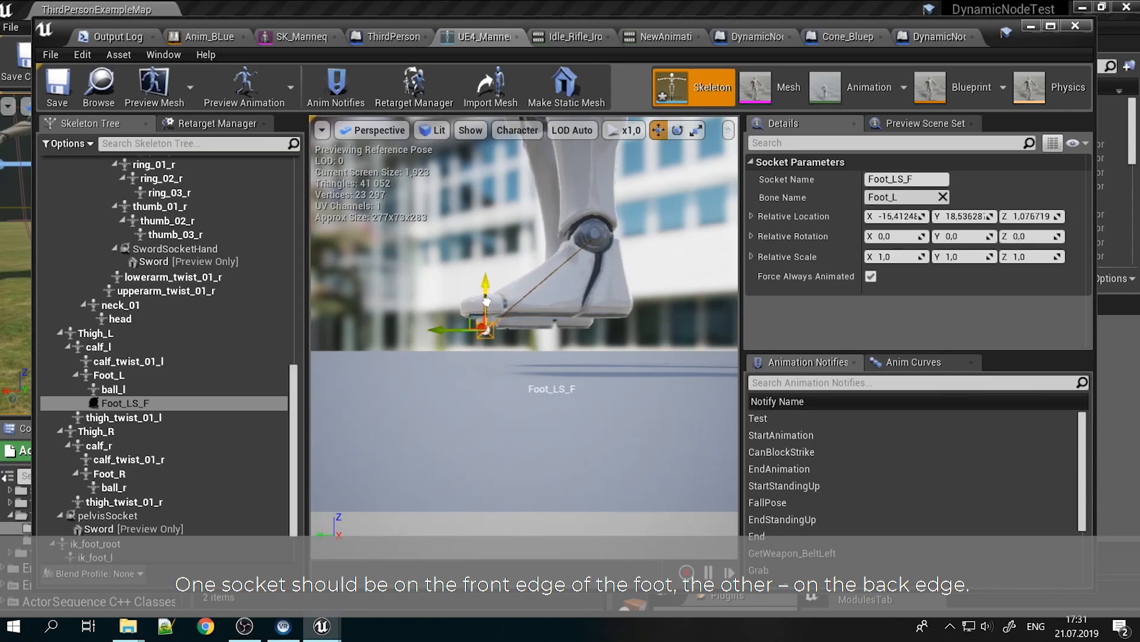
# Duplicate the Foot_LS_F socket to the left heel, at about X -15.7, Y -5.4, Z 0, and name the copy Foot_LS_R
pyautogui.moveTo(478, 345); pyautogui.dragTo(464, 328, button='right')
pyautogui.keyDown('alt'); pyautogui.moveTo(385, 294); pyautogui.dragTo(569, 296); pyautogui.keyUp('alt')
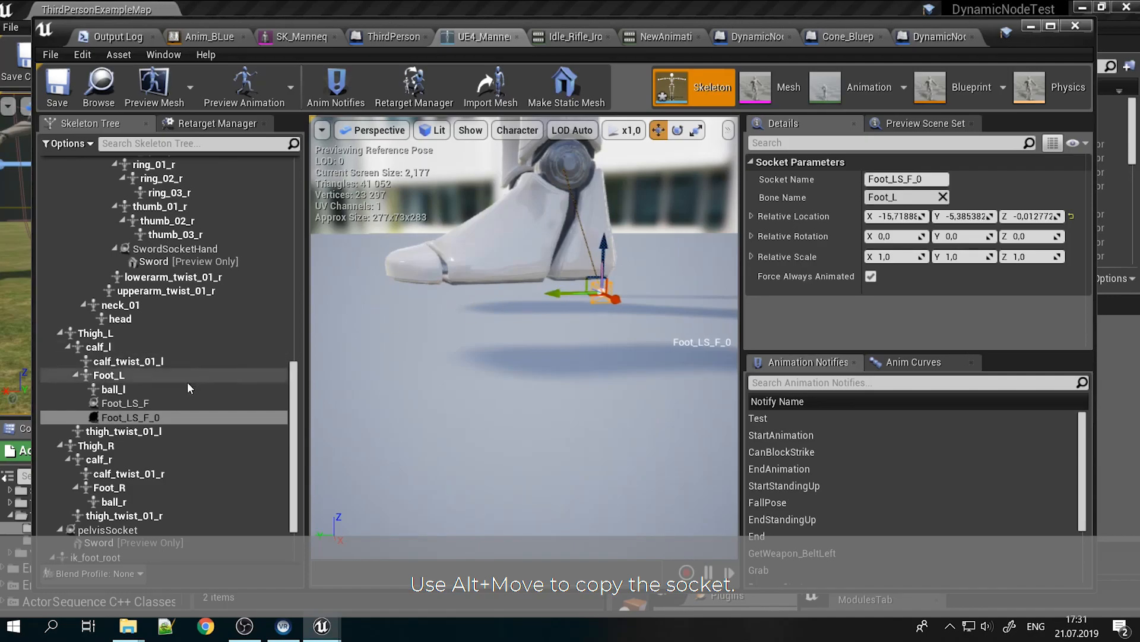
pyautogui.click(156, 417)
pyautogui.click(155, 418)
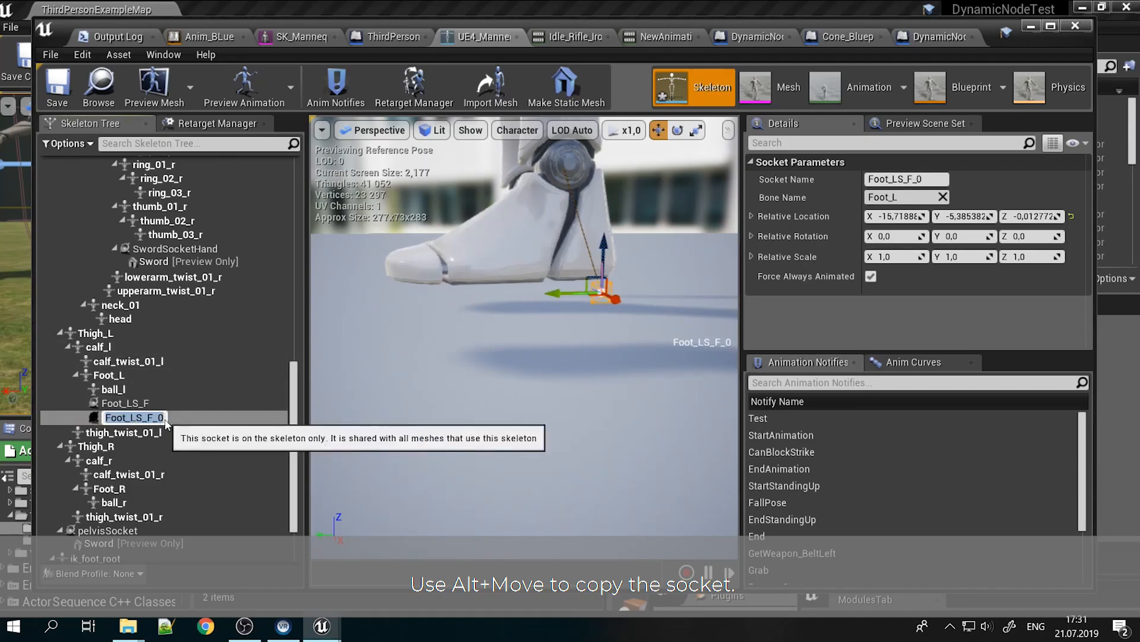
pyautogui.press('End')
pyautogui.press('BackSpace')
pyautogui.press('BackSpace')
pyautogui.press('BackSpace')
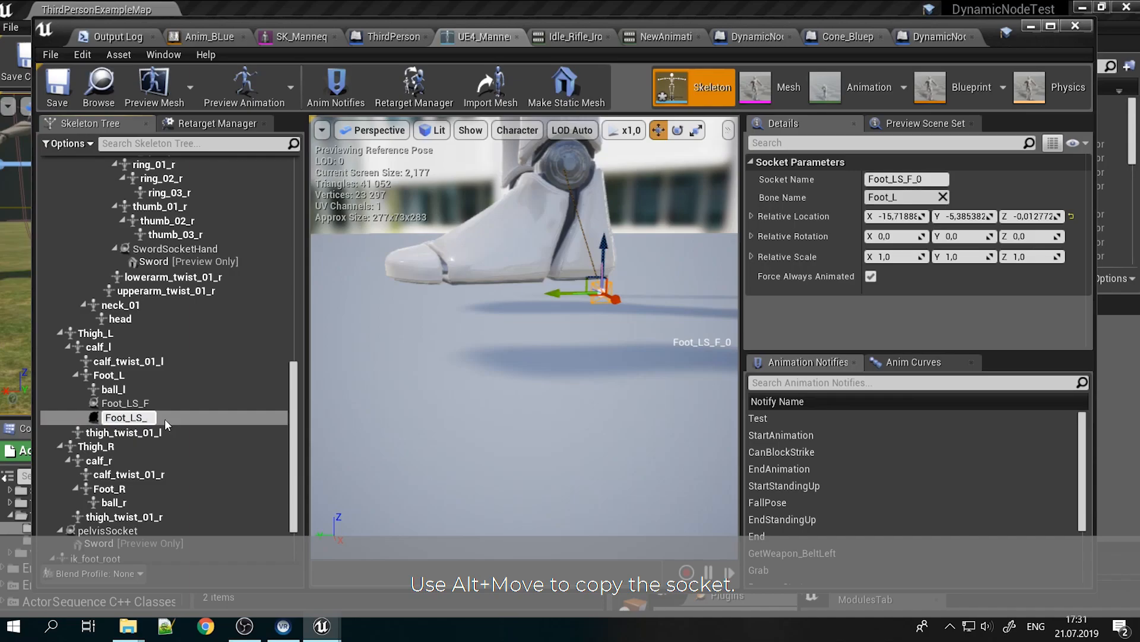
pyautogui.write('R')
pyautogui.press('Return')
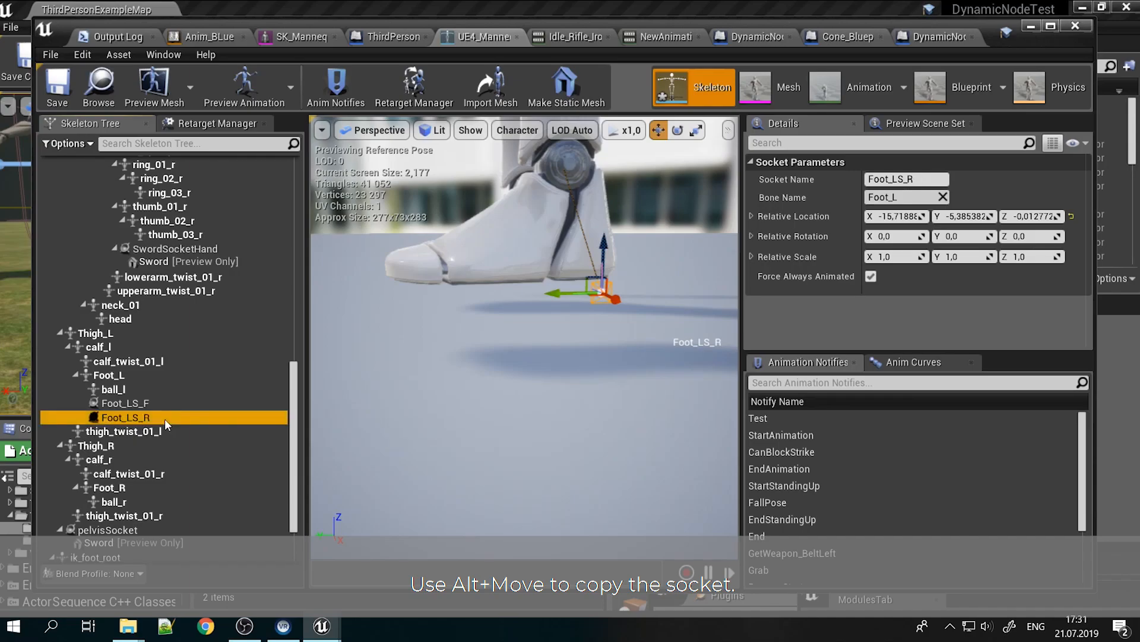
# Add a socket to the Foot_R bone and name it Foot_RS_F
pyautogui.click(109, 487)
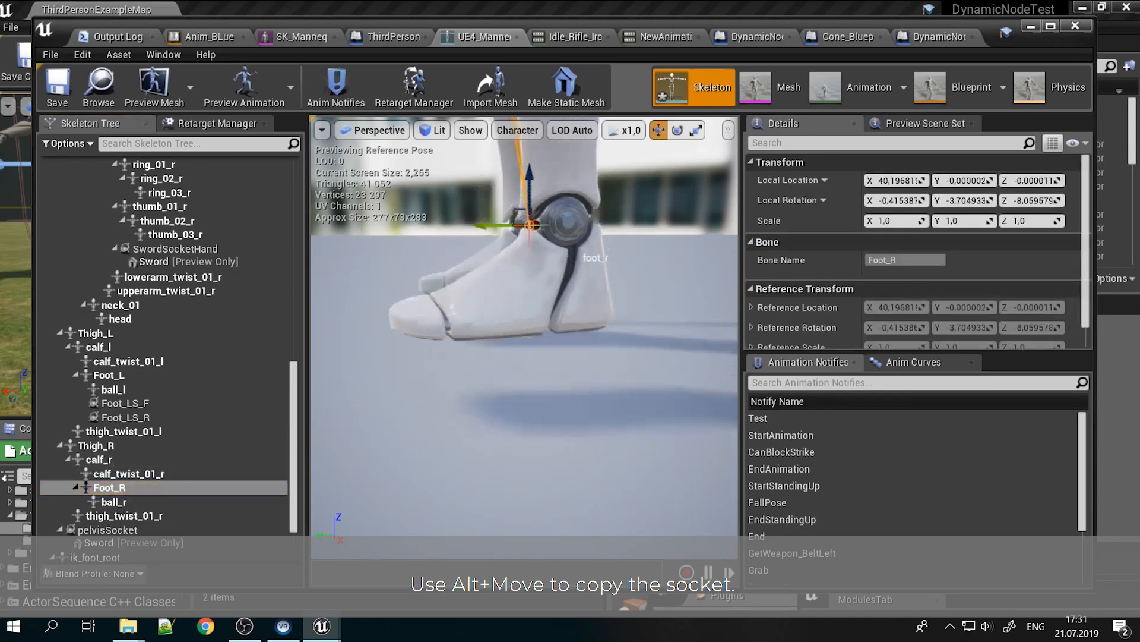
pyautogui.keyDown('alt'); pyautogui.moveTo(524, 338); pyautogui.dragTo(356, 337); pyautogui.keyUp('alt')
pyautogui.keyDown('alt'); pyautogui.moveTo(561, 321); pyautogui.dragTo(397, 309); pyautogui.keyUp('alt')
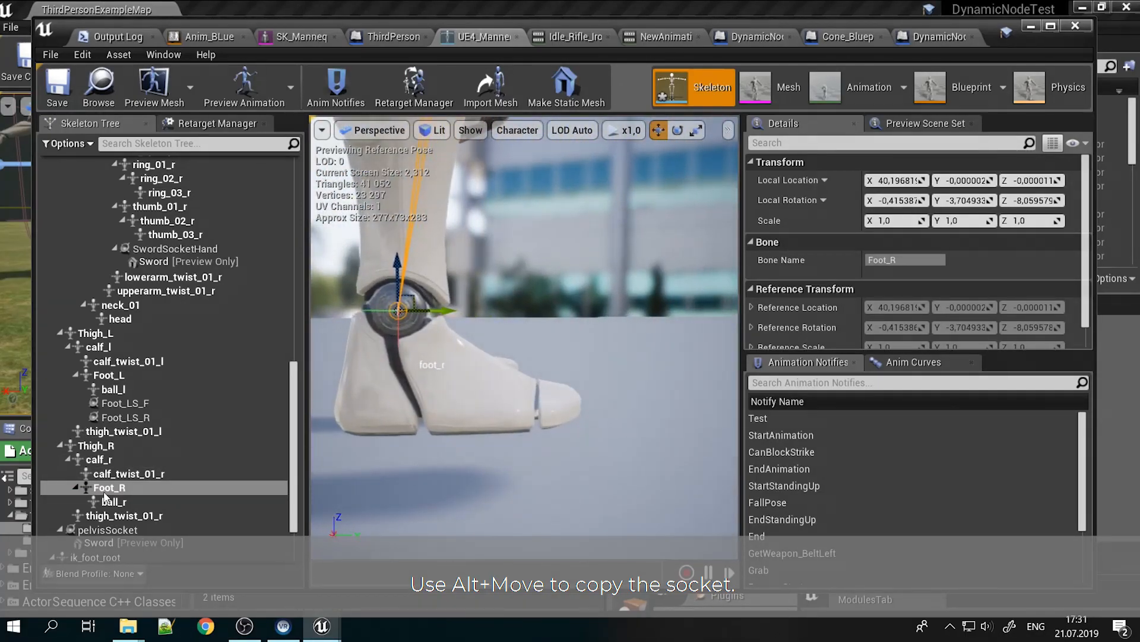
pyautogui.rightClick(110, 489)
pyautogui.click(177, 321)
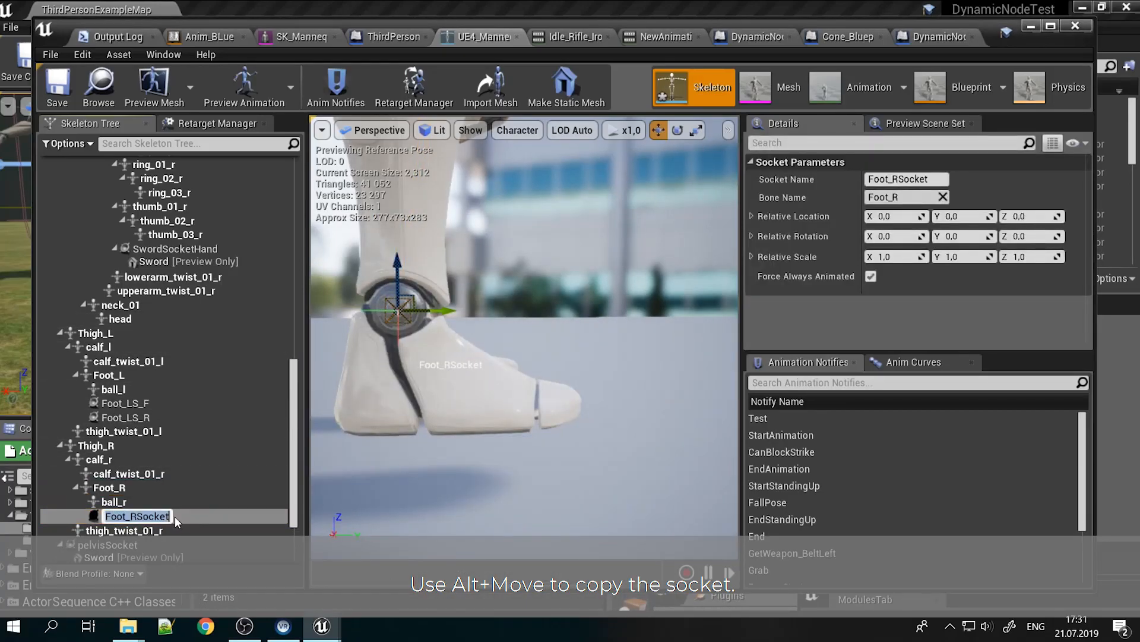
pyautogui.press('Right')
pyautogui.write('_F')
pyautogui.press('Return')
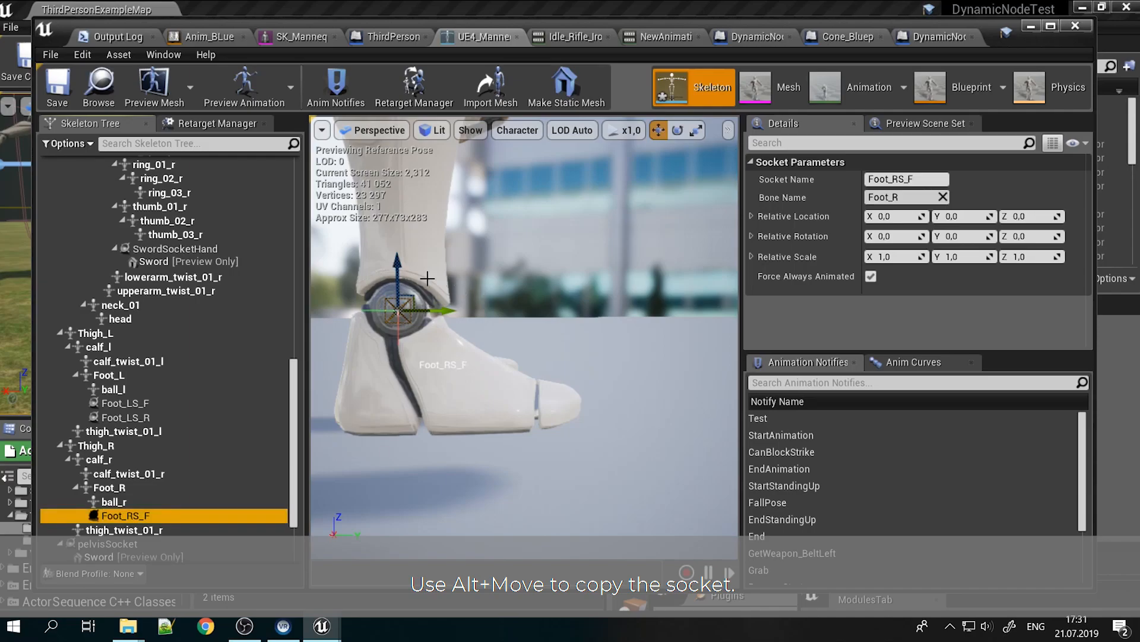
# Move the Foot_RS_F socket below the toes of the right foot, at about X 16, Y -20.6, Z -1.2
pyautogui.moveTo(396, 265); pyautogui.dragTo(401, 404)
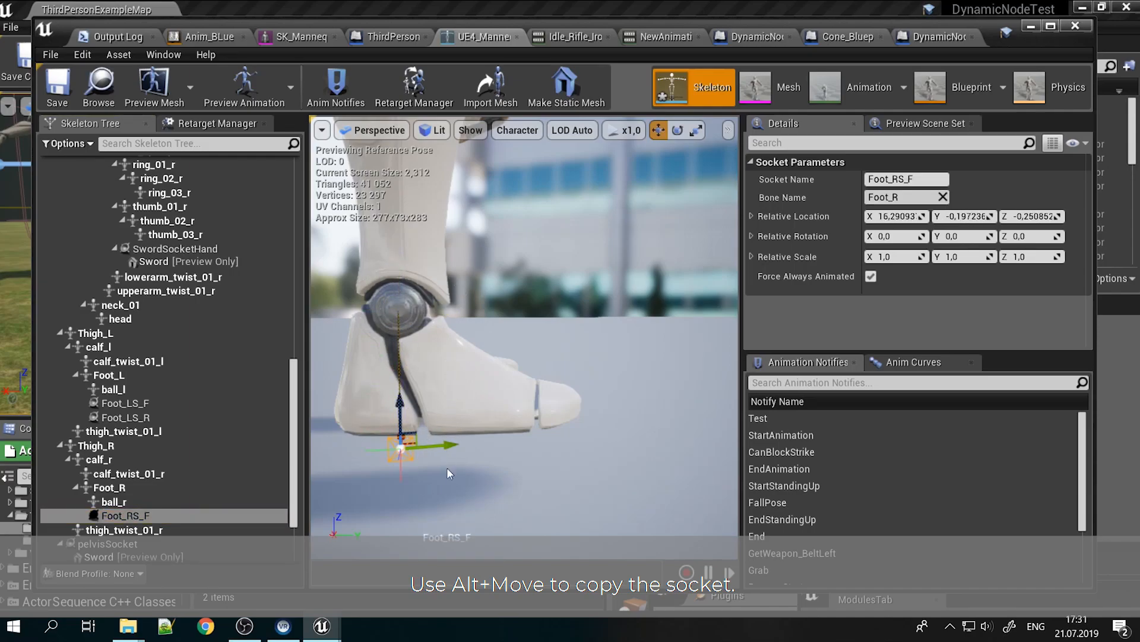
pyautogui.moveTo(434, 448); pyautogui.dragTo(596, 445)
pyautogui.moveTo(596, 445); pyautogui.dragTo(587, 401, button='right')
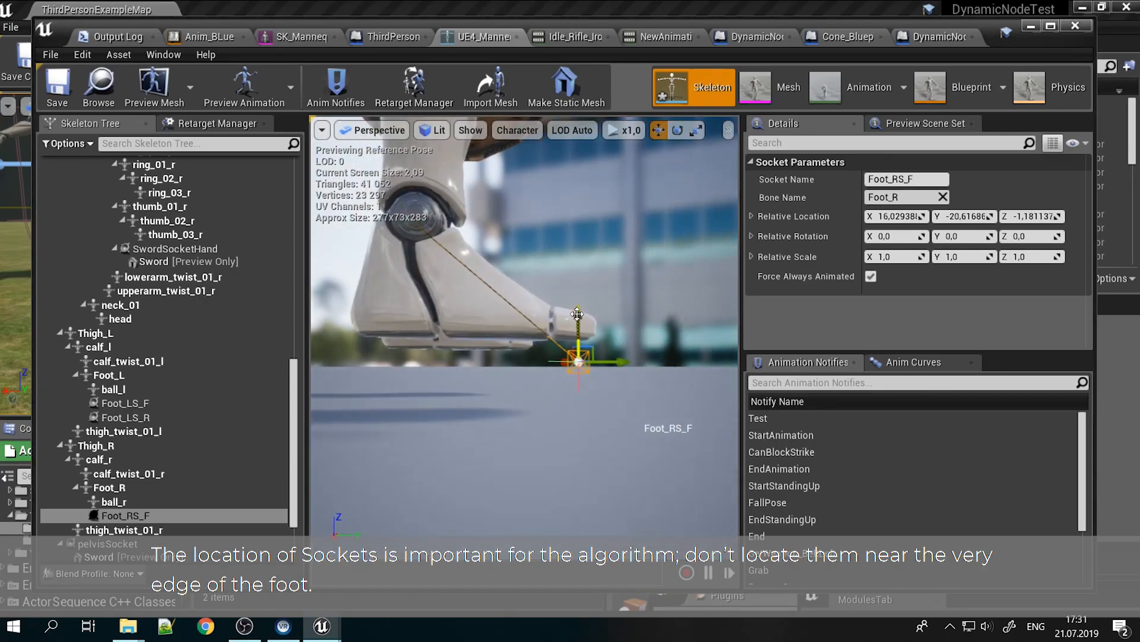
# Duplicate the Foot_RS_F socket to the right heel, at about X 16, Y 2.9, Z -0.1, and name the copy Foot_RS_R
pyautogui.keyDown('alt'); pyautogui.moveTo(605, 362); pyautogui.dragTo(423, 363); pyautogui.keyUp('alt')
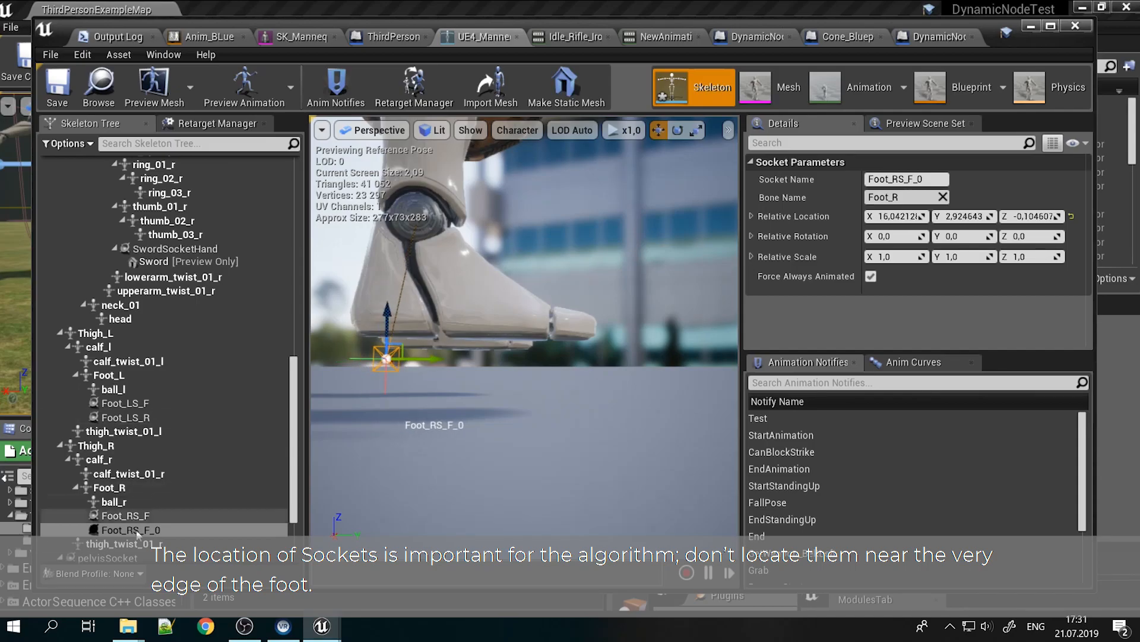
pyautogui.click(181, 529)
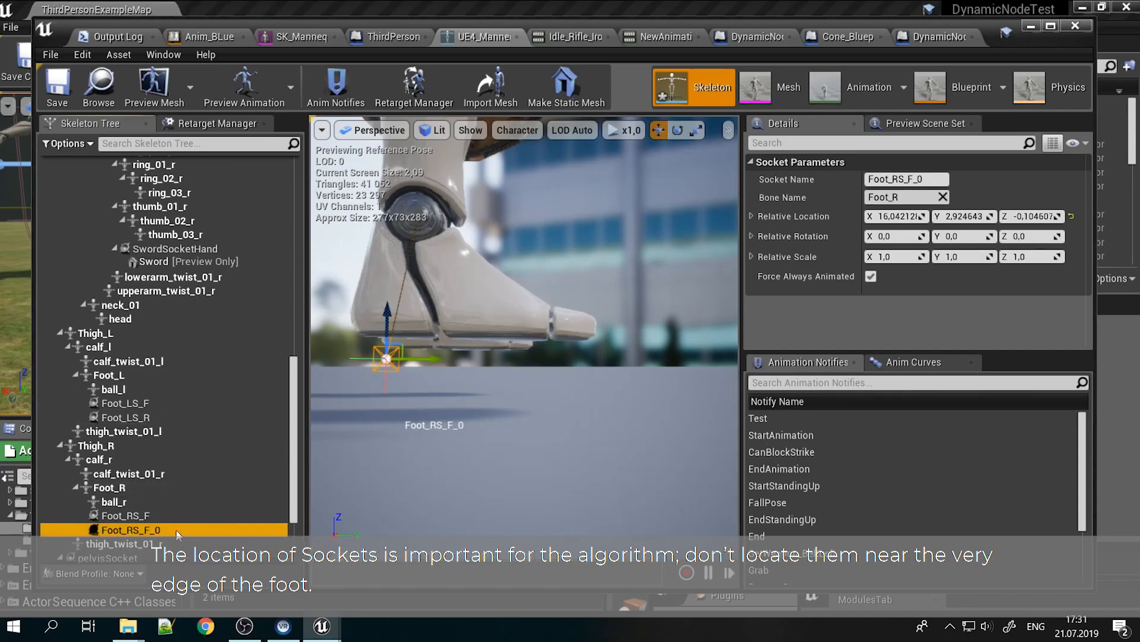
pyautogui.doubleClick(175, 530)
pyautogui.press('End')
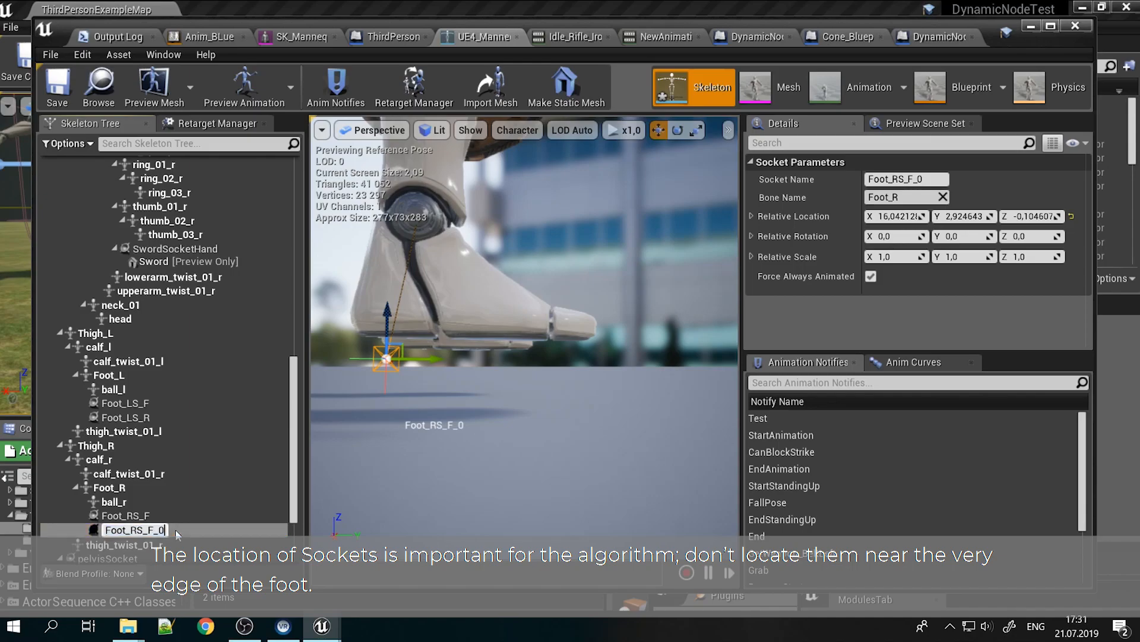
pyautogui.write('R')
pyautogui.press('Return')
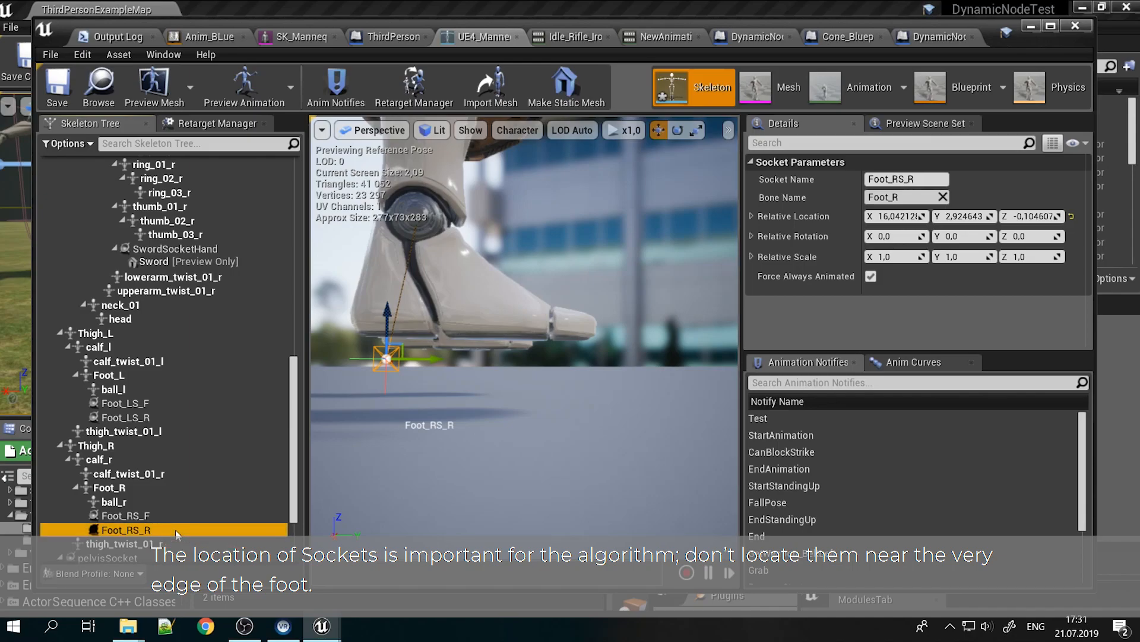
# On the Make LegsPairs_DN node in ThirdPersonCharacter, set Right Socket Rear Name to Foot_RS_R and Right Socket Front Name to Foot_RS_F
pyautogui.click(910, 179)
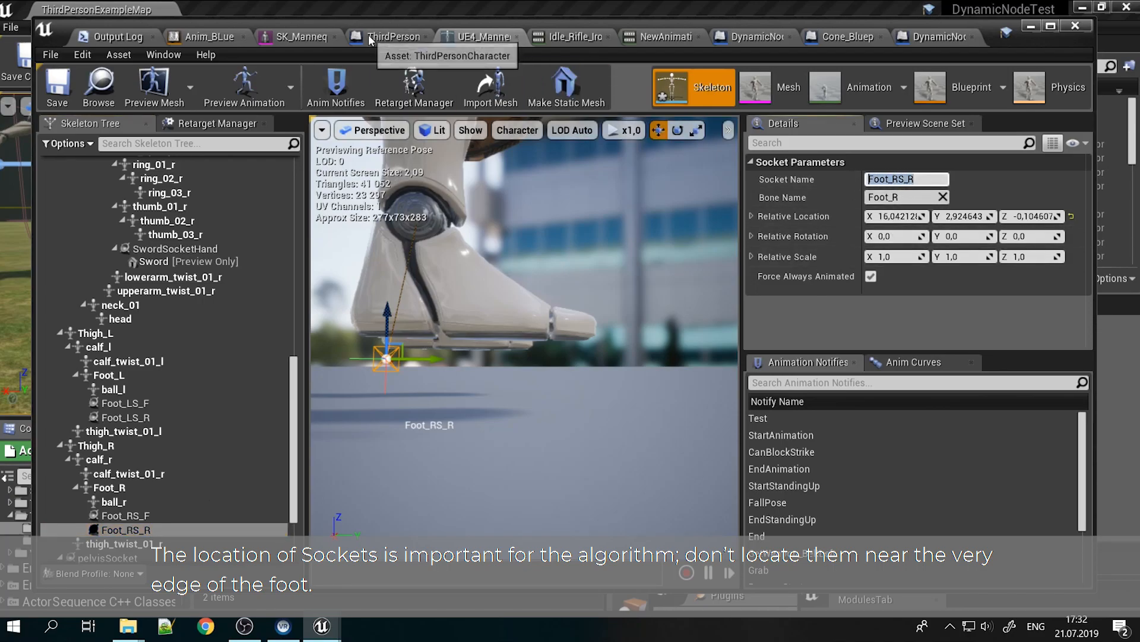
pyautogui.click(394, 37)
pyautogui.scroll(1, 274, 295)
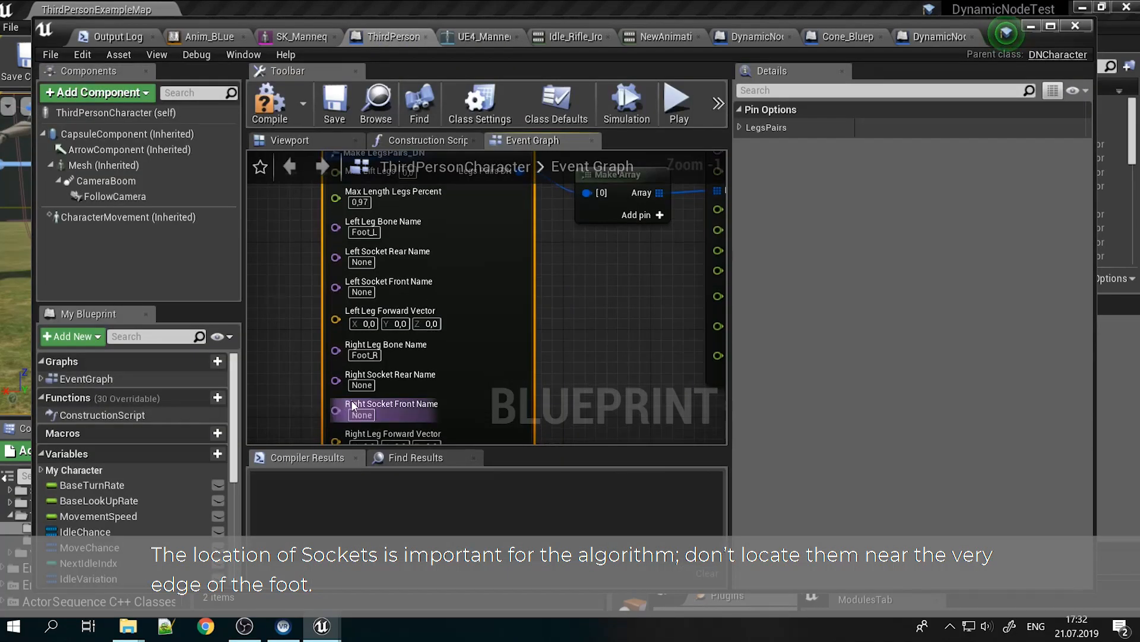
pyautogui.click(362, 385)
pyautogui.write('Foot_RS_R')
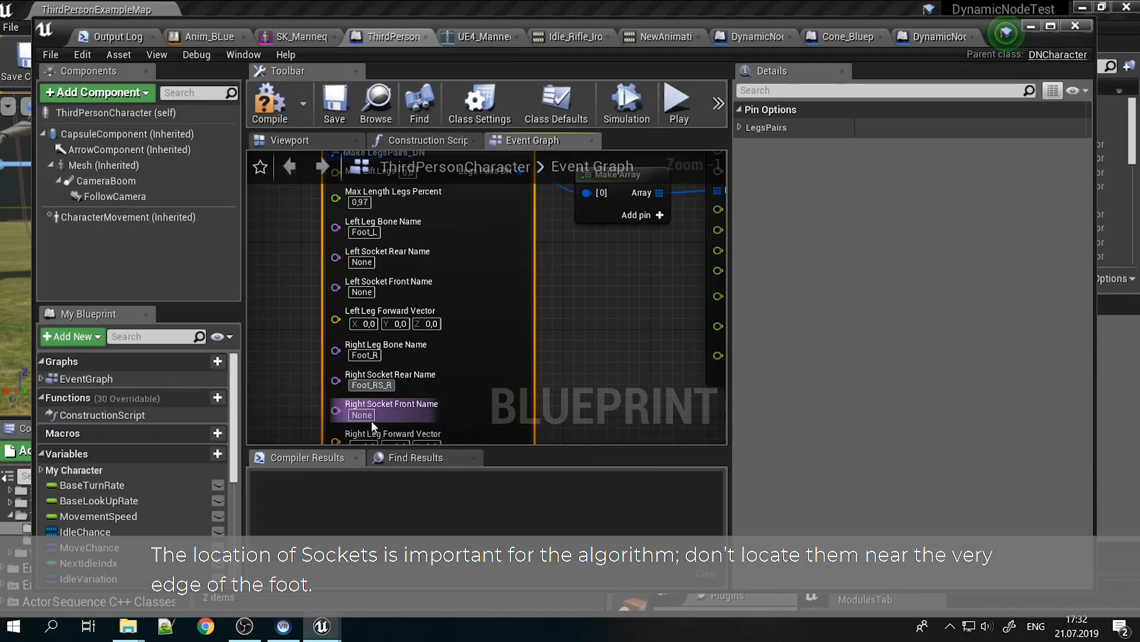
pyautogui.click(372, 415)
pyautogui.write('Foot_RS_R')
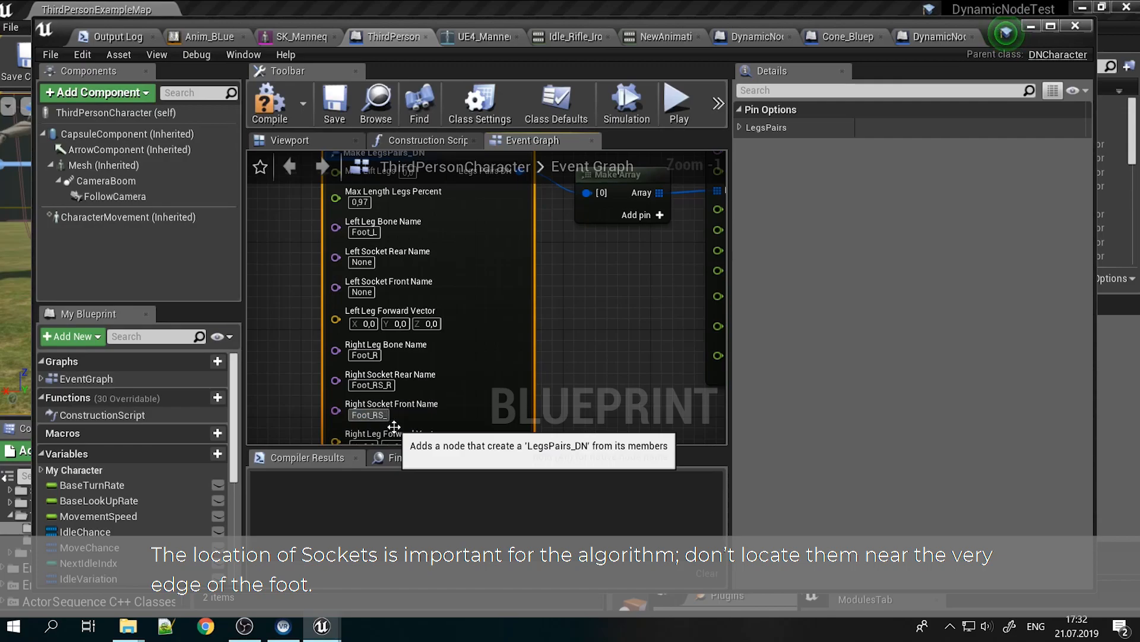
pyautogui.write('F')
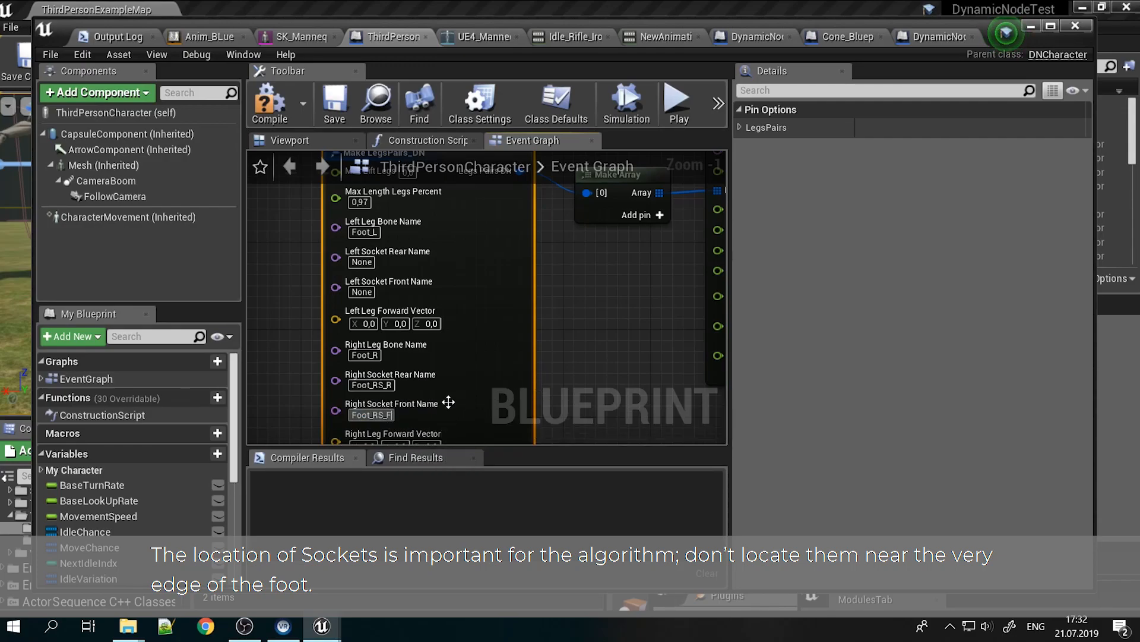
# Set Left Socket Rear Name to Foot_LS_R and Left Socket Front Name to Foot_LS_F on the same node
pyautogui.click(370, 262)
pyautogui.write('Foot_RS_R')
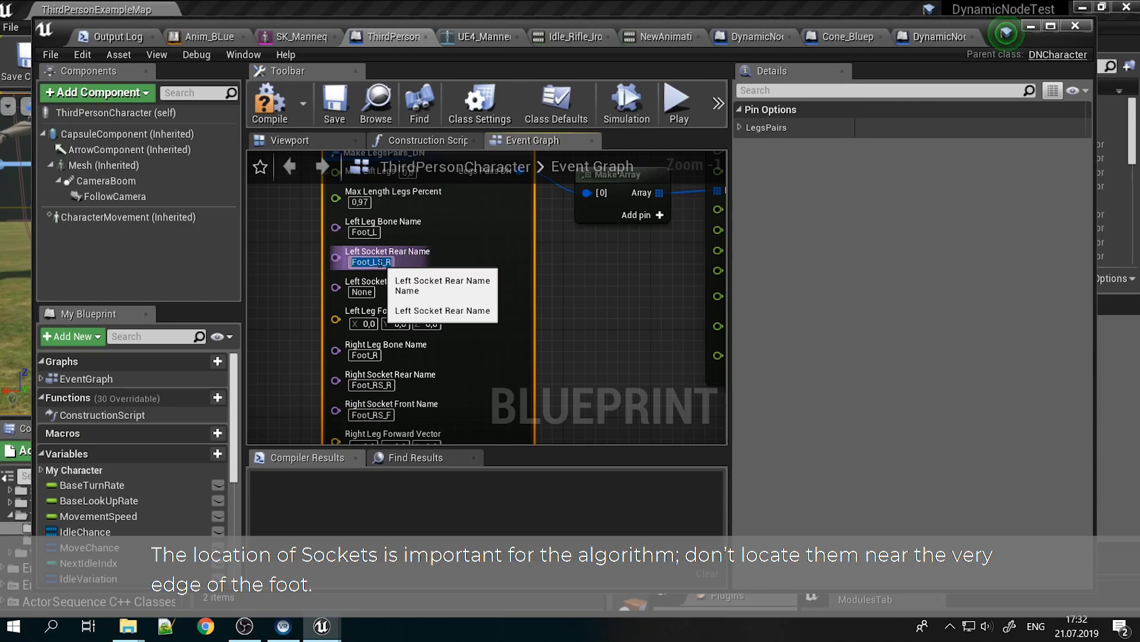
pyautogui.click(371, 292)
pyautogui.write('Foot_LS_R')
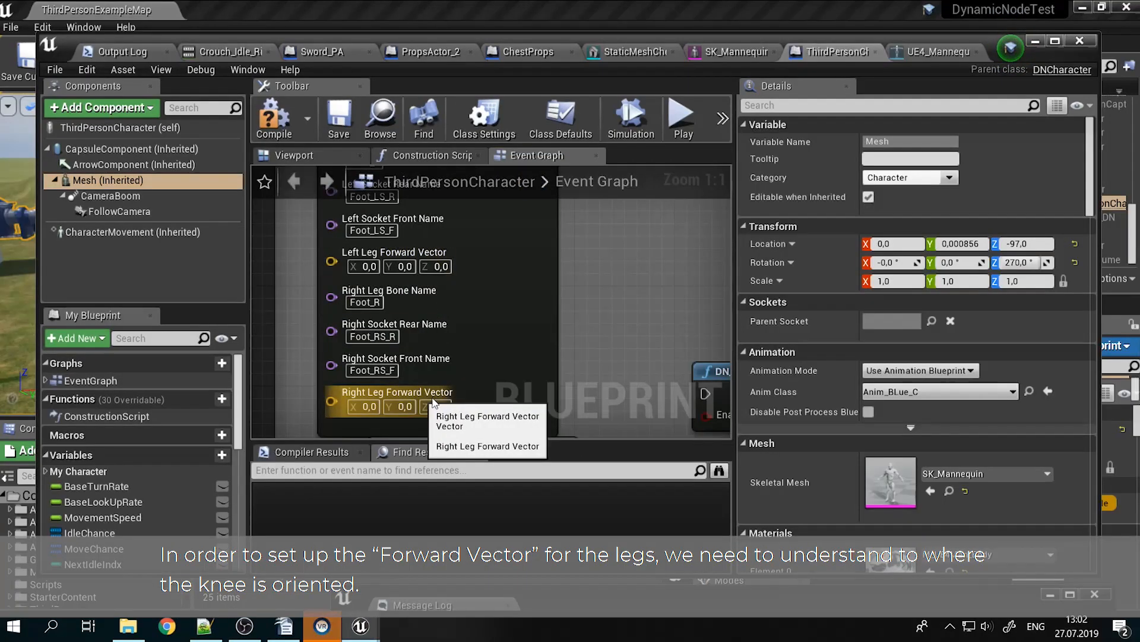
# Examine the mannequin's knees in the UE4_Mannequin skeleton against the axes, rotating the calf_l bone to check which way the leg straightens
pyautogui.click(933, 52)
pyautogui.scroll(3, 458, 251)
pyautogui.moveTo(529, 339); pyautogui.dragTo(624, 362, button='right')
pyautogui.moveTo(373, 504); pyautogui.dragTo(447, 503, button='right')
pyautogui.moveTo(557, 341); pyautogui.dragTo(593, 390, button='right')
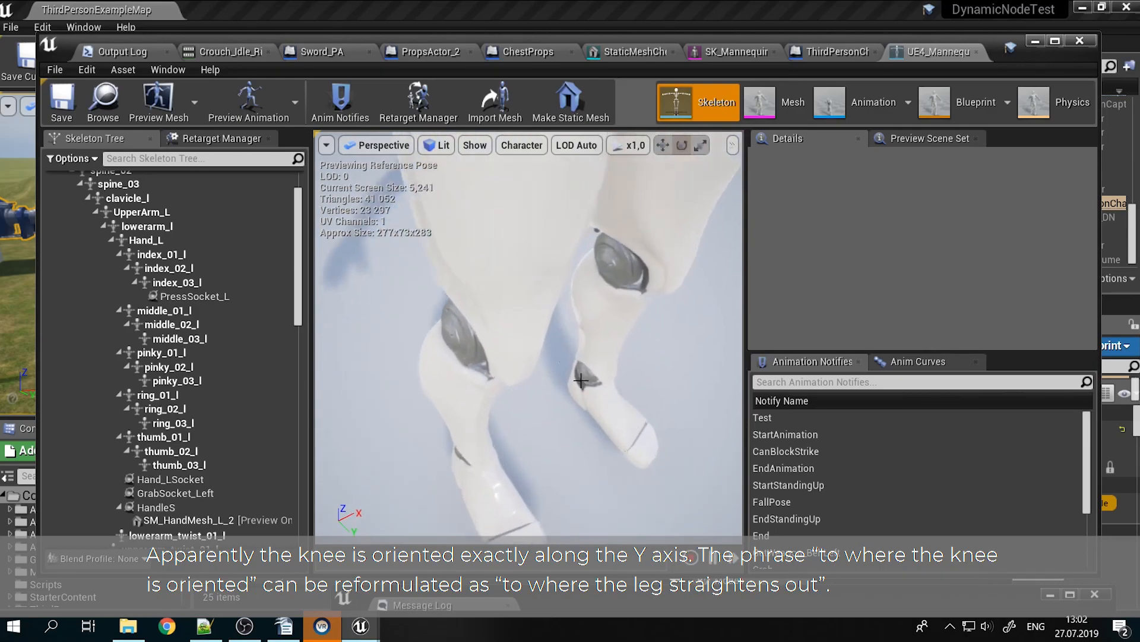
pyautogui.moveTo(514, 341); pyautogui.dragTo(476, 383, button='right')
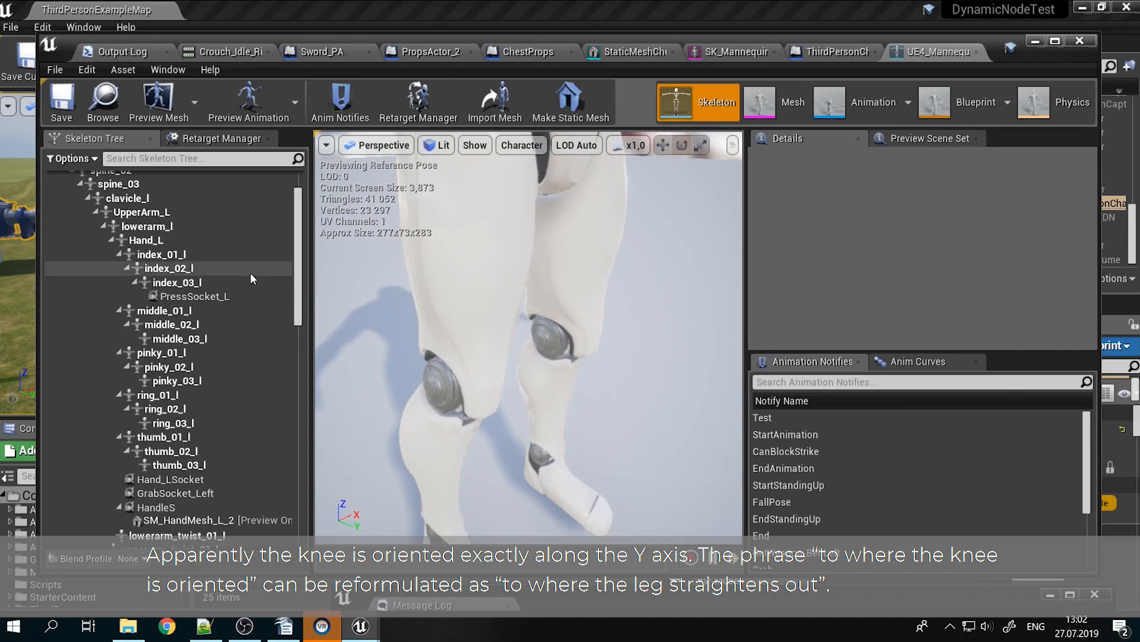
pyautogui.scroll(-10, 201, 400)
pyautogui.scroll(-5, 201, 397)
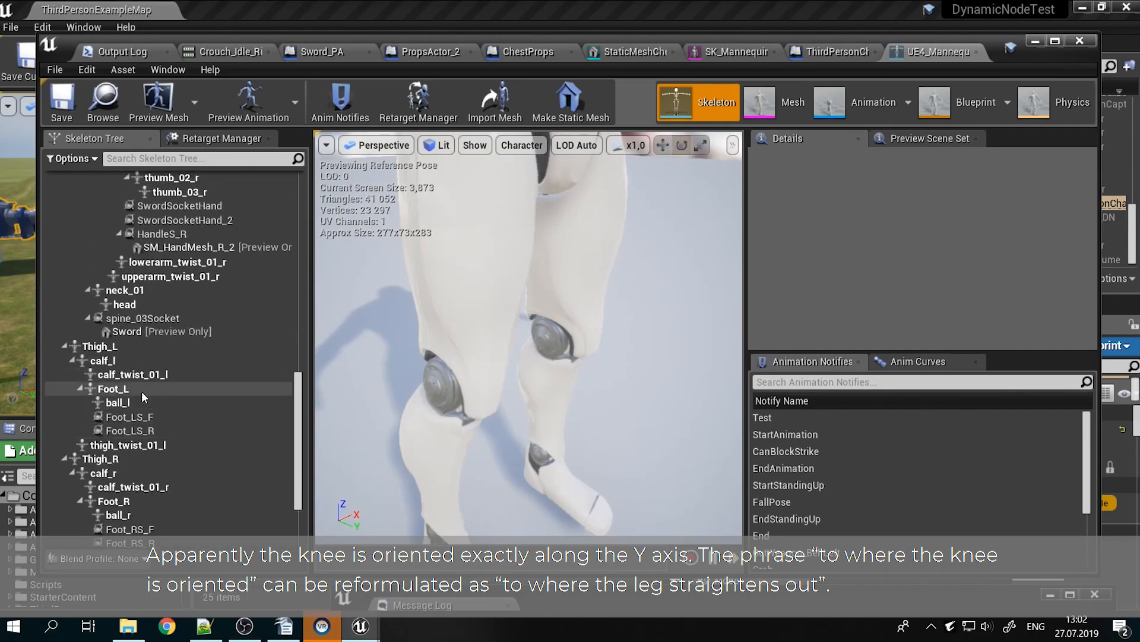
pyautogui.click(154, 360)
pyautogui.moveTo(617, 324); pyautogui.dragTo(606, 414)
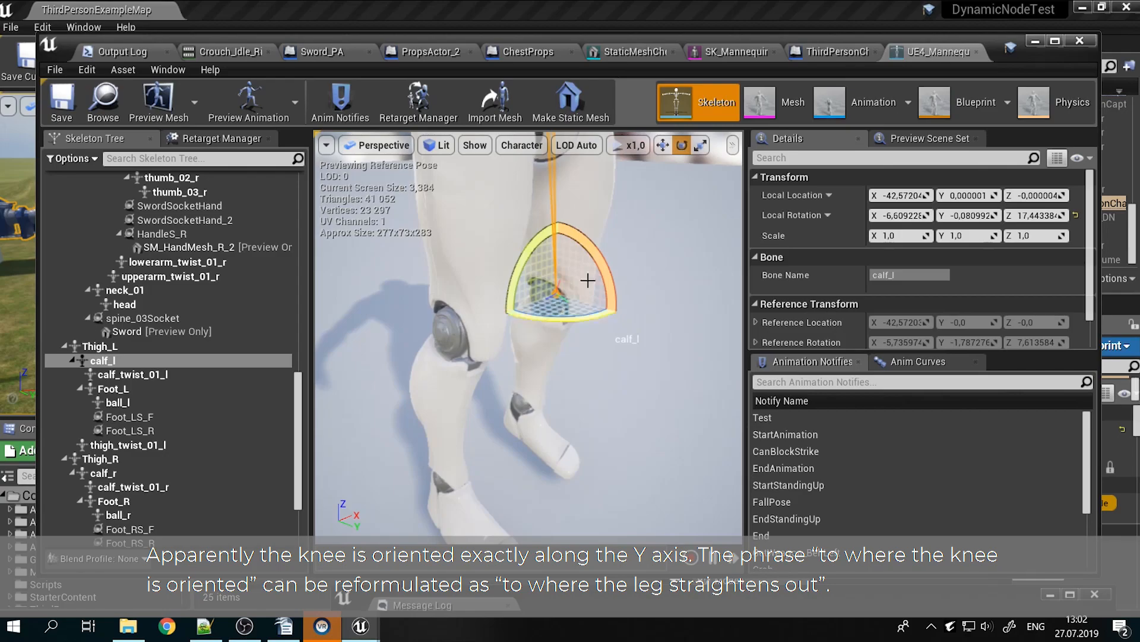
# Set the Y component of both the Left Leg and Right Leg Forward Vector to 1 on the Make LegsPairs_DN node
pyautogui.click(830, 53)
pyautogui.click(397, 266)
pyautogui.write('1')
pyautogui.press('Return')
pyautogui.click(406, 406)
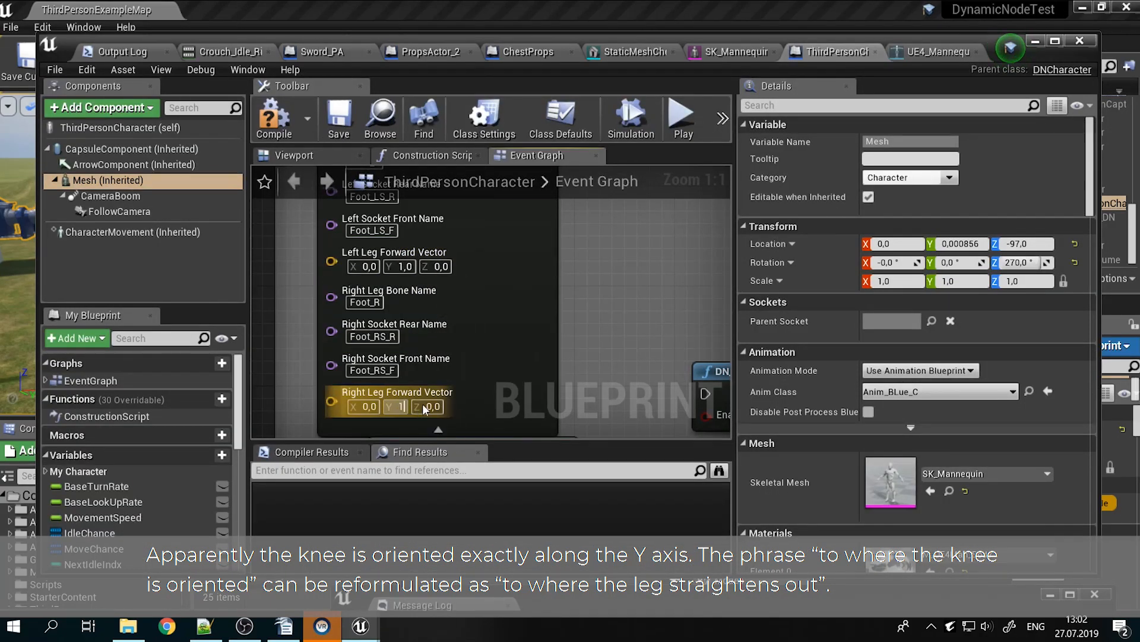
pyautogui.write('1')
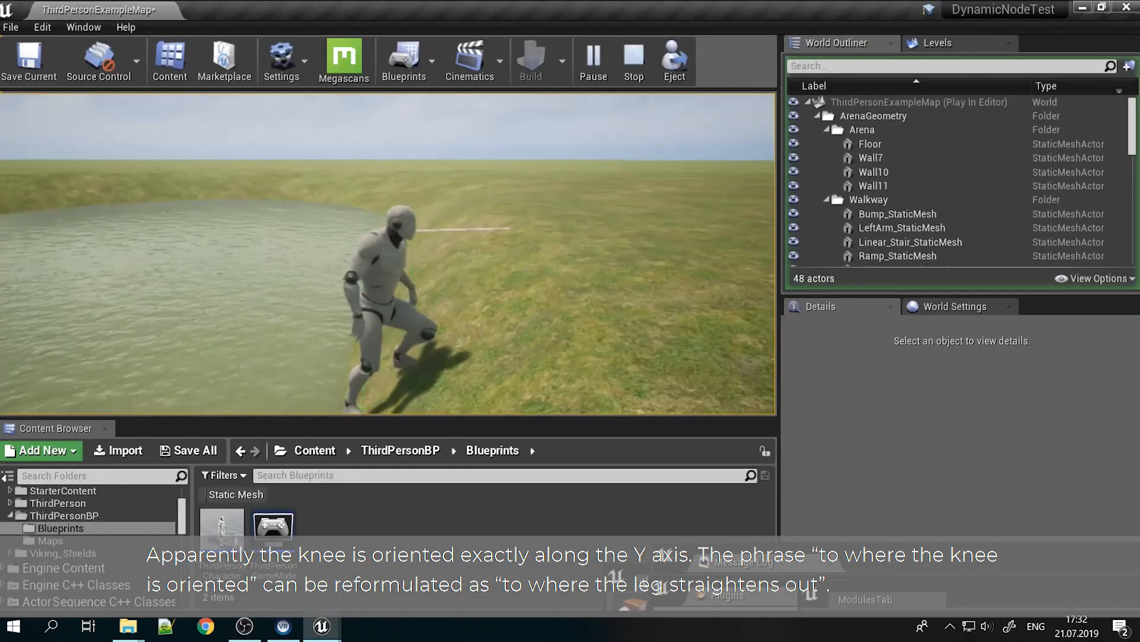
# Walk the character along the pond's sloping shore to check the leg placement, and end the play session
pyautogui.press('w')
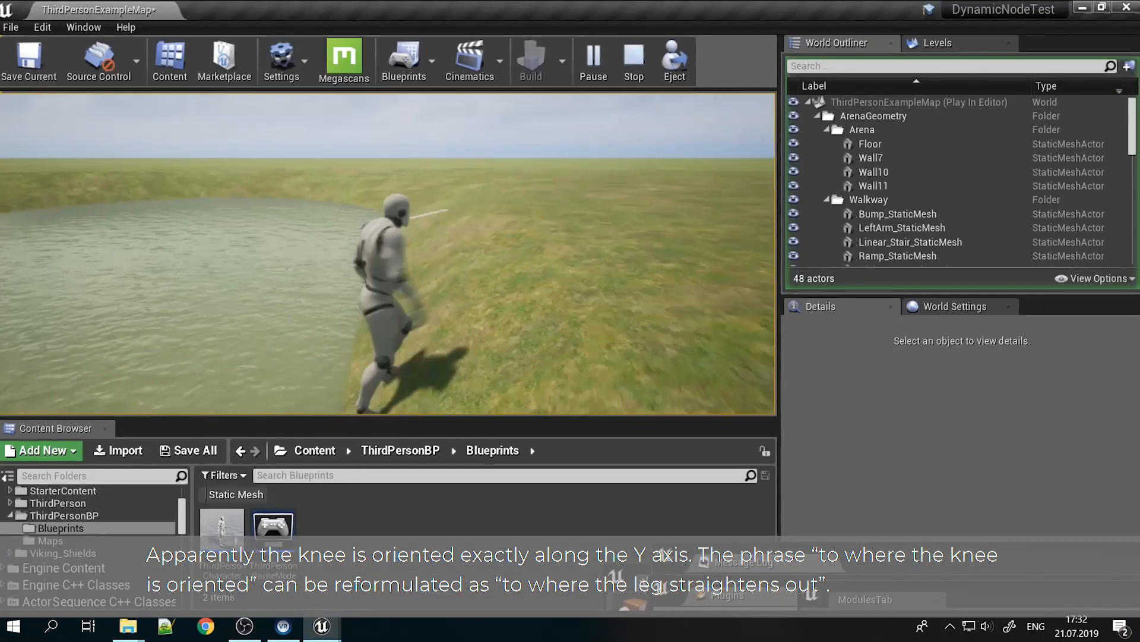
pyautogui.press('d')
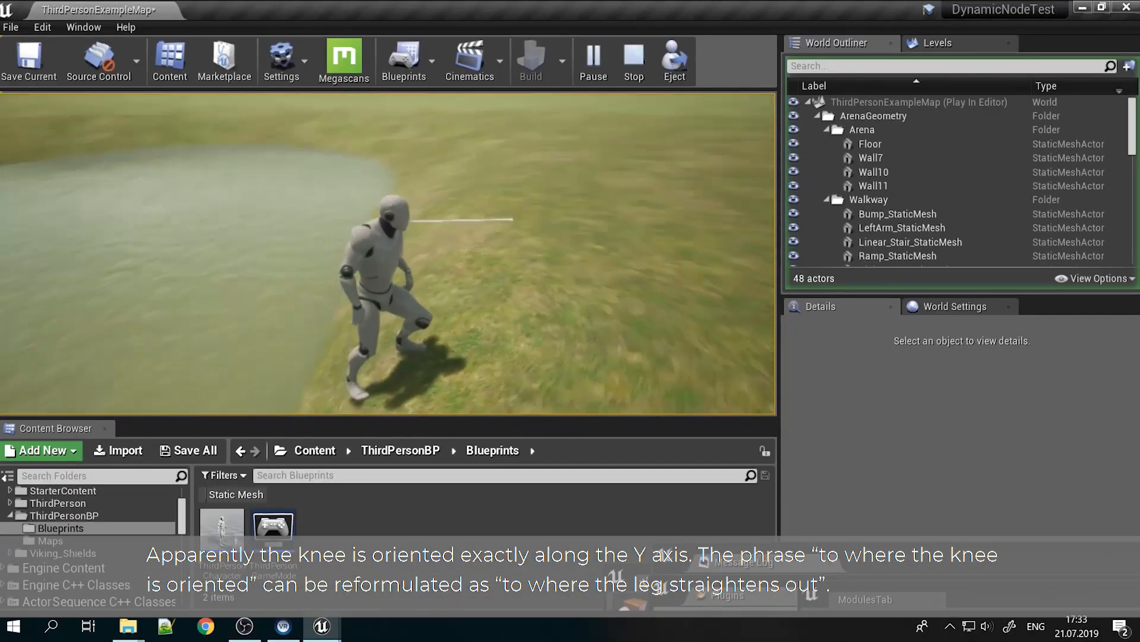
pyautogui.press('Escape')
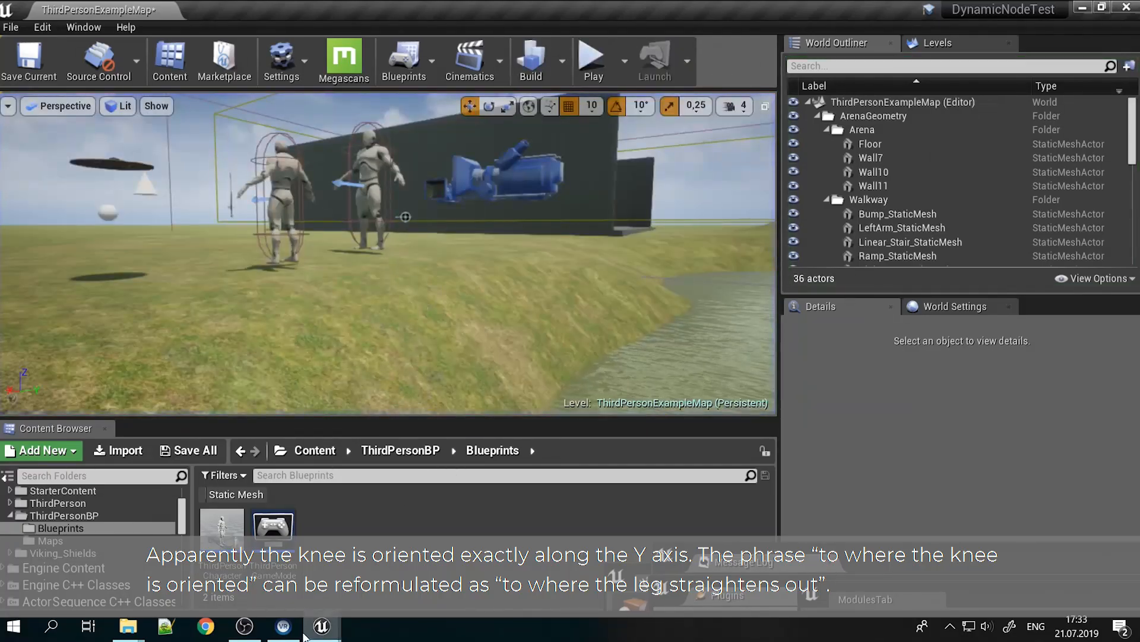
# Return to the ThirdPersonCharacter event graph and move the DN_SetupLegsIKHumanoid node slightly up and away from the root legs node
pyautogui.moveTo(321, 628)
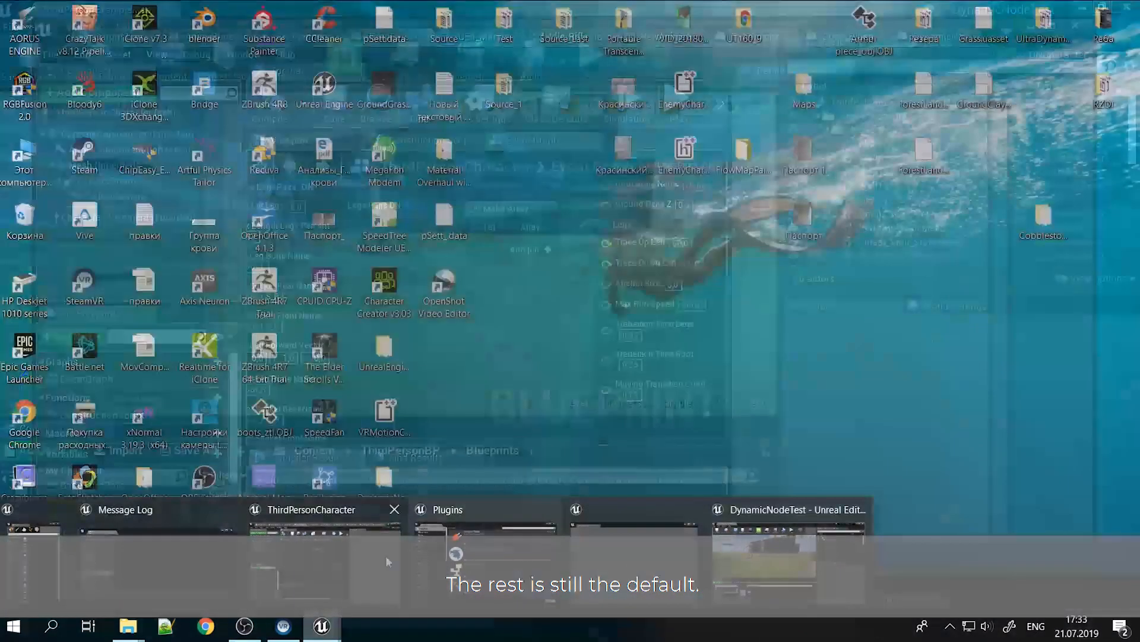
pyautogui.click(340, 559)
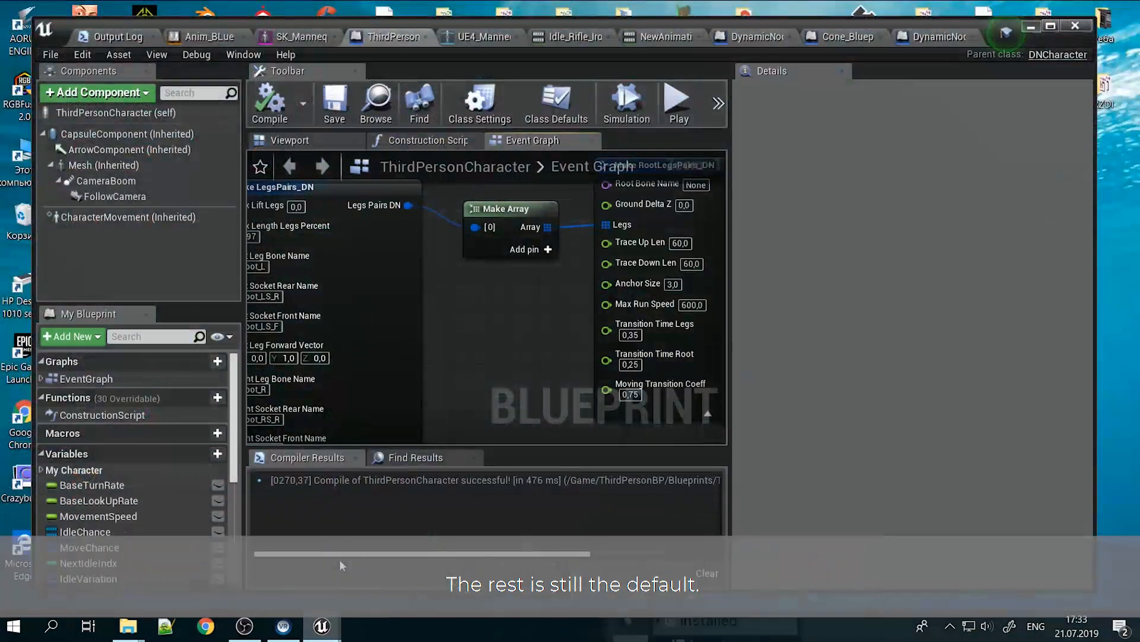
pyautogui.moveTo(487, 306); pyautogui.dragTo(122, 359, button='right')
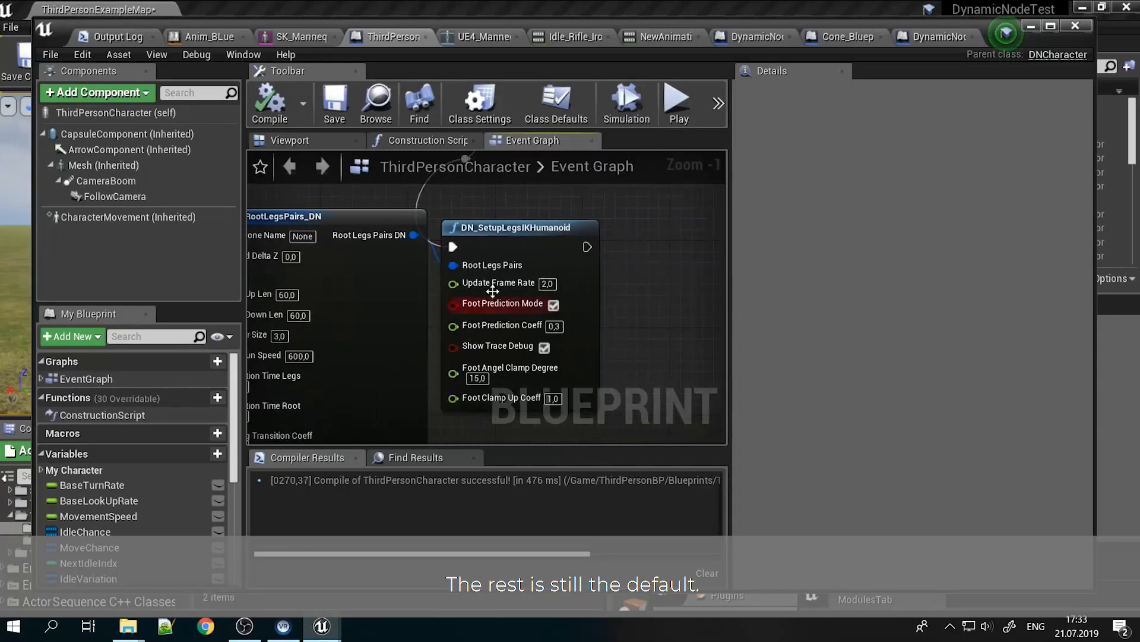
pyautogui.moveTo(517, 227); pyautogui.dragTo(543, 205)
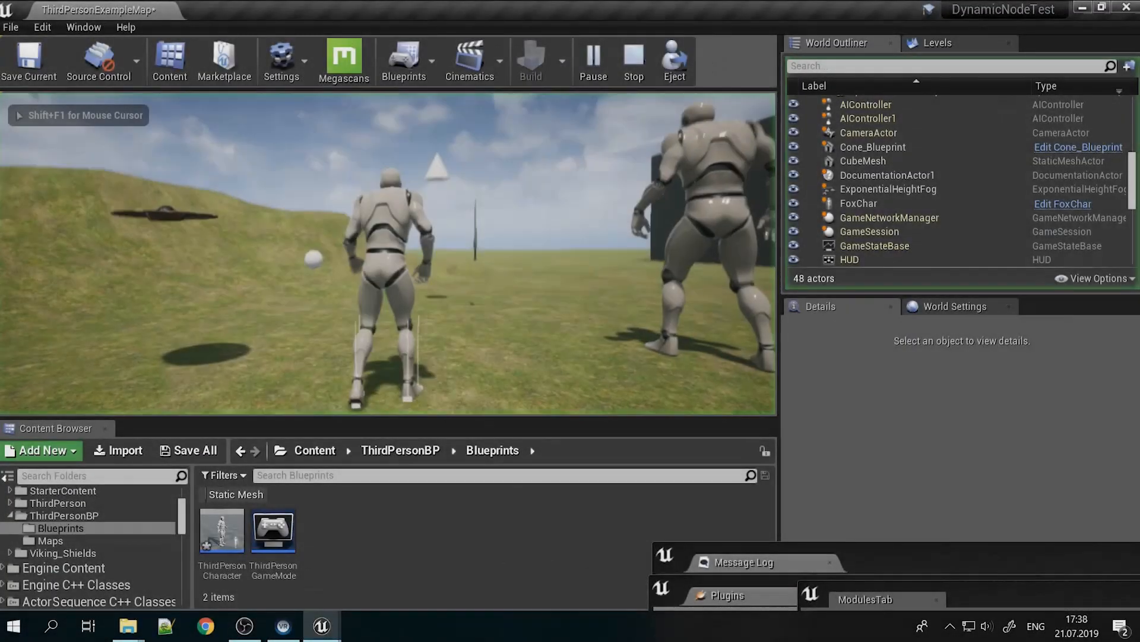
# Run the character up to the grassy hill with trace debug drawn at the feet, and stop playing
pyautogui.press('w')
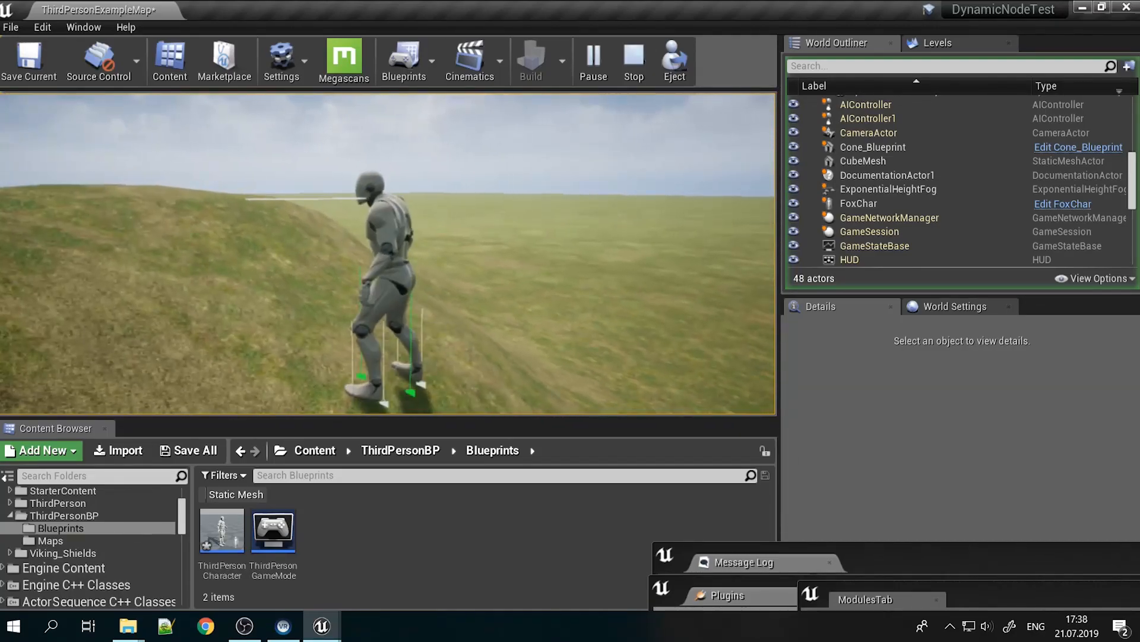
pyautogui.press('Escape')
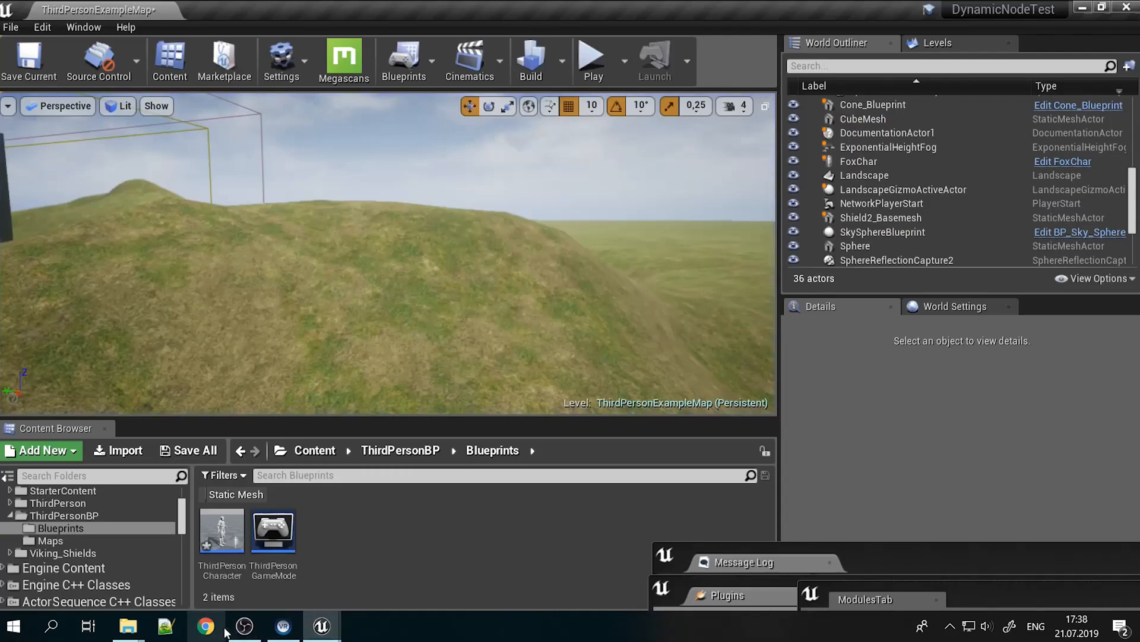
# Compile the ThirdPersonCharacter blueprint with Foot Prediction Mode off and Foot Prediction Coeff at 0.5 on the DN_SetupLegsIKHumanoid node
pyautogui.click(322, 631)
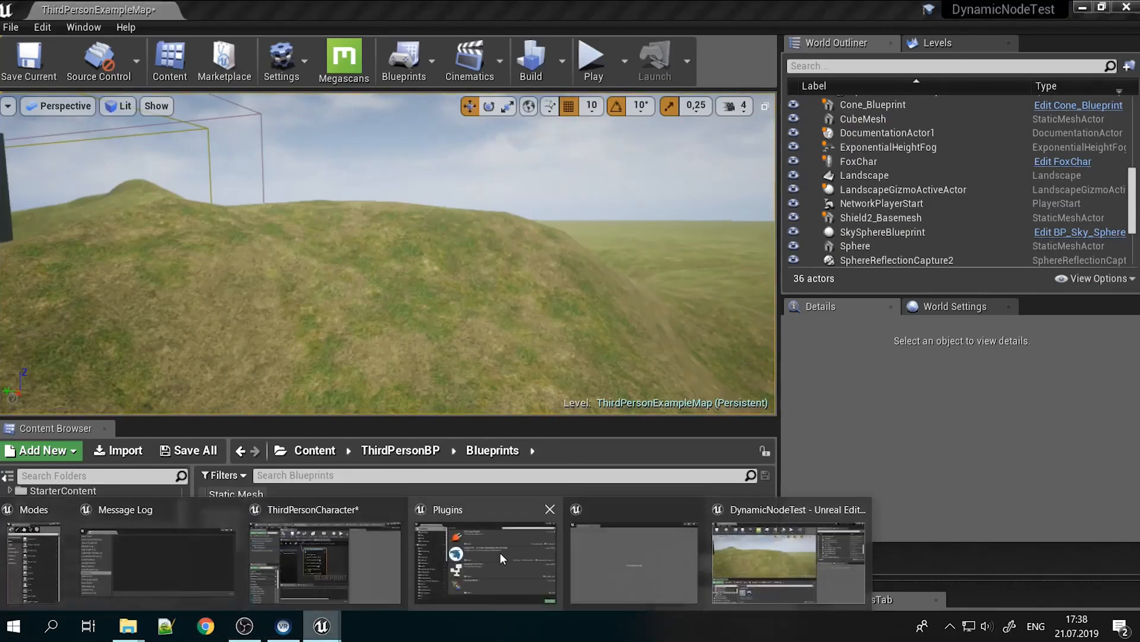
pyautogui.click(349, 513)
pyautogui.moveTo(562, 377); pyautogui.dragTo(550, 407, button='right')
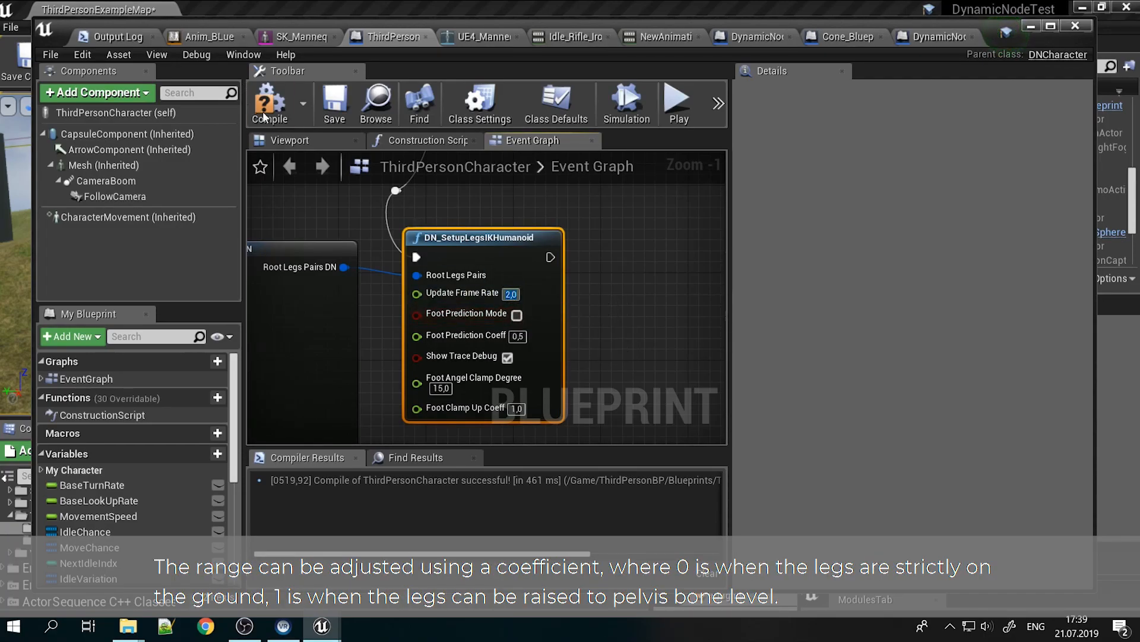
# Play the level and run the character over the uneven ground to check its foot and body movement, and end the session
pyautogui.click(1032, 27)
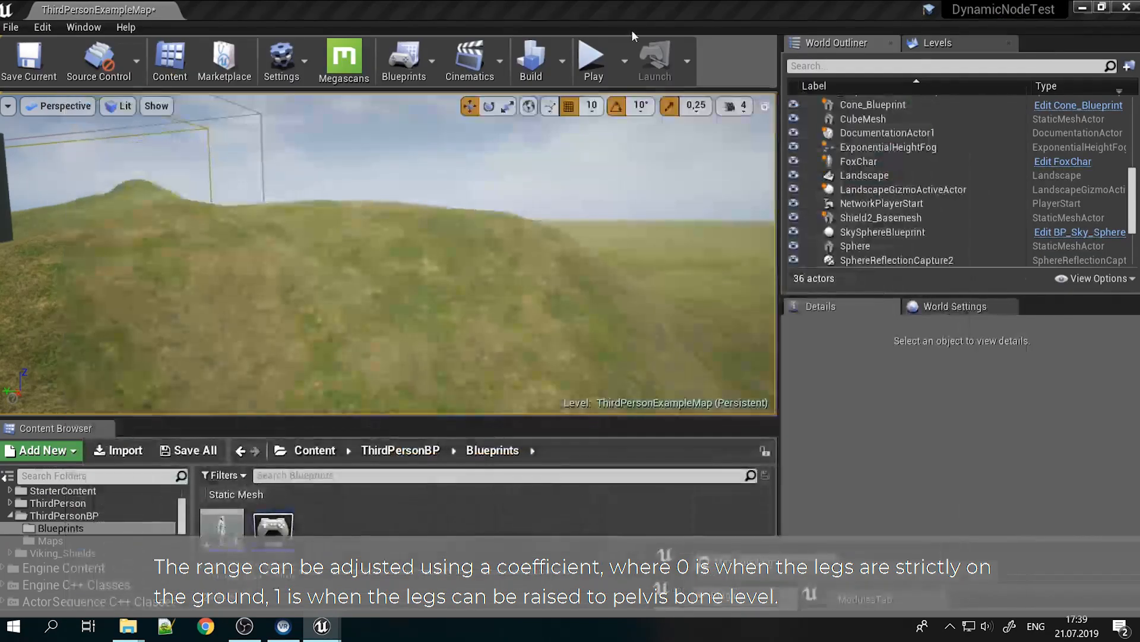
pyautogui.click(590, 57)
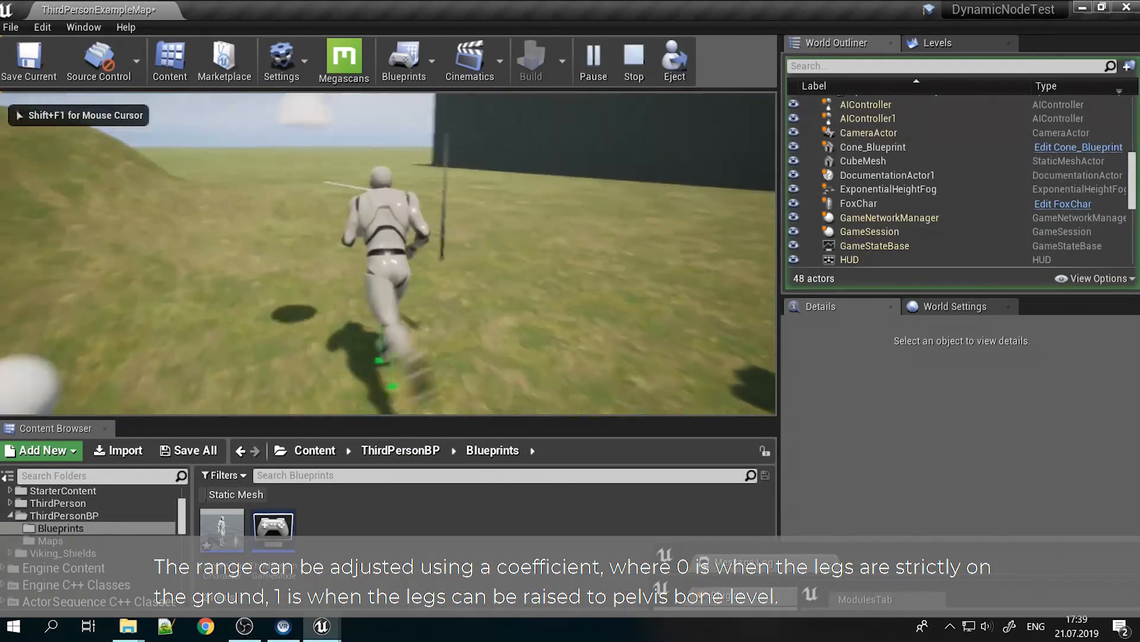
pyautogui.press('a')
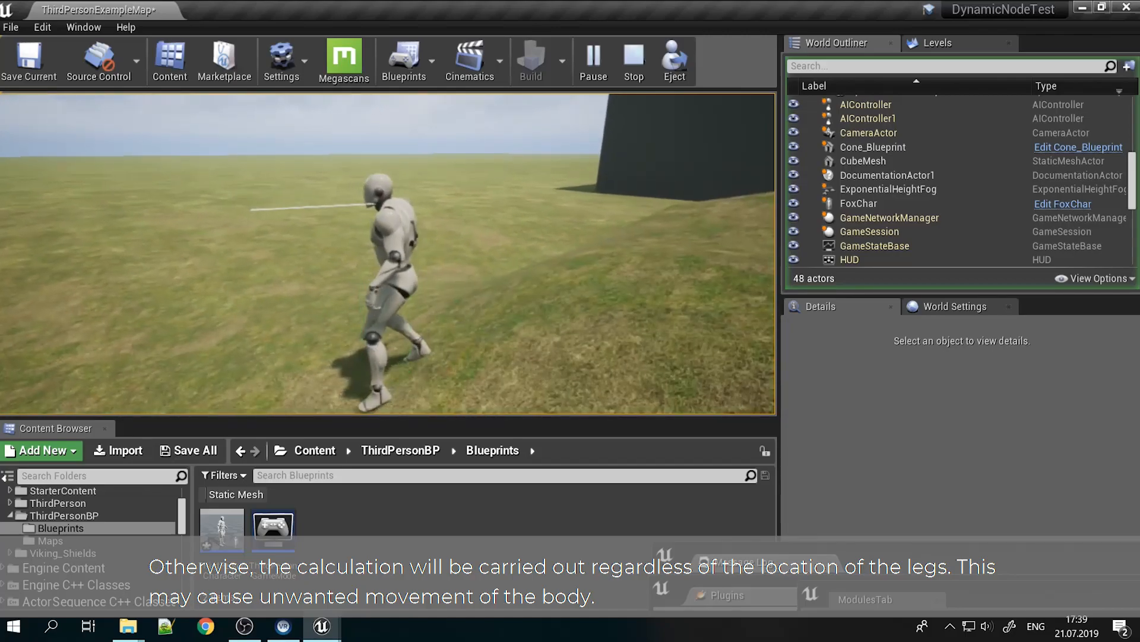
pyautogui.press('Escape')
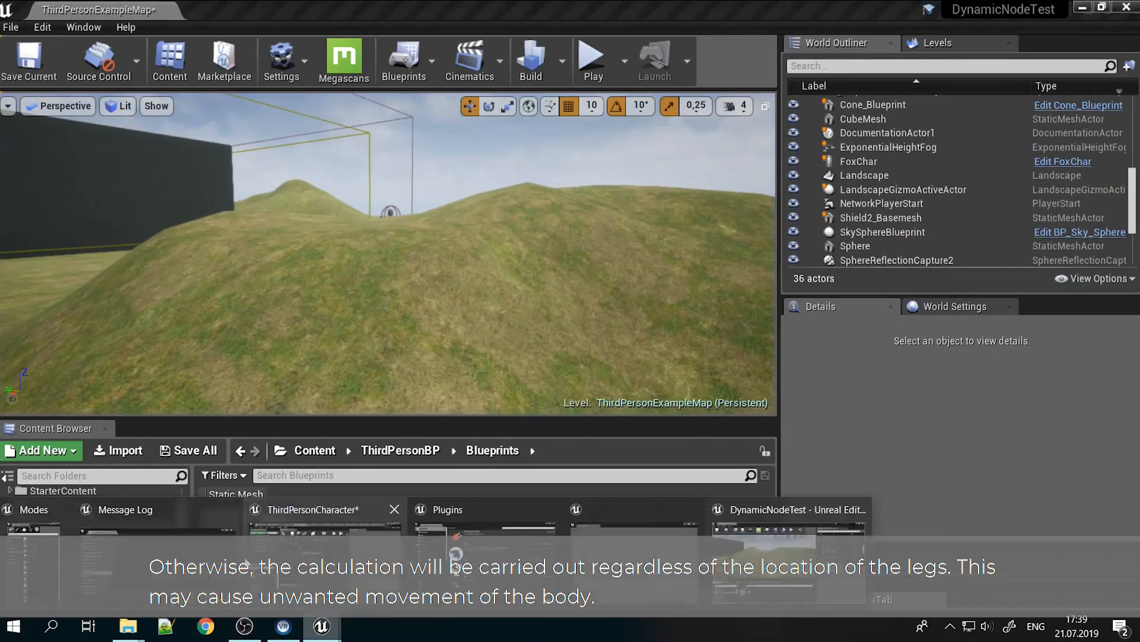
# Set Foot Angel Clamp Degree to 5 on the DN_SetupLegsIKHumanoid node and compile the blueprint
pyautogui.click(464, 526)
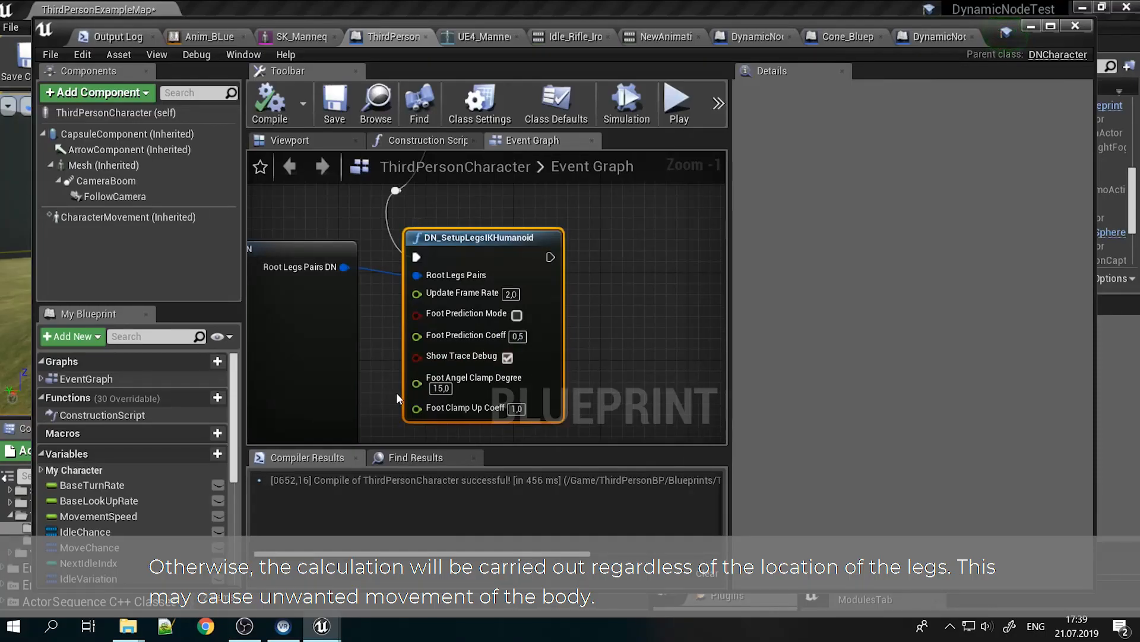
pyautogui.moveTo(397, 398); pyautogui.dragTo(433, 376, button='right')
pyautogui.click(477, 366)
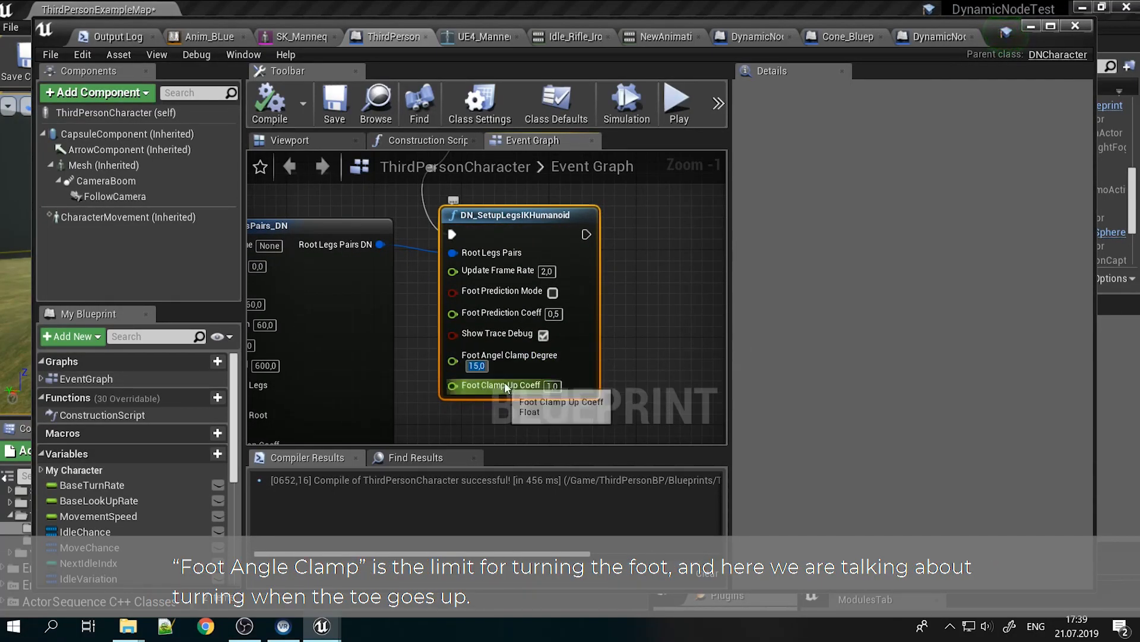
pyautogui.click(282, 111)
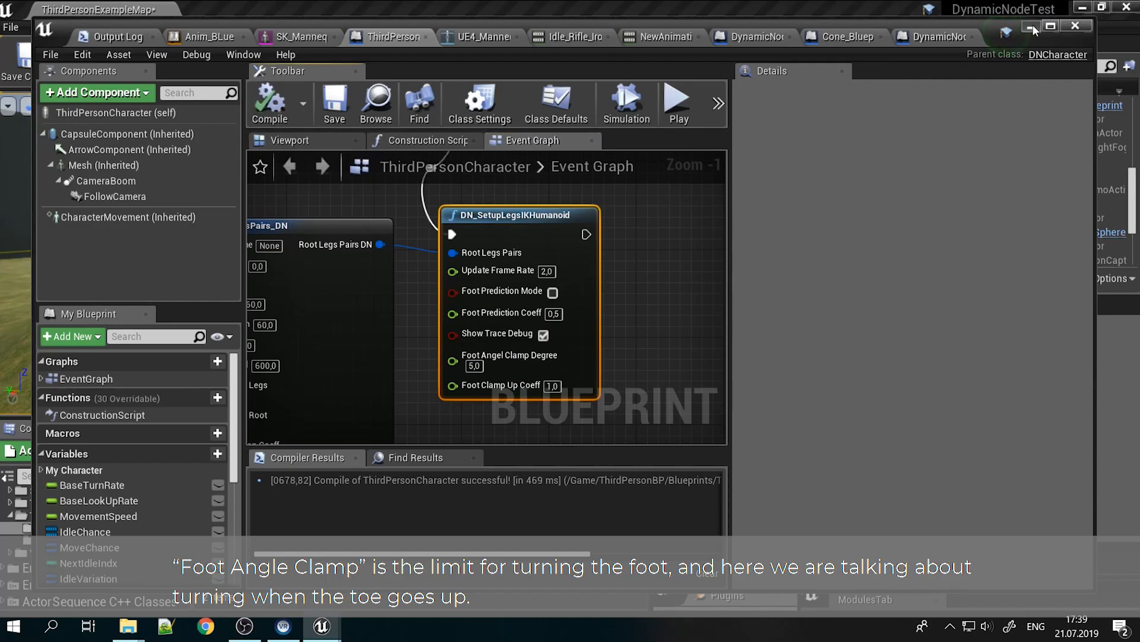
# Play the level, run the character over the grassy slope beside the water to check its foot rotation, and stop playing
pyautogui.click(1031, 26)
pyautogui.click(591, 59)
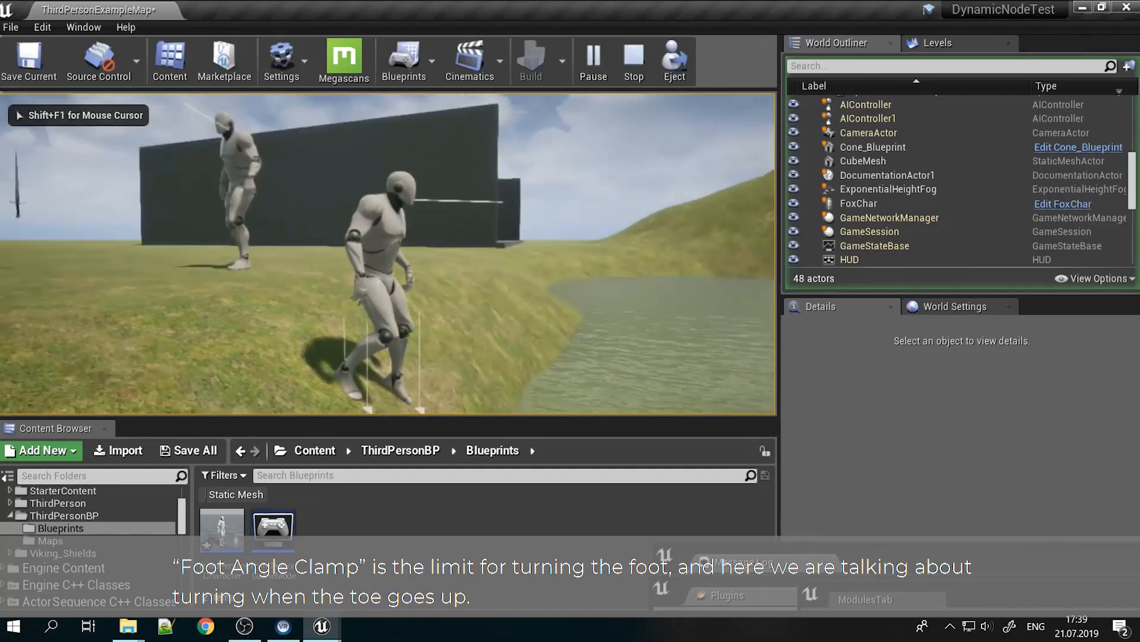
pyautogui.press('d')
pyautogui.press('w')
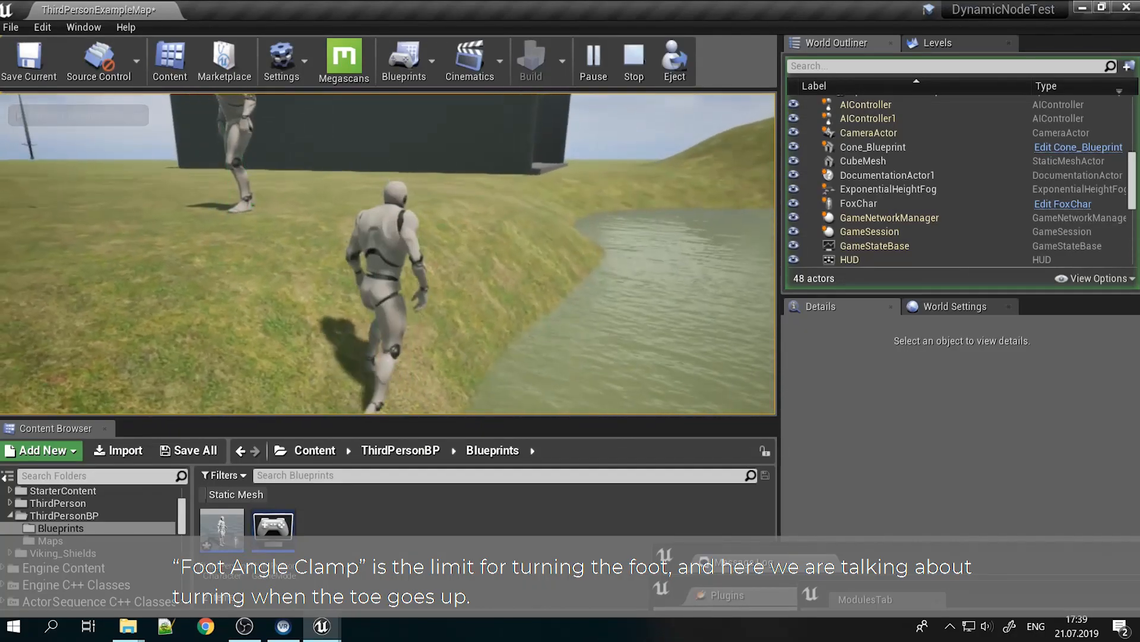
pyautogui.press('w')
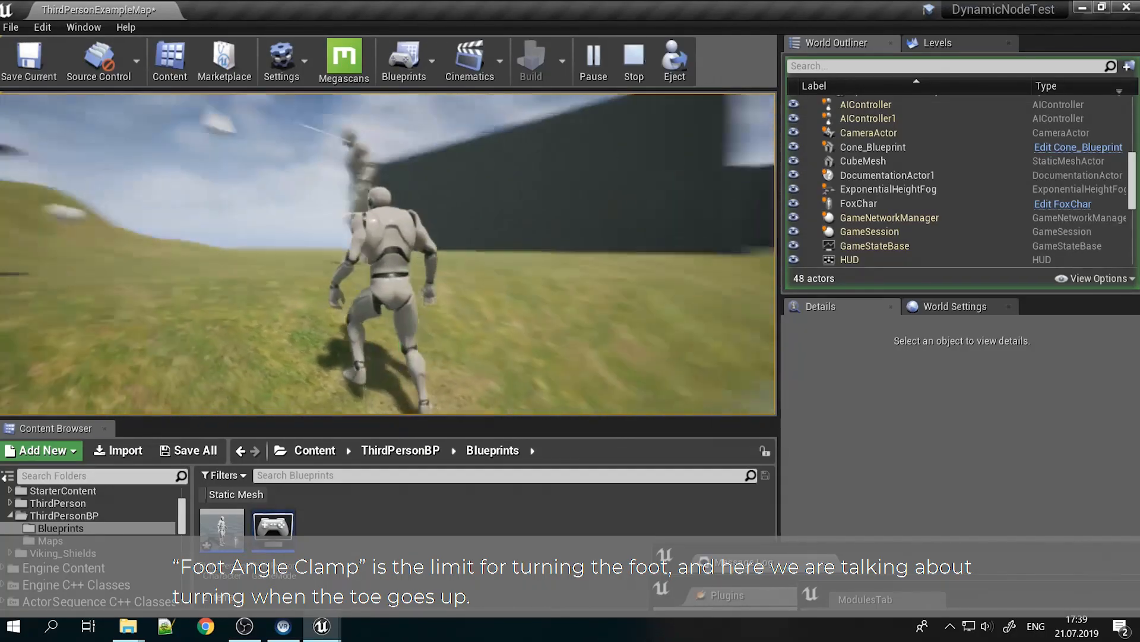
pyautogui.press('w')
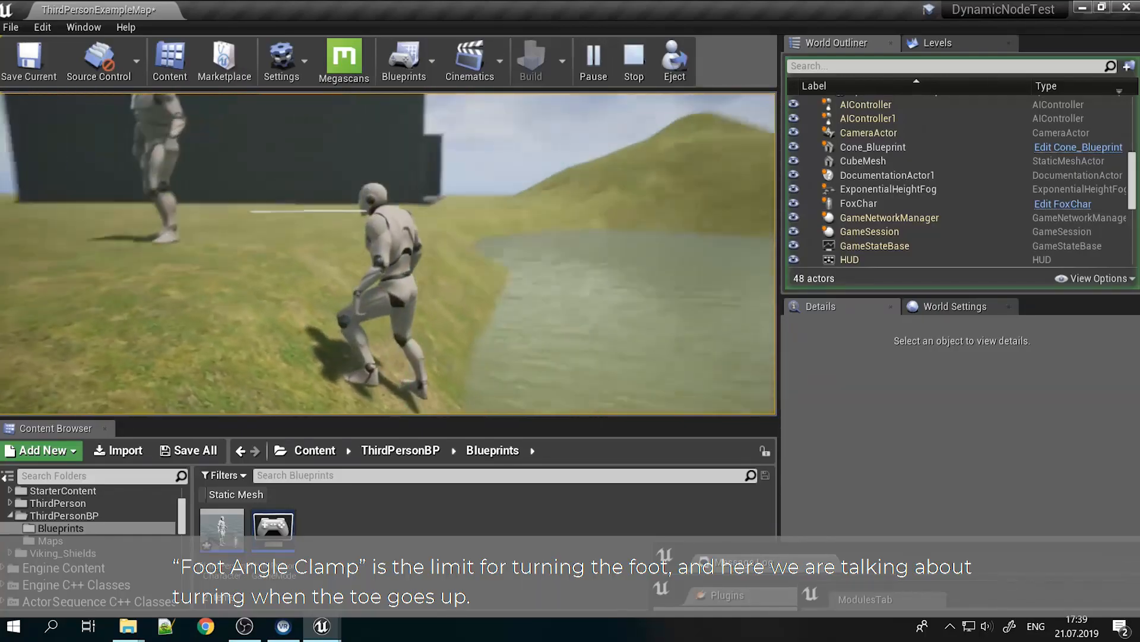
pyautogui.press('Escape')
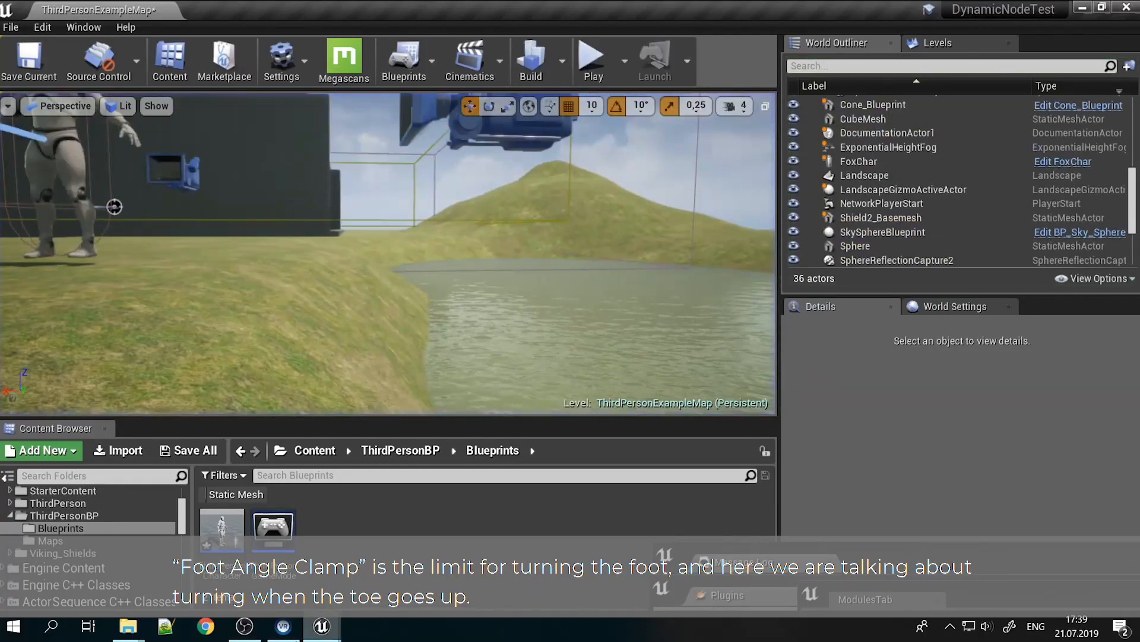
# Set Foot Angel Clamp Degree to 50 on the DN_SetupLegsIKHumanoid node in the ThirdPersonCharacter blueprint
pyautogui.click(324, 552)
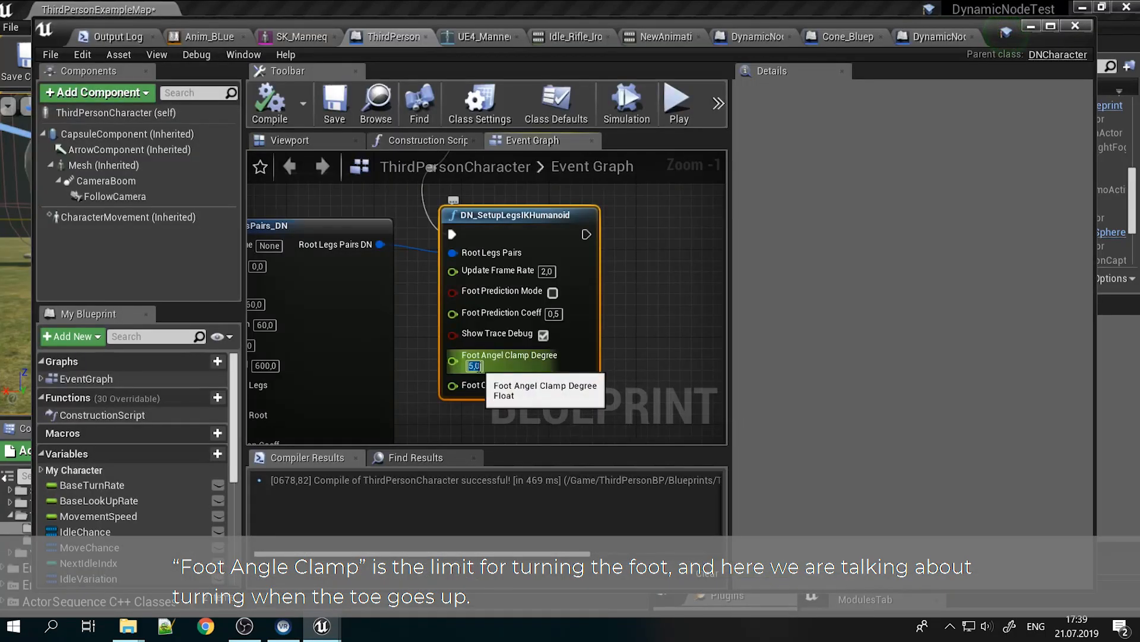
pyautogui.write('50')
pyautogui.press('Return')
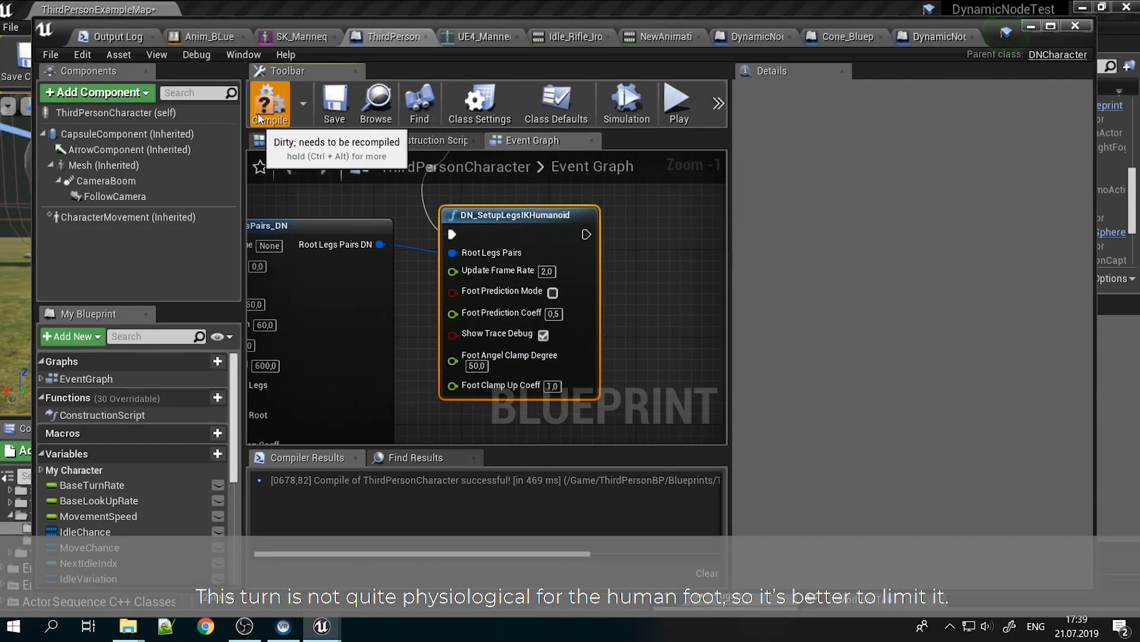
# Play-test the character on the lakeside slope with the 50-degree foot angle clamp, and end the session
pyautogui.click(1035, 28)
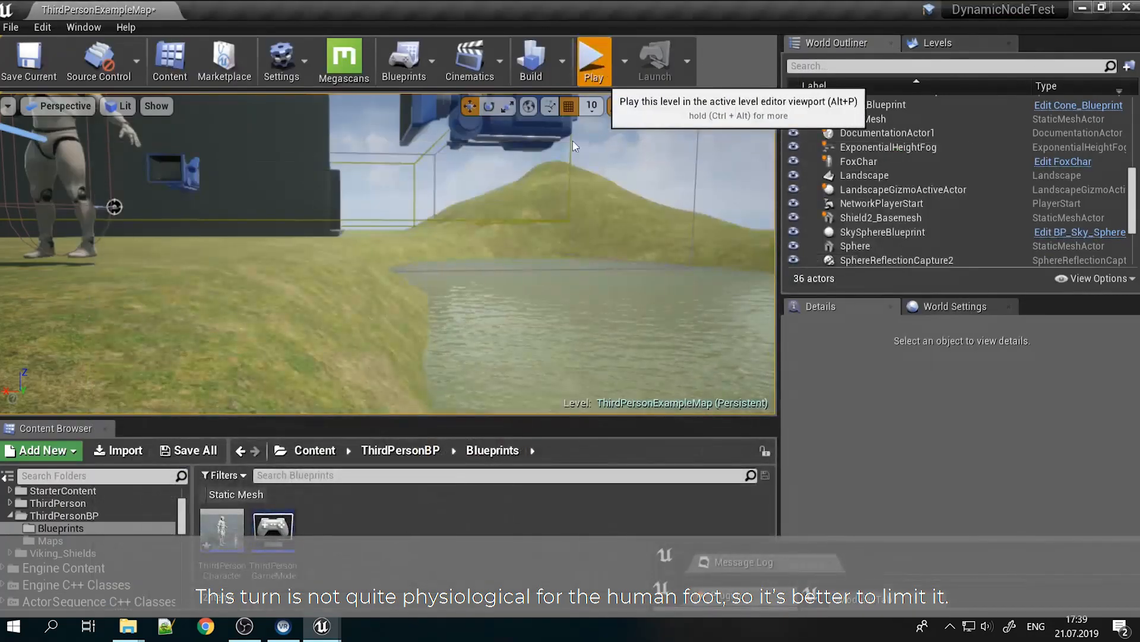
pyautogui.click(591, 59)
pyautogui.press('w')
pyautogui.press('a')
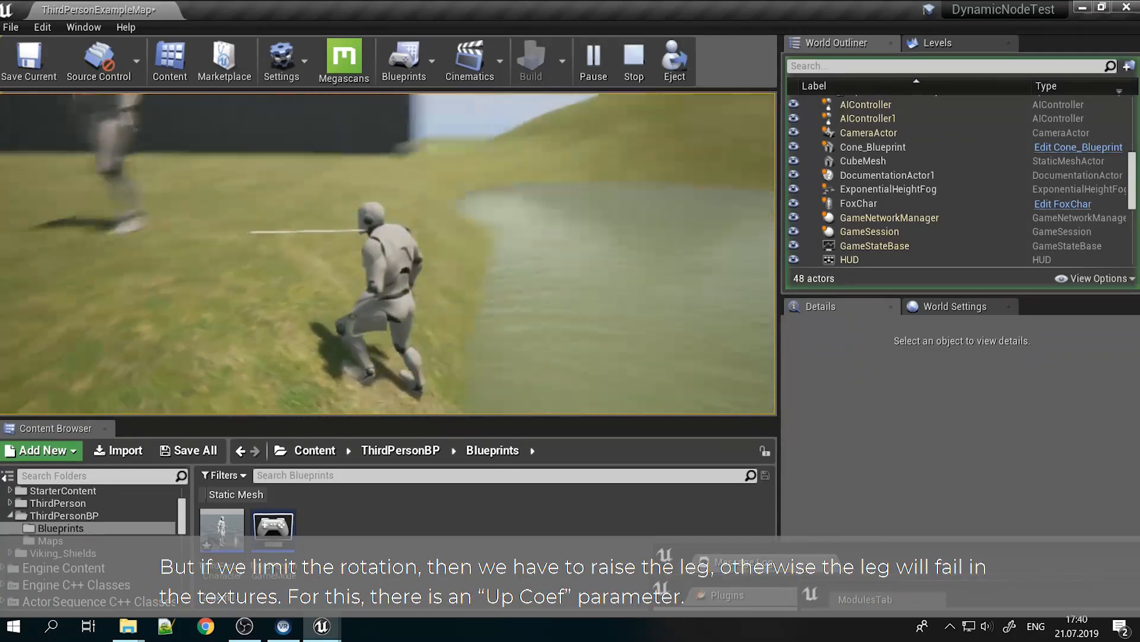
pyautogui.press('Escape')
# Set Foot Angel Clamp Degree to 15 on the DN_SetupLegsIKHumanoid node and compile the blueprint
pyautogui.moveTo(321, 625)
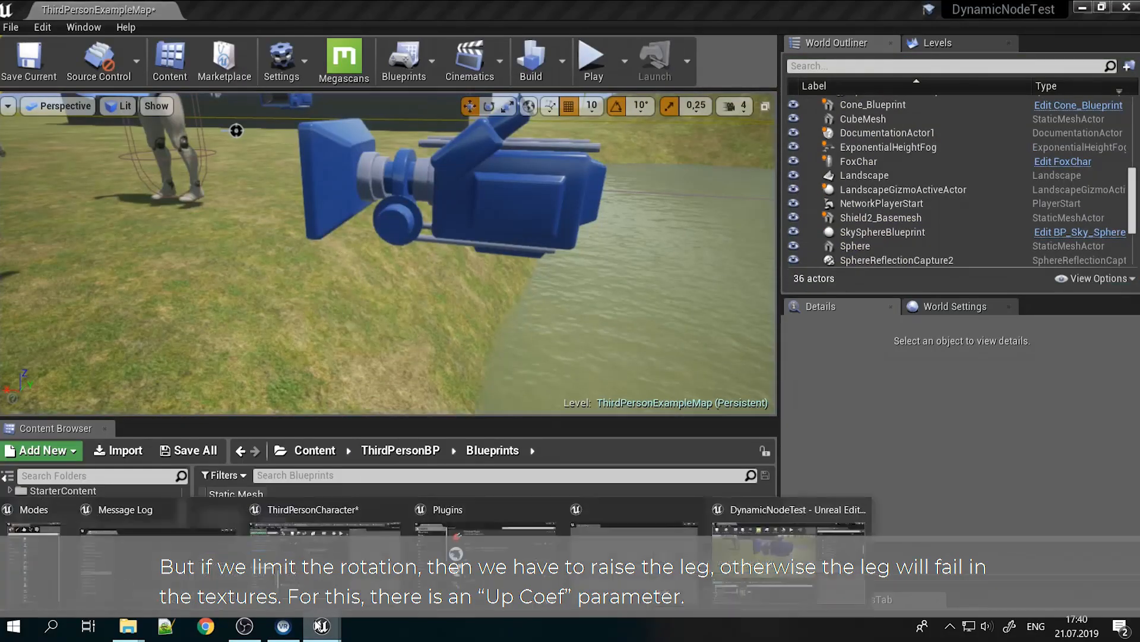
pyautogui.click(334, 570)
pyautogui.click(487, 368)
pyautogui.write('15')
pyautogui.press('Return')
pyautogui.click(288, 119)
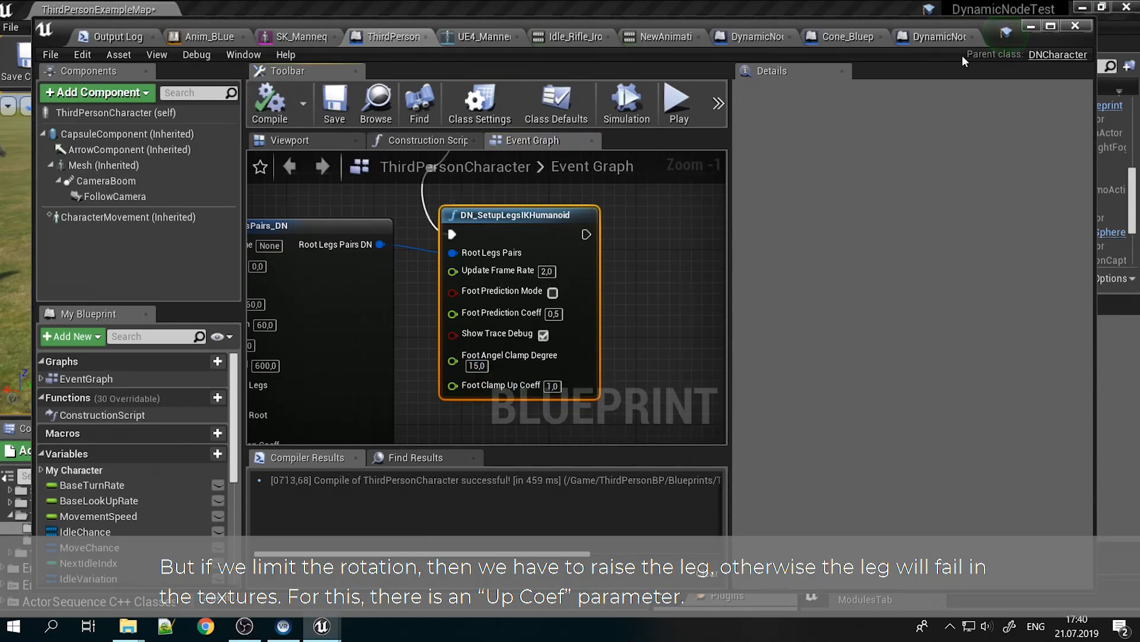
# Play the level, run the character into the water and back along the bank to check its feet, and stop playing
pyautogui.click(1037, 26)
pyautogui.click(600, 51)
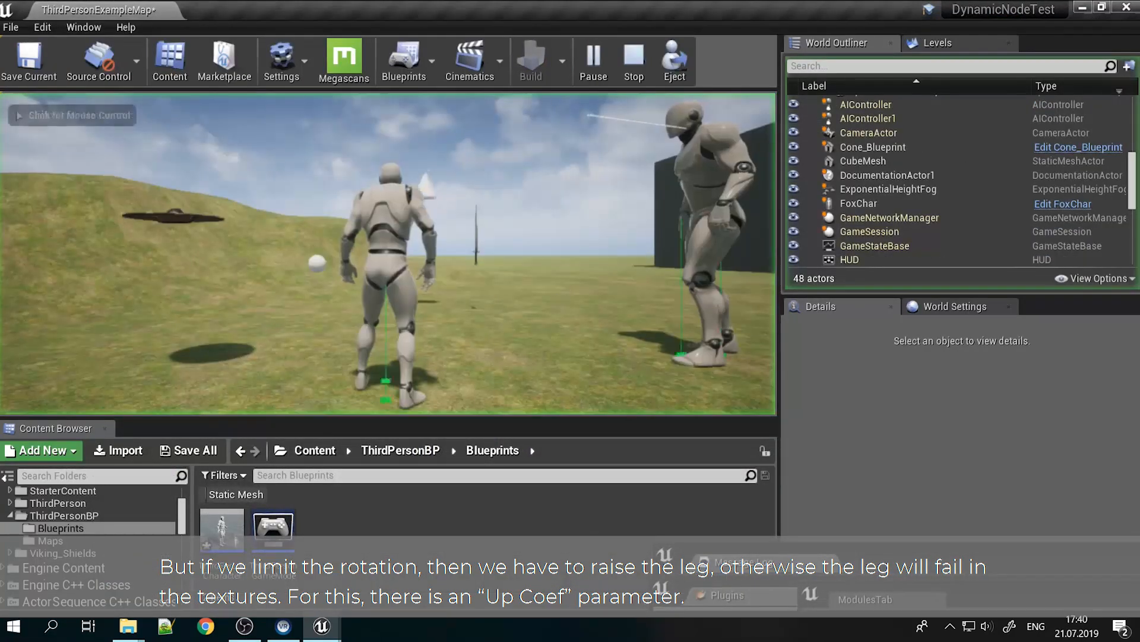
pyautogui.press('w')
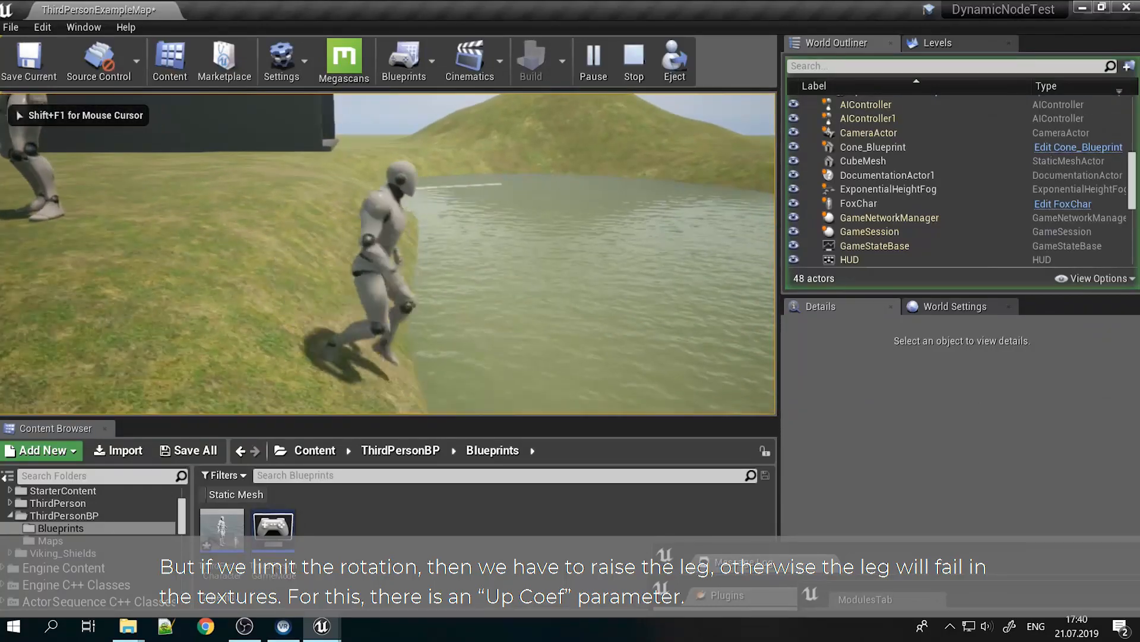
pyautogui.press('w')
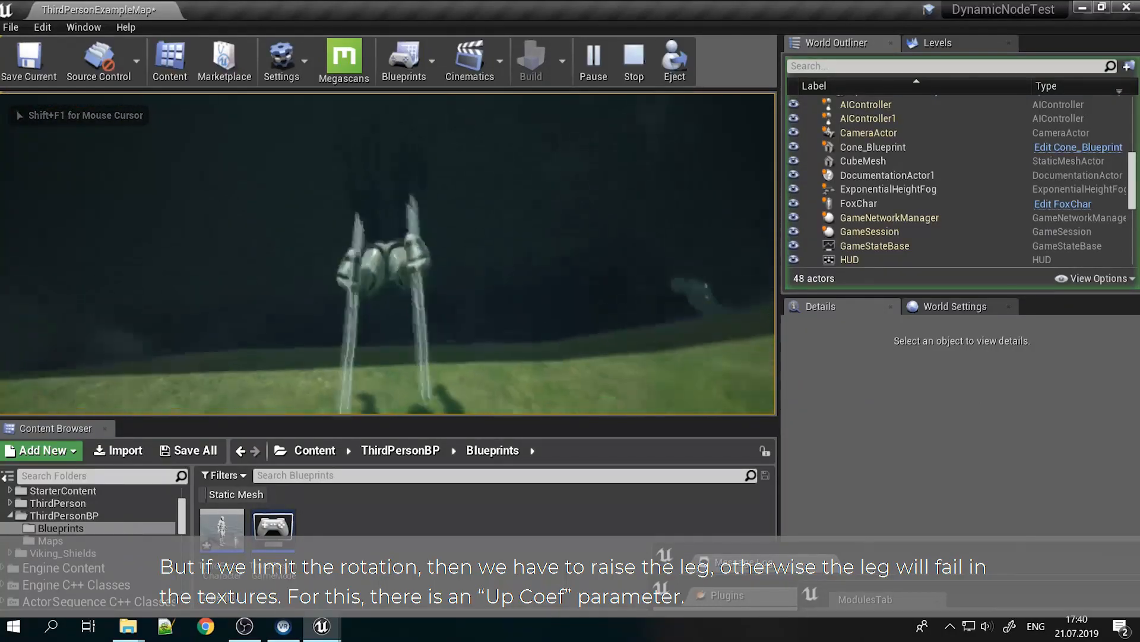
pyautogui.press('w')
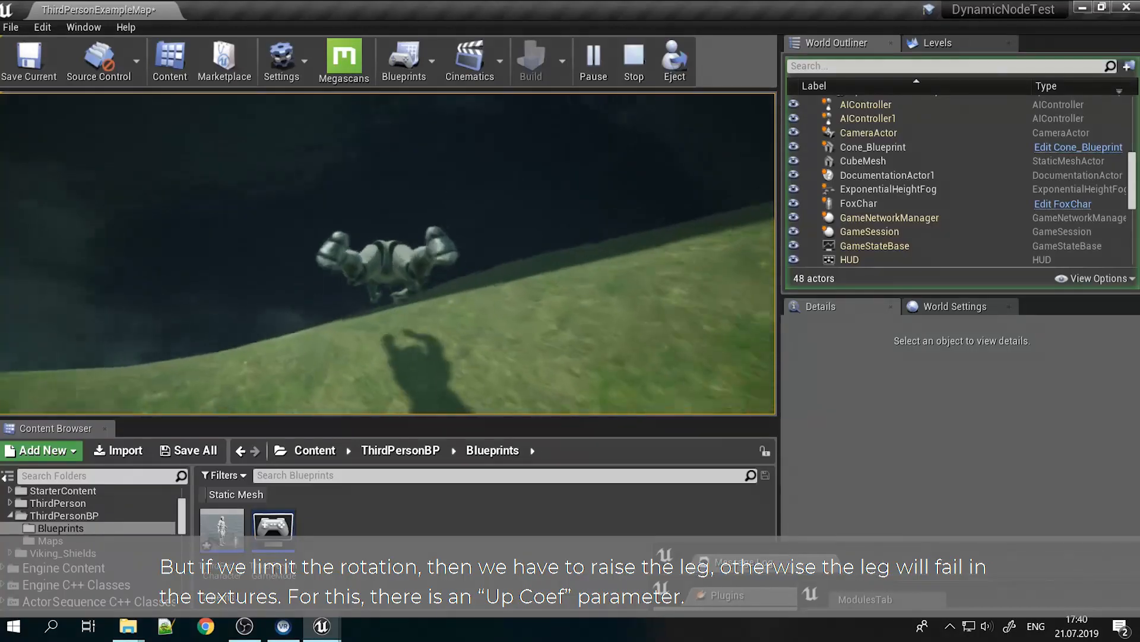
pyautogui.press('w')
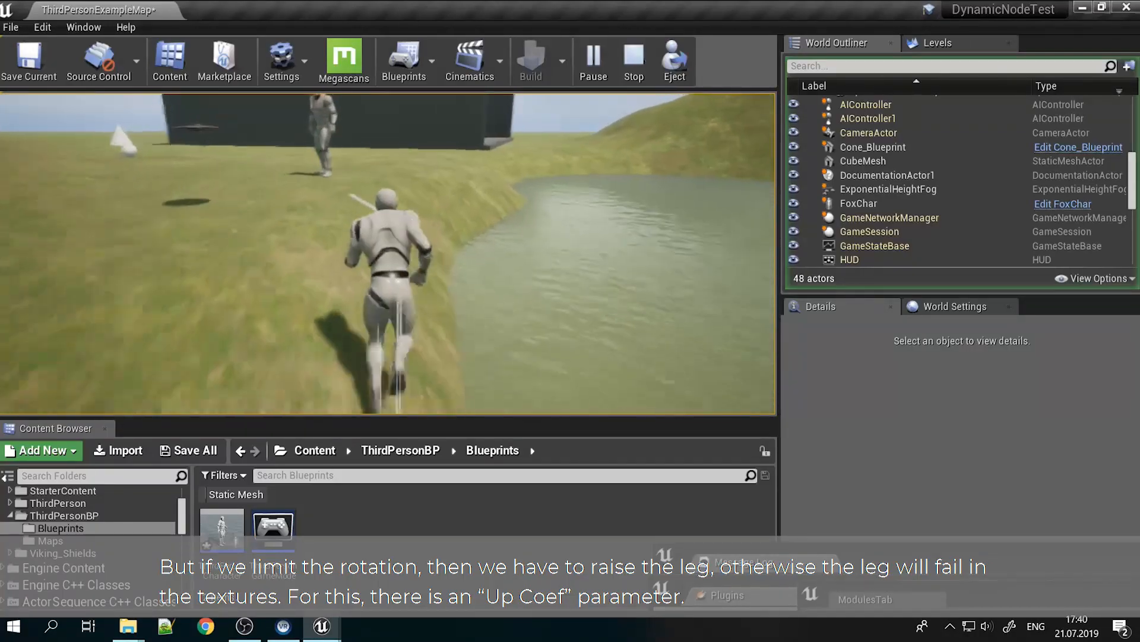
pyautogui.press('w')
pyautogui.press('a')
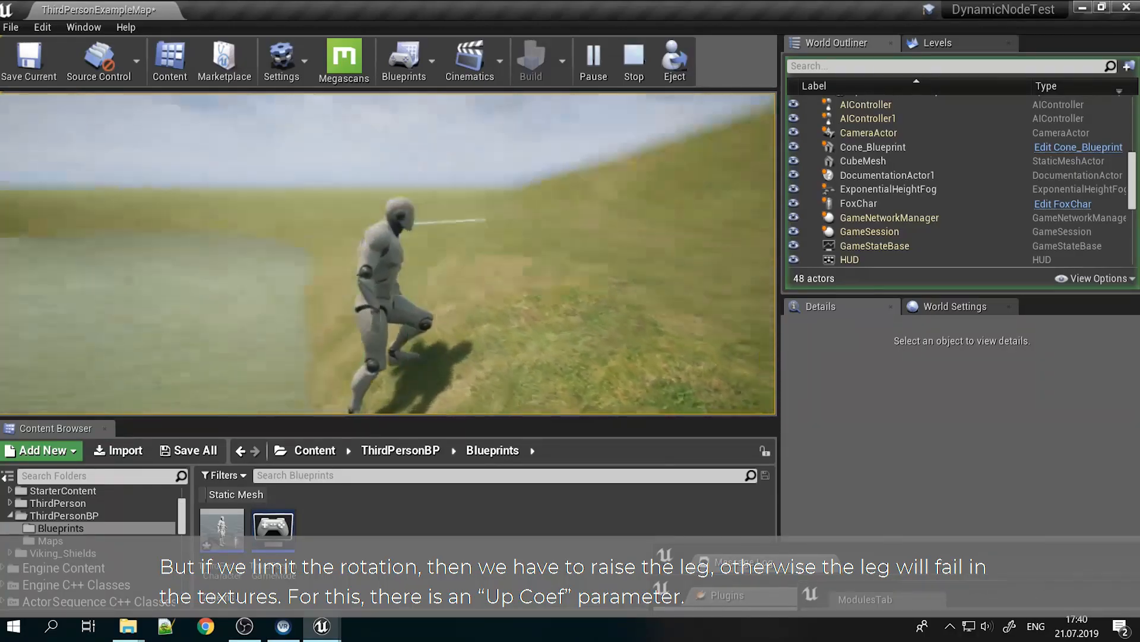
pyautogui.press('Escape')
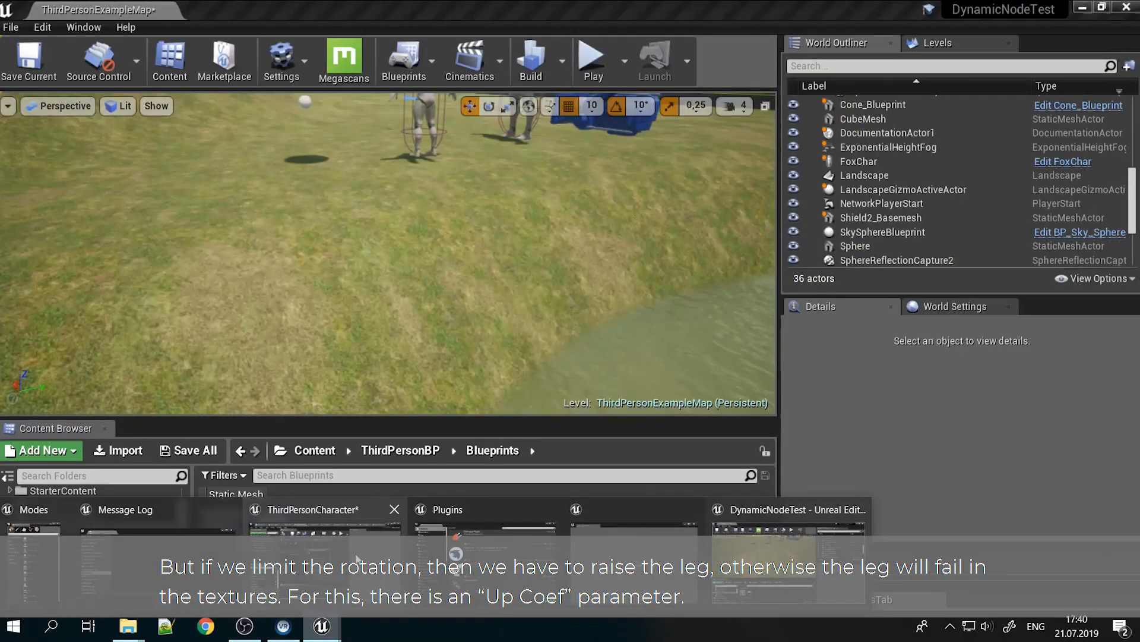
# Set Ground Delta Z to 10 on the Make RootLegsPairs_DN node and compile the blueprint
pyautogui.hotkey('alt', 'Tab')
pyautogui.moveTo(440, 274); pyautogui.dragTo(658, 277, button='right')
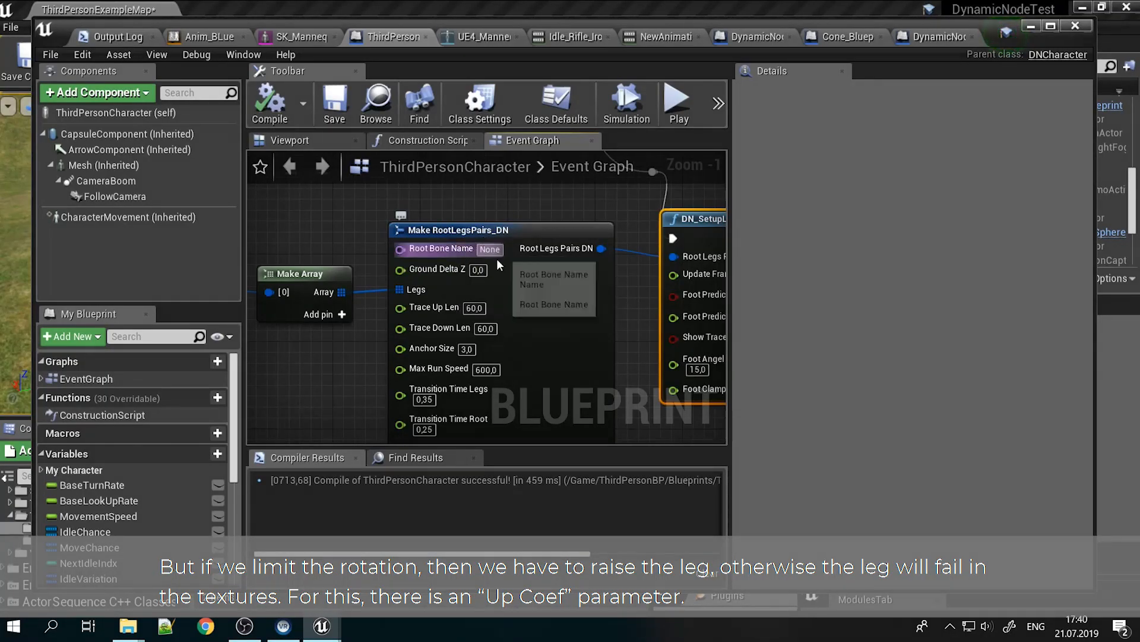
pyautogui.click(478, 271)
pyautogui.write('10')
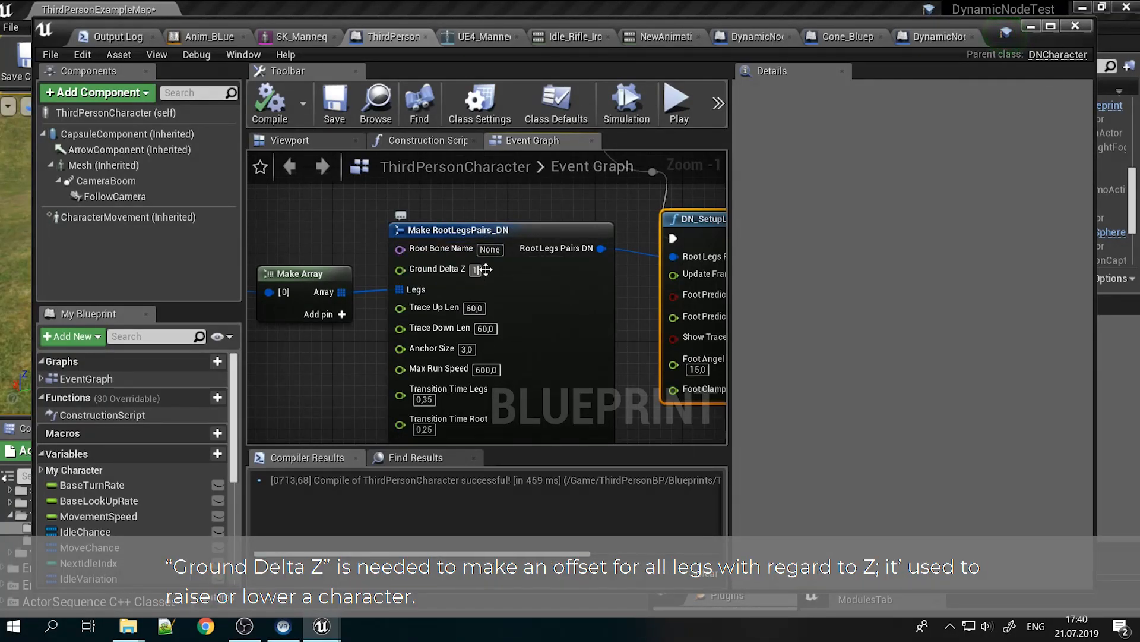
pyautogui.press('Return')
pyautogui.click(278, 102)
# Play the level to examine the standing character's height above the ground with Ground Delta Z at 10, and stop playing
pyautogui.click(1030, 25)
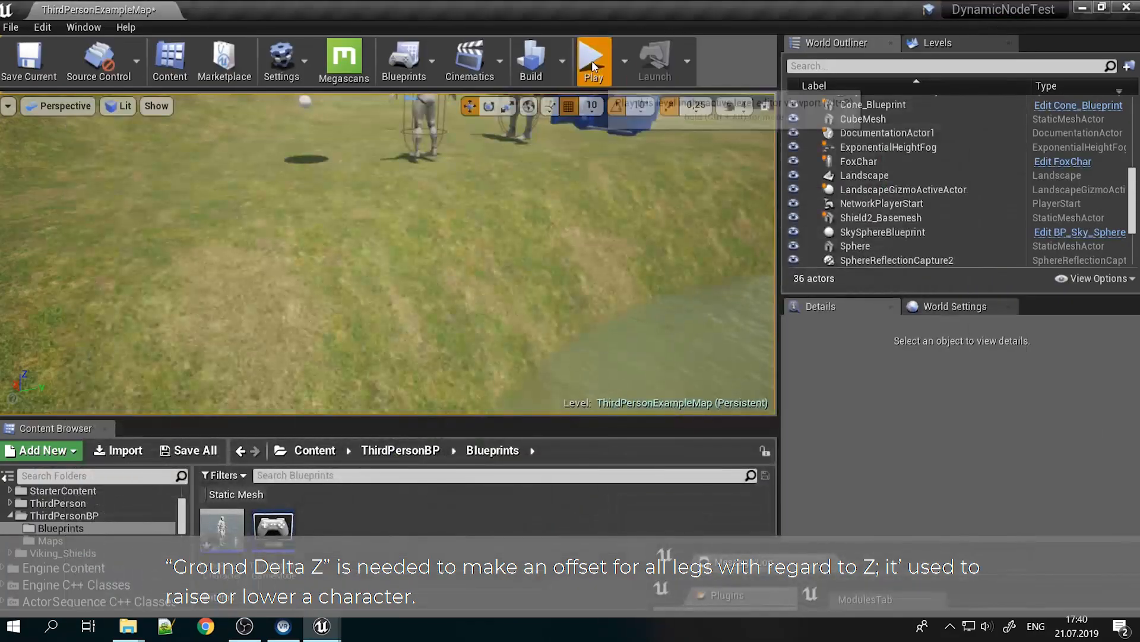
pyautogui.click(591, 60)
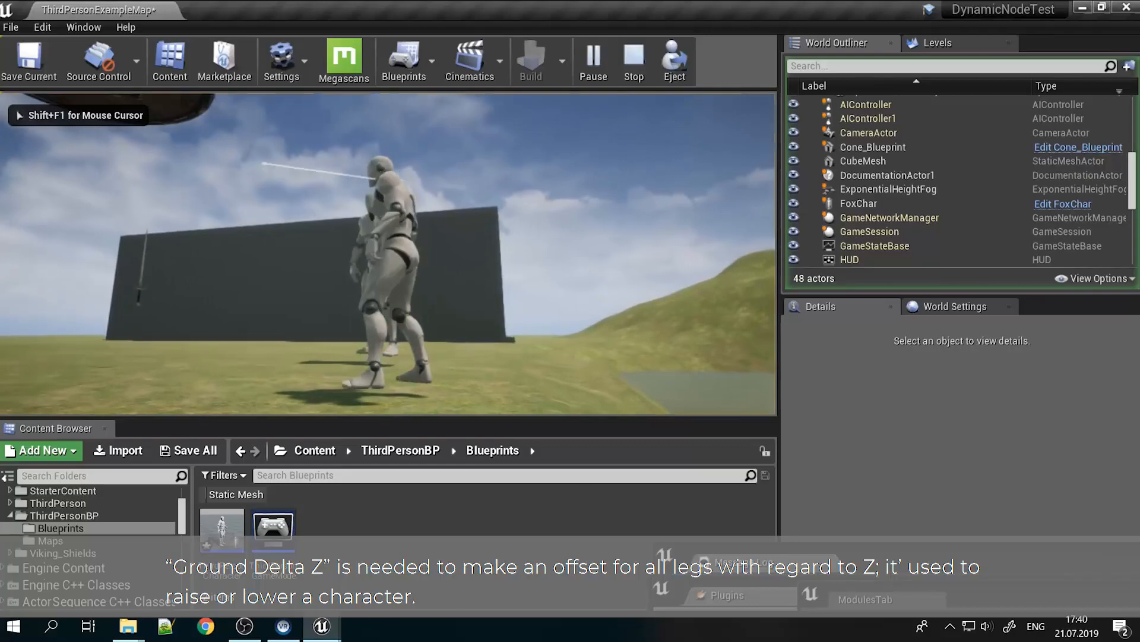
pyautogui.press('Escape')
# Set Ground Delta Z to 0 on the Make RootLegsPairs_DN node and compile the blueprint
pyautogui.click(322, 626)
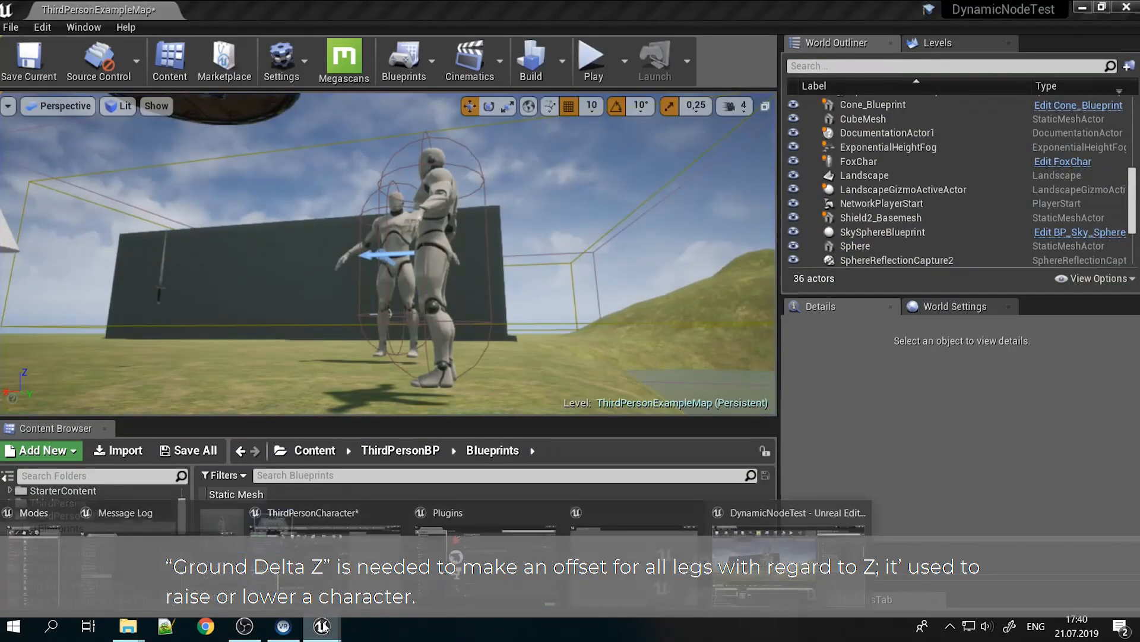
pyautogui.click(332, 534)
pyautogui.click(484, 270)
pyautogui.write('0')
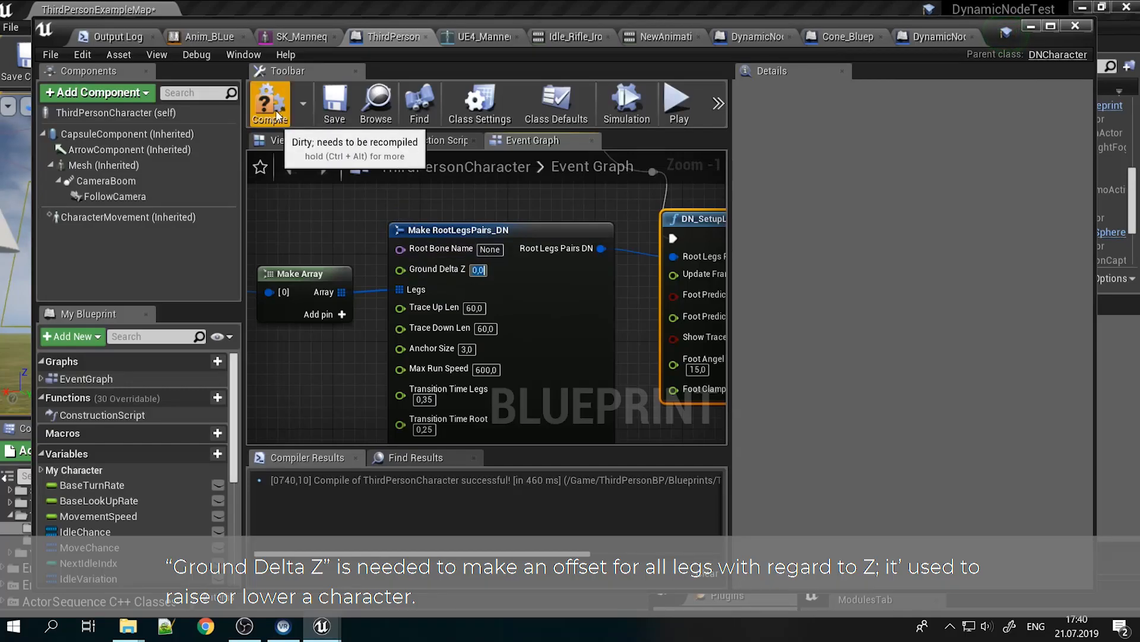
pyautogui.click(276, 116)
# Play the level to check the character's contact with the ground with Ground Delta Z at 0, and stop playing
pyautogui.click(1031, 26)
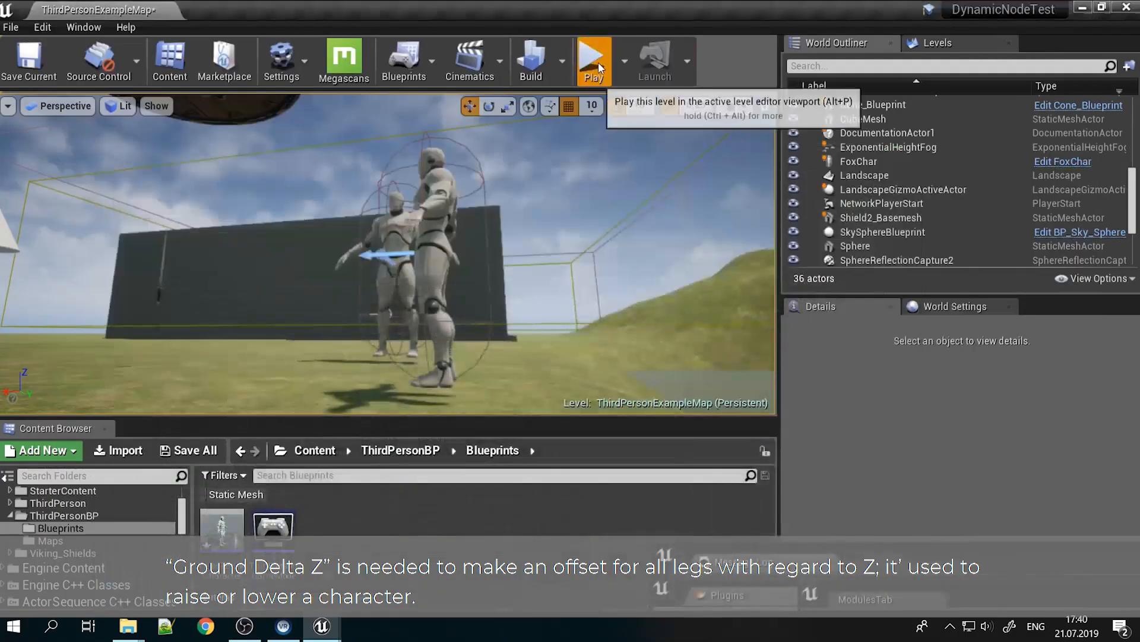
pyautogui.click(594, 61)
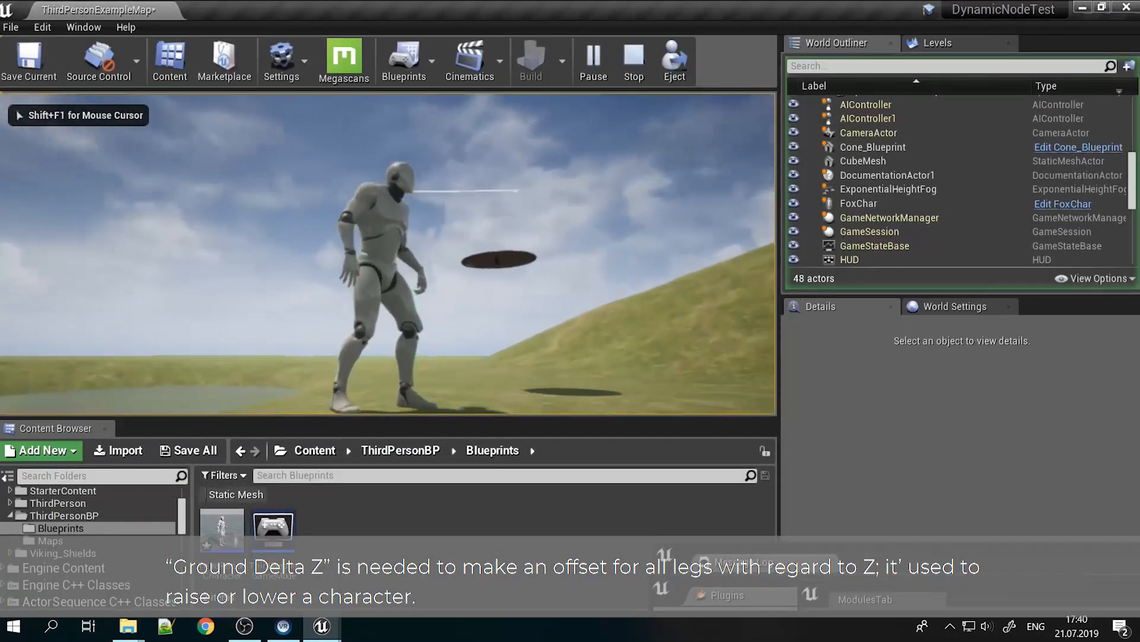
pyautogui.press('Escape')
# Examine the trace length, anchor size, transition time and moving transition coefficient settings on the Make RootLegsPairs_DN node
pyautogui.click(339, 561)
pyautogui.moveTo(501, 309); pyautogui.dragTo(454, 279, button='right')
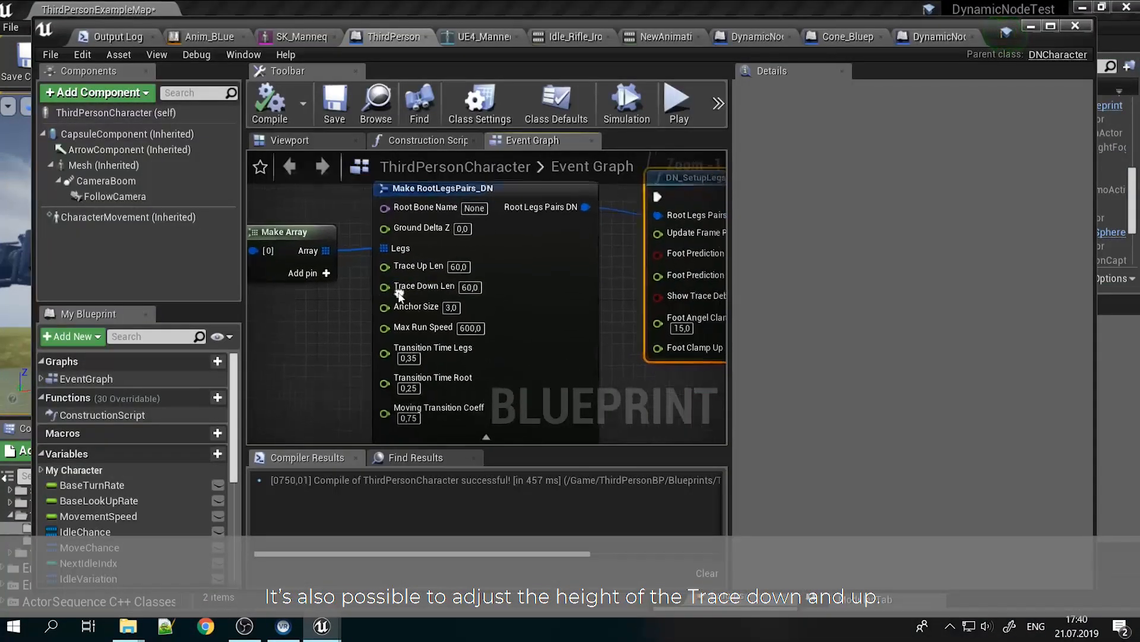
pyautogui.click(468, 286)
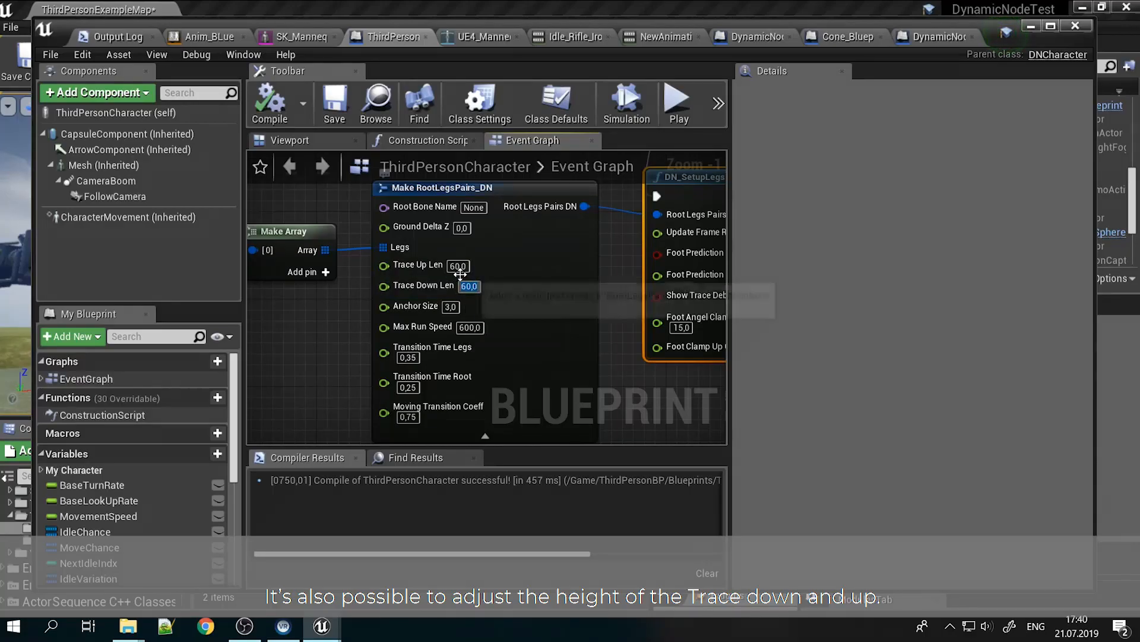
pyautogui.click(451, 307)
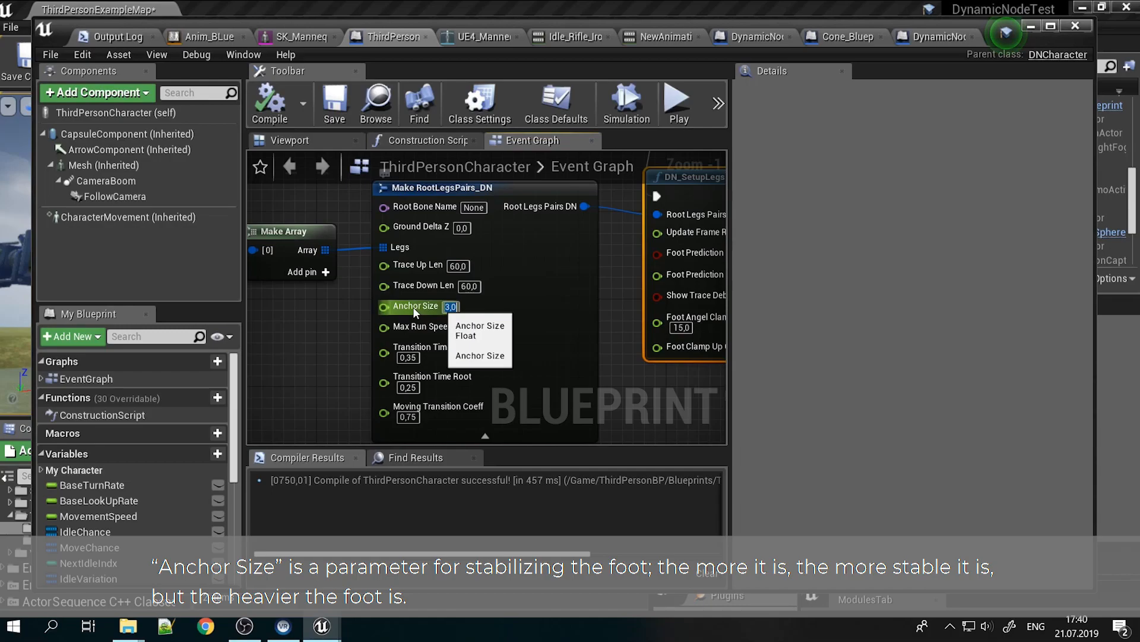
pyautogui.moveTo(413, 307); pyautogui.dragTo(718, 315, button='right')
pyautogui.moveTo(379, 388); pyautogui.dragTo(366, 258, button='right')
pyautogui.moveTo(571, 284); pyautogui.dragTo(360, 429, button='right')
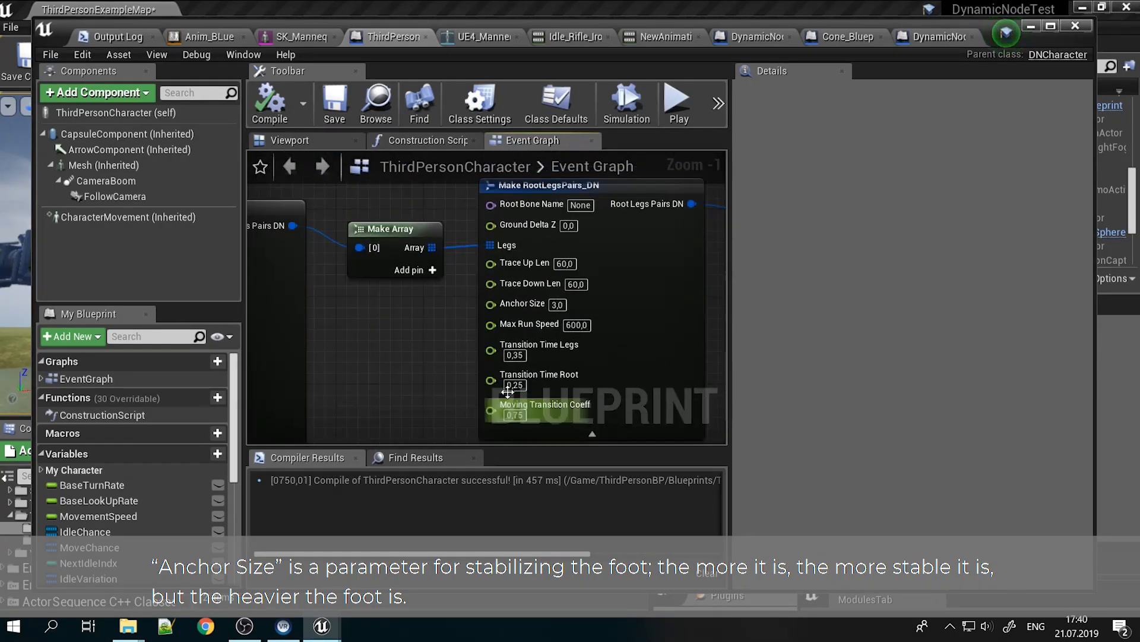
pyautogui.moveTo(468, 374); pyautogui.dragTo(416, 338, button='right')
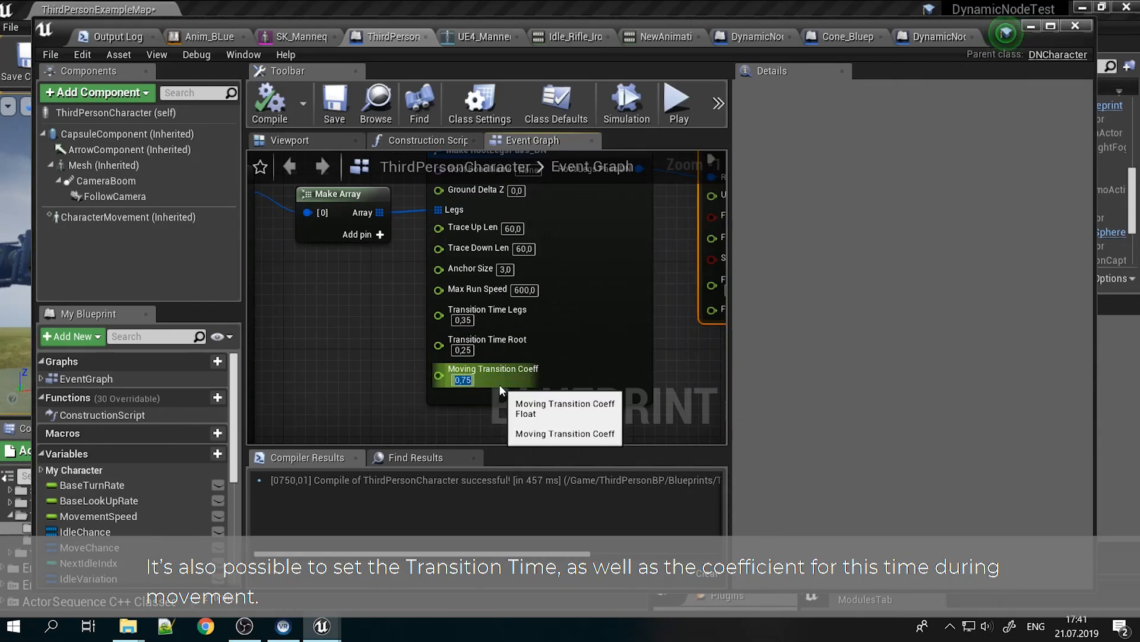
# Set Max Lift Legs to 10 on the Make LegsPairs_DN node and compile the blueprint
pyautogui.moveTo(364, 332); pyautogui.dragTo(618, 385, button='right')
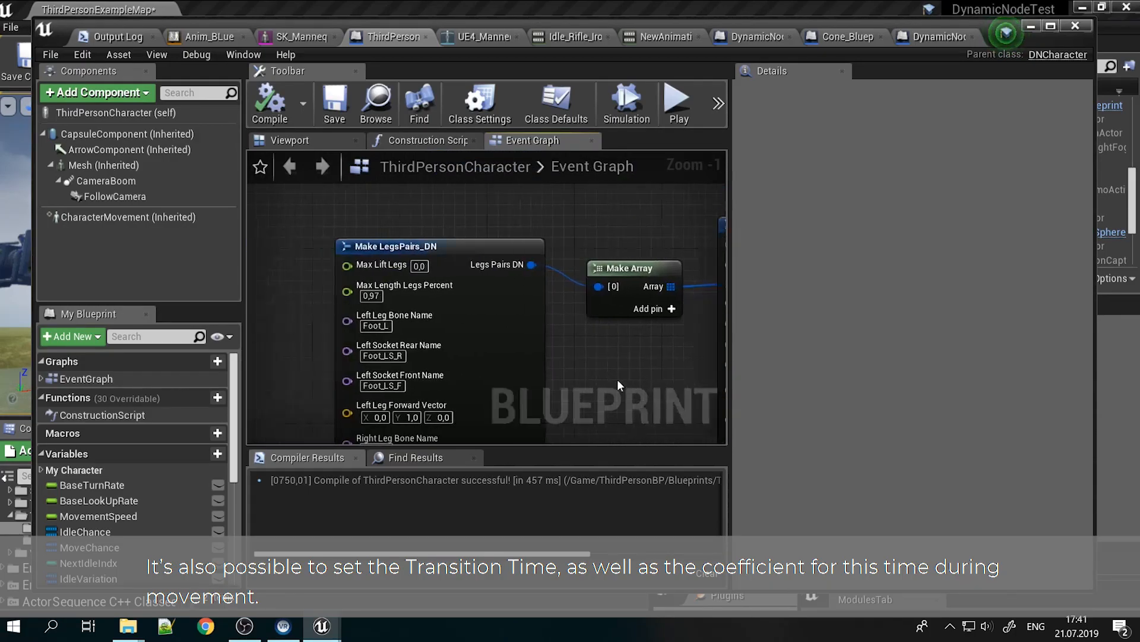
pyautogui.click(424, 267)
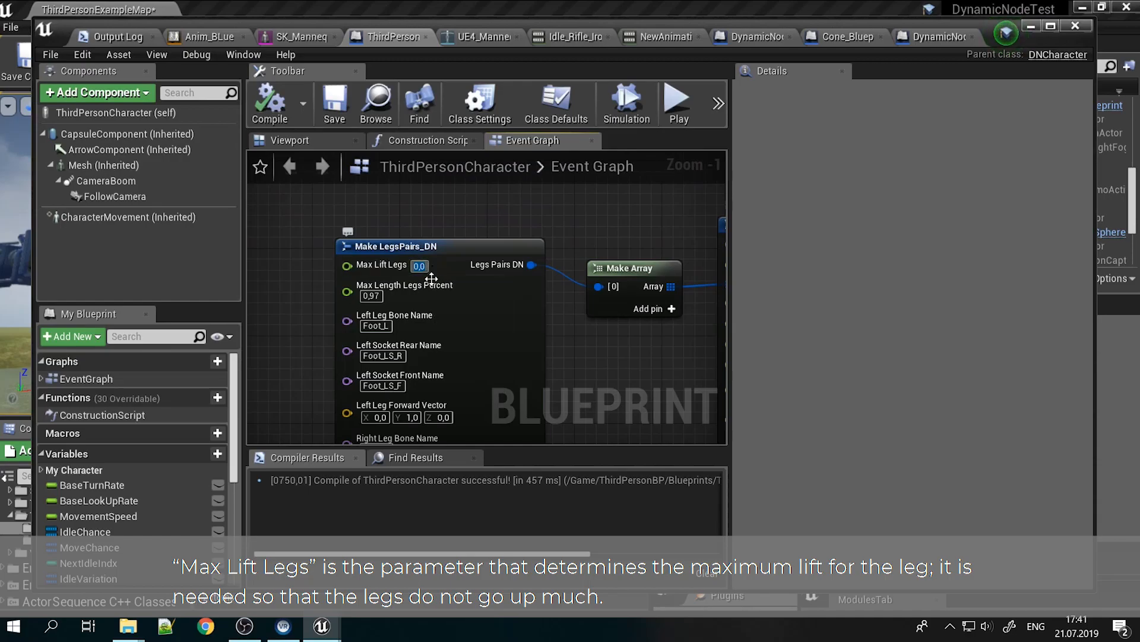
pyautogui.write('40')
pyautogui.press('Return')
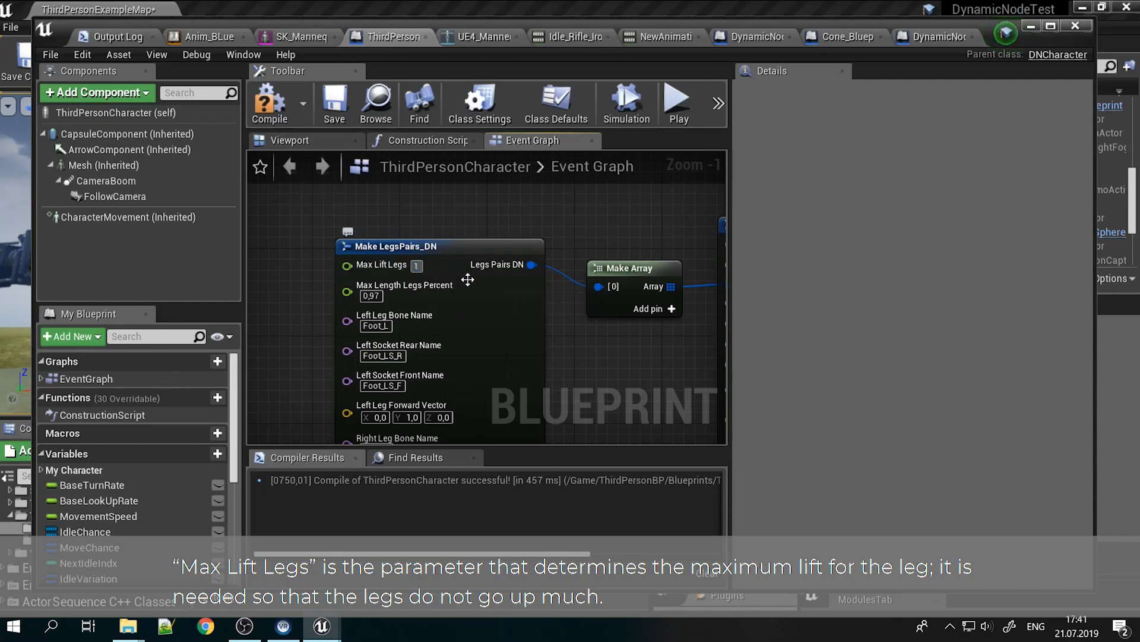
pyautogui.click(269, 104)
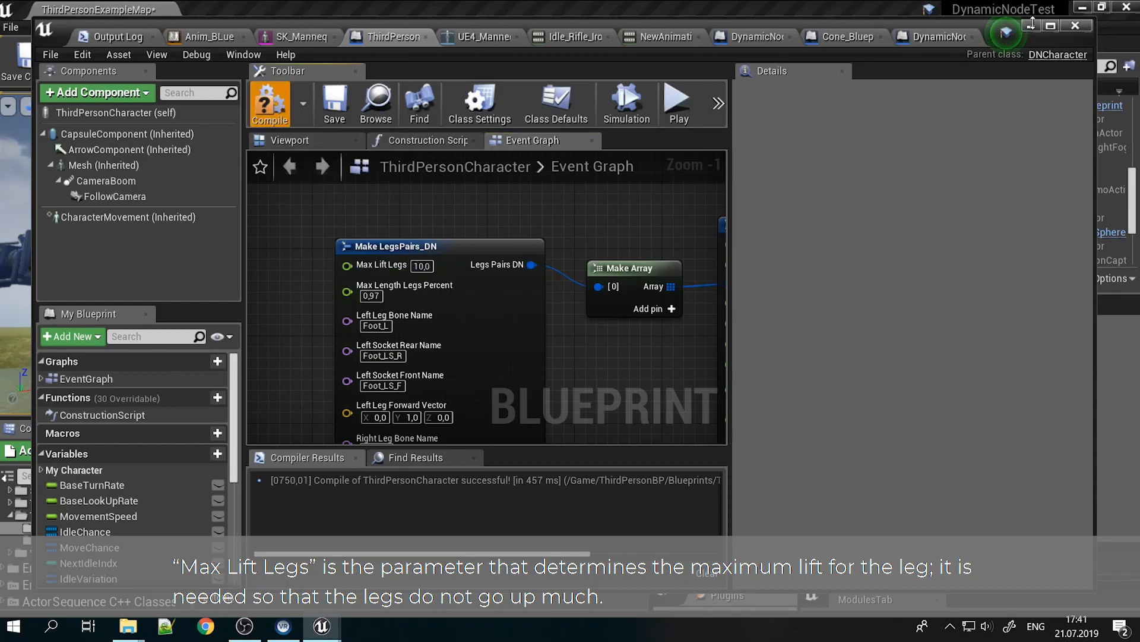
# Play the level to check the character's leg lift on the slope with Max Lift Legs at 10, and stop playing
pyautogui.click(1031, 27)
pyautogui.hotkey('alt', 'p')
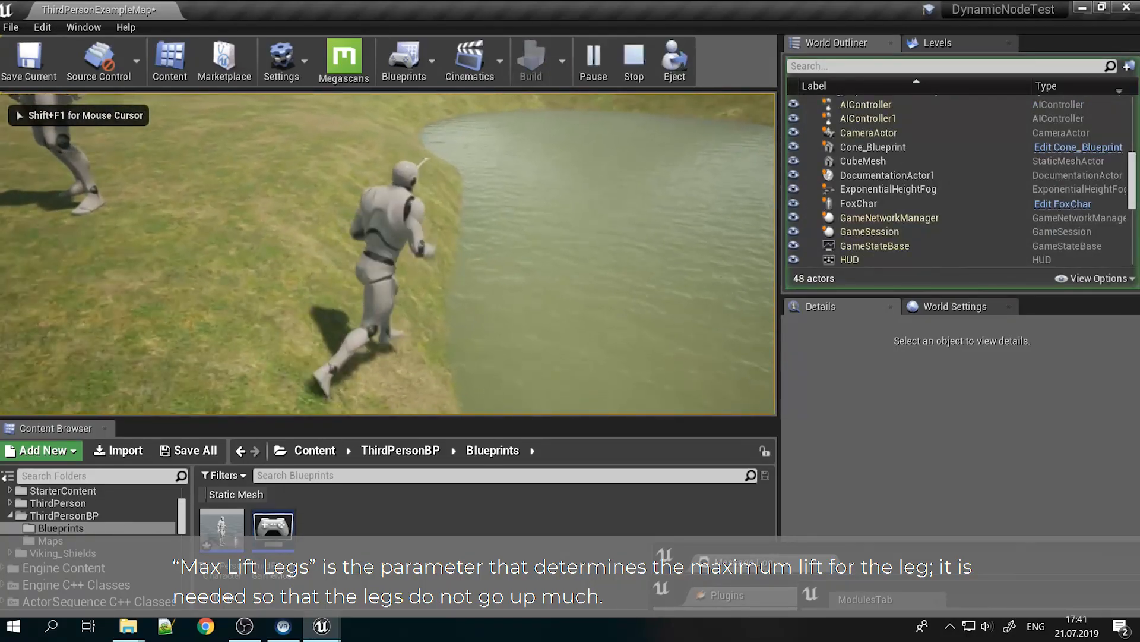
pyautogui.press('w')
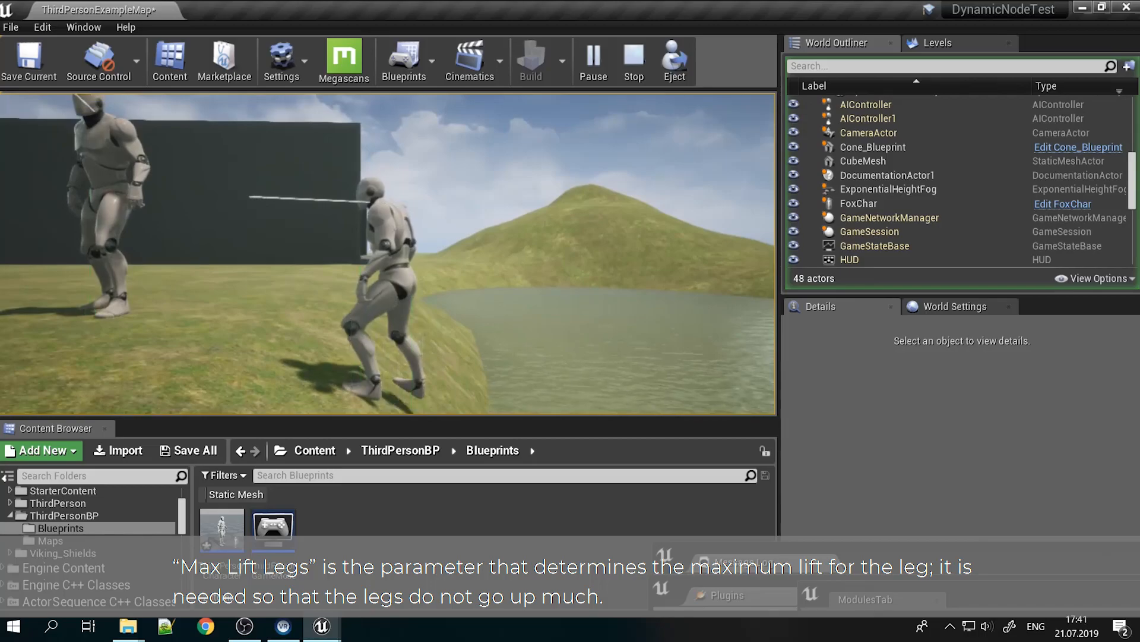
pyautogui.press('Escape')
# Set Max Lift Legs to 40 on the Make LegsPairs_DN node in the ThirdPersonCharacter blueprint and compile it
pyautogui.click(327, 631)
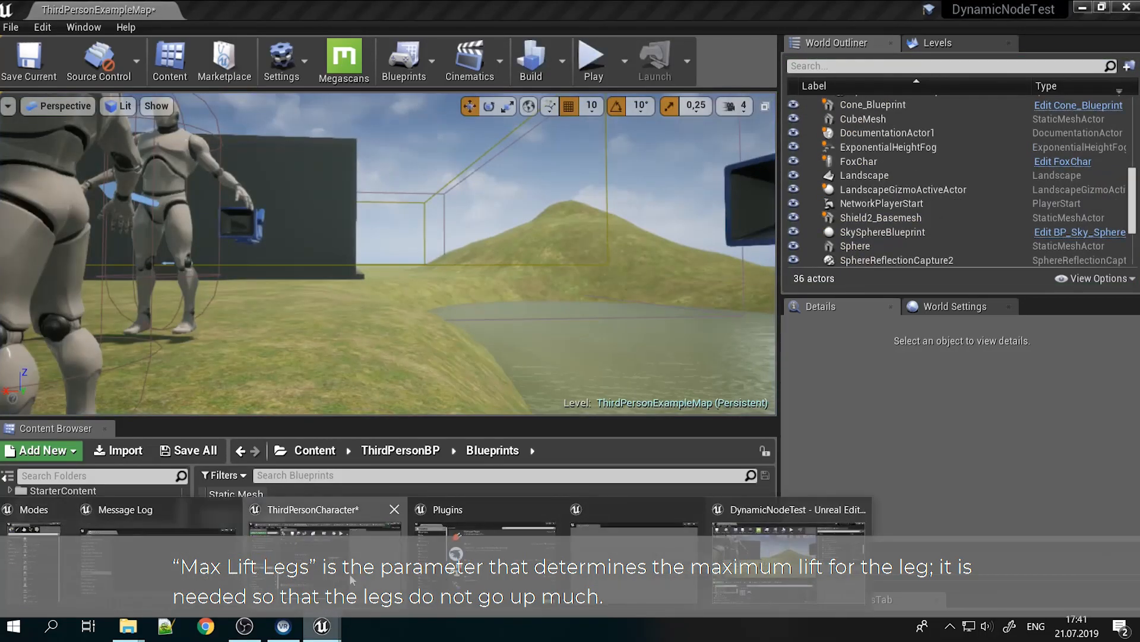
pyautogui.click(351, 577)
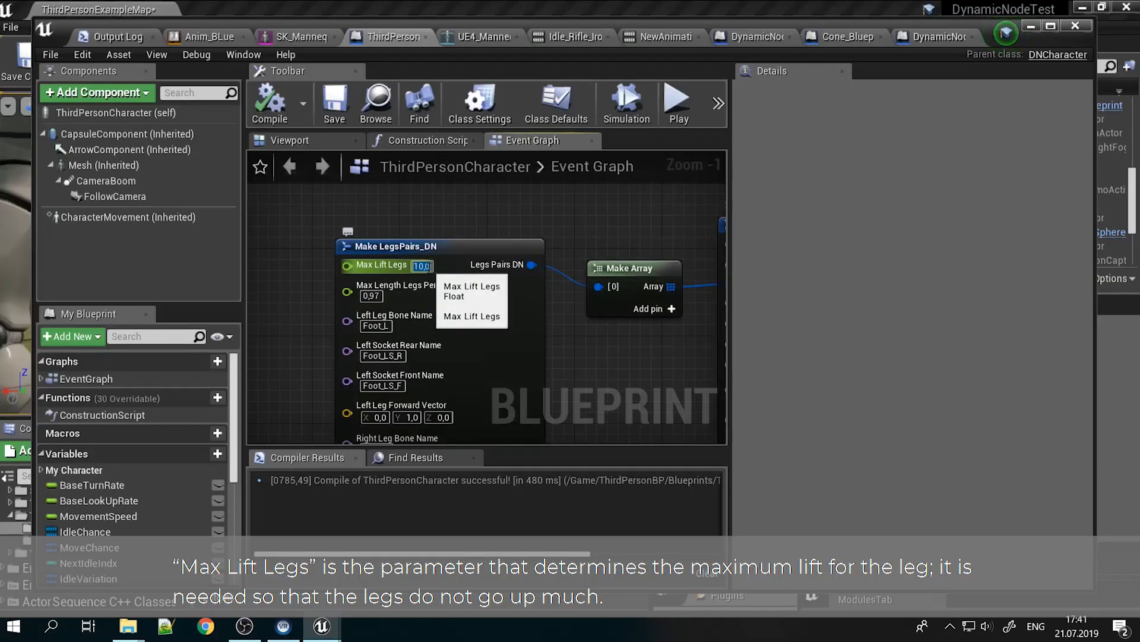
pyautogui.write('40')
pyautogui.press('Return')
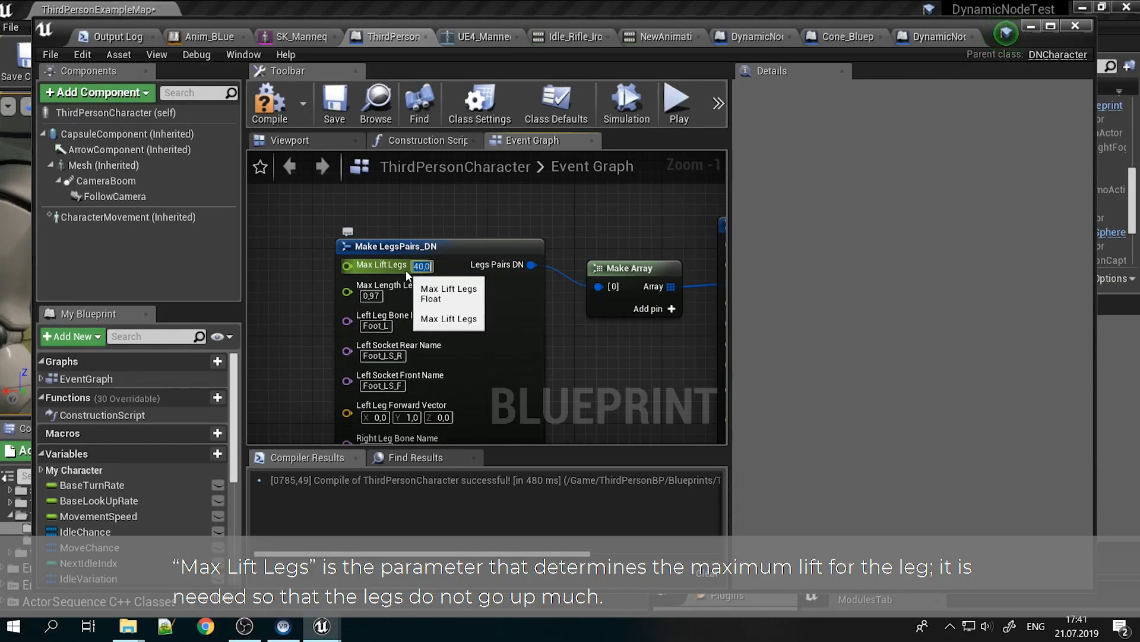
pyautogui.moveTo(567, 368); pyautogui.dragTo(601, 350, button='right')
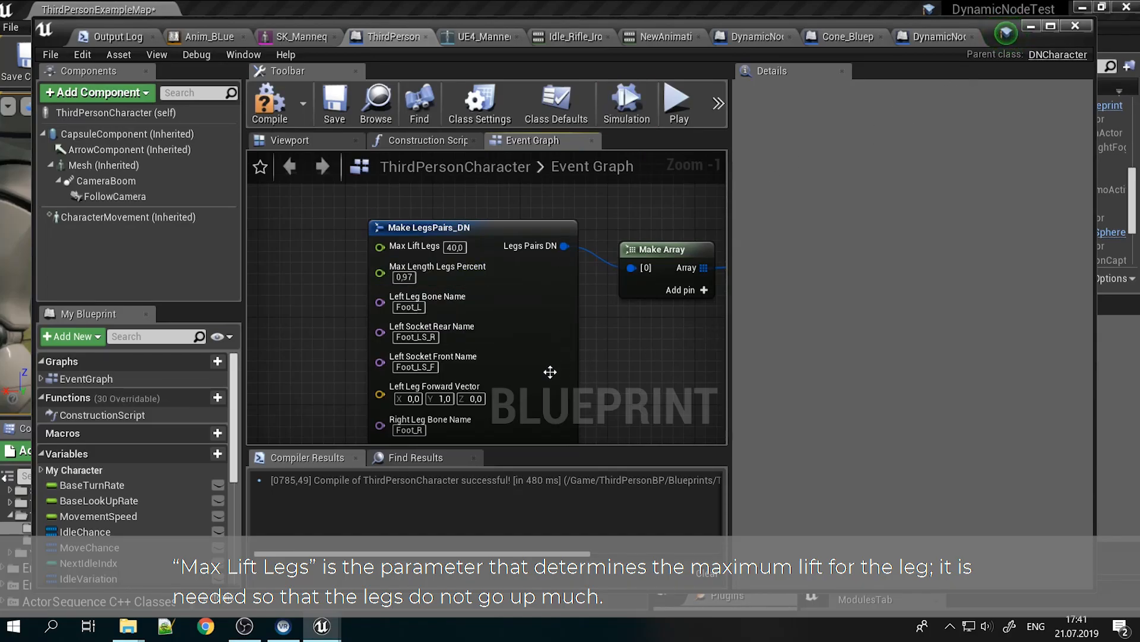
pyautogui.moveTo(529, 348)
pyautogui.mouseDown(button='right')
pyautogui.moveTo(516, 294)
pyautogui.moveTo(534, 333)
pyautogui.mouseUp(button='right')
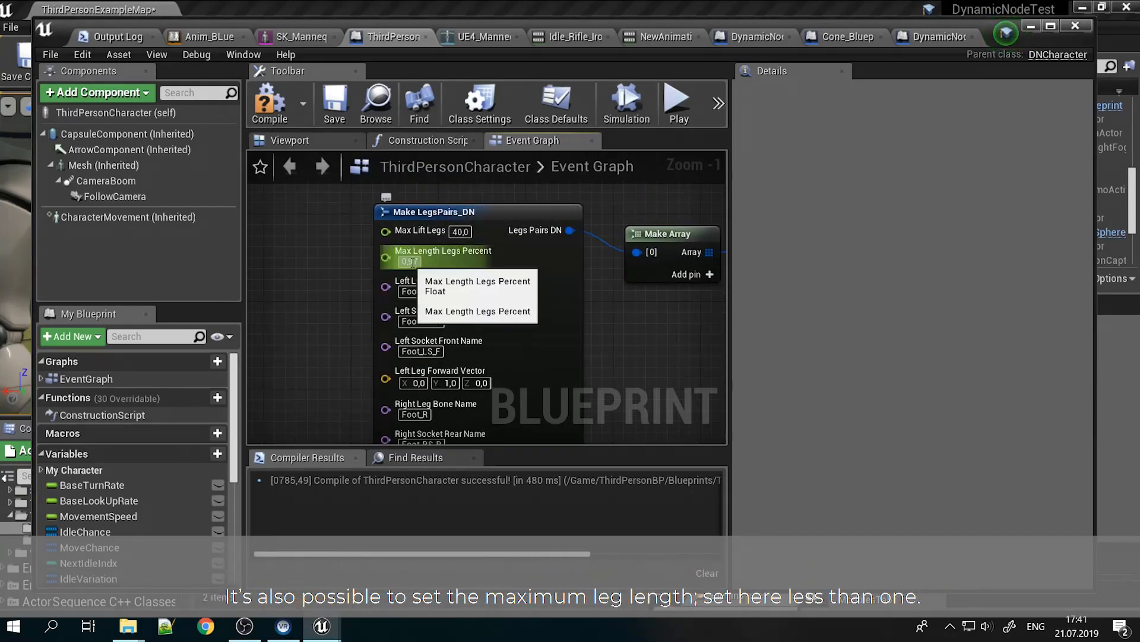
pyautogui.moveTo(527, 290); pyautogui.dragTo(578, 433, button='right')
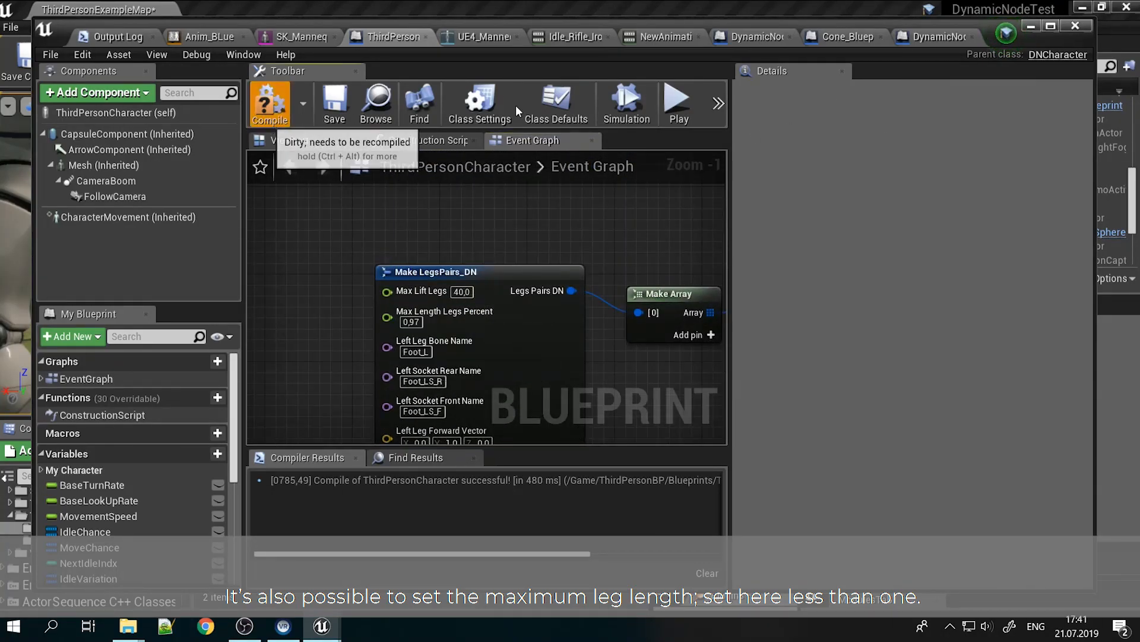
pyautogui.click(1031, 27)
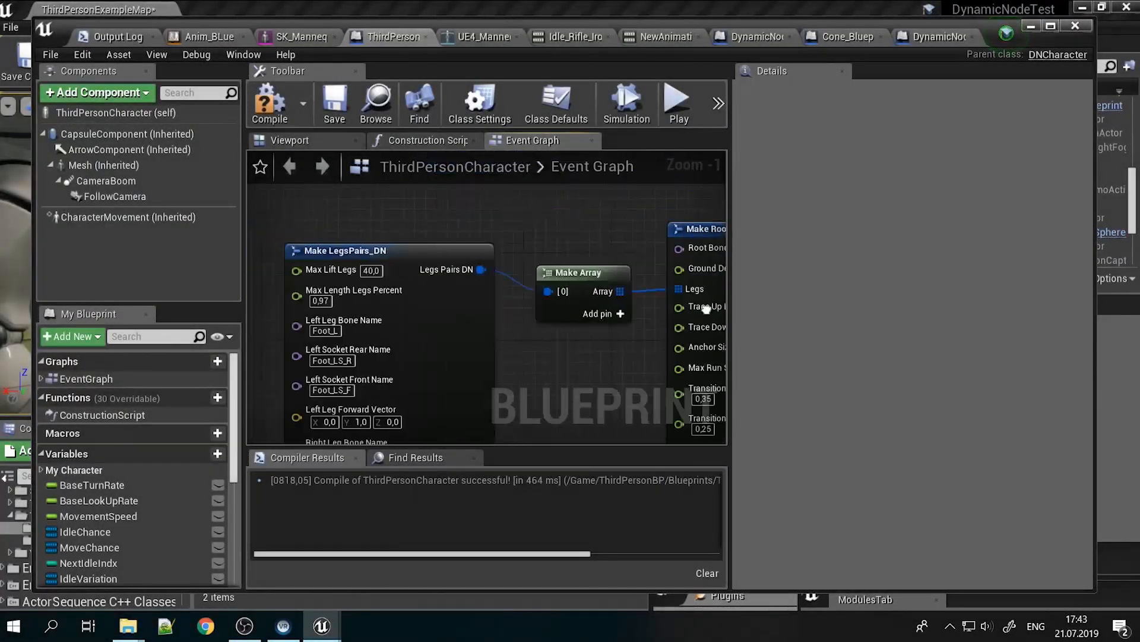
# Add a DN_SetMaxLiftLegsOverrideLegsIK node in the empty graph area beside the Make LegsPairs_DN node
pyautogui.moveTo(344, 262); pyautogui.dragTo(398, 291, button='right')
pyautogui.rightClick(397, 291)
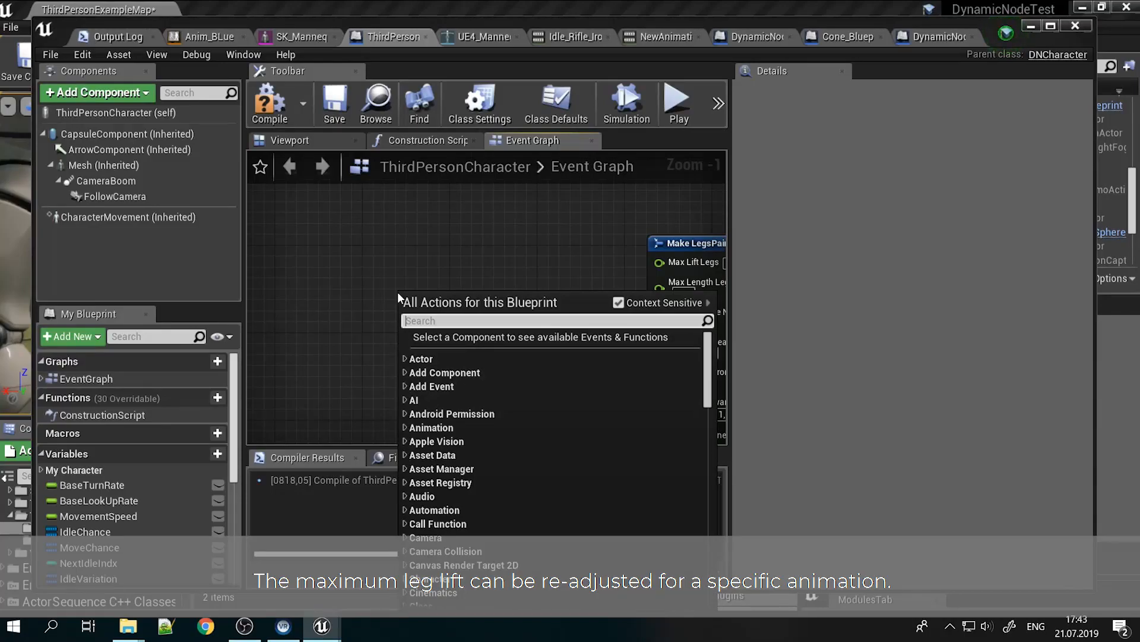
pyautogui.write('legs')
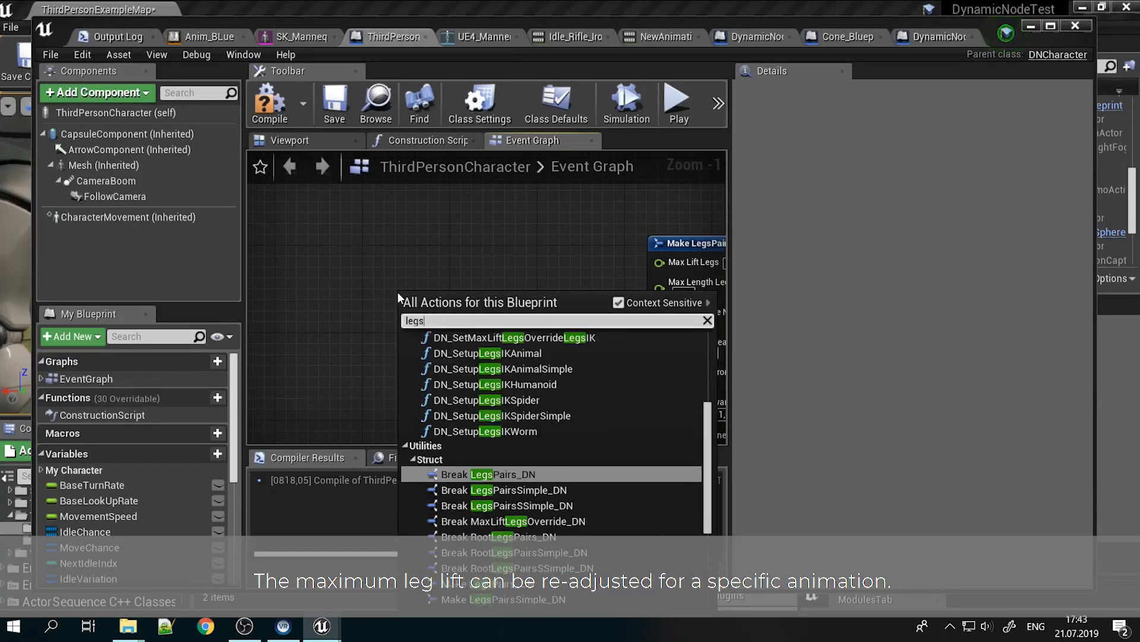
pyautogui.write('IK')
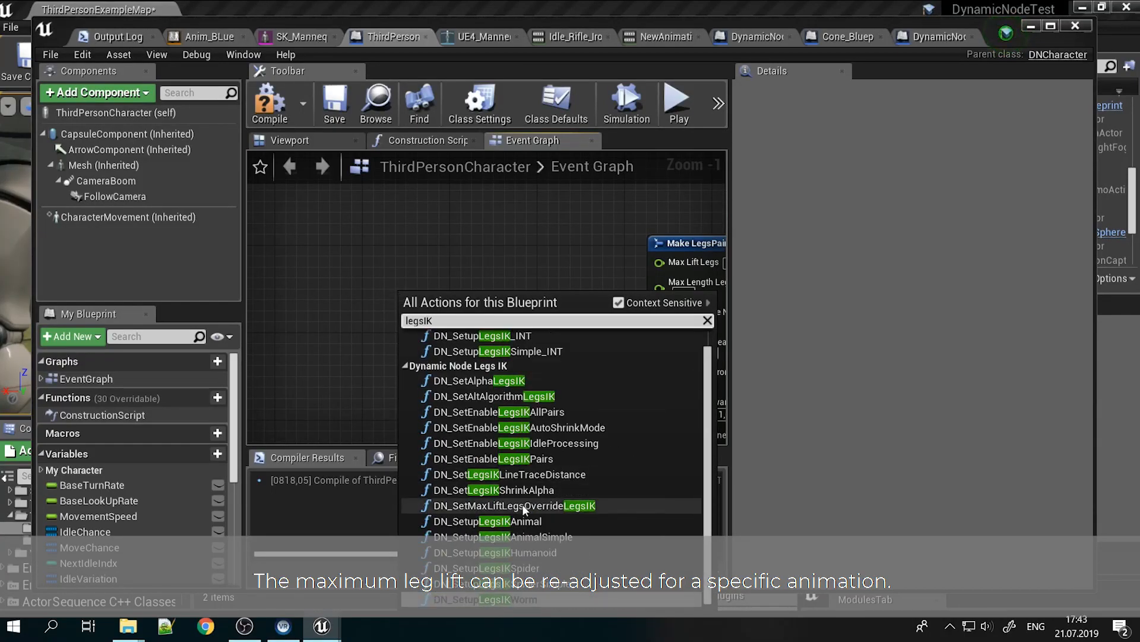
pyautogui.click(538, 506)
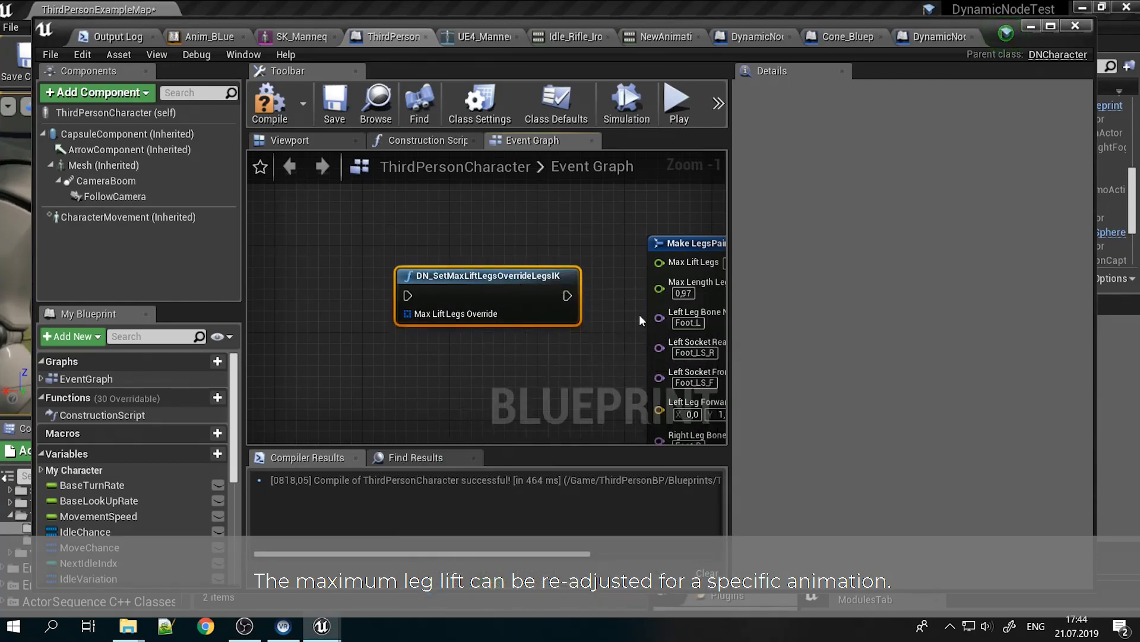
# Feed Max Lift Legs Override from a Make Array node whose first element comes from a Make MaxLiftLegsOverride_DN node placed above it
pyautogui.moveTo(638, 315); pyautogui.dragTo(548, 316, button='right')
pyautogui.moveTo(419, 305); pyautogui.dragTo(596, 315, button='right')
pyautogui.moveTo(497, 323); pyautogui.dragTo(307, 293)
pyautogui.click(431, 142)
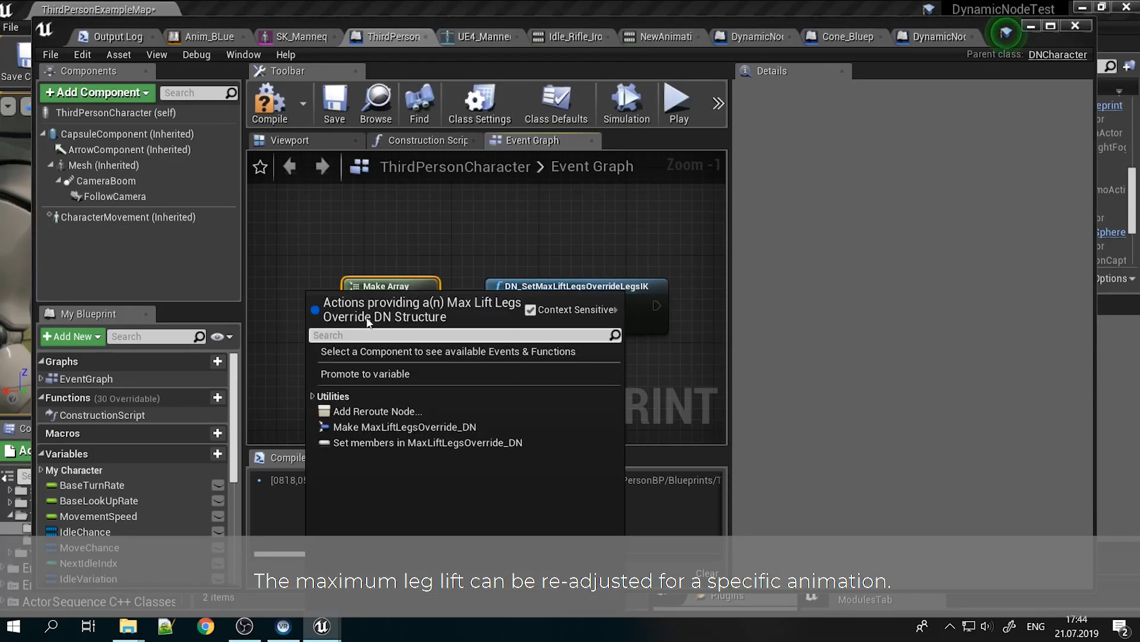
pyautogui.click(415, 428)
pyautogui.moveTo(429, 427); pyautogui.dragTo(629, 444, button='right')
pyautogui.moveTo(517, 329); pyautogui.dragTo(409, 176)
pyautogui.moveTo(459, 250); pyautogui.dragTo(386, 323, button='right')
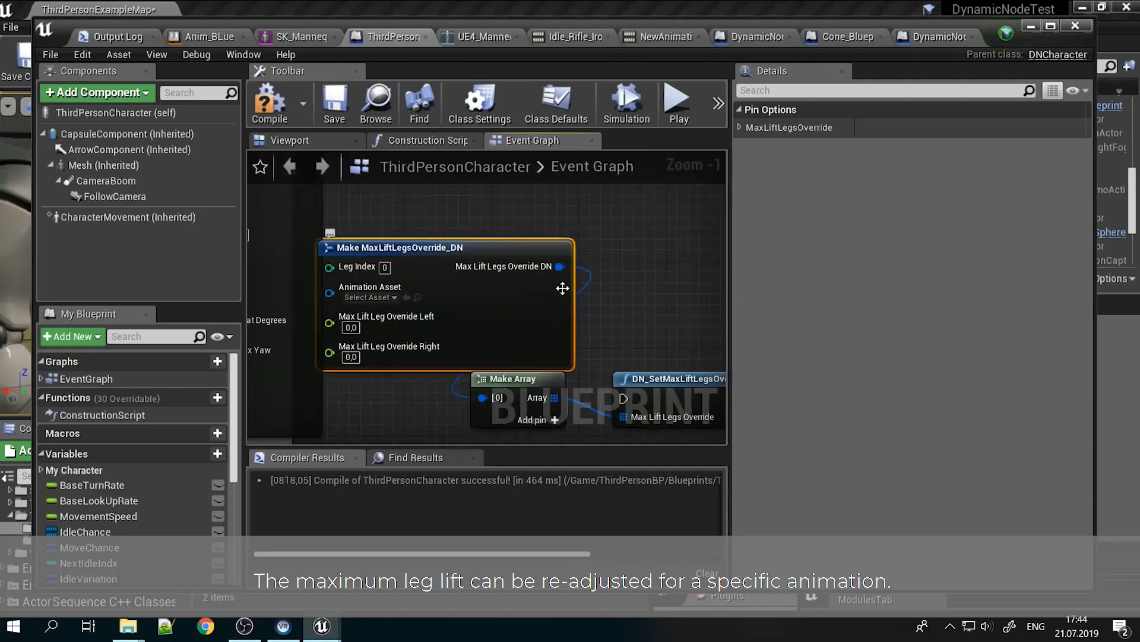
pyautogui.moveTo(548, 294); pyautogui.dragTo(548, 287, button='right')
pyautogui.moveTo(461, 240); pyautogui.dragTo(494, 218)
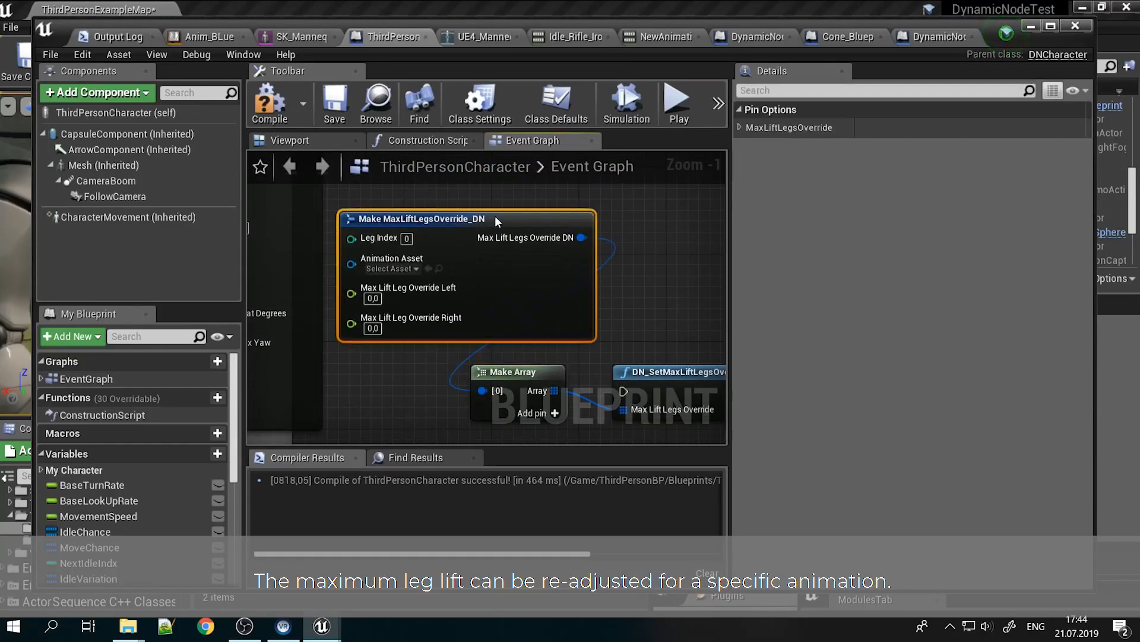
# Examine the Animation Asset choices and the override settings of the Make MaxLiftLegsOverride_DN node
pyautogui.click(403, 270)
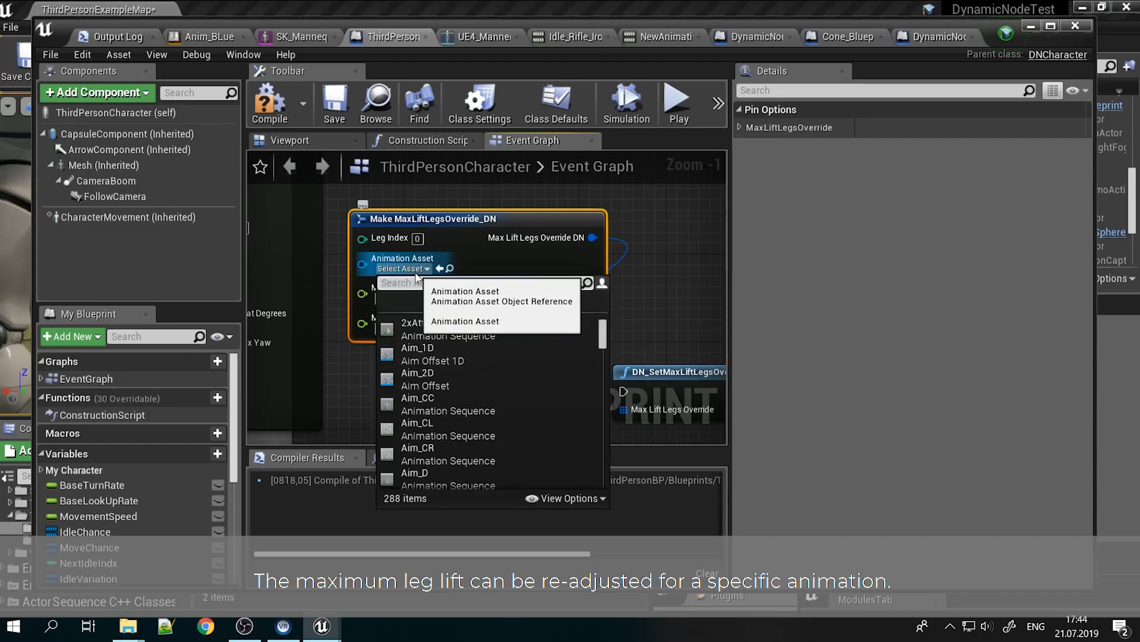
pyautogui.click(416, 273)
pyautogui.moveTo(648, 303); pyautogui.dragTo(290, 258, button='right')
pyautogui.moveTo(528, 331); pyautogui.dragTo(298, 281, button='right')
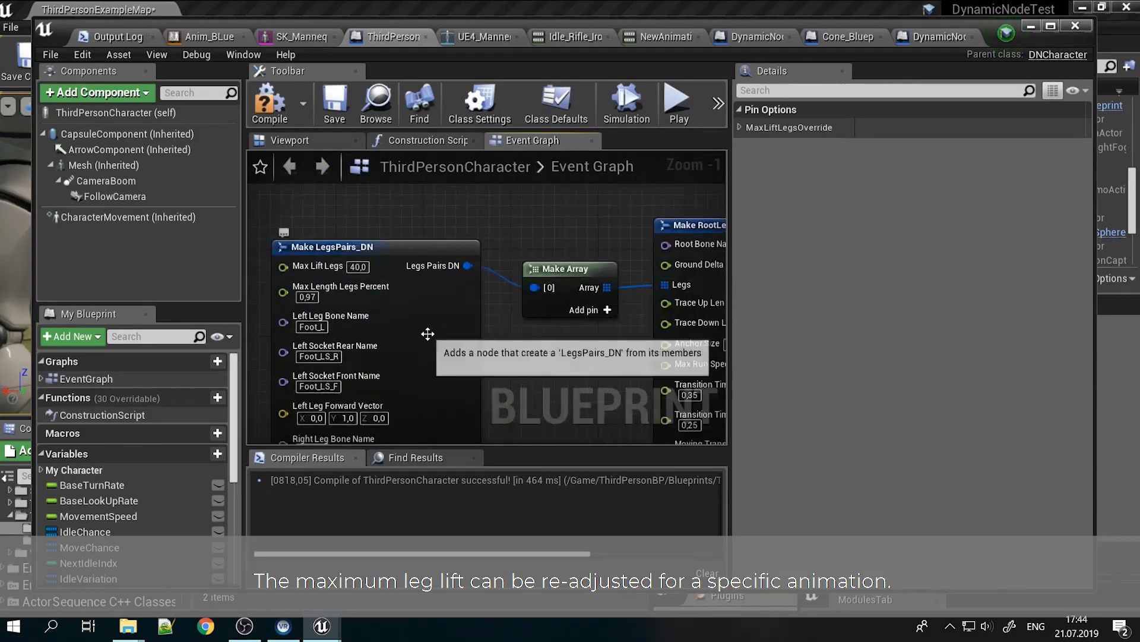
pyautogui.scroll(-3, 427, 334)
pyautogui.moveTo(434, 293); pyautogui.dragTo(676, 302, button='right')
pyautogui.scroll(1, 332, 285)
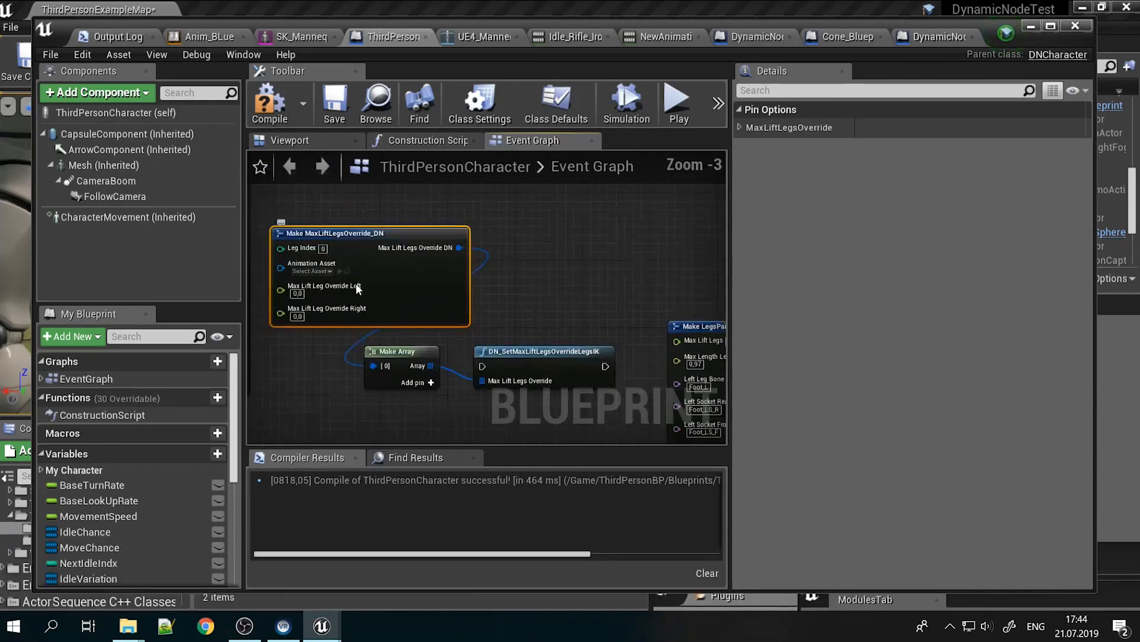
pyautogui.moveTo(551, 291); pyautogui.dragTo(550, 290)
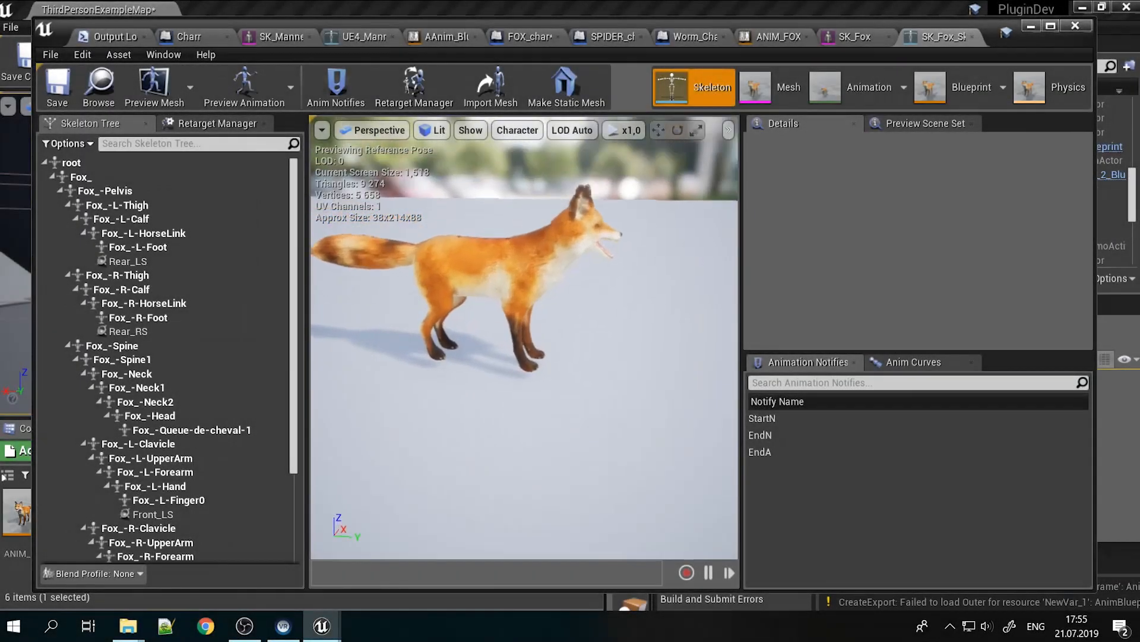
# Open the Event Graph of the FOX_char blueprint
pyautogui.scroll(2, 445, 352)
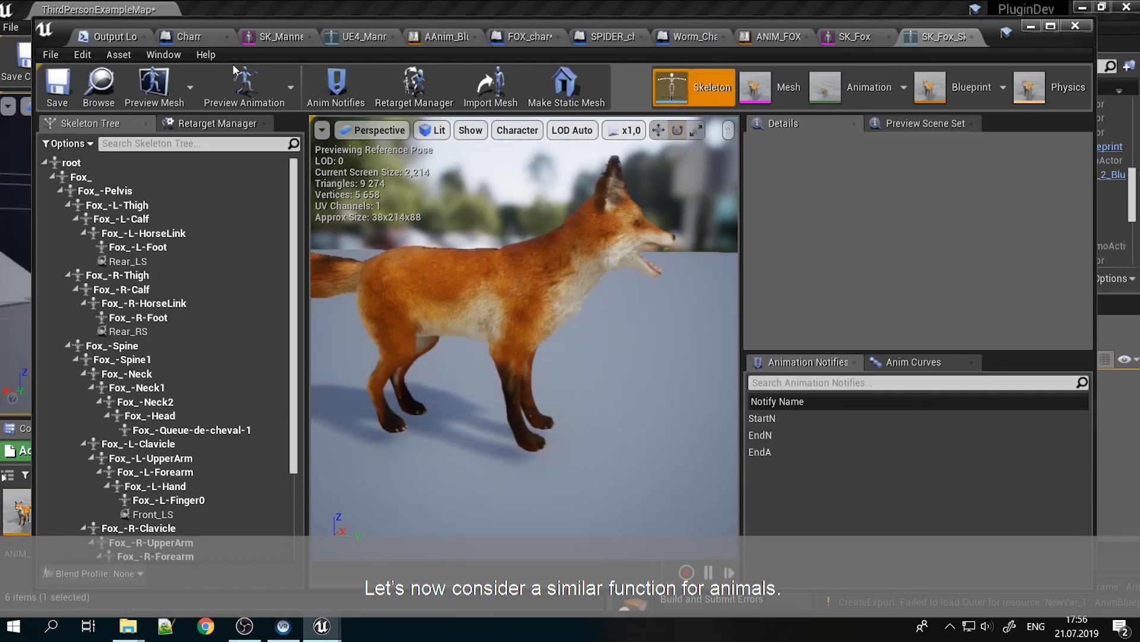
pyautogui.click(528, 36)
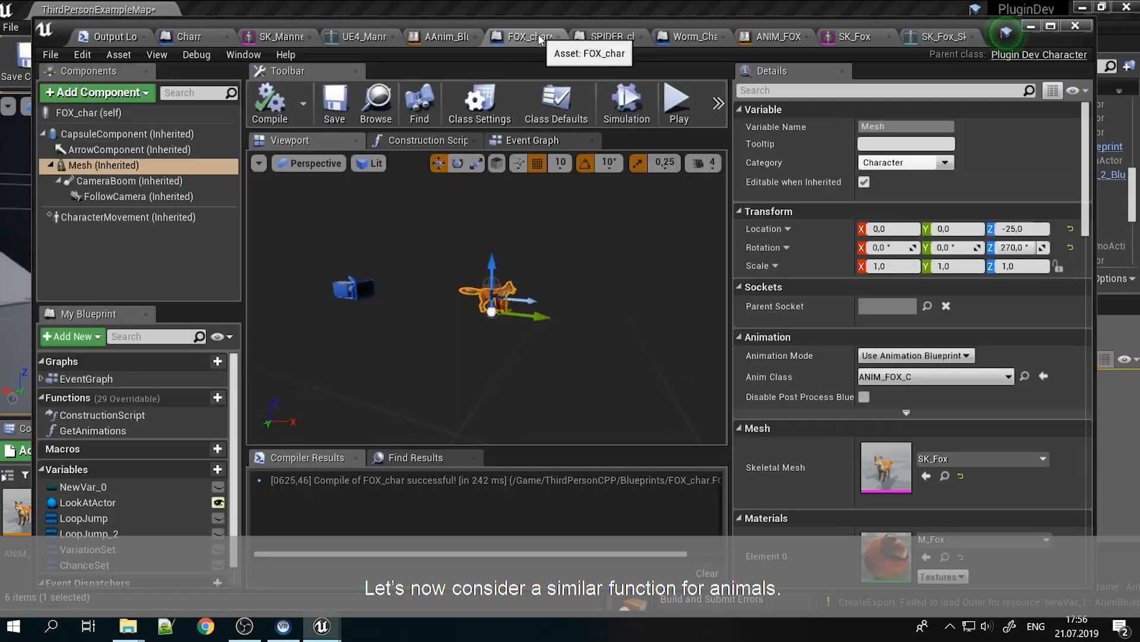
pyautogui.click(526, 140)
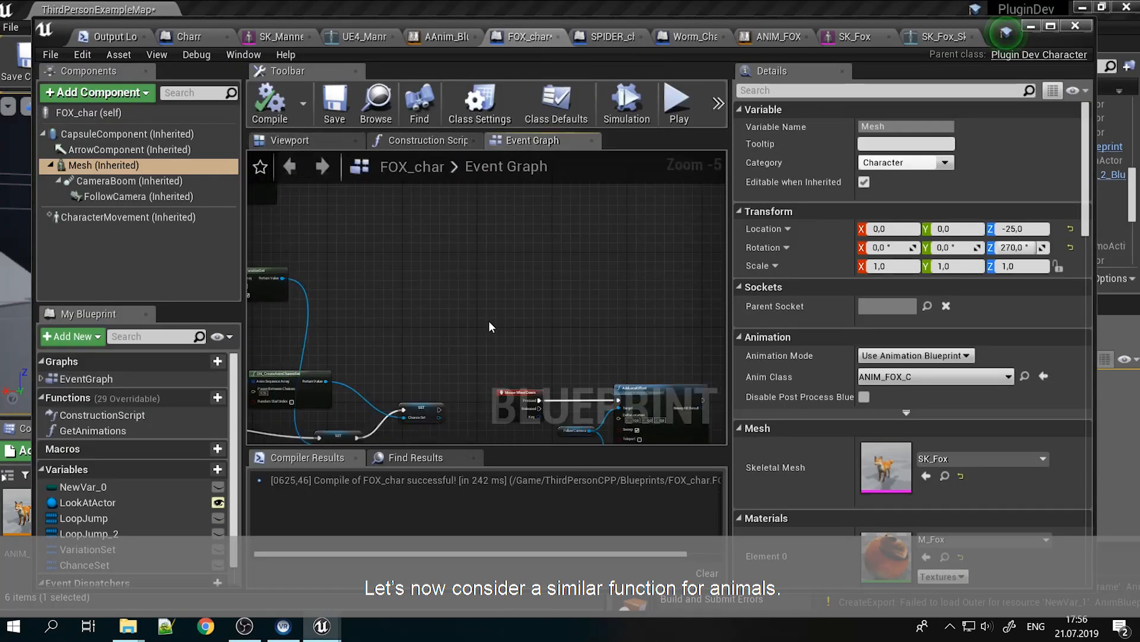
# Add a DN_SetupLegsIKAnimalSimple node executed after the Chance Set SET node and place it above the Mouse Wheel Down event
pyautogui.scroll(3, 490, 327)
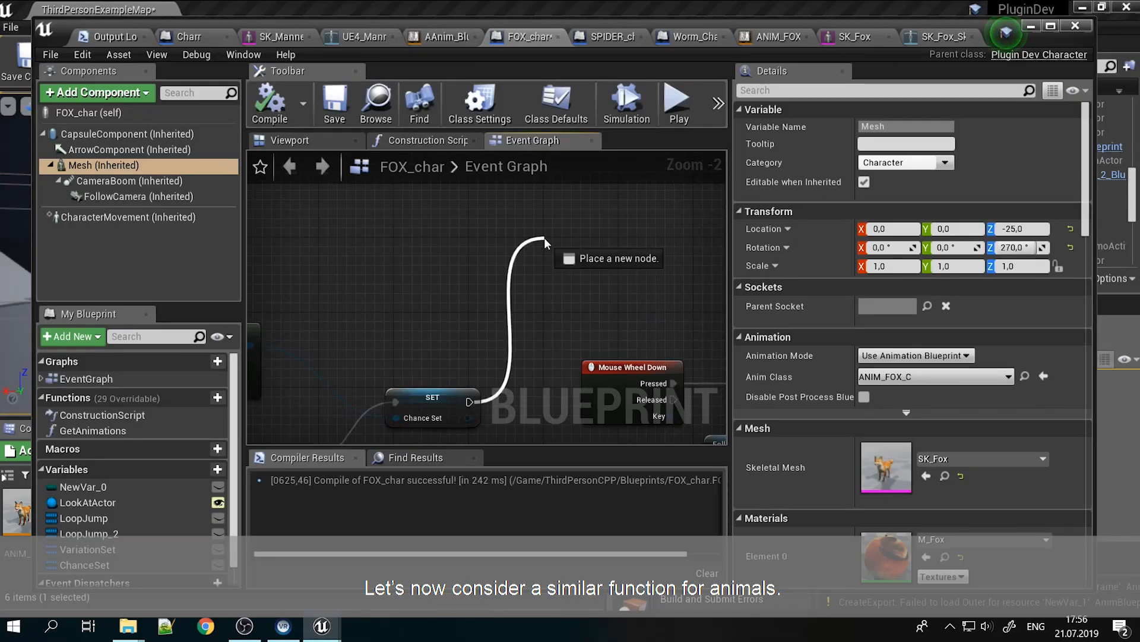
pyautogui.moveTo(544, 238); pyautogui.dragTo(544, 238)
pyautogui.write('le')
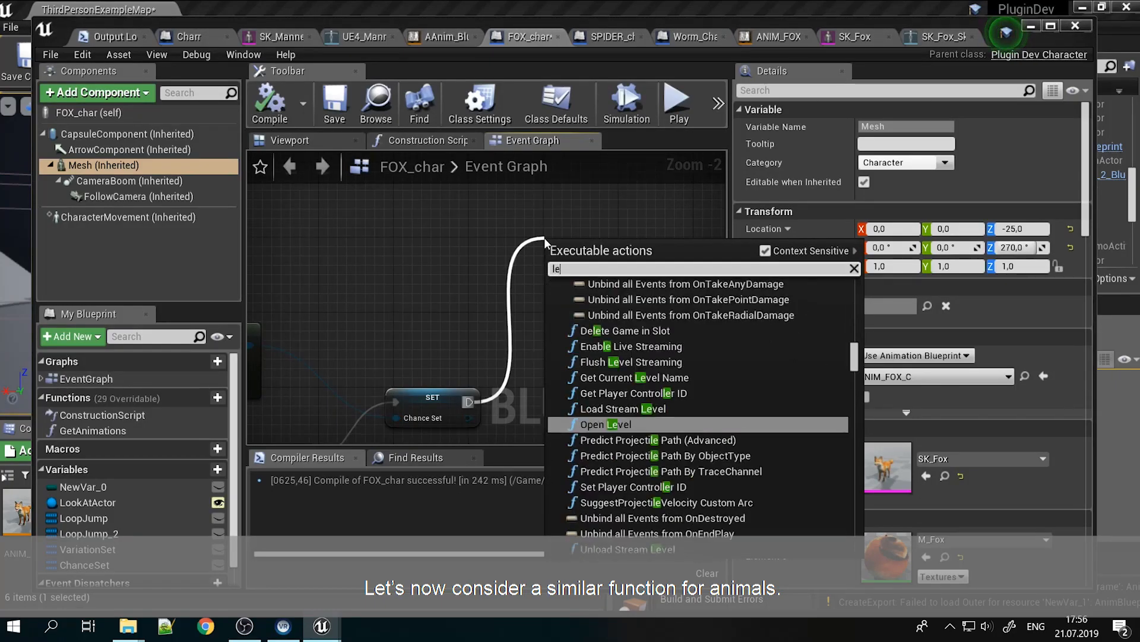
pyautogui.write('gsIk')
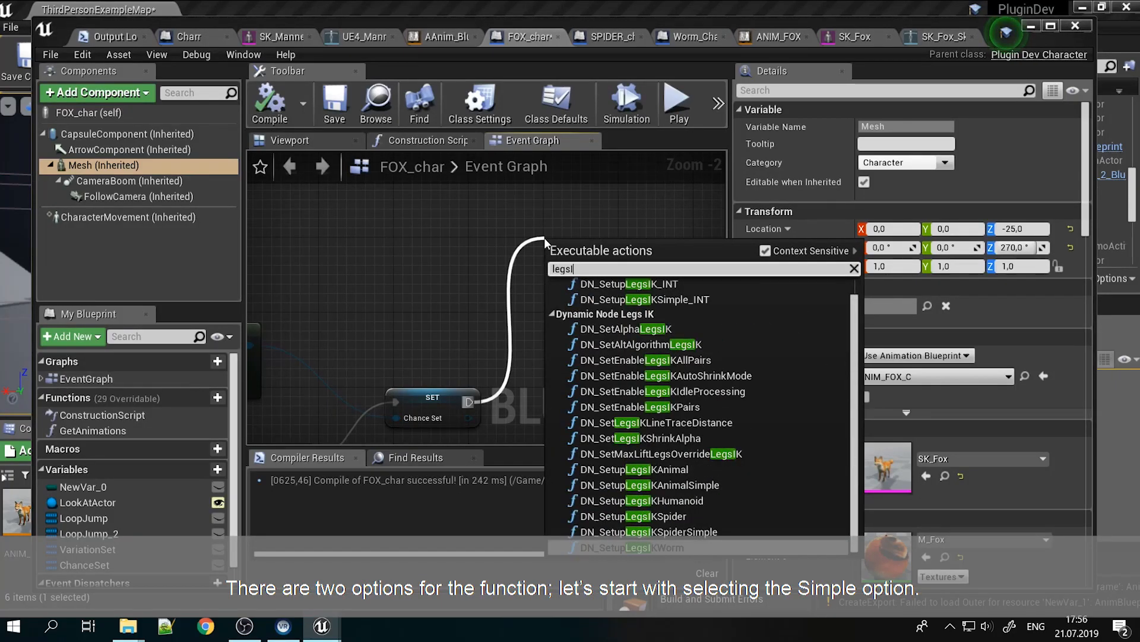
pyautogui.click(696, 486)
pyautogui.moveTo(565, 355); pyautogui.dragTo(565, 205)
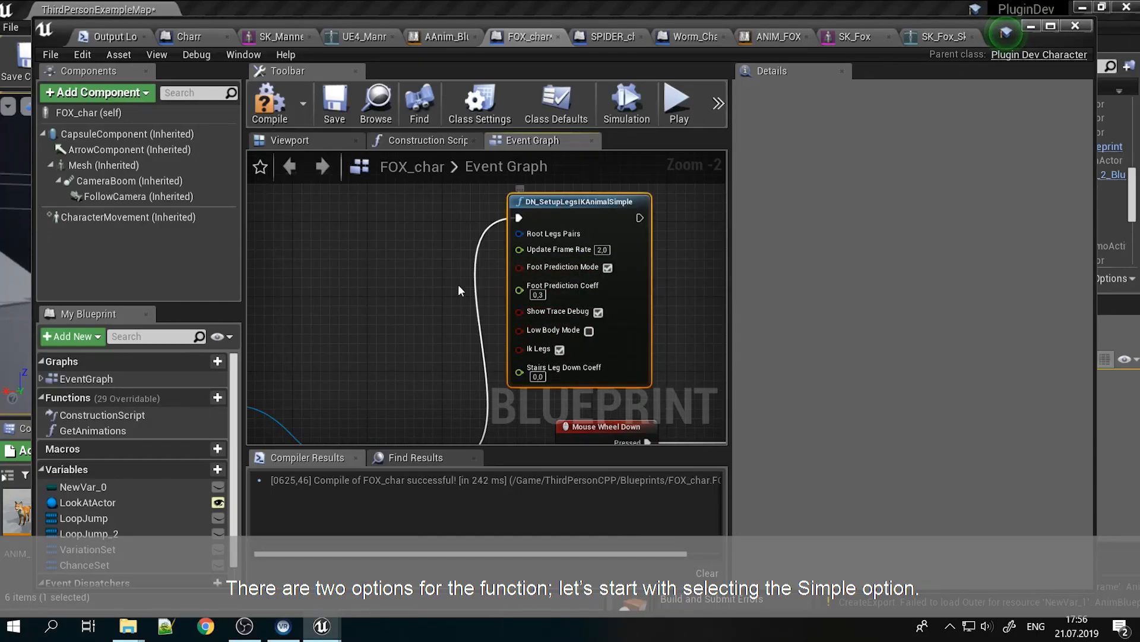
# Feed Root Legs Pairs from a Make RootLegsPairsSimple_DN node and arrange it ahead of the DN_SetupLegsIKAnimalSimple node
pyautogui.moveTo(455, 284); pyautogui.dragTo(524, 298, button='right')
pyautogui.moveTo(587, 248); pyautogui.dragTo(469, 241)
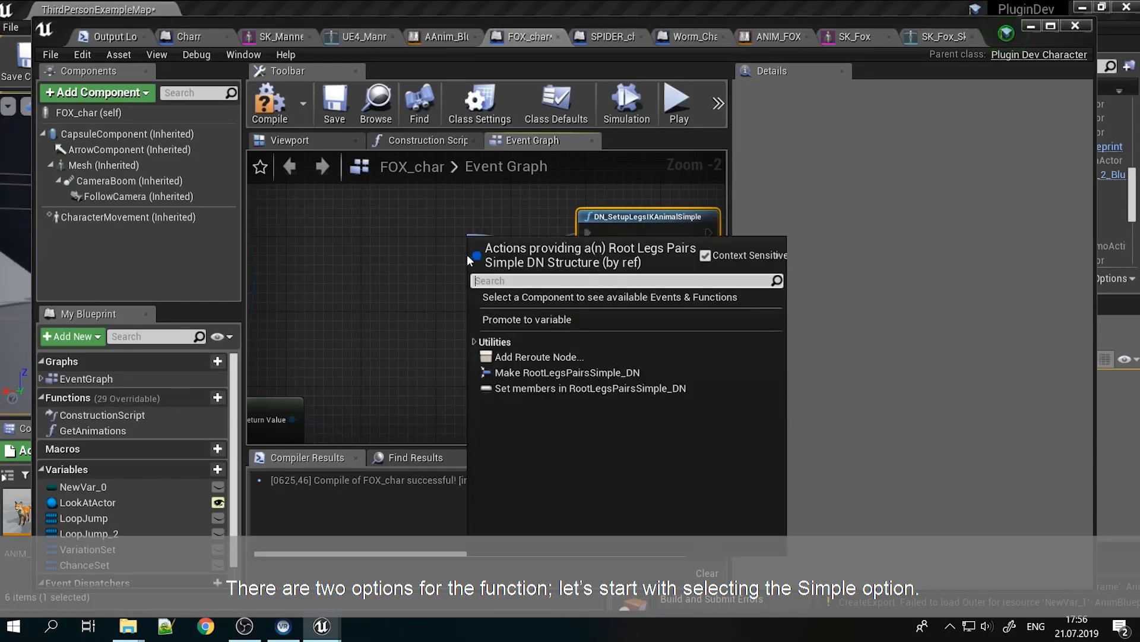
pyautogui.click(536, 372)
pyautogui.moveTo(413, 326); pyautogui.dragTo(409, 372, button='right')
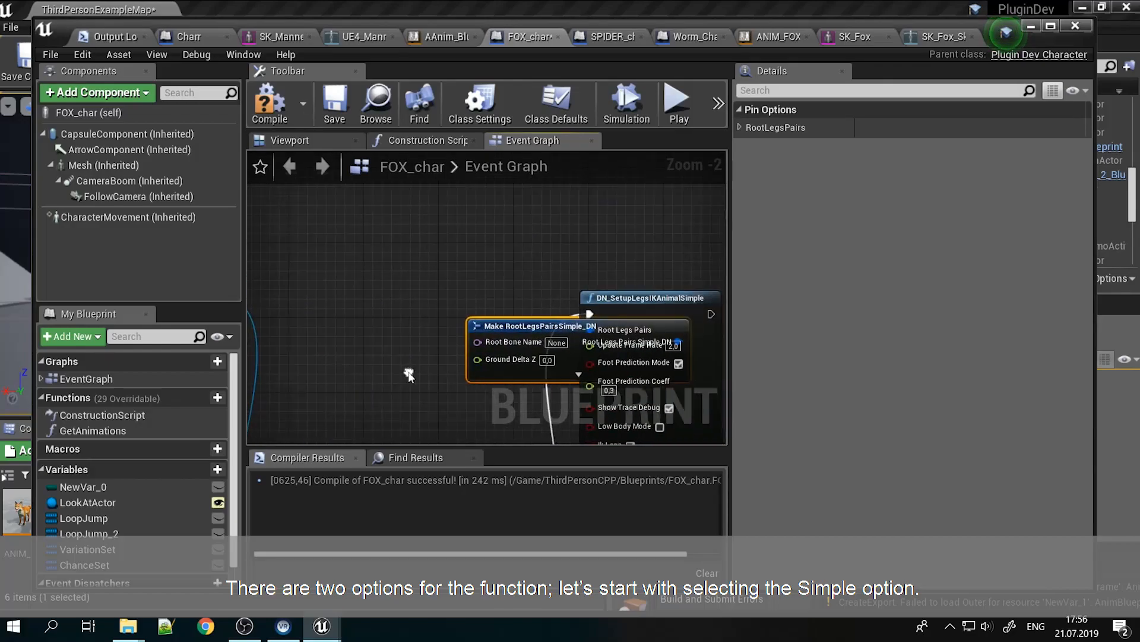
pyautogui.moveTo(516, 334); pyautogui.dragTo(412, 208)
pyautogui.moveTo(411, 285); pyautogui.dragTo(331, 308, button='right')
pyautogui.moveTo(546, 334); pyautogui.dragTo(630, 256)
pyautogui.scroll(-6, 546, 306)
pyautogui.moveTo(545, 305); pyautogui.dragTo(484, 314, button='right')
pyautogui.moveTo(429, 334); pyautogui.dragTo(526, 270)
pyautogui.moveTo(500, 308); pyautogui.dragTo(564, 293)
# Expand the Make RootLegsPairsSimple_DN node to expose its Legs, trace length, anchor and transition inputs
pyautogui.scroll(4, 517, 332)
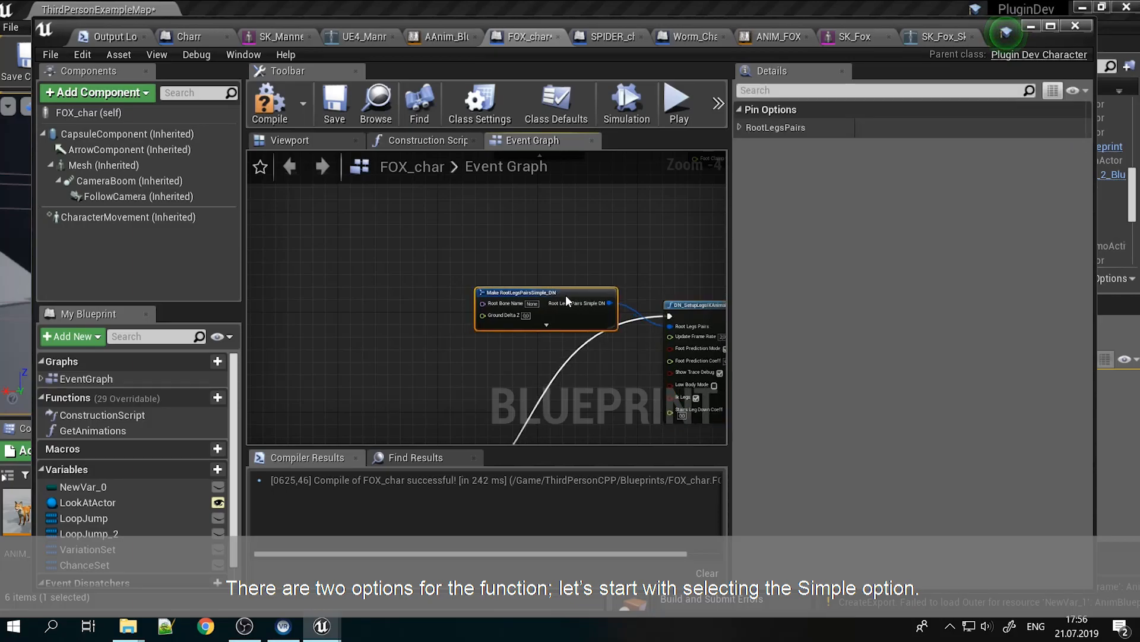
pyautogui.scroll(3, 560, 337)
pyautogui.click(539, 304)
pyautogui.moveTo(542, 352); pyautogui.dragTo(597, 283, button='right')
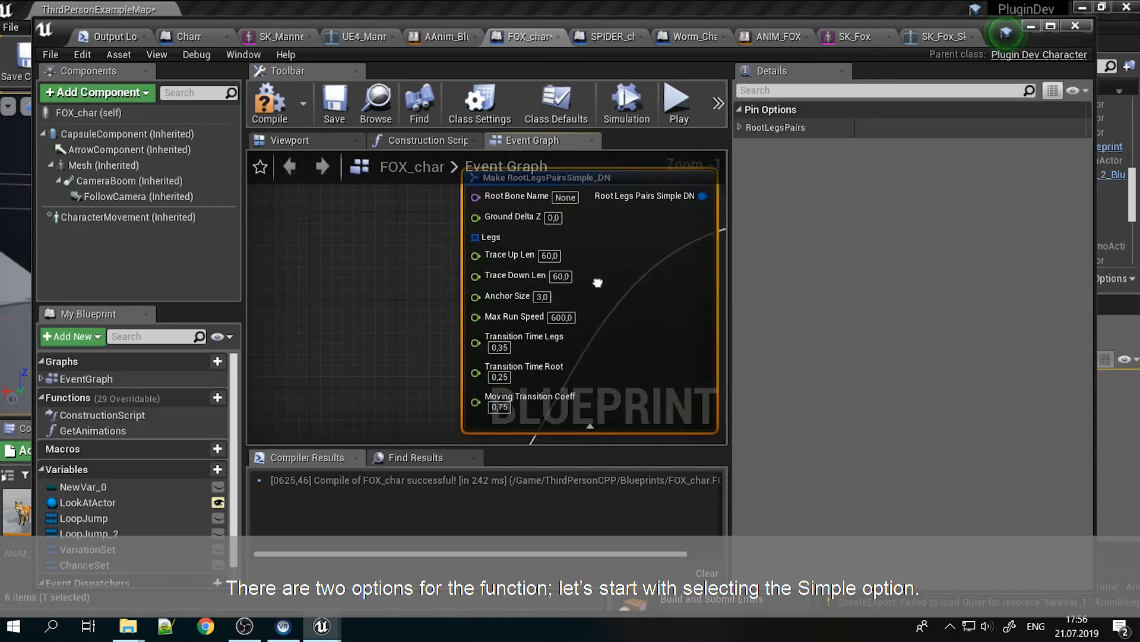
pyautogui.moveTo(517, 323); pyautogui.dragTo(518, 354, button='right')
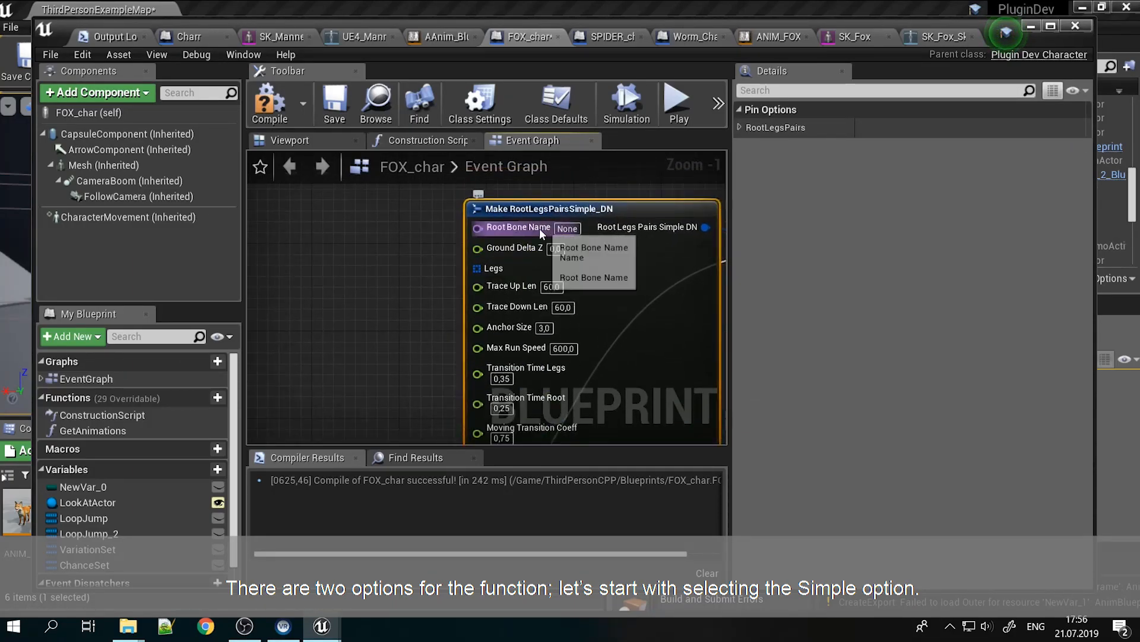
# Connect a Make Array node with two elements to the Legs input of the Make RootLegsPairsSimple_DN node
pyautogui.moveTo(479, 273); pyautogui.dragTo(378, 279)
pyautogui.click(444, 408)
pyautogui.moveTo(393, 341); pyautogui.dragTo(553, 349, button='right')
pyautogui.moveTo(523, 309); pyautogui.dragTo(490, 265)
pyautogui.moveTo(425, 318); pyautogui.dragTo(527, 338, button='right')
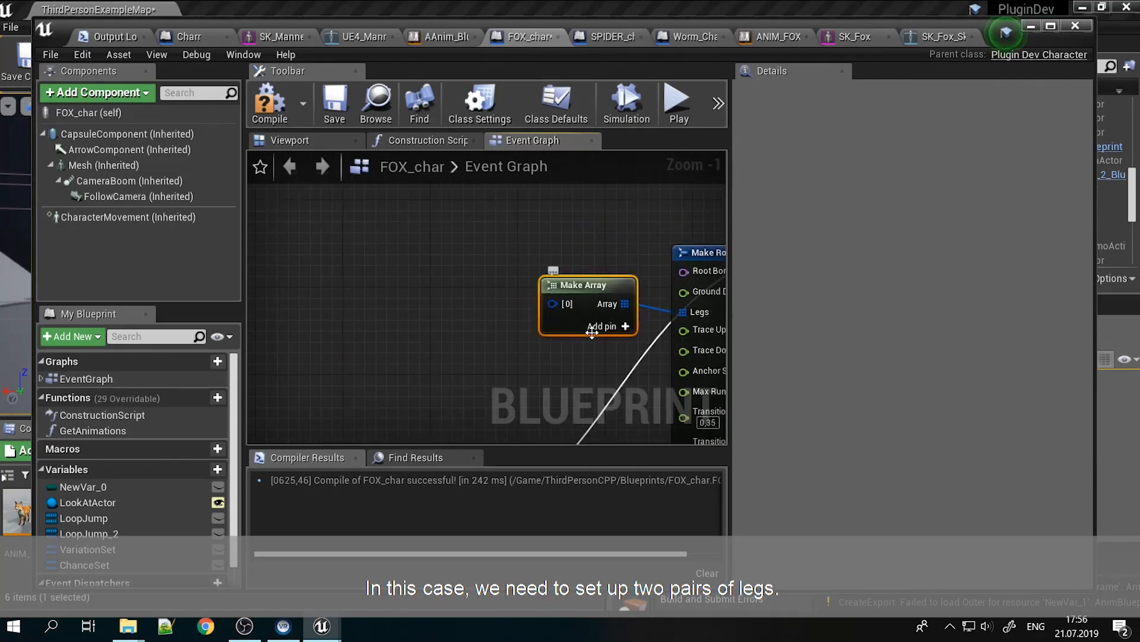
pyautogui.moveTo(606, 337); pyautogui.dragTo(477, 355, button='right')
# Feed the array's first element from a Make LegsPairsSimple_DN node, place it ahead of the array, and expand its bone and vector inputs
pyautogui.moveTo(534, 341); pyautogui.dragTo(375, 255)
pyautogui.click(443, 388)
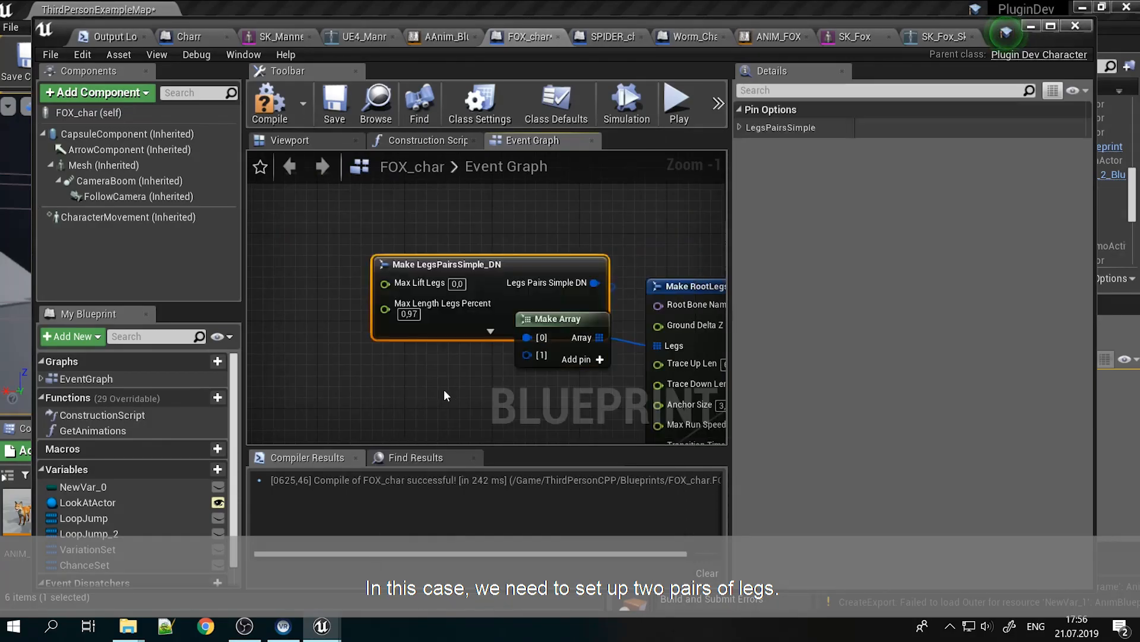
pyautogui.moveTo(465, 268); pyautogui.dragTo(325, 203)
pyautogui.moveTo(491, 291); pyautogui.dragTo(556, 326, button='right')
pyautogui.click(415, 301)
pyautogui.scroll(-2, 522, 328)
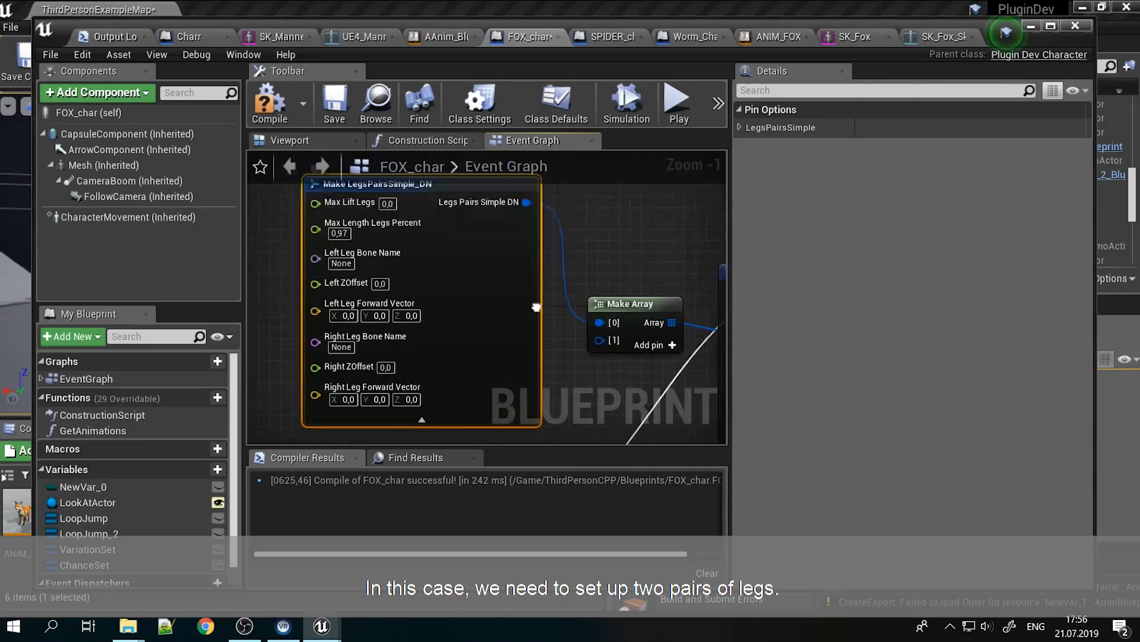
# Feed the array's second element from another Make LegsPairsSimple_DN node placed below the first, and expand its bone and vector inputs
pyautogui.moveTo(484, 288); pyautogui.dragTo(458, 179)
pyautogui.moveTo(610, 408); pyautogui.dragTo(590, 279, button='right')
pyautogui.moveTo(582, 281); pyautogui.dragTo(358, 263)
pyautogui.click(559, 426)
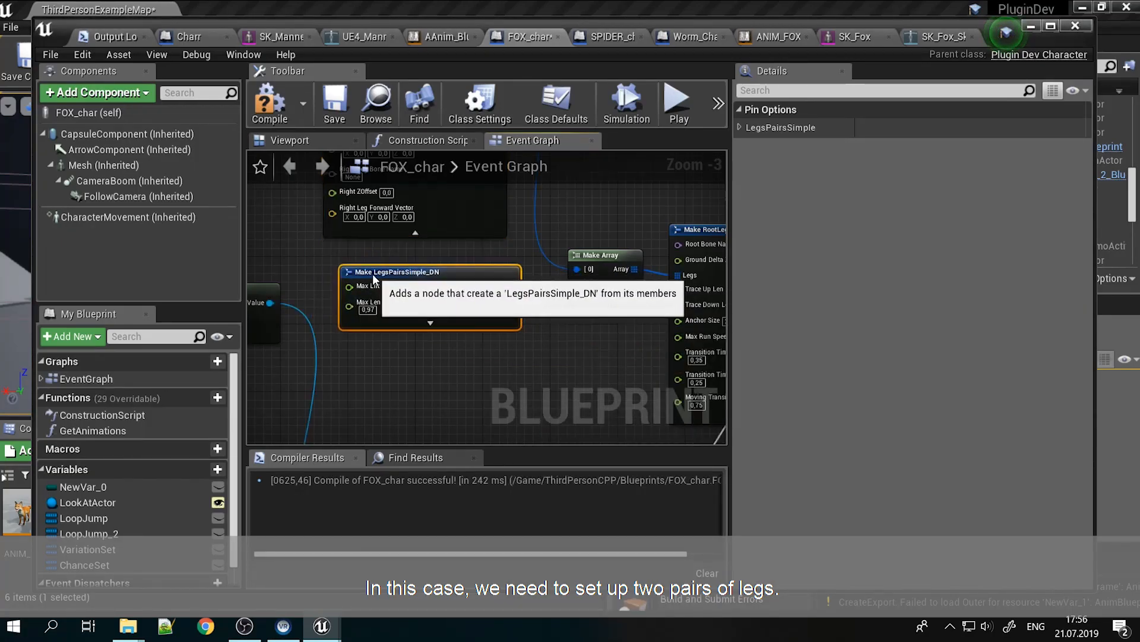
pyautogui.click(423, 314)
pyautogui.moveTo(545, 387); pyautogui.dragTo(563, 505, button='right')
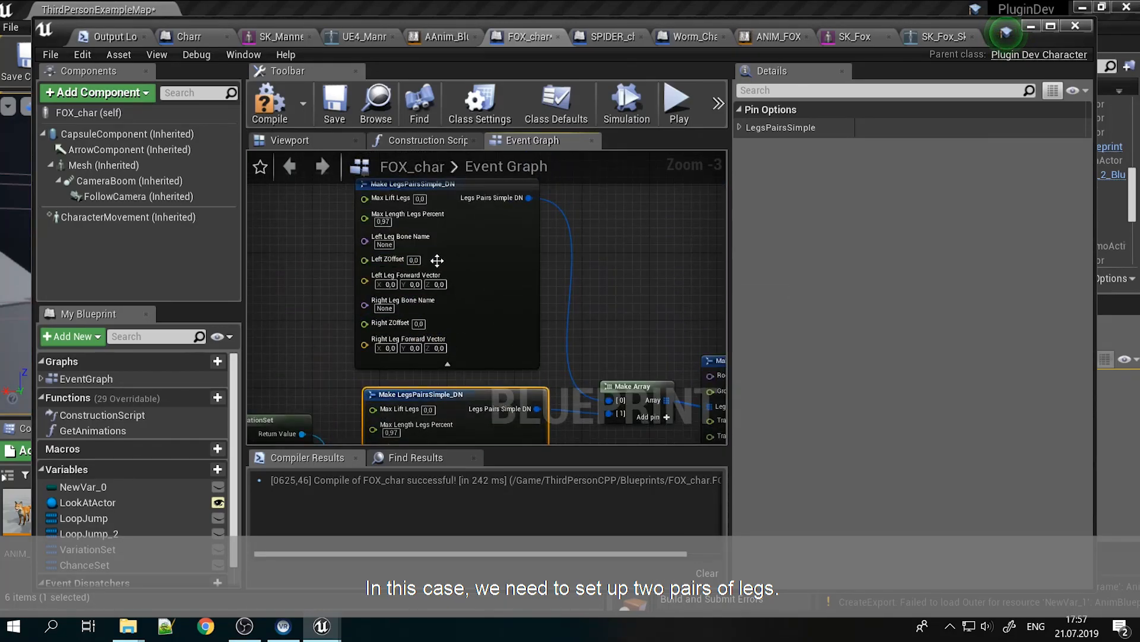
pyautogui.moveTo(479, 369); pyautogui.dragTo(472, 228, button='right')
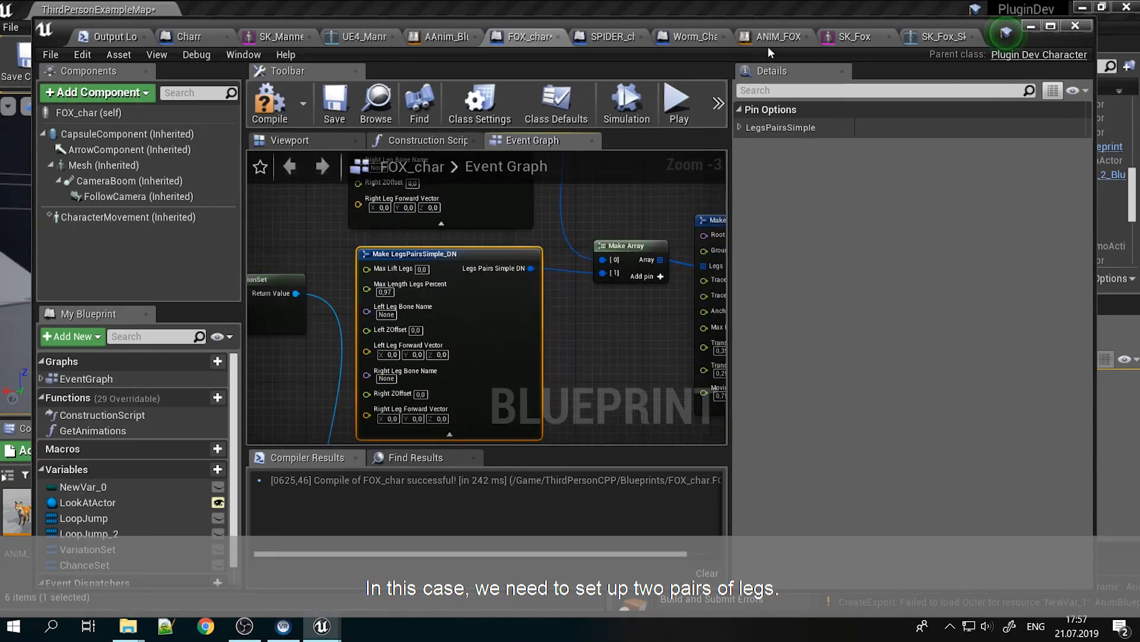
# Open SK_Fox_Skeleton, place it directly after FOX_char, and view the Fox_-L-HorseLink bone on the left hind leg
pyautogui.click(928, 38)
pyautogui.moveTo(928, 38); pyautogui.dragTo(611, 39)
pyautogui.click(136, 232)
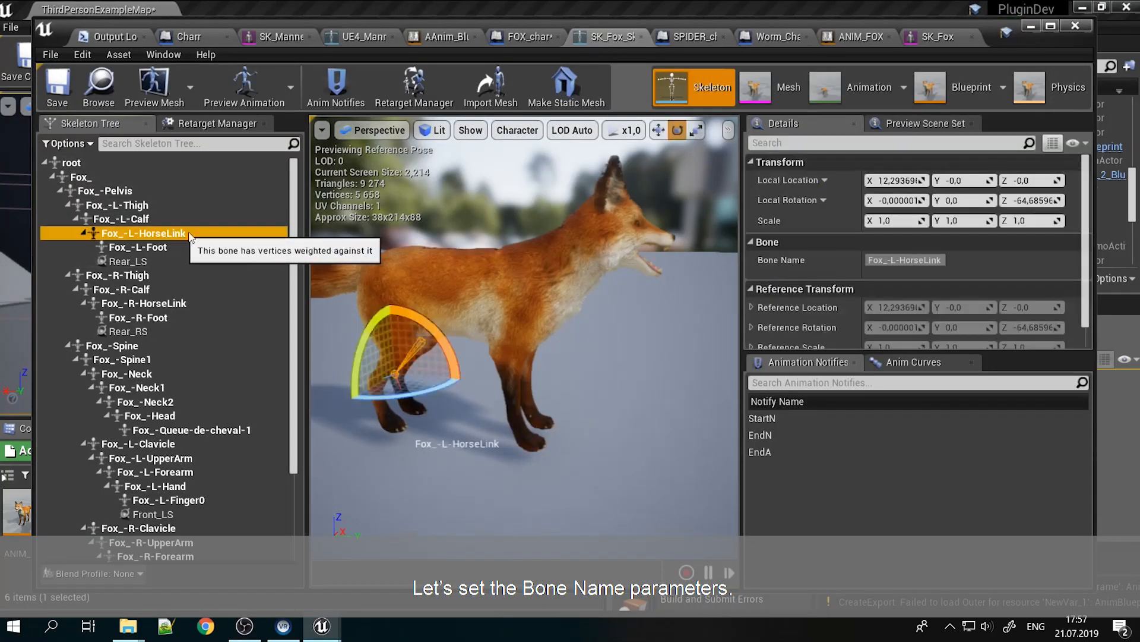
pyautogui.click(929, 262)
pyautogui.moveTo(535, 285)
pyautogui.mouseDown(button='right')
pyautogui.moveTo(499, 279)
pyautogui.moveTo(528, 297)
pyautogui.mouseUp(button='right')
pyautogui.keyDown('alt'); pyautogui.moveTo(380, 380); pyautogui.dragTo(498, 359); pyautogui.keyUp('alt')
# Compare the left hind leg's calf, HorseLink and foot bones, and copy the bone name Fox_-L-HorseLink
pyautogui.click(142, 220)
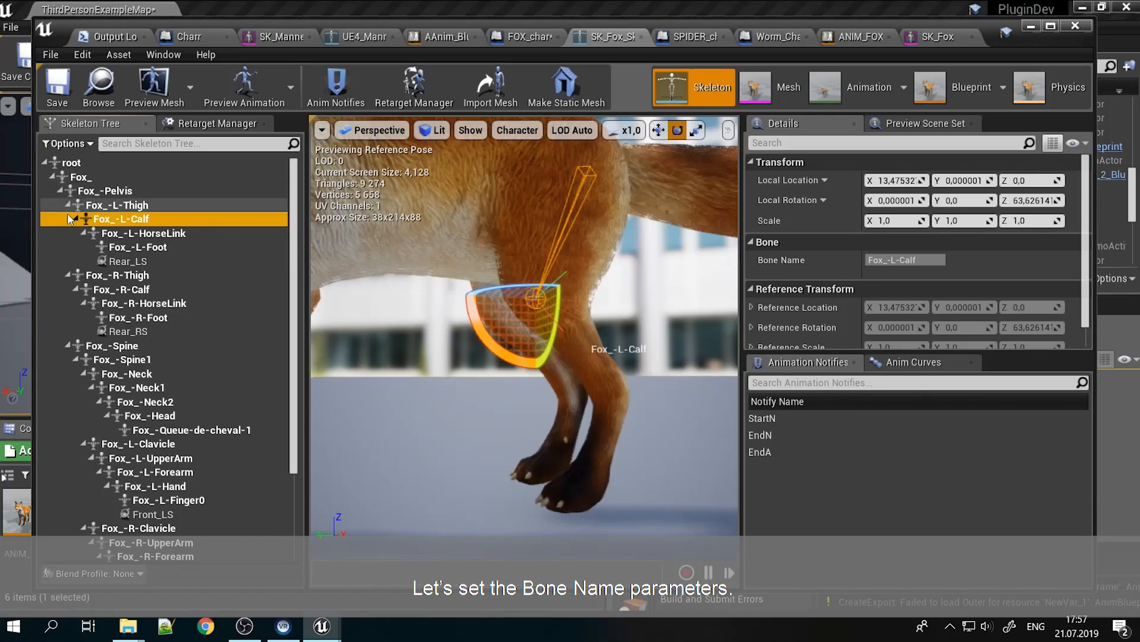
pyautogui.click(119, 233)
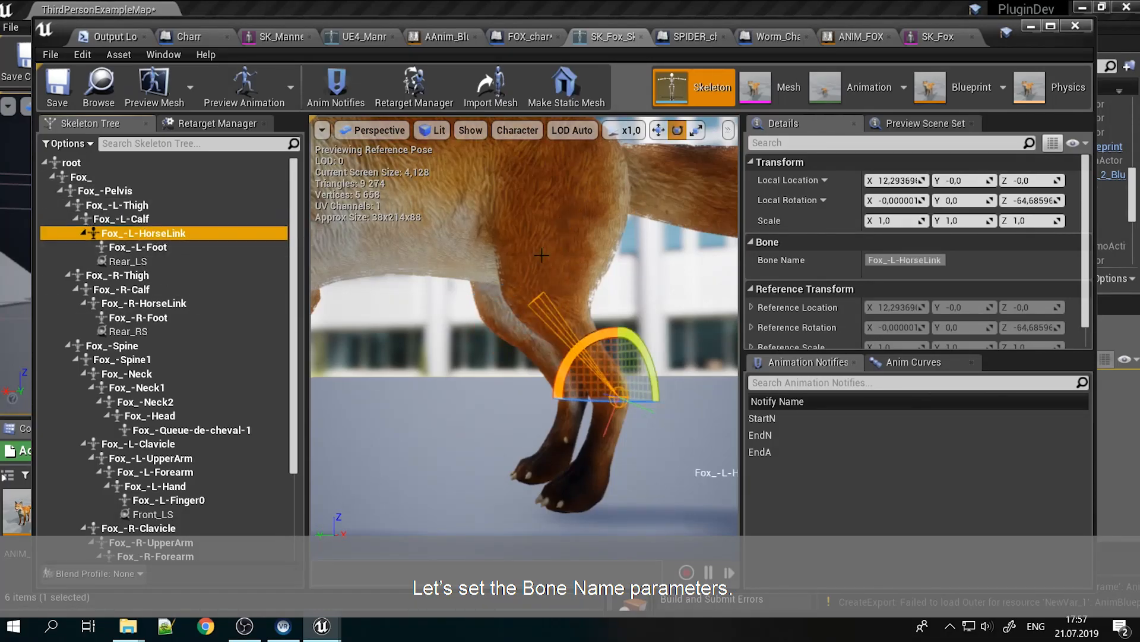
pyautogui.click(143, 247)
pyautogui.click(137, 233)
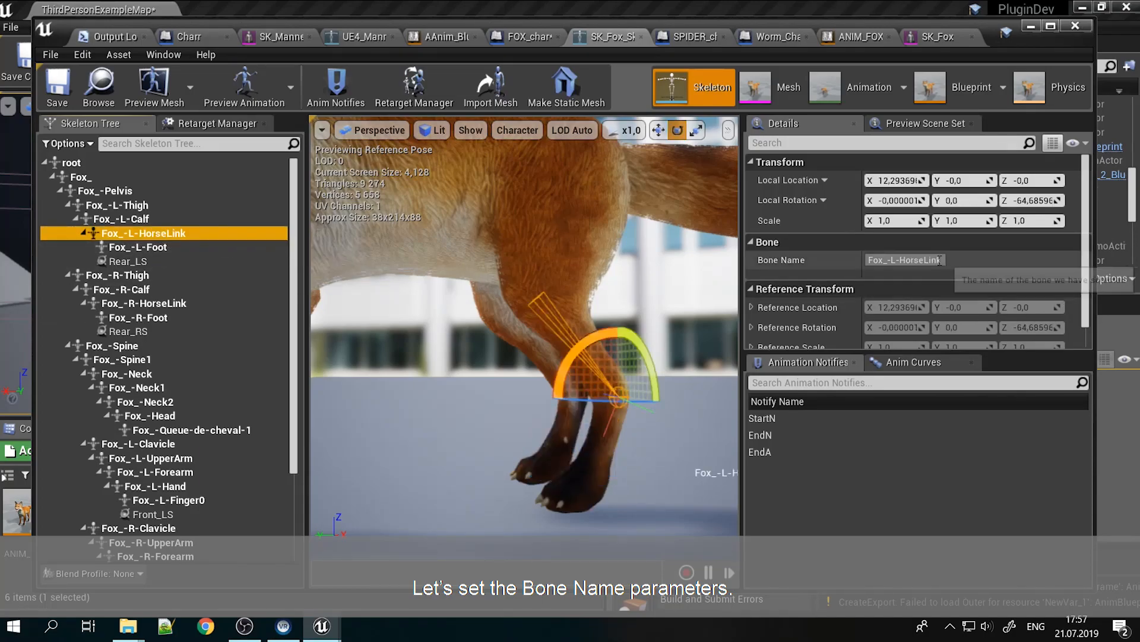
pyautogui.doubleClick(940, 260)
pyautogui.hotkey('ctrl', 'c')
# In FOX_char, set the first LegsPairsSimple node's Left Leg Bone Name to Fox_-L-HorseLink and Right Leg Bone Name to Fox_-R-HorseLink
pyautogui.click(525, 37)
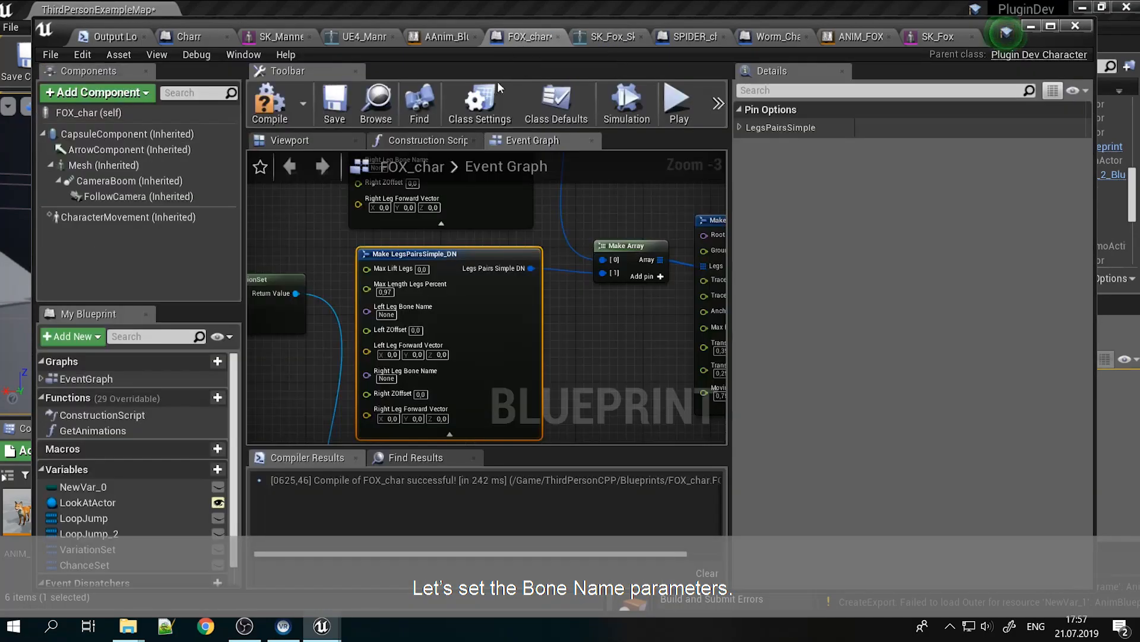
pyautogui.moveTo(520, 268); pyautogui.dragTo(537, 443, button='right')
pyautogui.scroll(2, 423, 282)
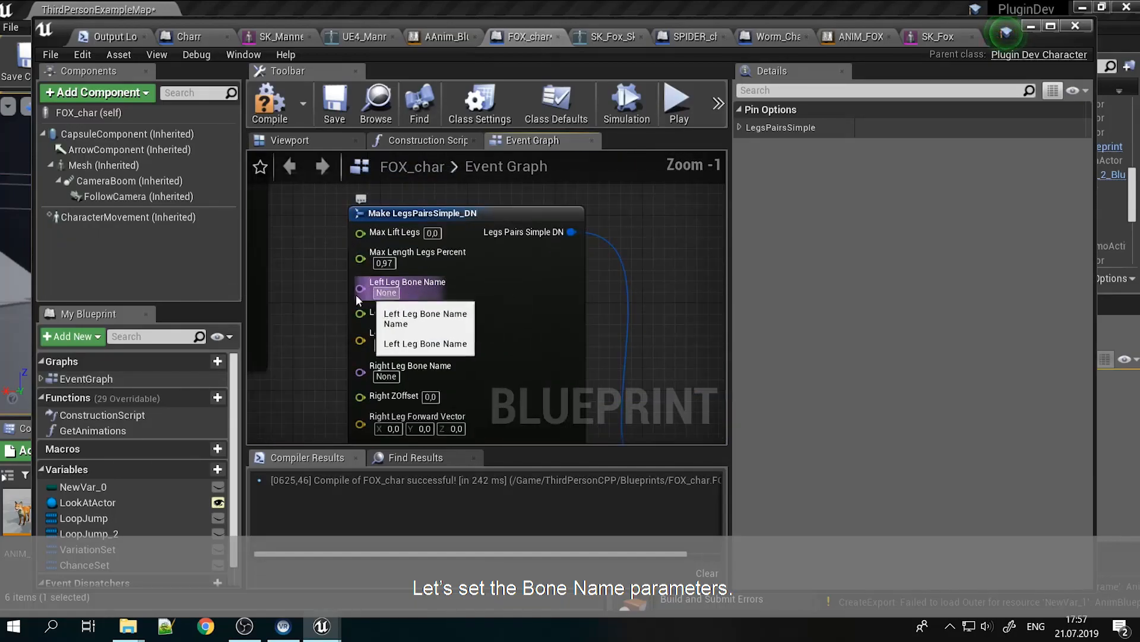
pyautogui.hotkey('ctrl', 'v')
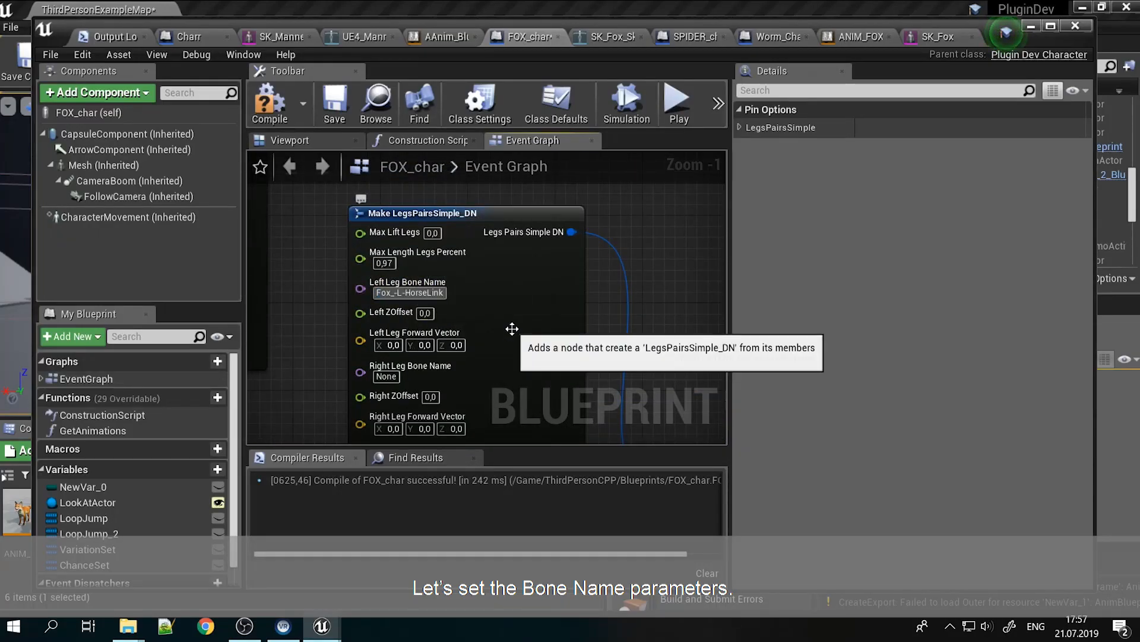
pyautogui.click(397, 375)
pyautogui.hotkey('ctrl', 'v')
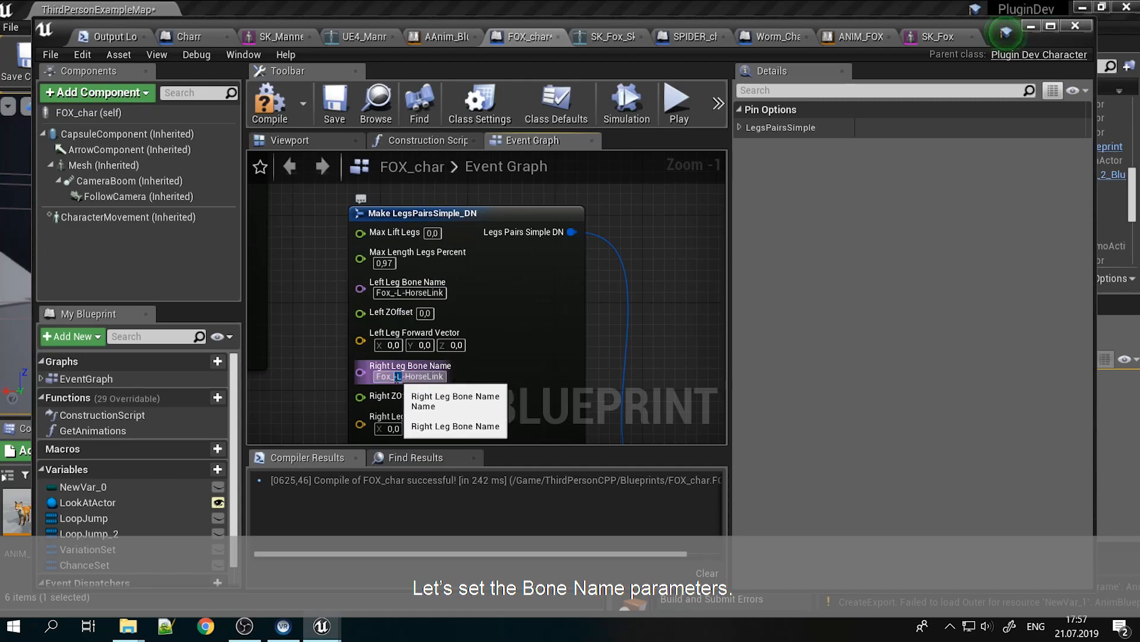
pyautogui.click(604, 365)
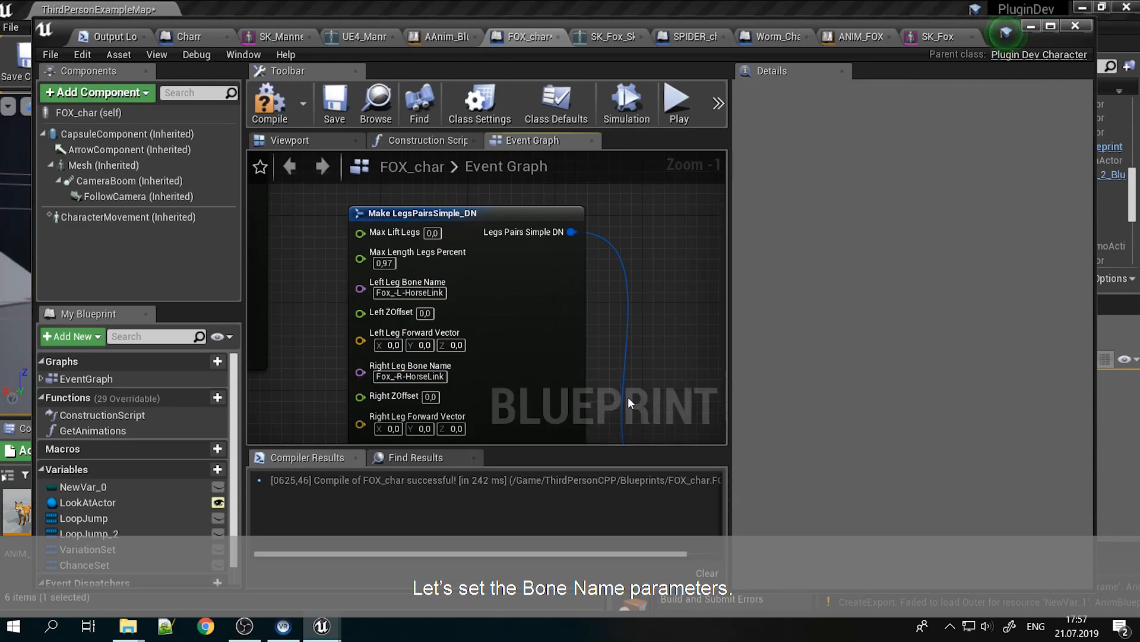
# Compare the left front leg's bones in the fox skeleton and copy the bone name Fox_-L-Hand
pyautogui.moveTo(629, 397); pyautogui.dragTo(612, 163, button='right')
pyautogui.click(629, 34)
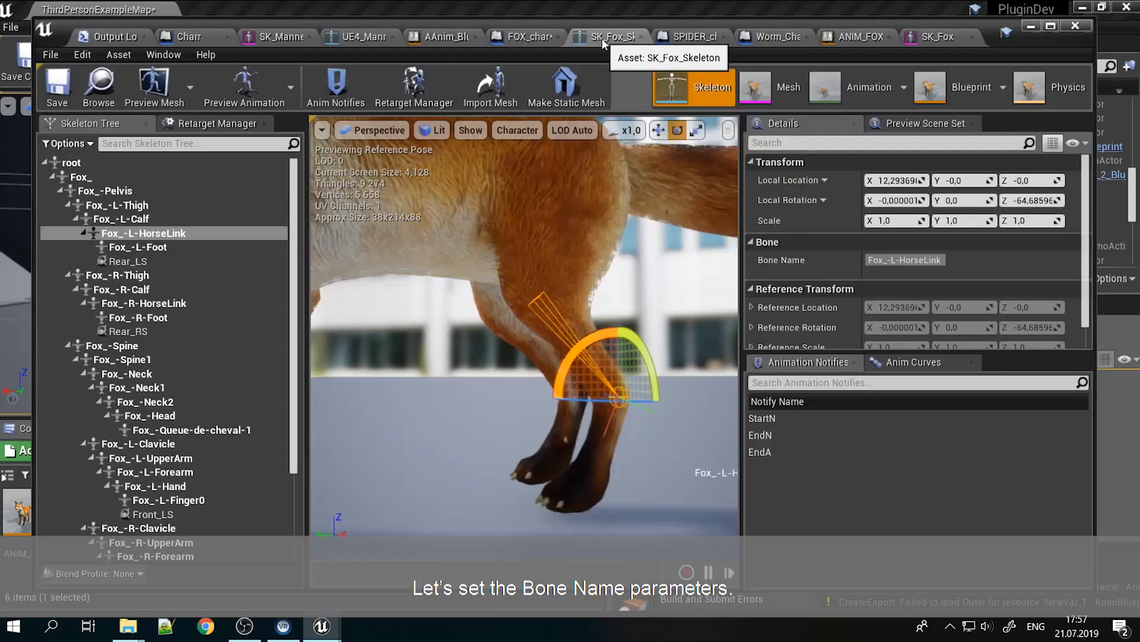
pyautogui.click(163, 321)
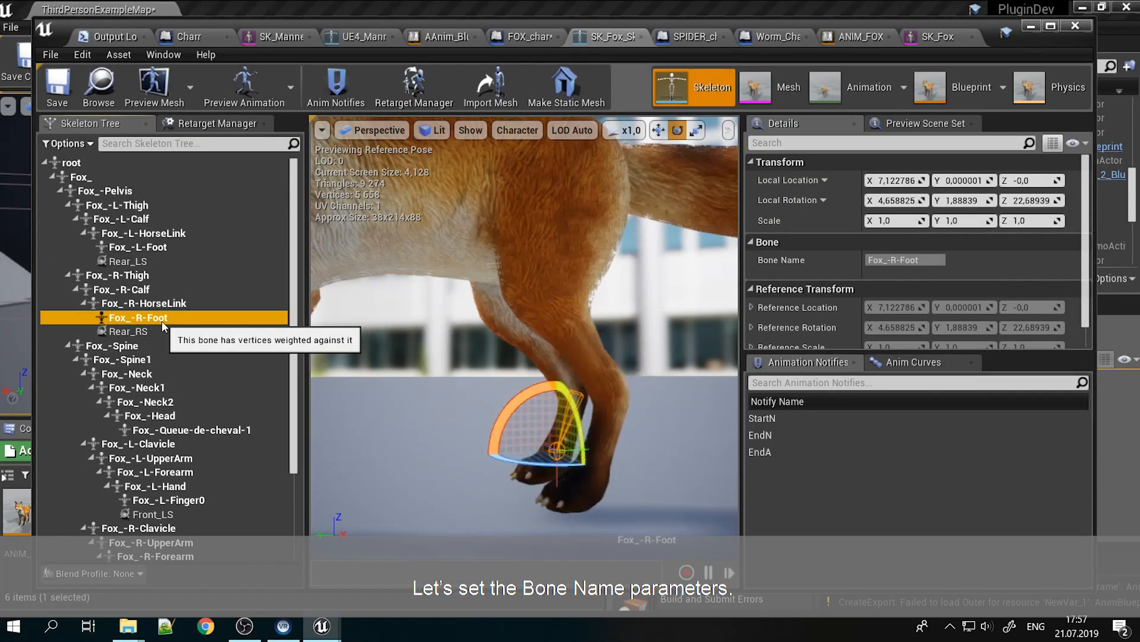
pyautogui.click(178, 486)
pyautogui.moveTo(522, 338); pyautogui.dragTo(592, 338, button='right')
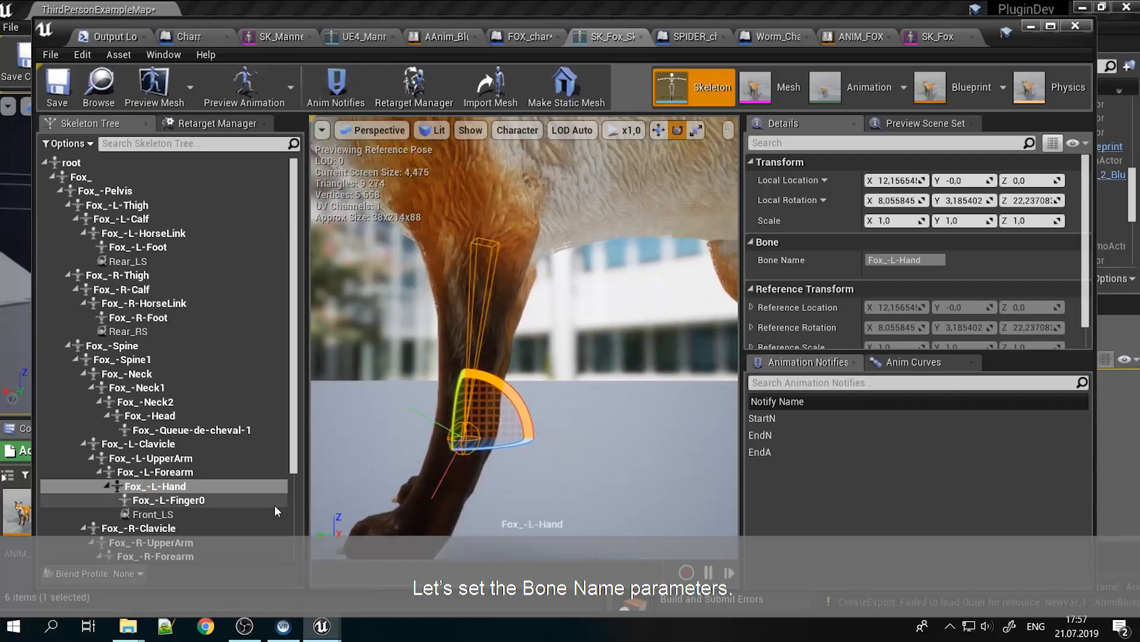
pyautogui.click(195, 514)
pyautogui.click(172, 499)
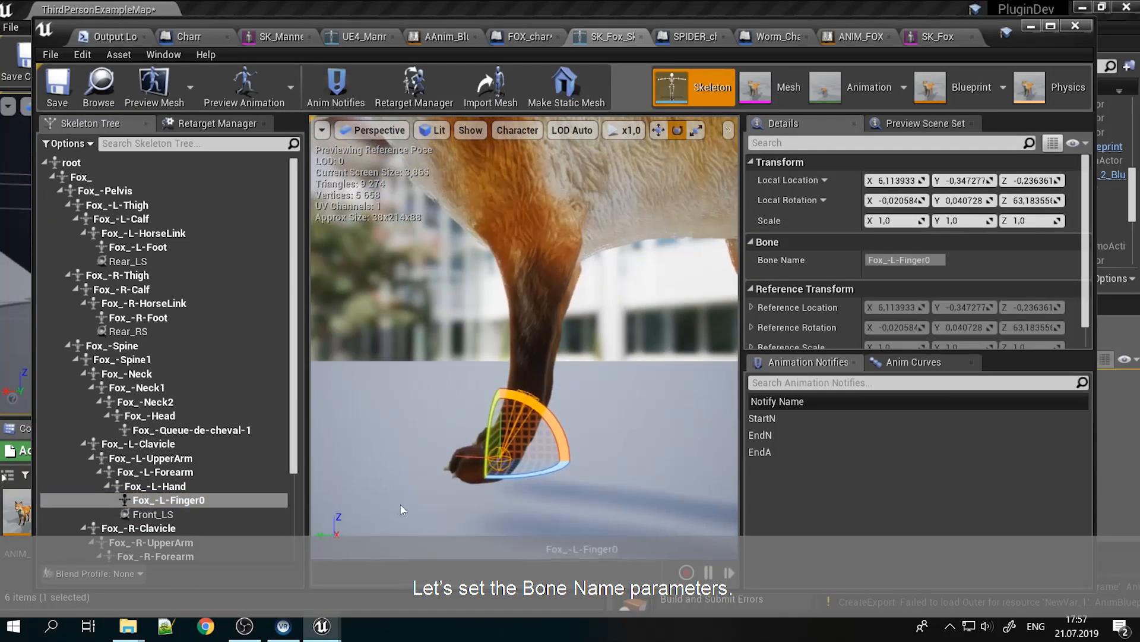
pyautogui.click(178, 458)
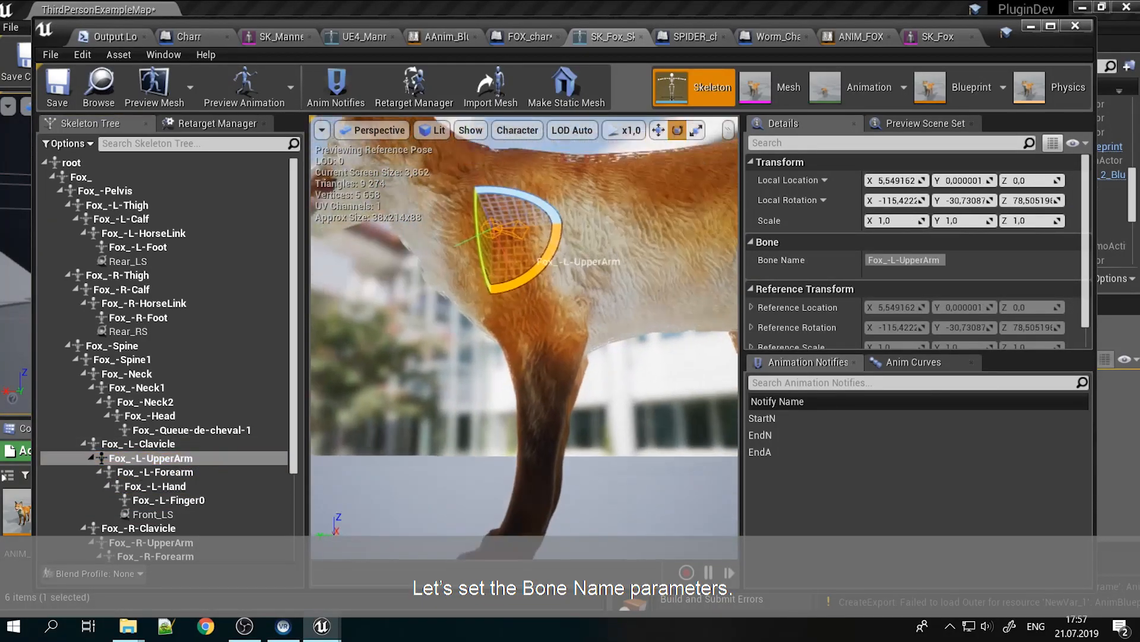
pyautogui.click(190, 486)
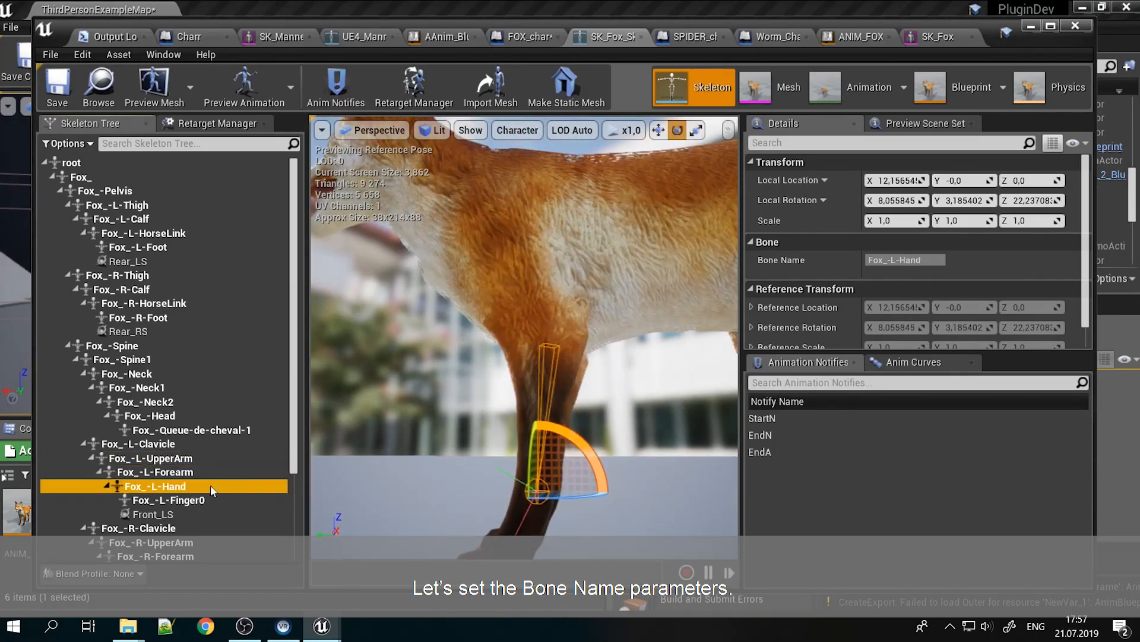
pyautogui.click(928, 257)
pyautogui.hotkey('ctrl', 'c')
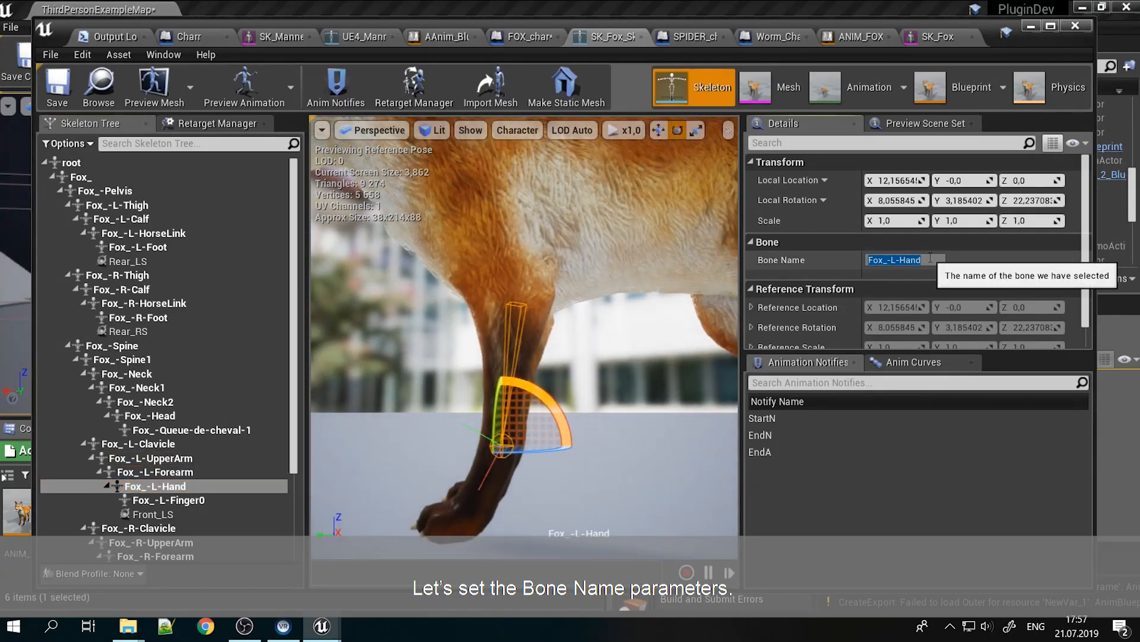
# In FOX_char, set the second LegsPairsSimple node's Left Leg Bone Name to Fox_-L-Hand and Right Leg Bone Name to Fox_-R-Hand
pyautogui.click(528, 37)
pyautogui.moveTo(452, 274); pyautogui.dragTo(456, 442, button='right')
pyautogui.moveTo(497, 366); pyautogui.dragTo(499, 274, button='right')
pyautogui.moveTo(456, 423); pyautogui.dragTo(448, 334, button='right')
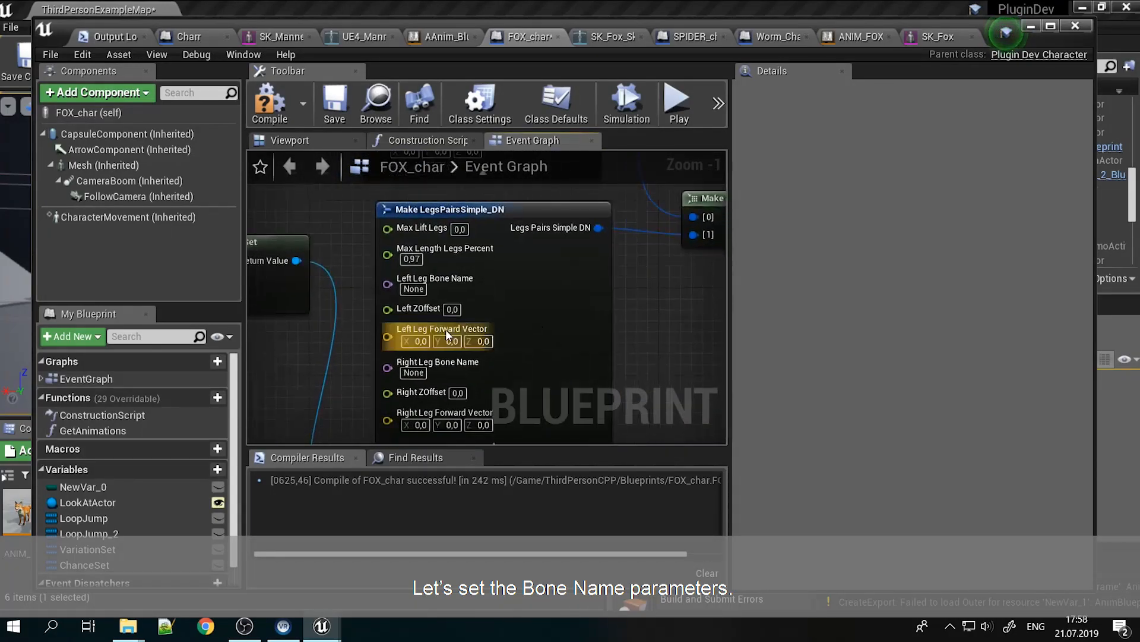
pyautogui.click(424, 290)
pyautogui.hotkey('ctrl', 'v')
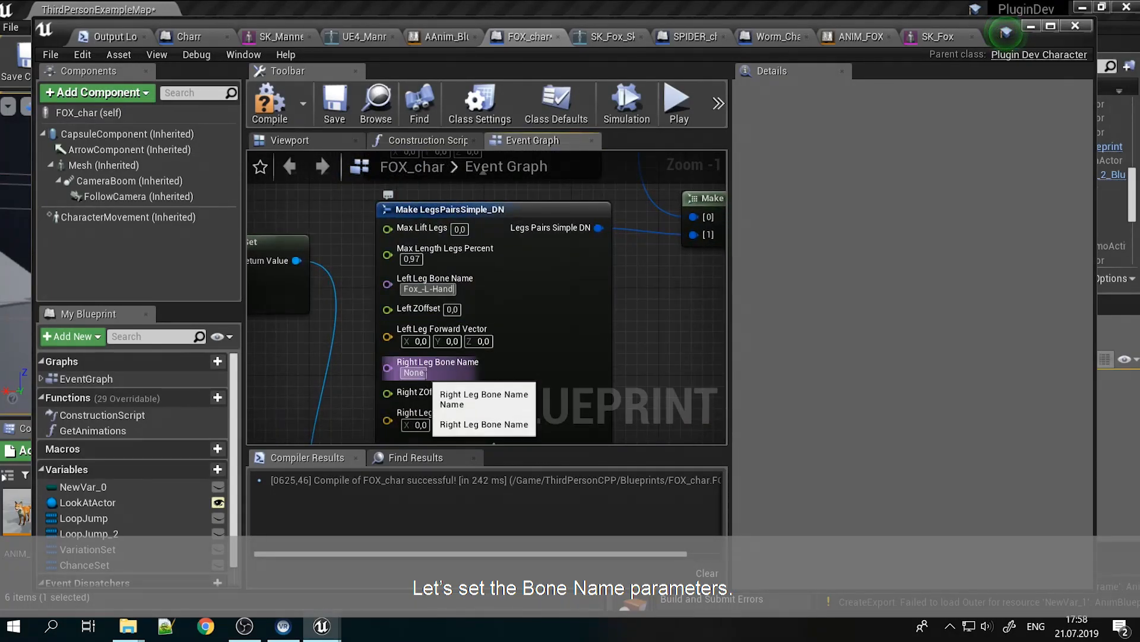
pyautogui.click(423, 373)
pyautogui.hotkey('ctrl', 'v')
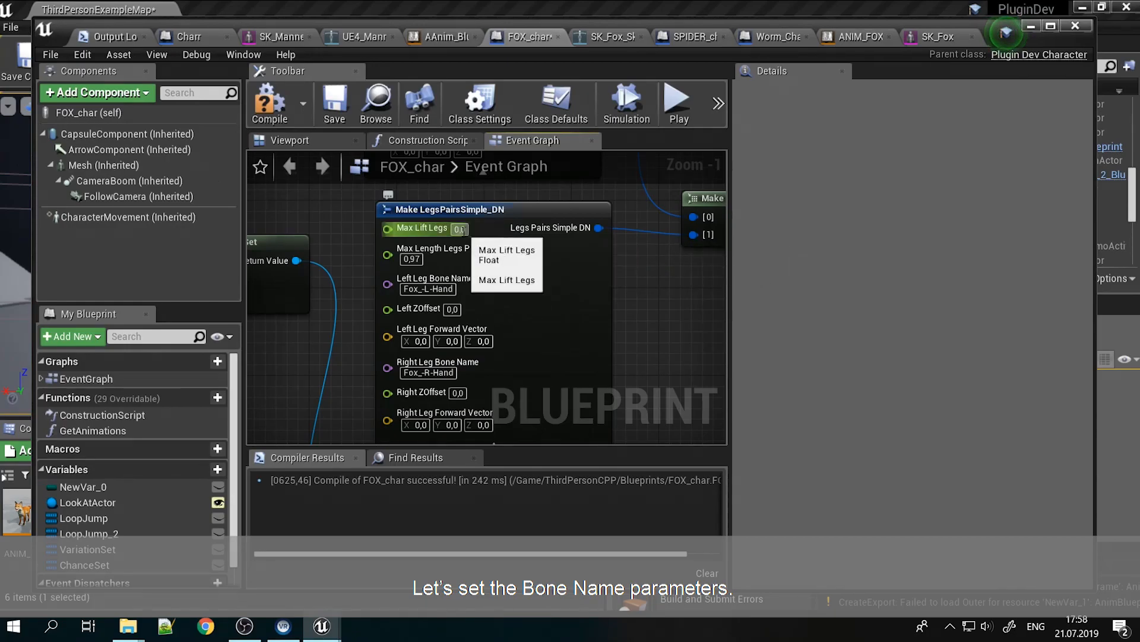
# Set Max Lift Legs to 12 on both Make LegsPairsSimple_DN nodes
pyautogui.moveTo(624, 287); pyautogui.dragTo(620, 426, button='right')
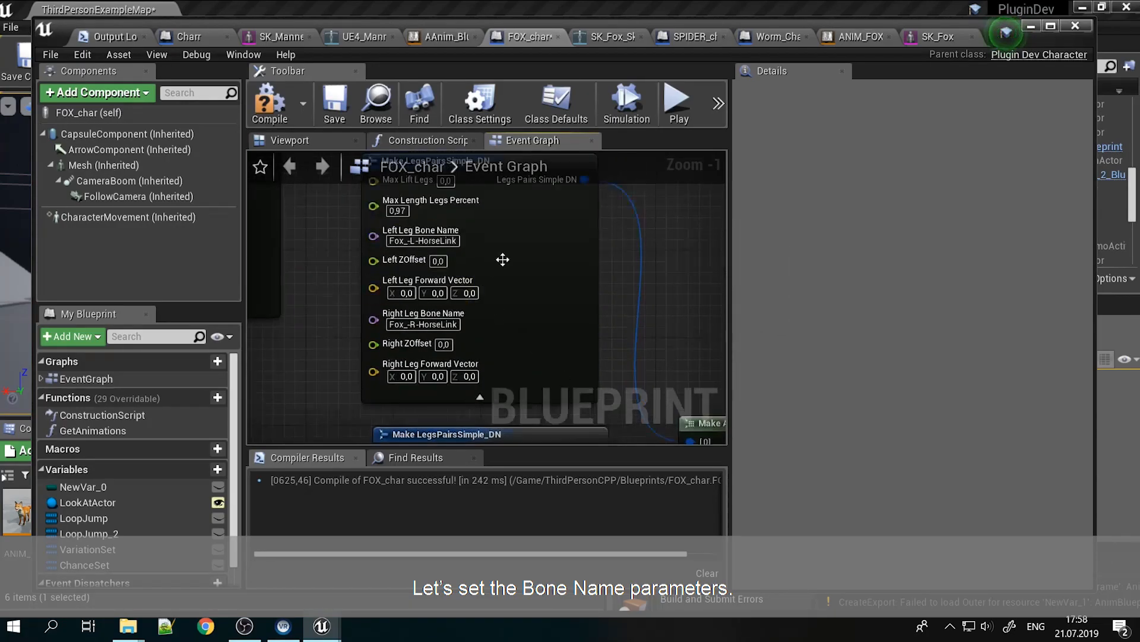
pyautogui.moveTo(501, 260); pyautogui.dragTo(509, 313, button='right')
pyautogui.write('12')
pyautogui.moveTo(585, 341); pyautogui.dragTo(570, 282, button='right')
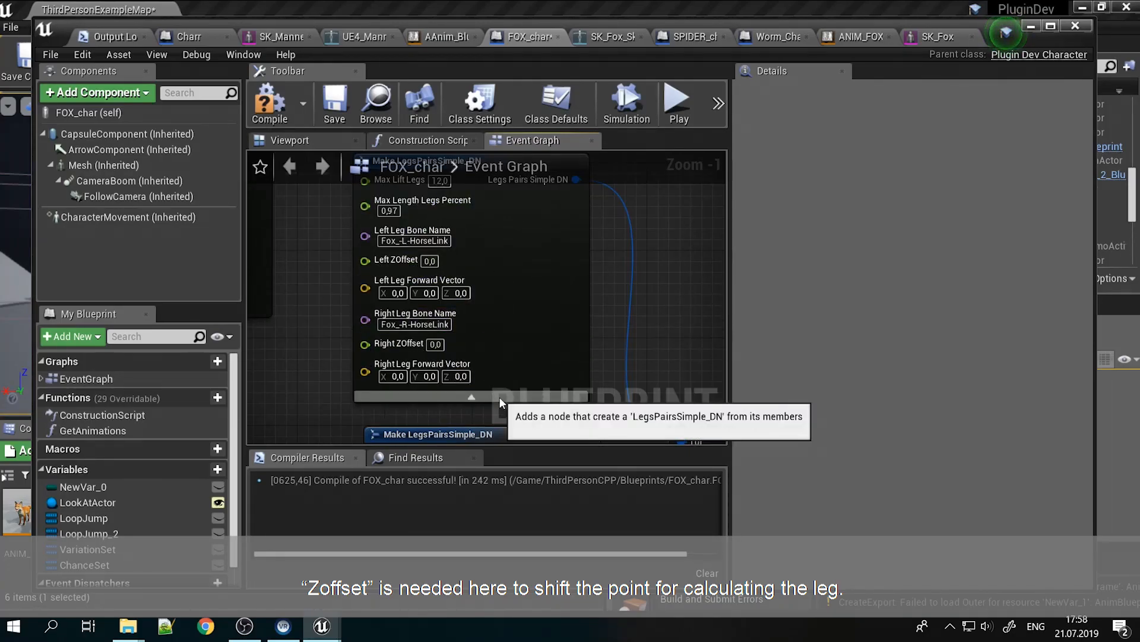
pyautogui.moveTo(500, 397); pyautogui.dragTo(512, 400, button='right')
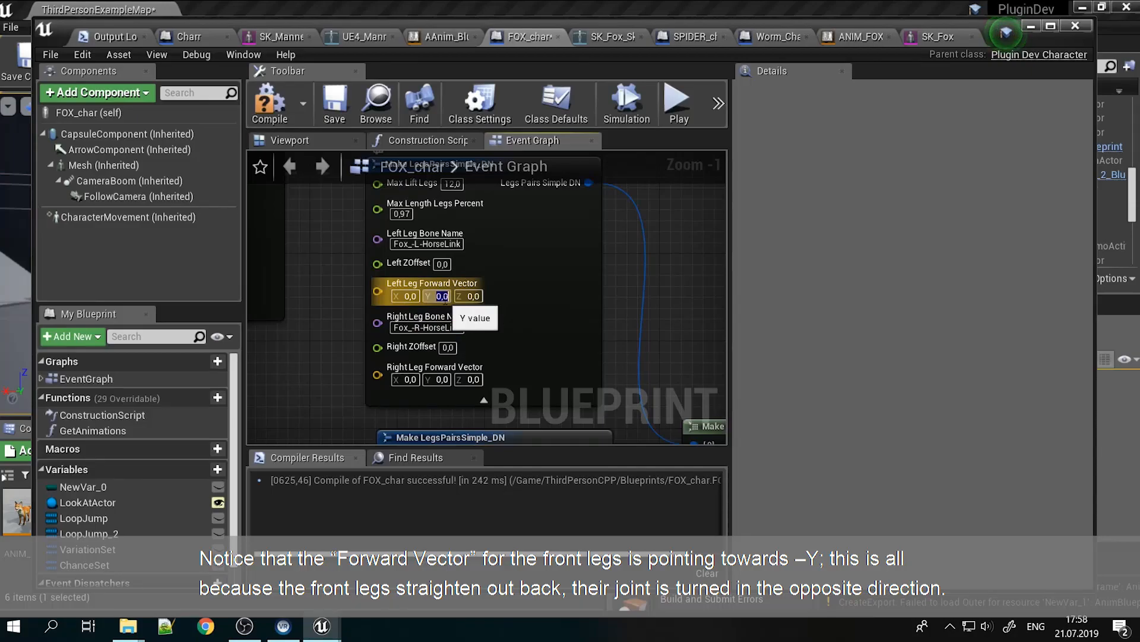
# Set the Forward Vectors' Y to 1 for the hind legs and -1 for the front legs, and compile FOX_char
pyautogui.write('1')
pyautogui.moveTo(503, 381); pyautogui.dragTo(453, 178, button='right')
pyautogui.moveTo(448, 336); pyautogui.dragTo(445, 271, button='right')
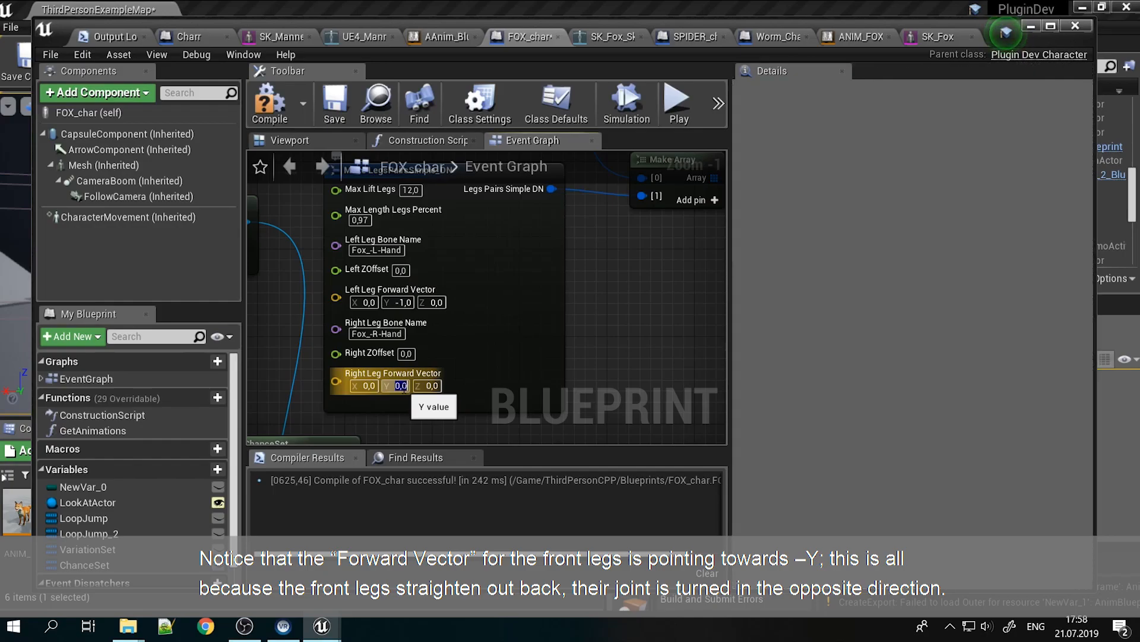
pyautogui.moveTo(525, 210); pyautogui.dragTo(509, 270, button='right')
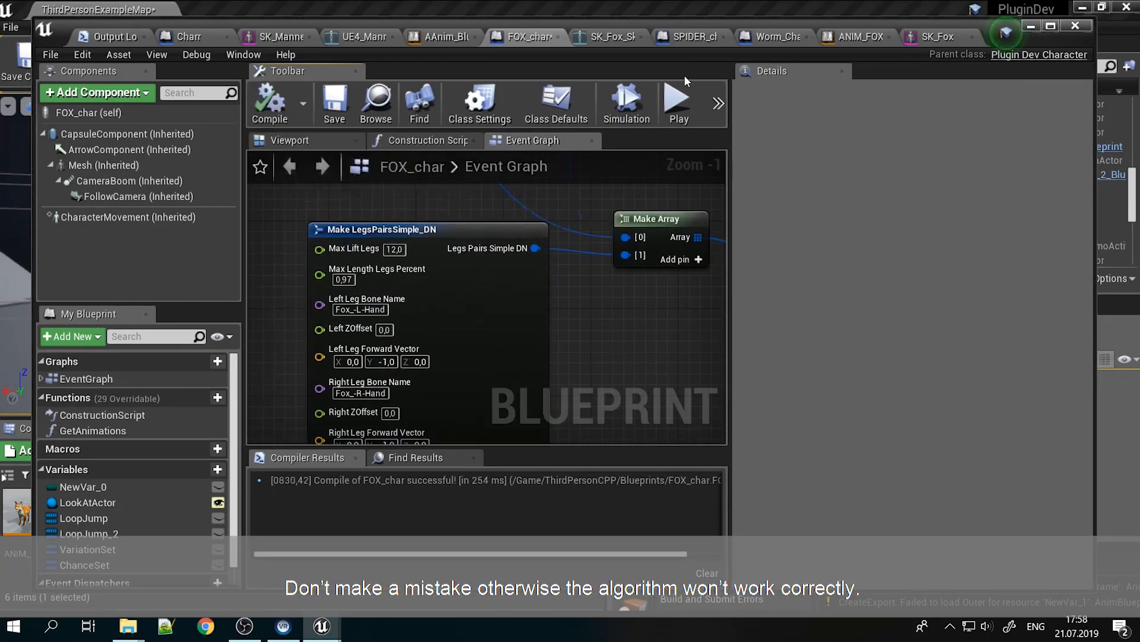
# Examine the bend direction of the fox's front and hind legs in the skeleton, and review the DN_SetupLegsIKAnimalSimple node's settings in FOX_char
pyautogui.click(605, 38)
pyautogui.moveTo(524, 339); pyautogui.dragTo(470, 356, button='right')
pyautogui.moveTo(616, 279); pyautogui.dragTo(452, 267, button='right')
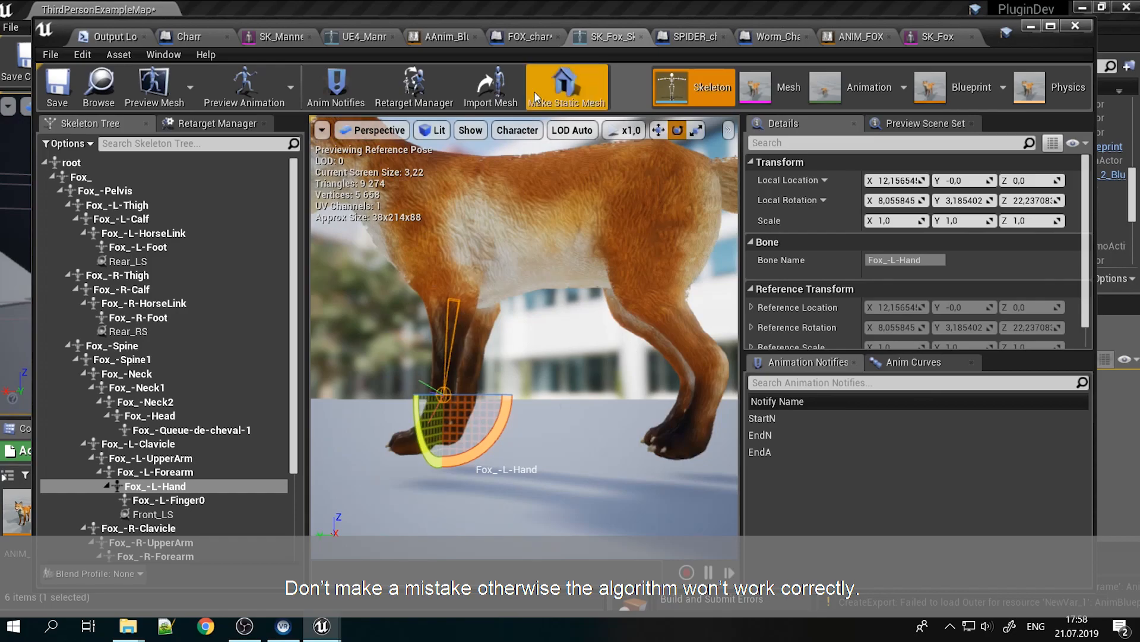
pyautogui.click(520, 42)
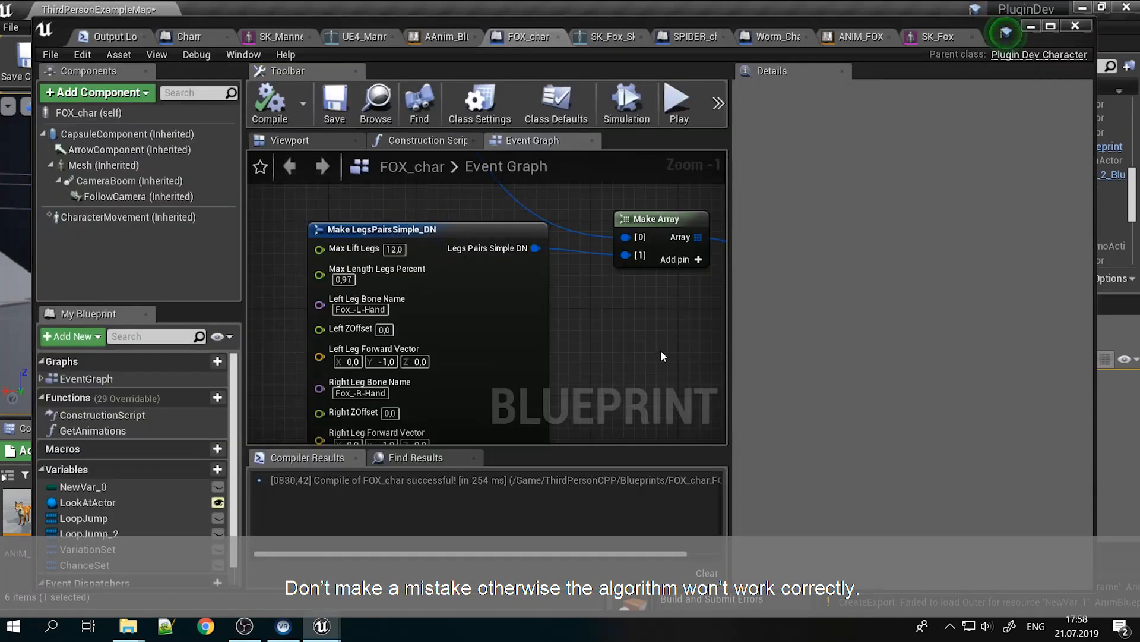
pyautogui.moveTo(659, 321); pyautogui.dragTo(351, 305, button='right')
pyautogui.moveTo(432, 316); pyautogui.dragTo(211, 316, button='right')
pyautogui.moveTo(490, 350); pyautogui.dragTo(501, 316, button='right')
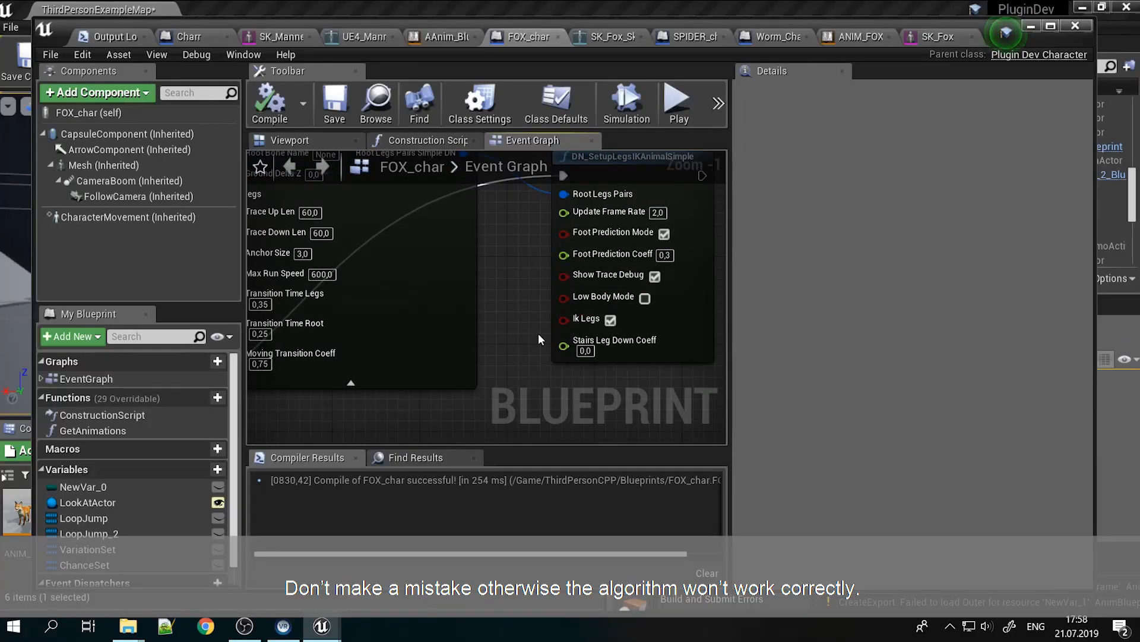
pyautogui.moveTo(499, 368); pyautogui.dragTo(460, 364, button='right')
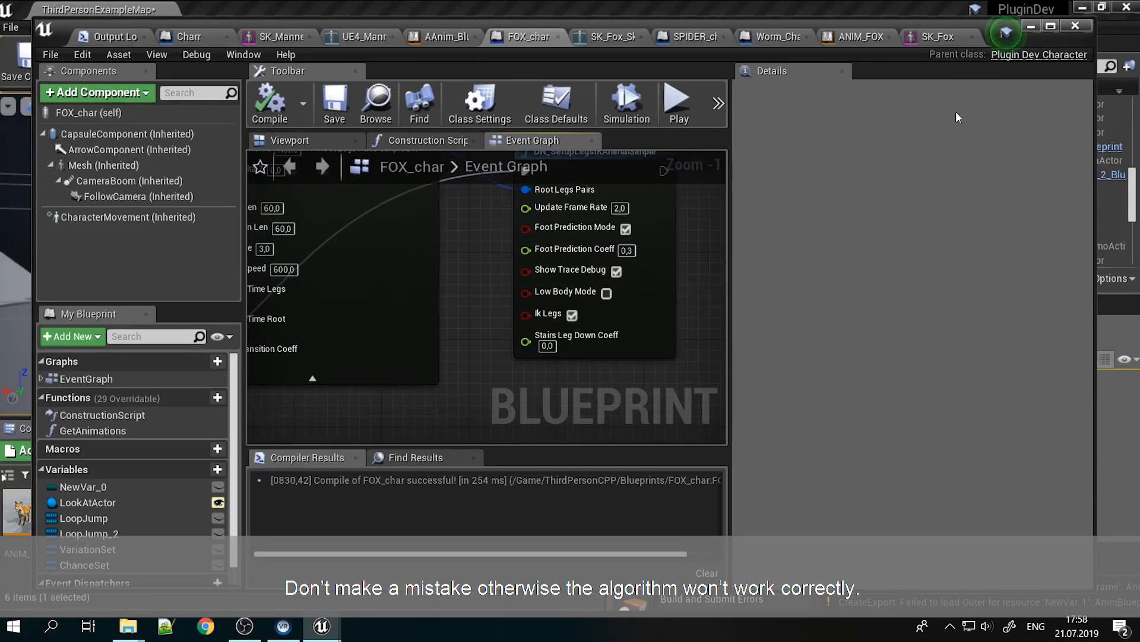
# Play the level and run the fox up the ramp and onto the tilted block to check how its legs adapt
pyautogui.click(1030, 27)
pyautogui.click(586, 189)
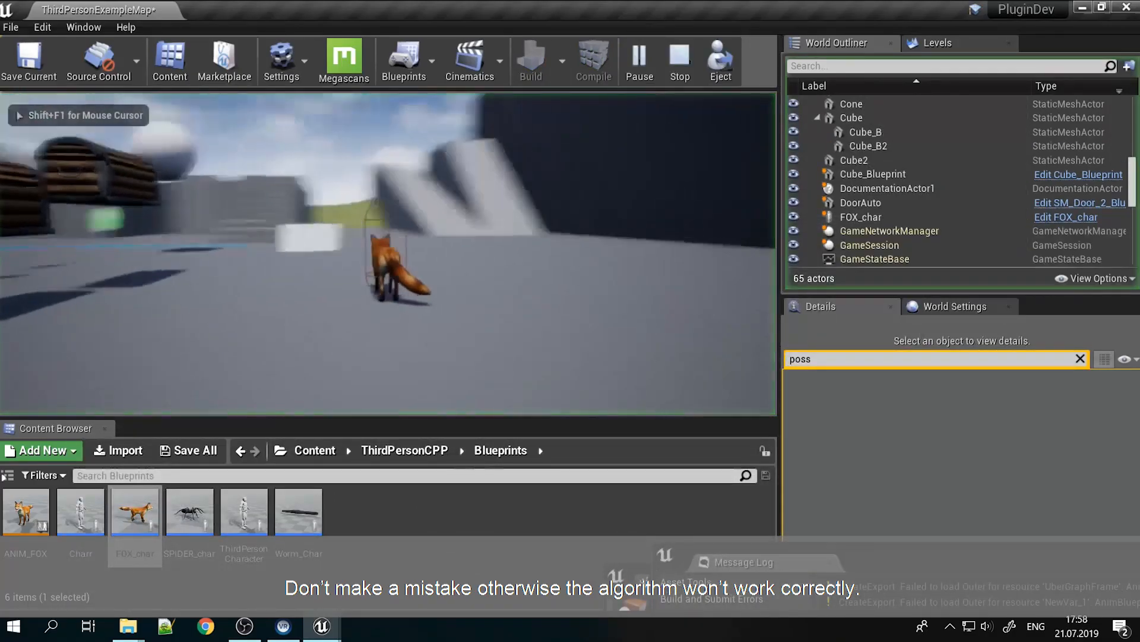
pyautogui.press('d')
pyautogui.press('w')
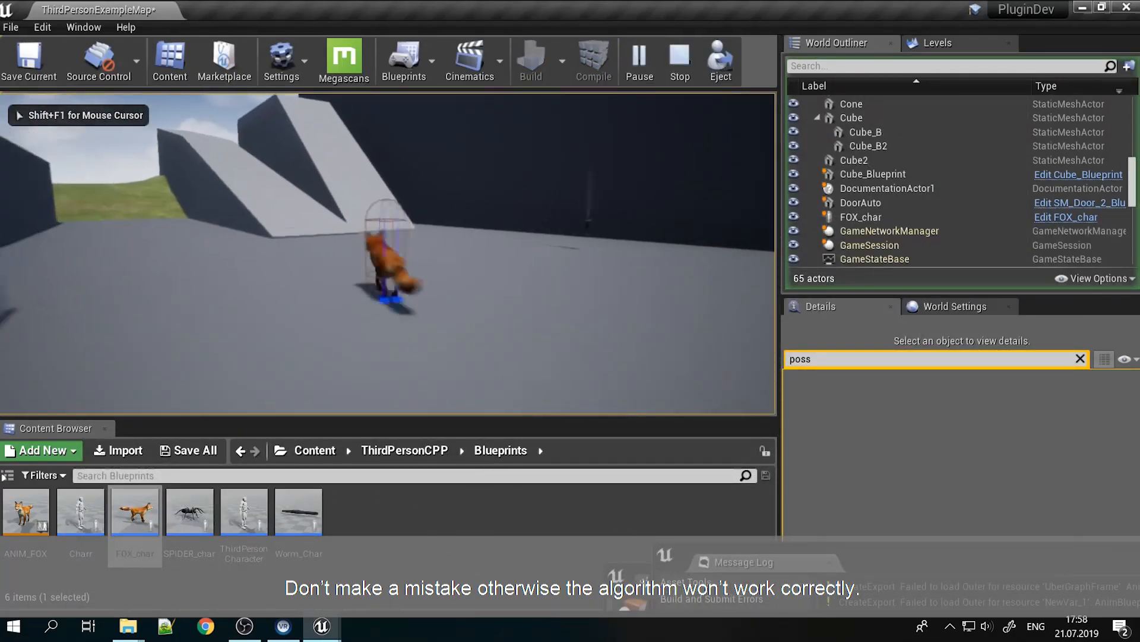
pyautogui.press('a')
pyautogui.press('s')
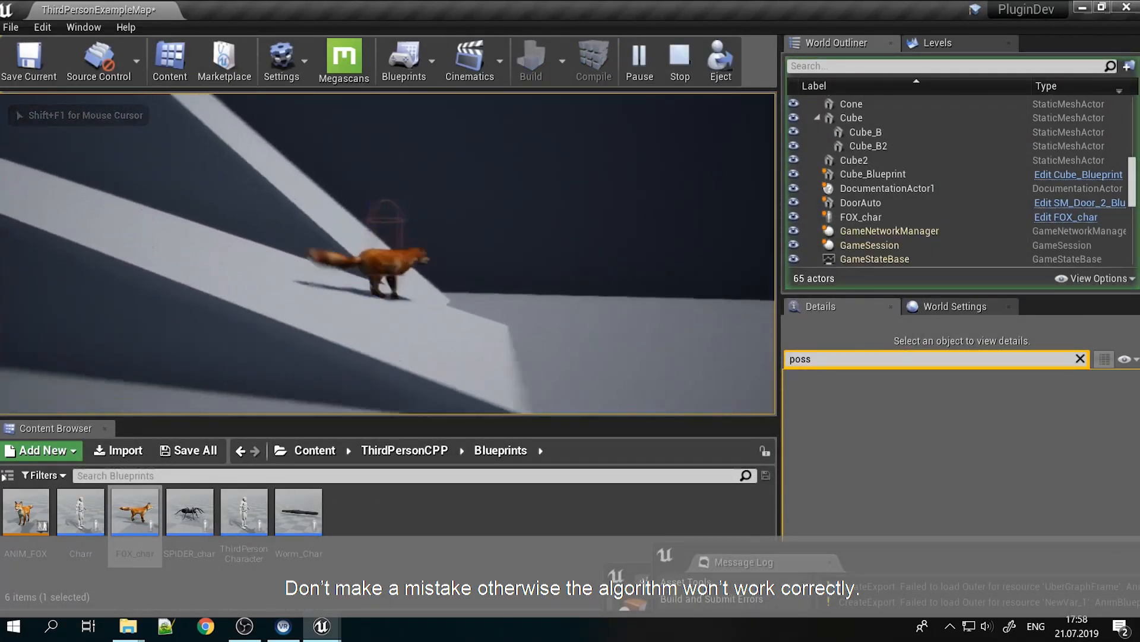
pyautogui.press('w')
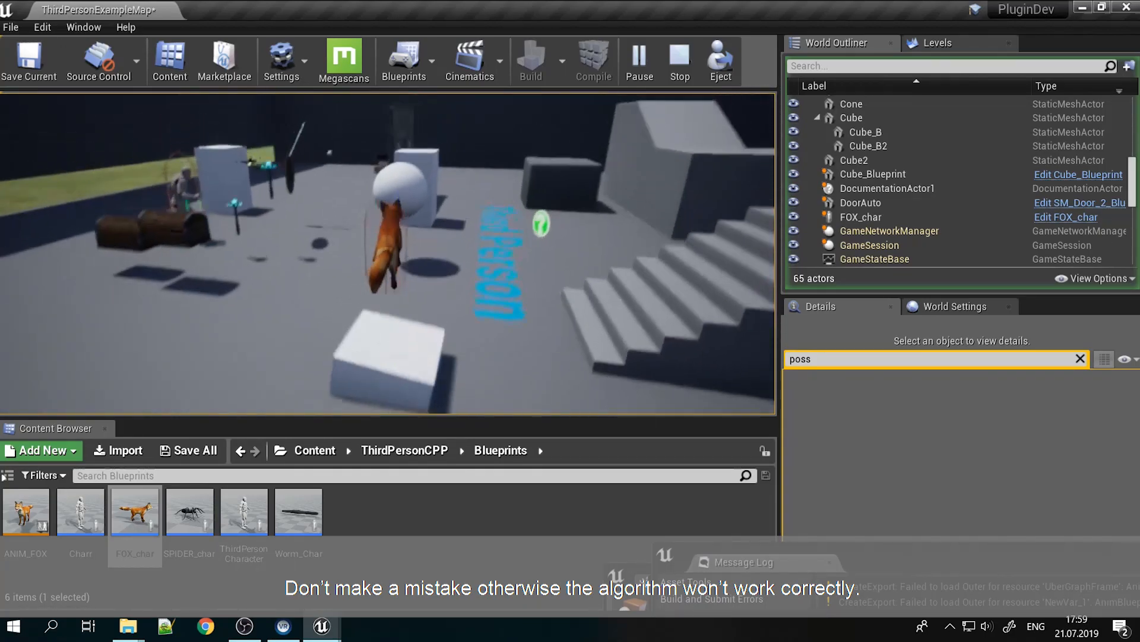
pyautogui.press('s')
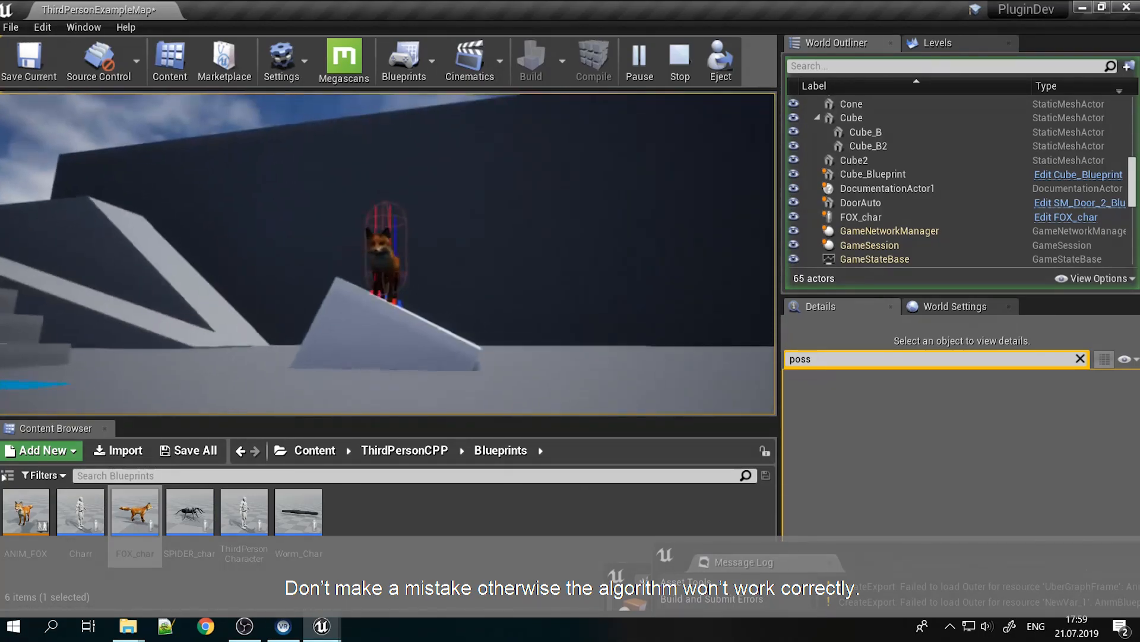
pyautogui.press('s')
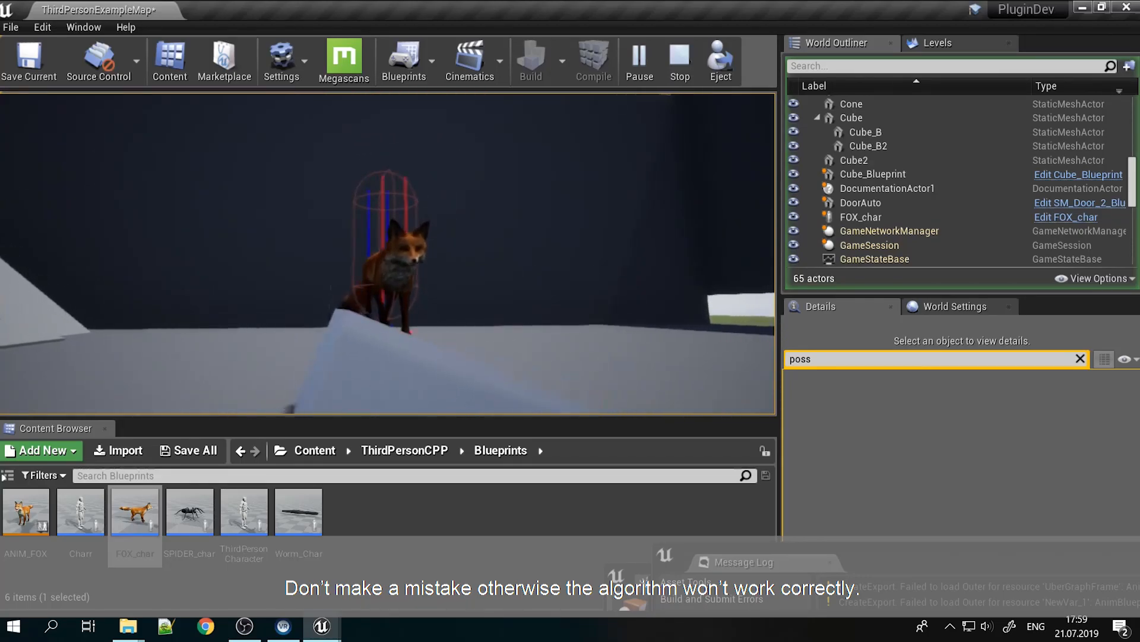
pyautogui.press('a')
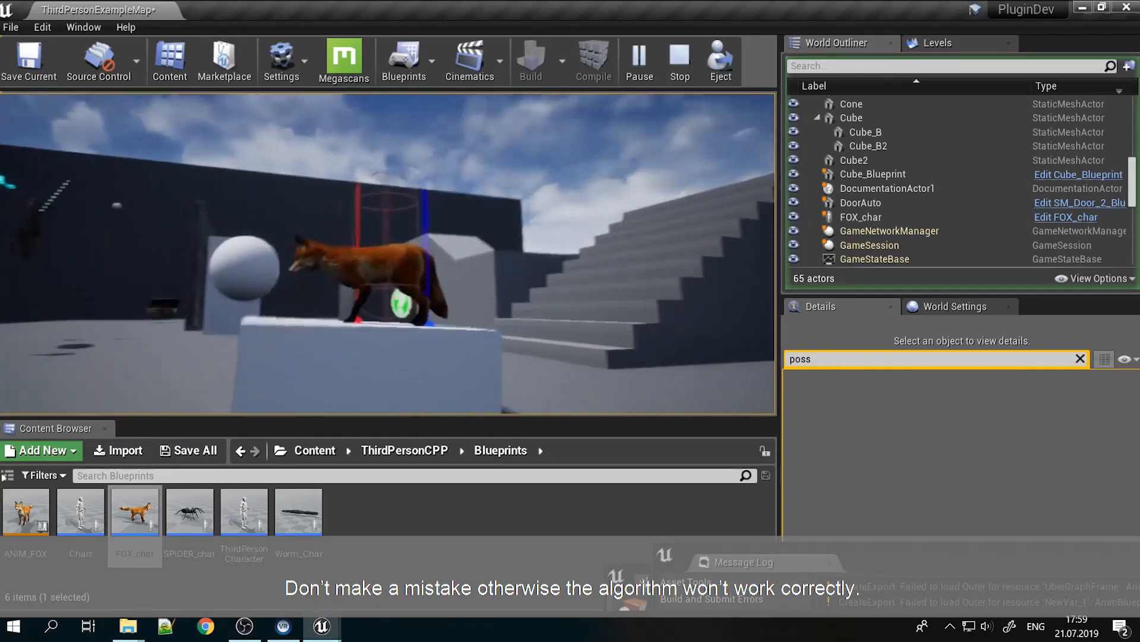
pyautogui.press('s')
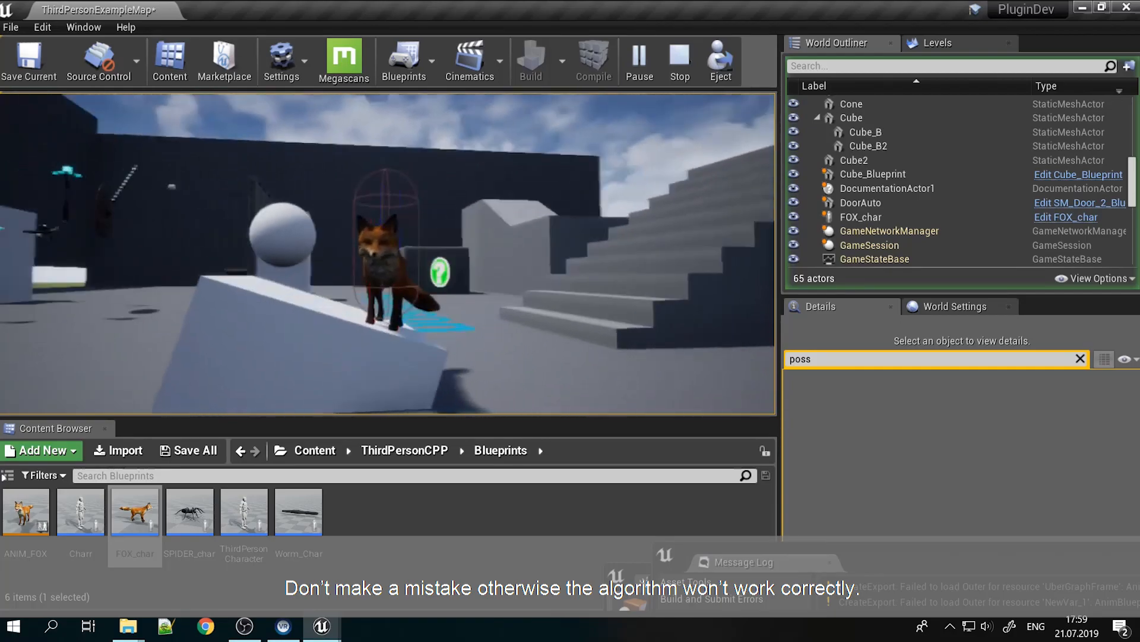
# Run the fox up the stairs and across the raised sloped platform, and end the play session
pyautogui.press('d')
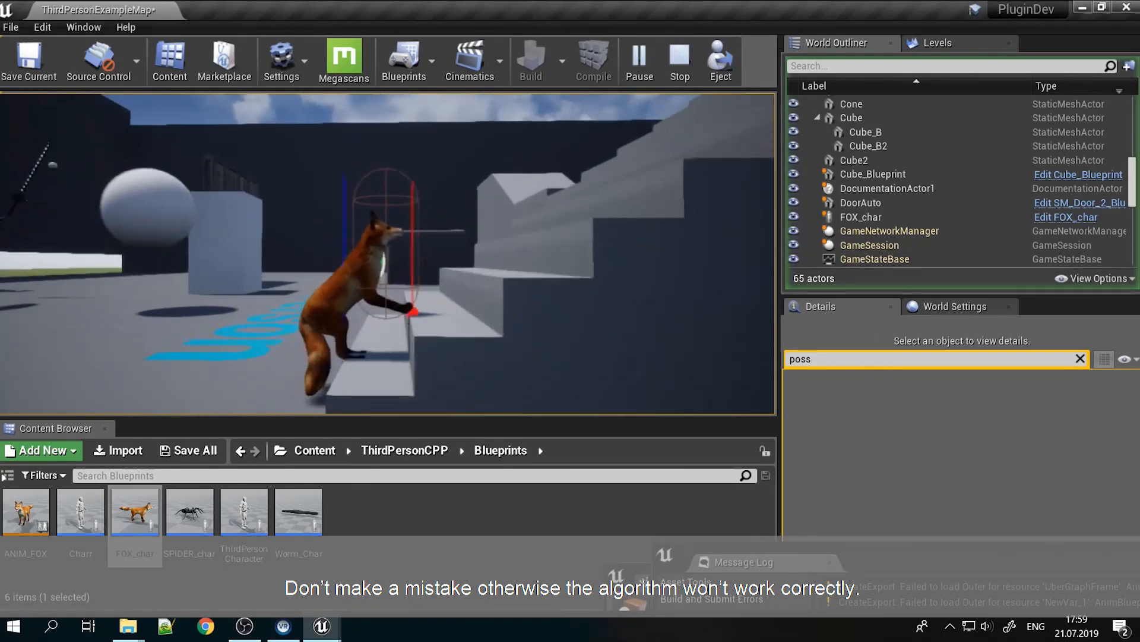
pyautogui.press('d')
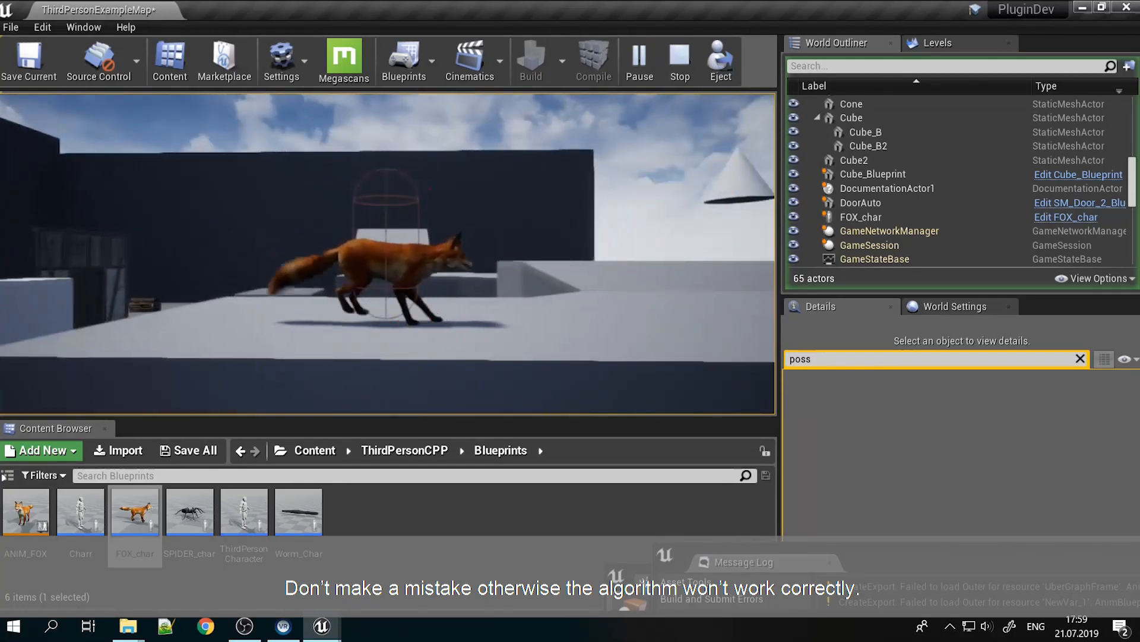
pyautogui.press('w')
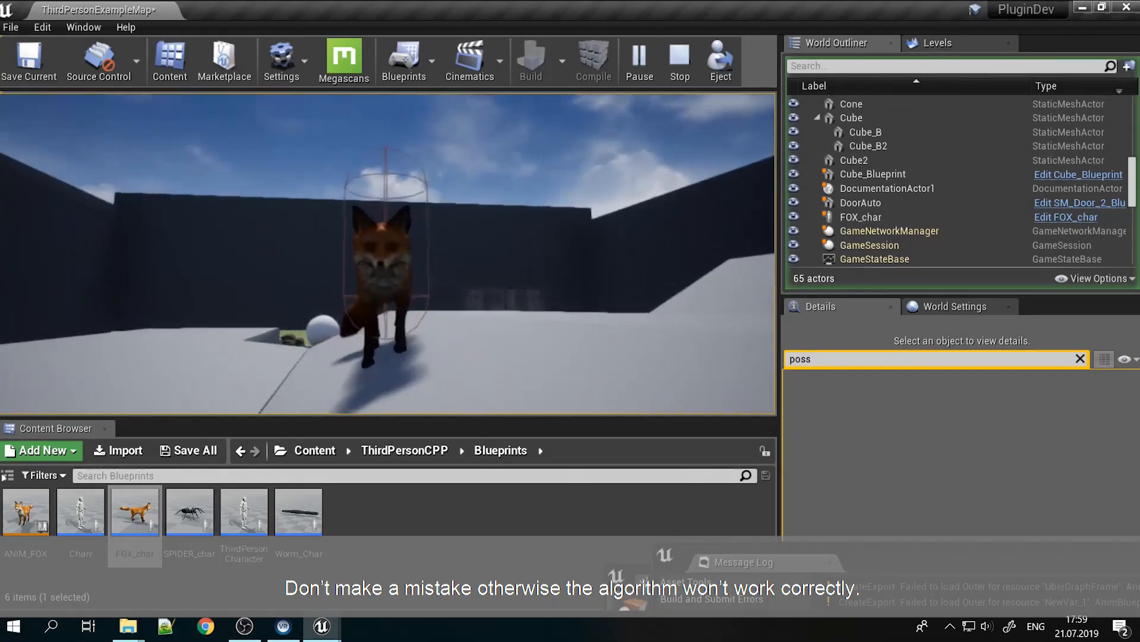
pyautogui.press('d')
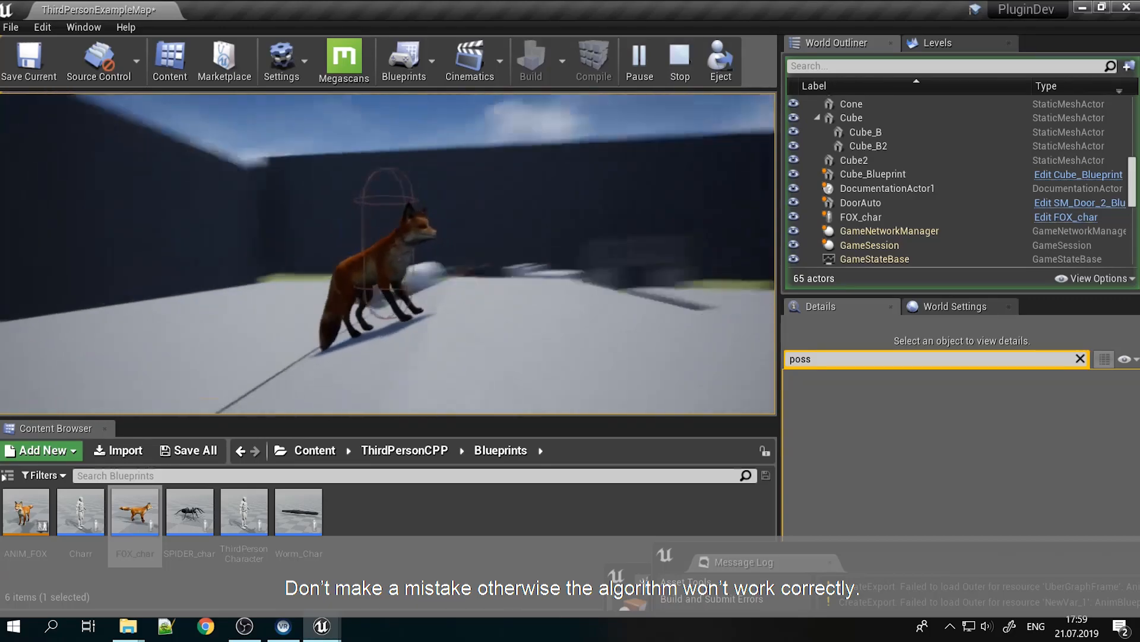
pyautogui.press('Escape')
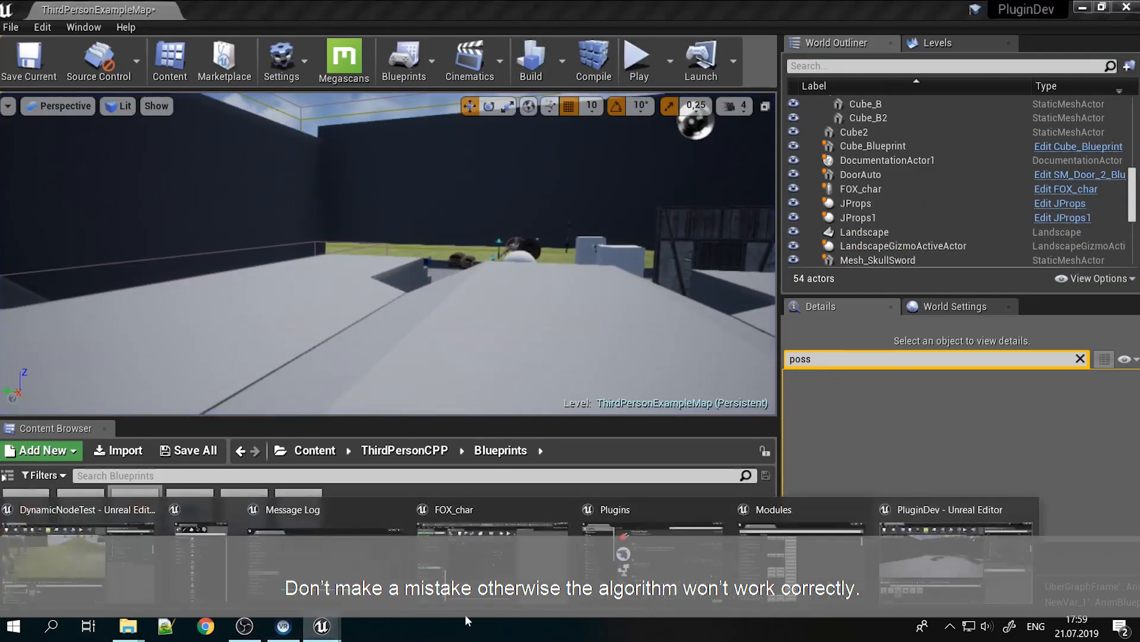
# Turn off Ik Legs on the DN_SetupLegsIKAnimalSimple node in FOX_char
pyautogui.click(502, 556)
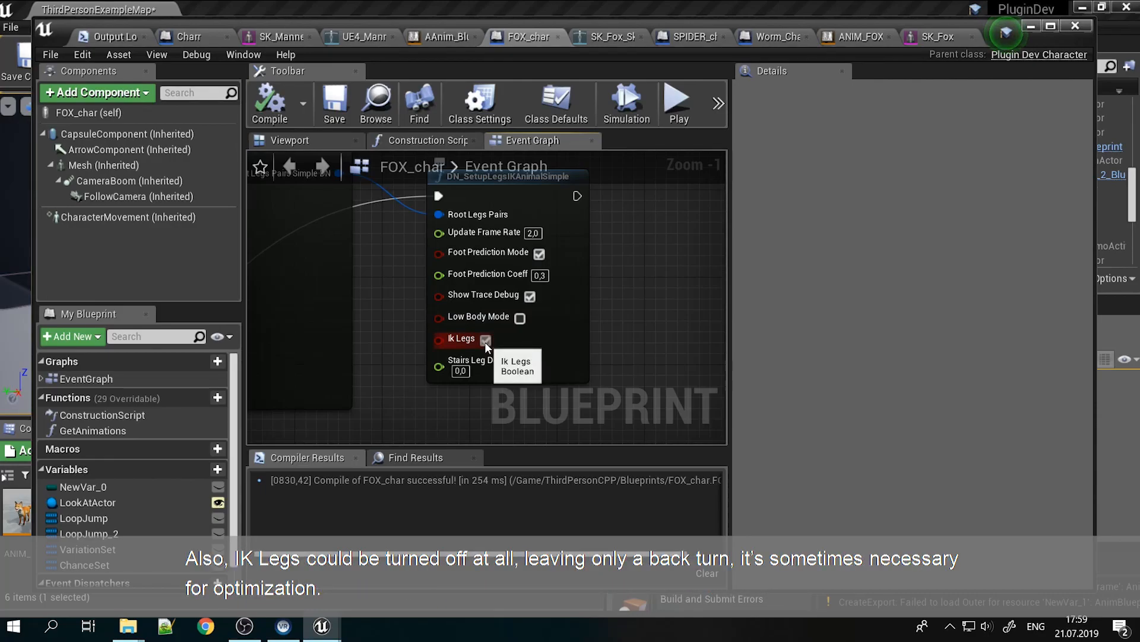
pyautogui.click(485, 340)
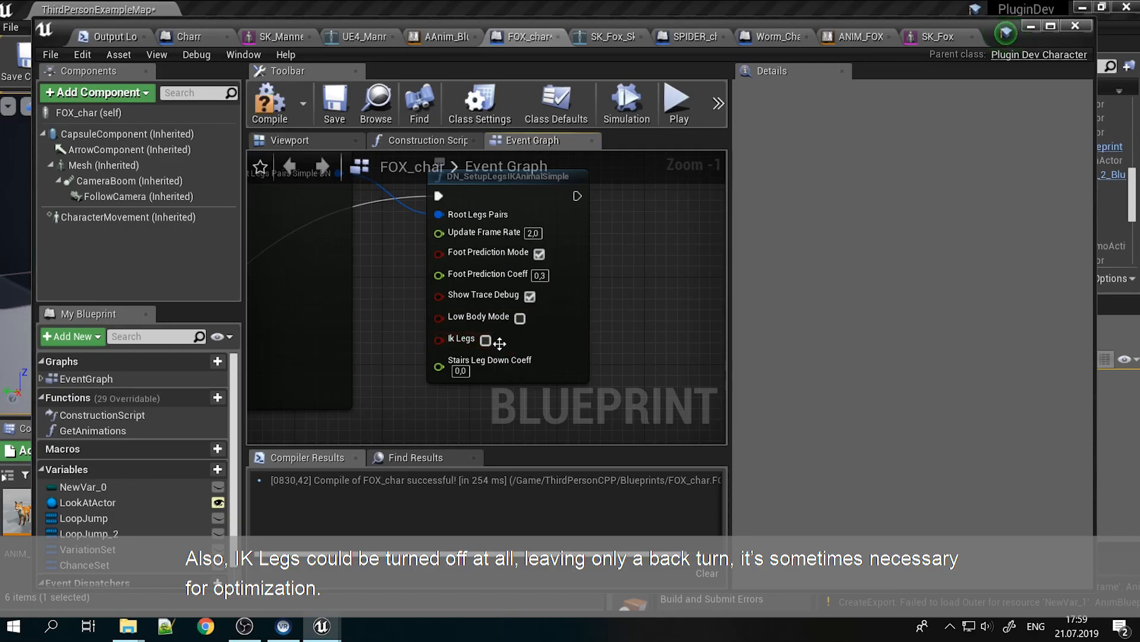
pyautogui.click(1031, 27)
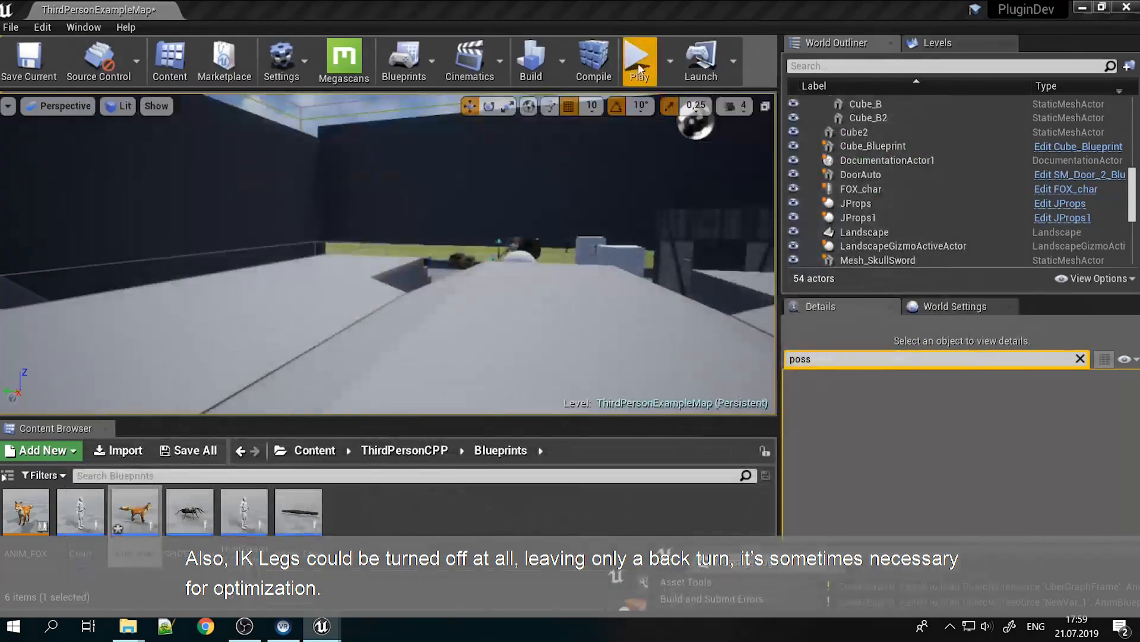
# Play the level and run the fox over the ramps and the tilted block with leg IK off, and end the session
pyautogui.click(651, 56)
pyautogui.press('w')
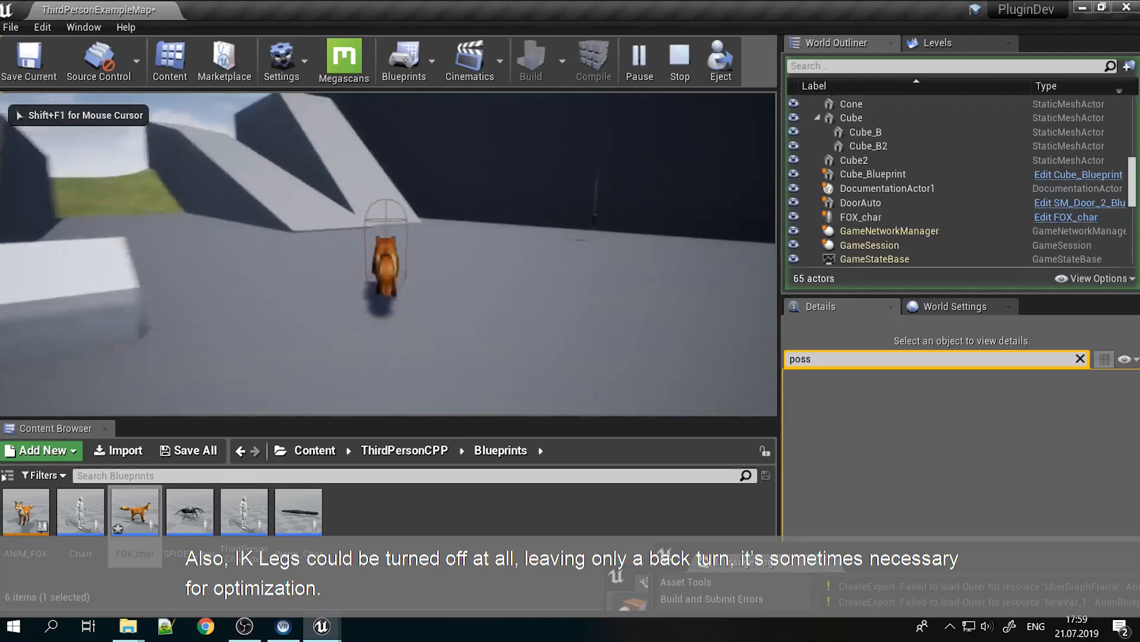
pyautogui.press('a')
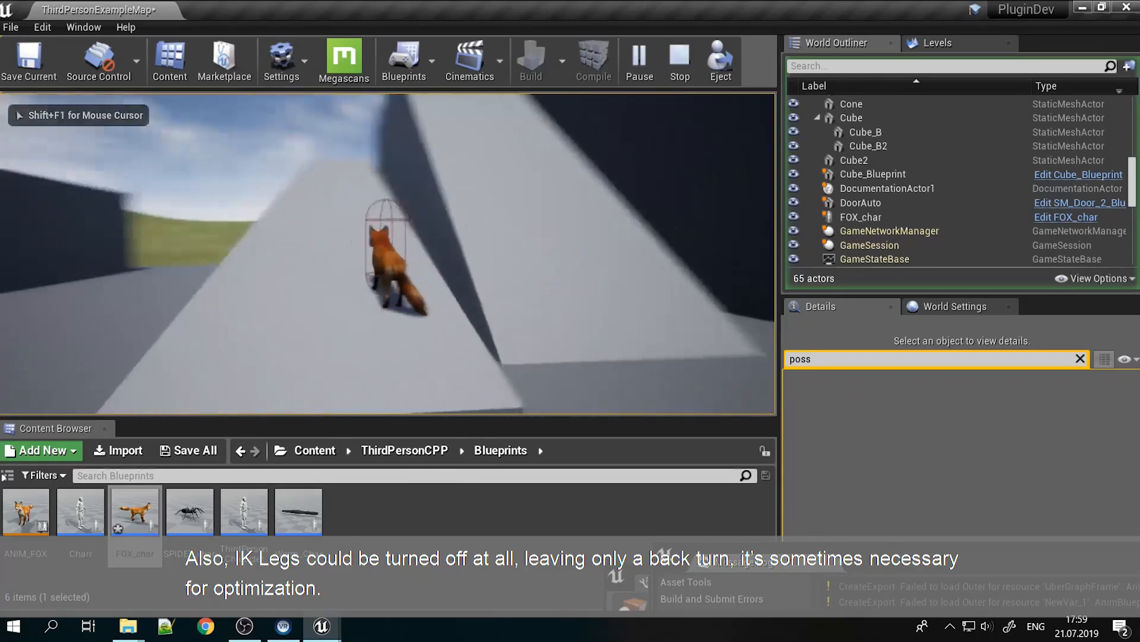
pyautogui.press('a')
pyautogui.press('w')
pyautogui.press('w')
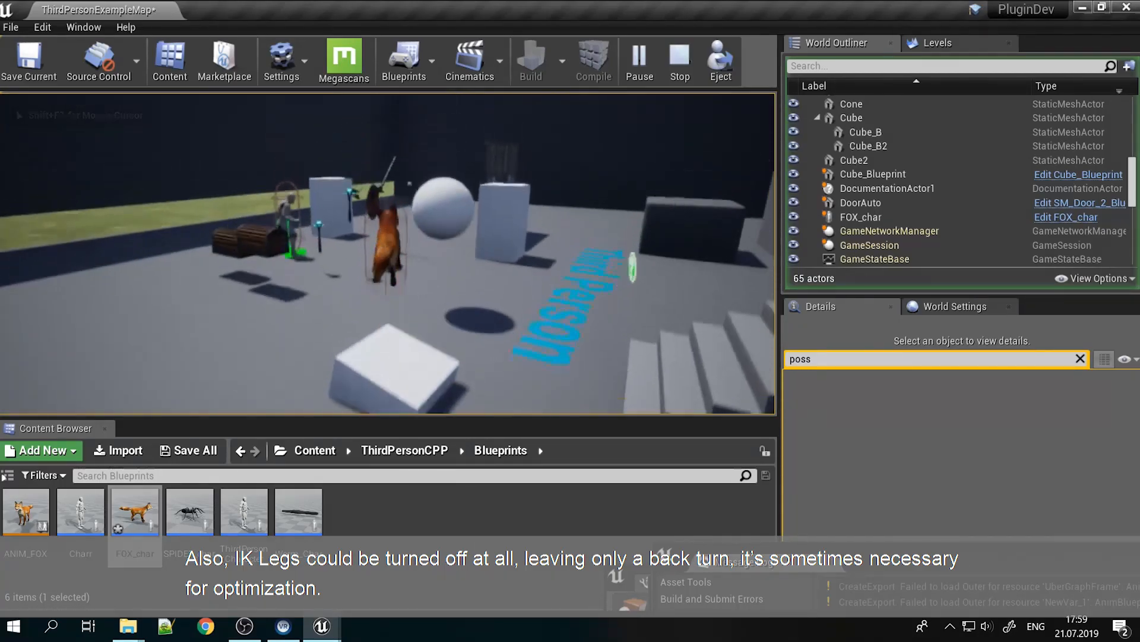
pyautogui.press('a')
pyautogui.press('s')
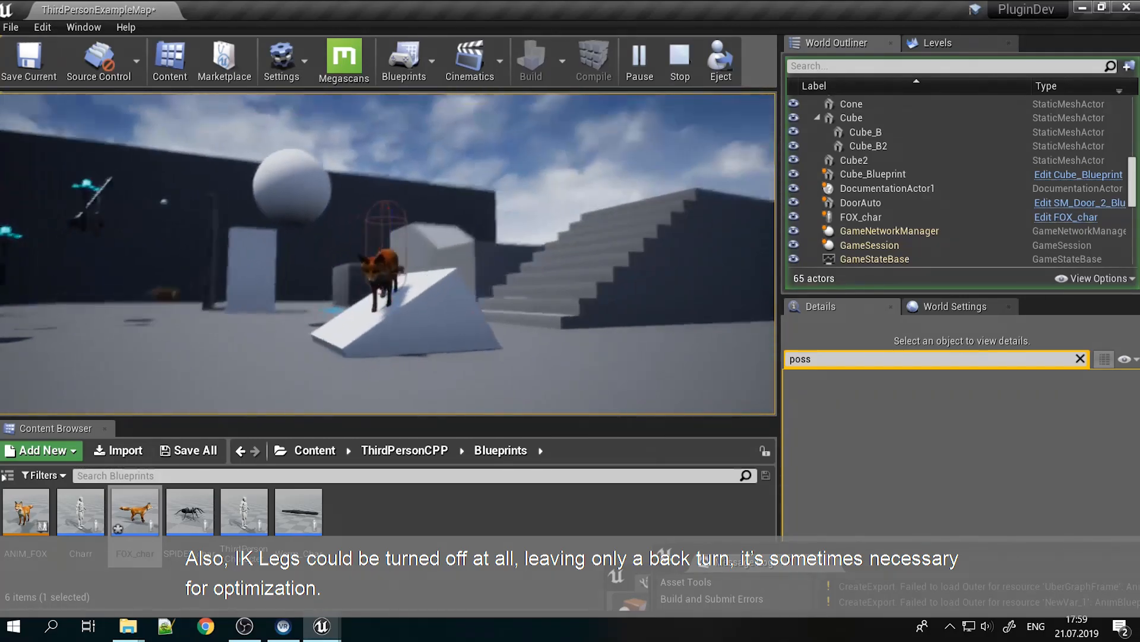
pyautogui.press('s')
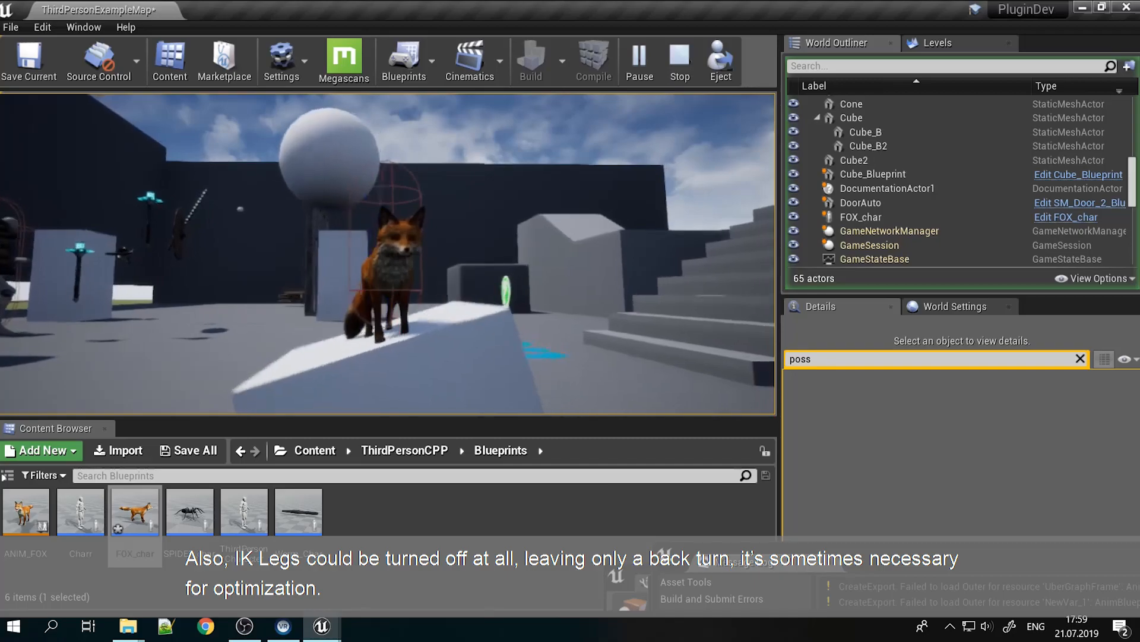
pyautogui.press('Escape')
# Turn Ik Legs back on in FOX_char's DN_SetupLegsIKAnimalSimple node
pyautogui.moveTo(321, 626)
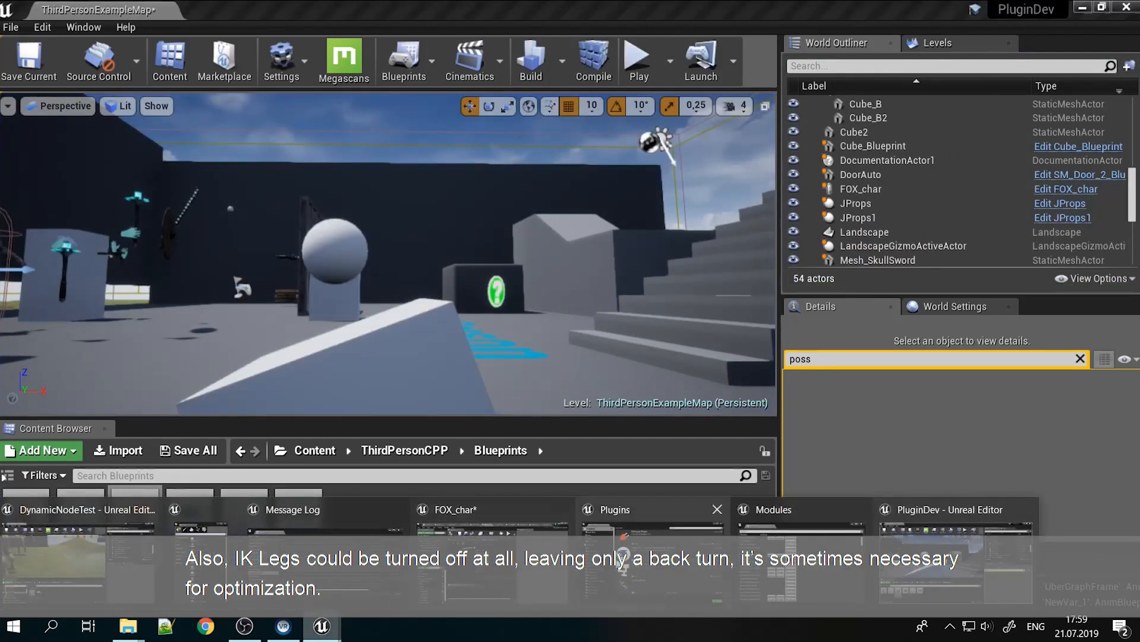
pyautogui.click(499, 523)
pyautogui.moveTo(504, 331); pyautogui.dragTo(463, 334, button='right')
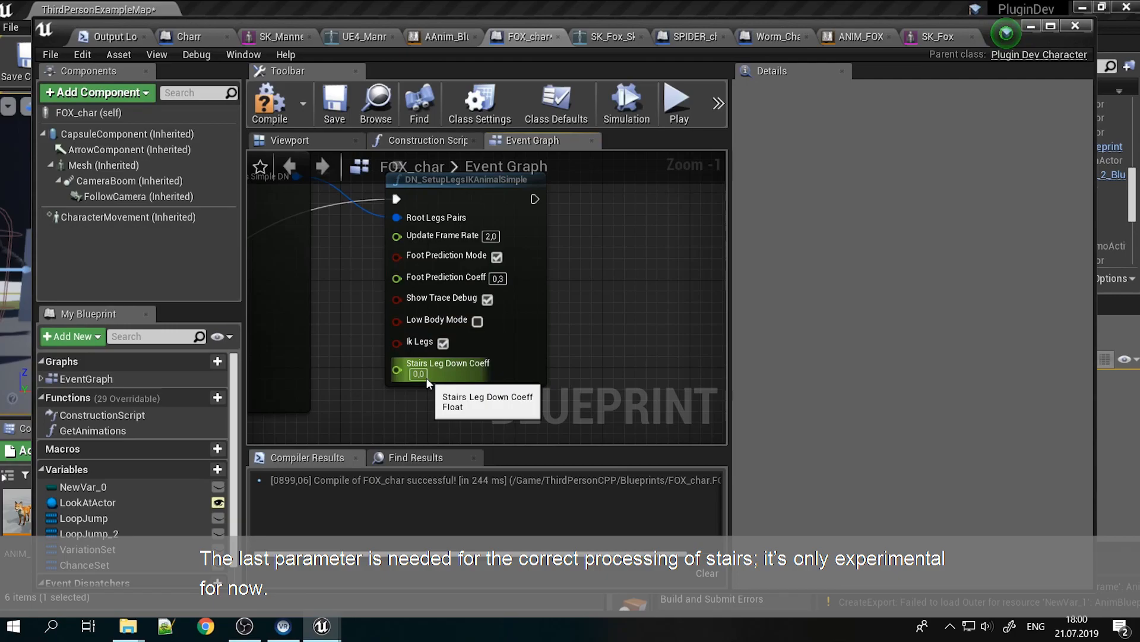
# Review the Root Bone Name and other settings of the Make RootLegsPairsSimple_DN node and the leg pairs feeding it
pyautogui.moveTo(348, 369); pyautogui.dragTo(591, 367, button='right')
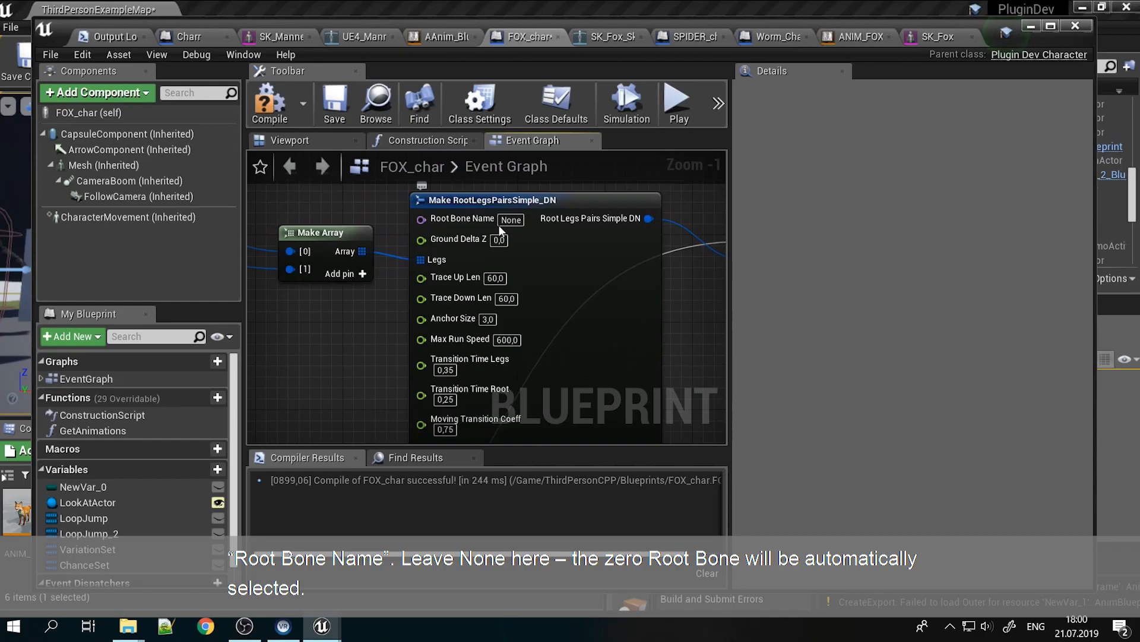
pyautogui.moveTo(371, 284); pyautogui.dragTo(658, 297, button='right')
pyautogui.moveTo(515, 295); pyautogui.dragTo(585, 189, button='right')
pyautogui.moveTo(616, 298); pyautogui.dragTo(573, 401, button='right')
# Find the non-simple DN_SetupLegsIKAnimal node in the graph and review its foot angle and foot clamp parameters
pyautogui.scroll(-4, 573, 342)
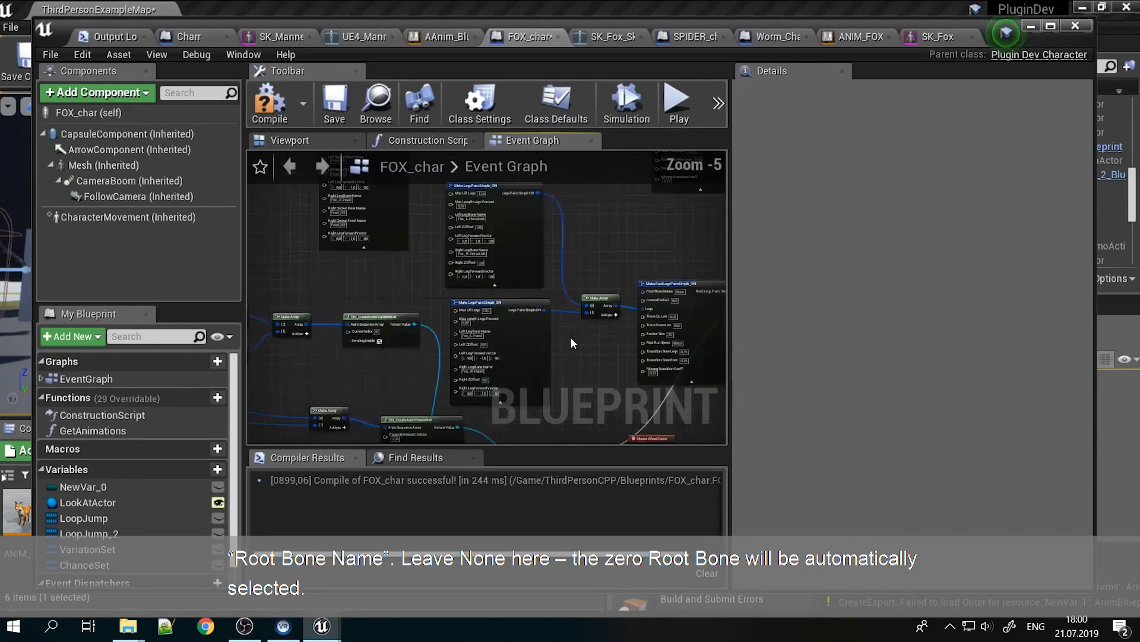
pyautogui.moveTo(587, 340); pyautogui.dragTo(639, 447, button='right')
pyautogui.moveTo(640, 270); pyautogui.dragTo(382, 273, button='right')
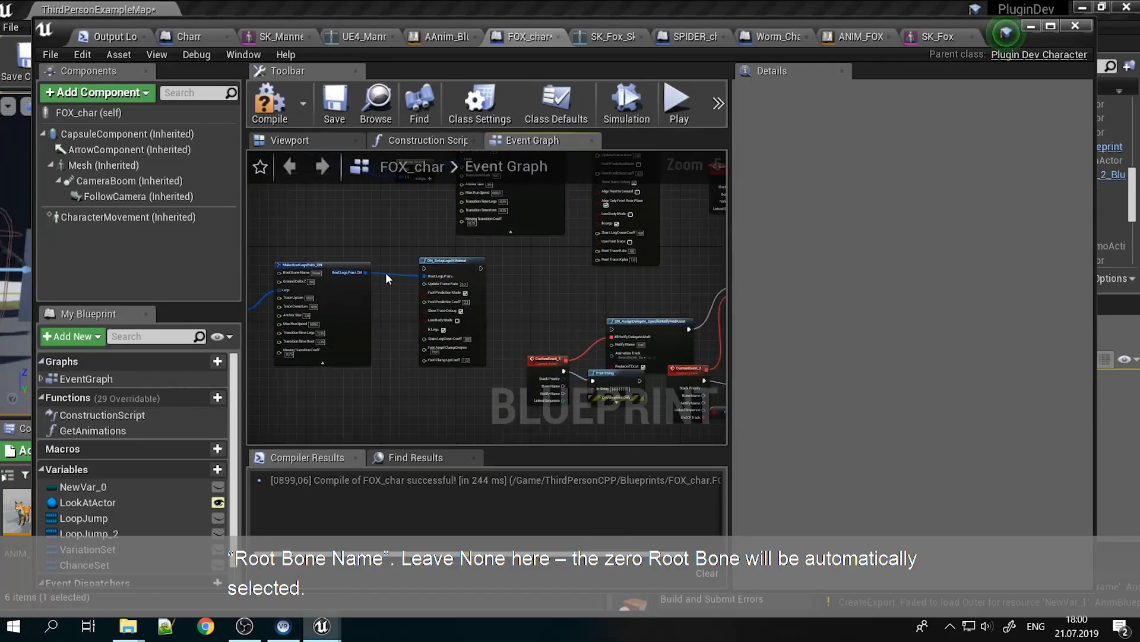
pyautogui.scroll(4, 449, 280)
pyautogui.click(434, 230)
pyautogui.moveTo(483, 399); pyautogui.dragTo(532, 152, button='right')
pyautogui.moveTo(522, 368); pyautogui.dragTo(537, 594, button='right')
pyautogui.moveTo(533, 284); pyautogui.dragTo(573, 322, button='right')
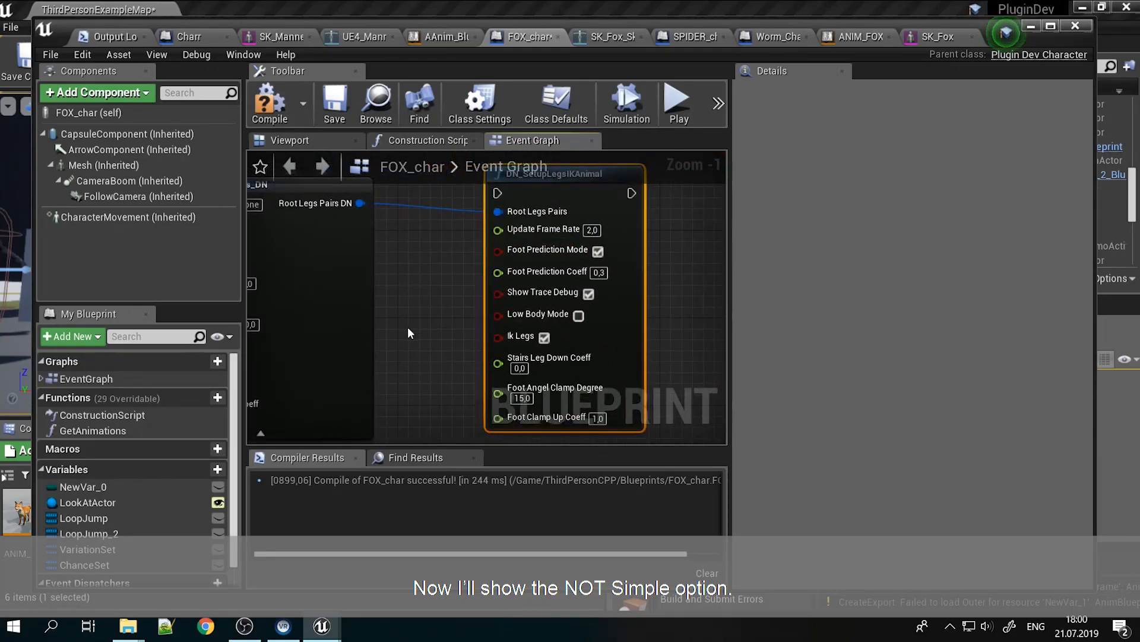
pyautogui.moveTo(408, 327); pyautogui.dragTo(444, 302, button='right')
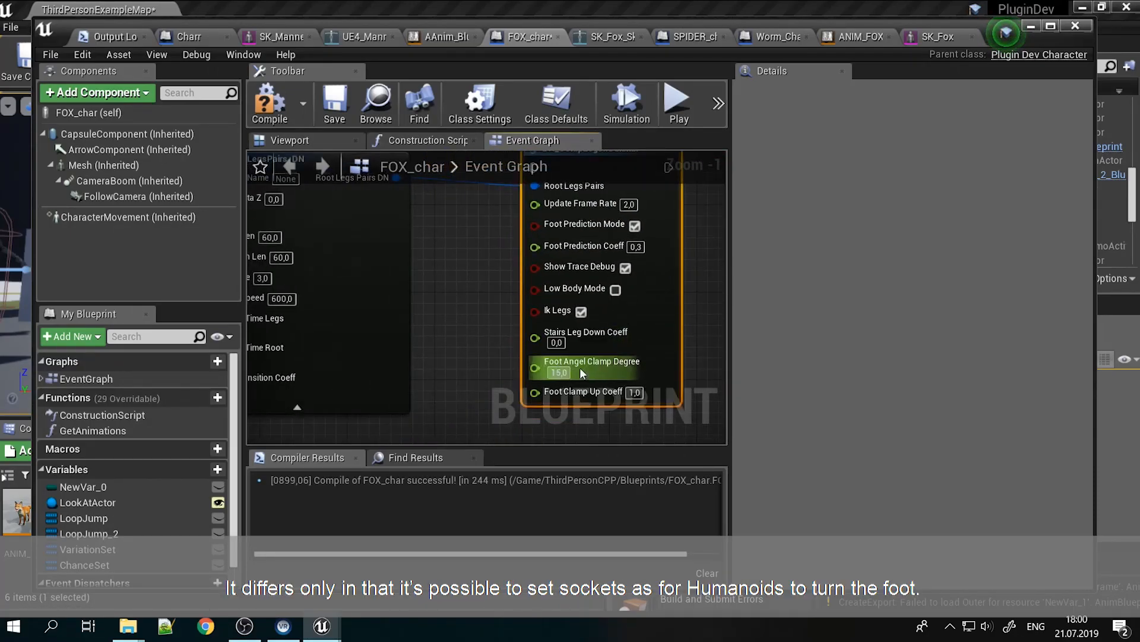
# Review the rear and front socket names in both Make LegsPairs_DN nodes for the hind and front legs
pyautogui.moveTo(479, 316); pyautogui.dragTo(640, 382, button='right')
pyautogui.moveTo(336, 343); pyautogui.dragTo(683, 336, button='right')
pyautogui.moveTo(508, 344); pyautogui.dragTo(517, 381, button='right')
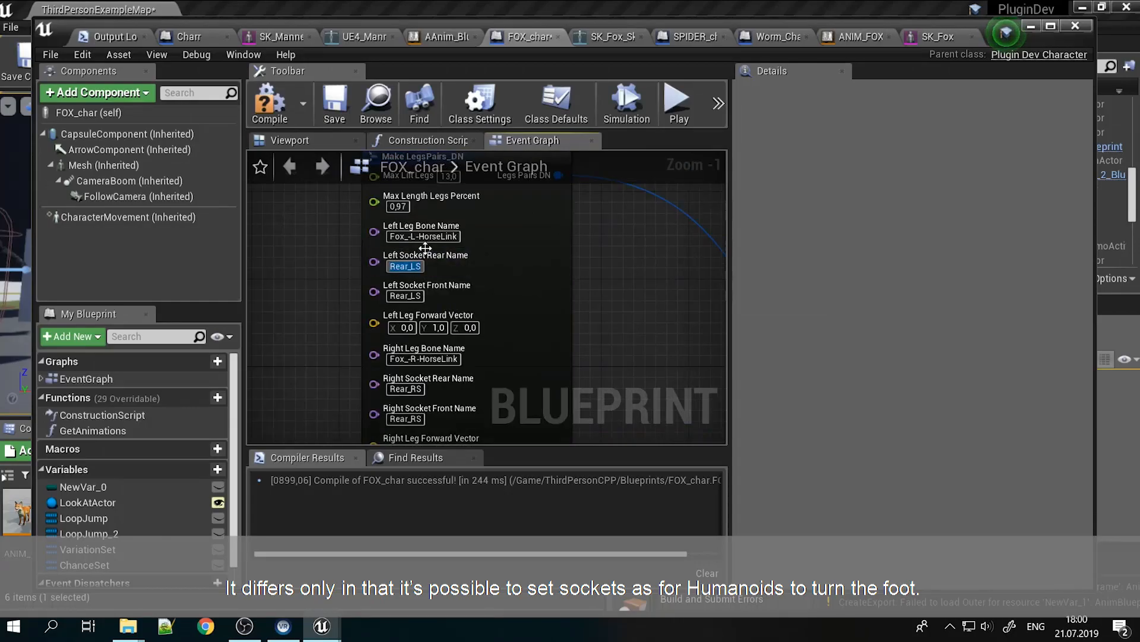
pyautogui.click(406, 295)
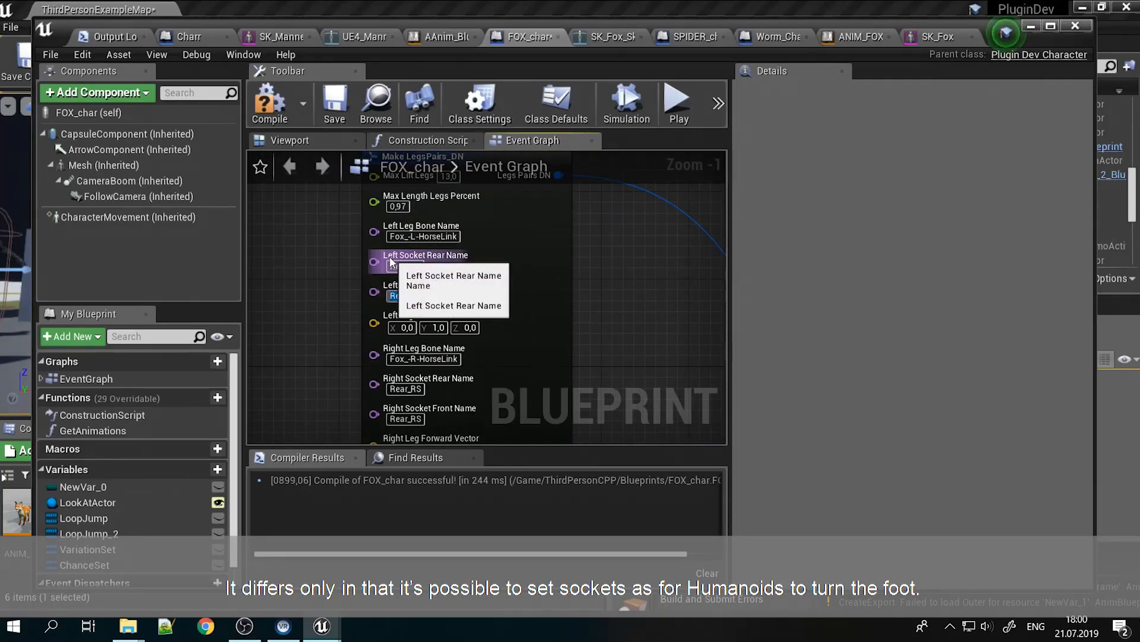
pyautogui.moveTo(598, 355); pyautogui.dragTo(597, 165, button='right')
pyautogui.moveTo(459, 356); pyautogui.dragTo(439, 315, button='right')
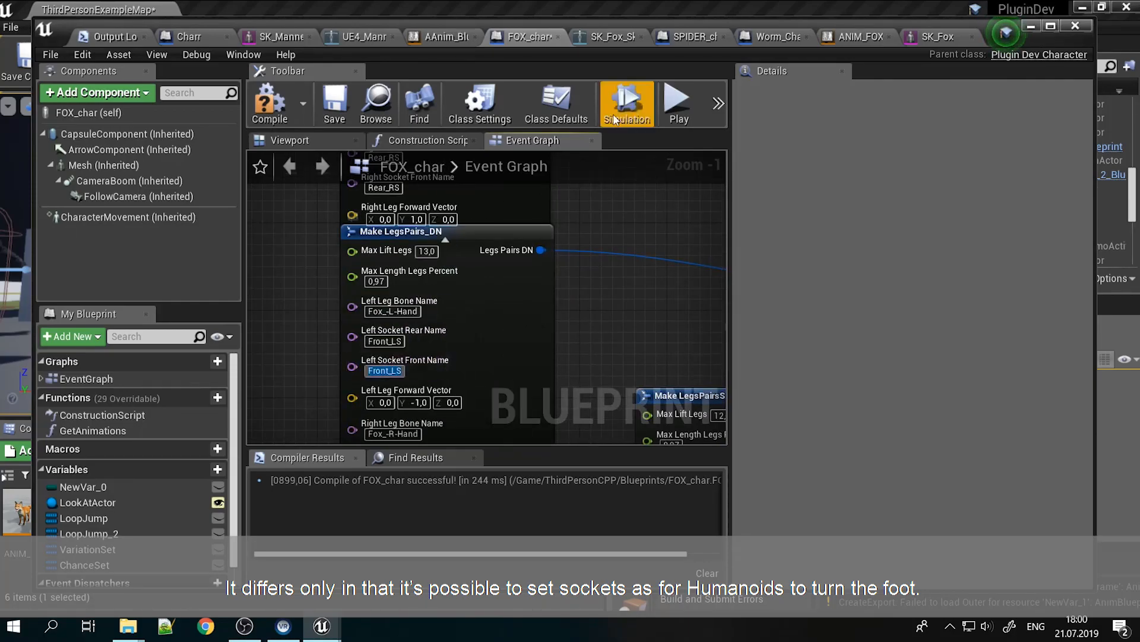
# Examine the Front_LS socket under Fox_-L-Hand and the hind foot in the fox skeleton, and return to the FOX_char event graph
pyautogui.click(612, 37)
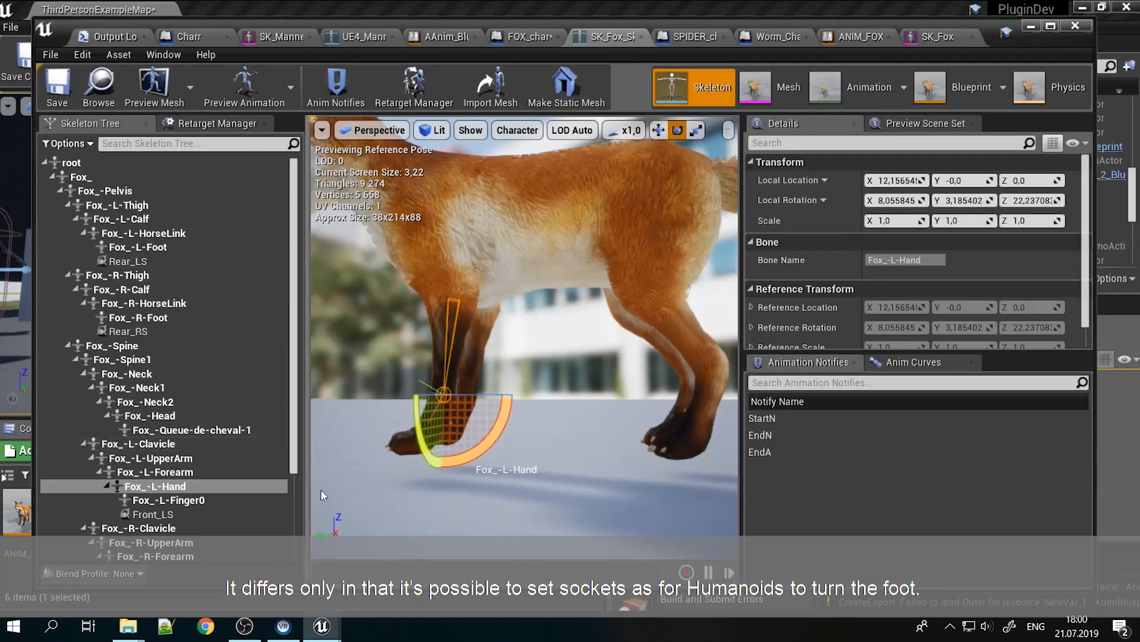
pyautogui.click(253, 513)
pyautogui.moveTo(512, 440); pyautogui.dragTo(550, 406, button='right')
pyautogui.moveTo(493, 366); pyautogui.dragTo(530, 359, button='right')
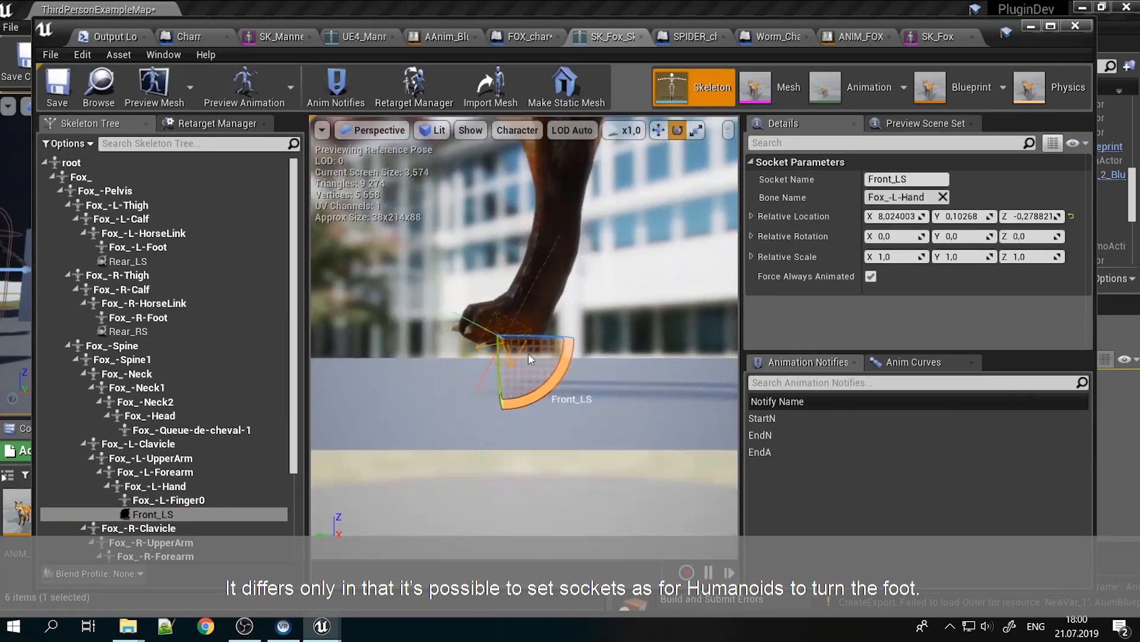
pyautogui.moveTo(524, 317); pyautogui.dragTo(526, 427, button='right')
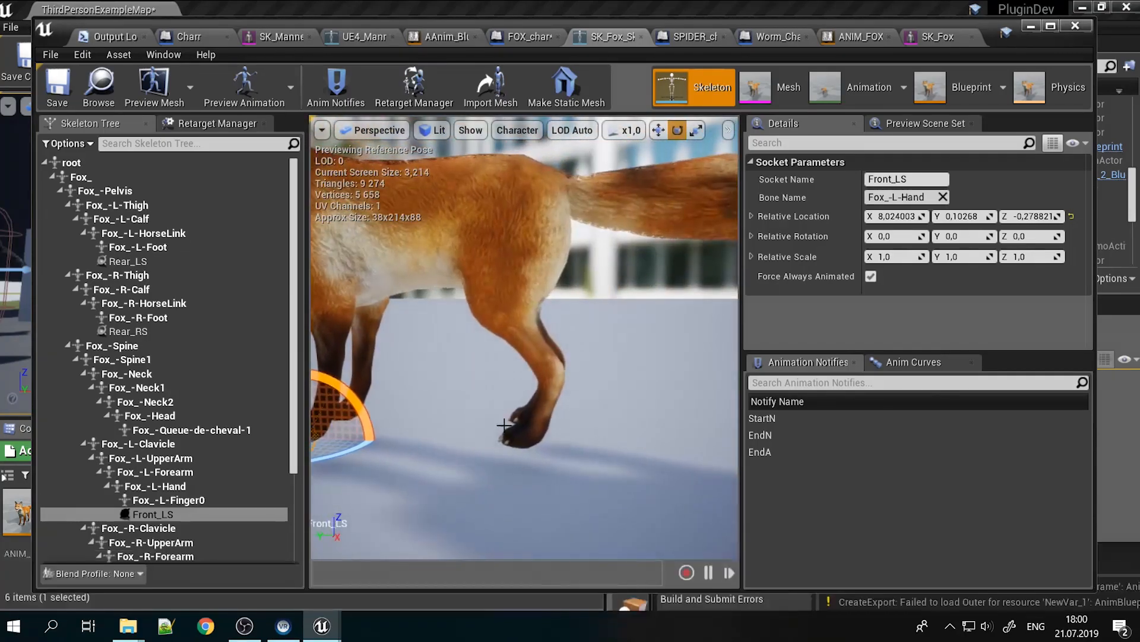
pyautogui.click(511, 37)
pyautogui.moveTo(567, 323); pyautogui.dragTo(495, 561, button='right')
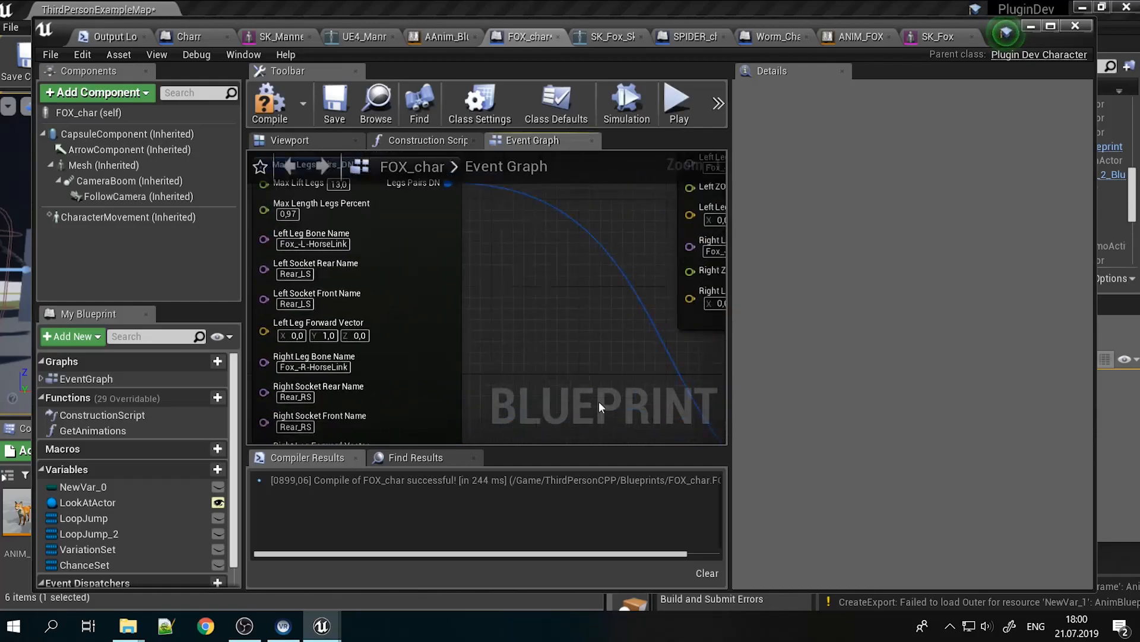
pyautogui.moveTo(578, 412); pyautogui.dragTo(285, 290, button='right')
pyautogui.moveTo(436, 353); pyautogui.dragTo(273, 151, button='right')
pyautogui.moveTo(483, 270); pyautogui.dragTo(359, 307, button='right')
pyautogui.moveTo(358, 307); pyautogui.dragTo(295, 294, button='right')
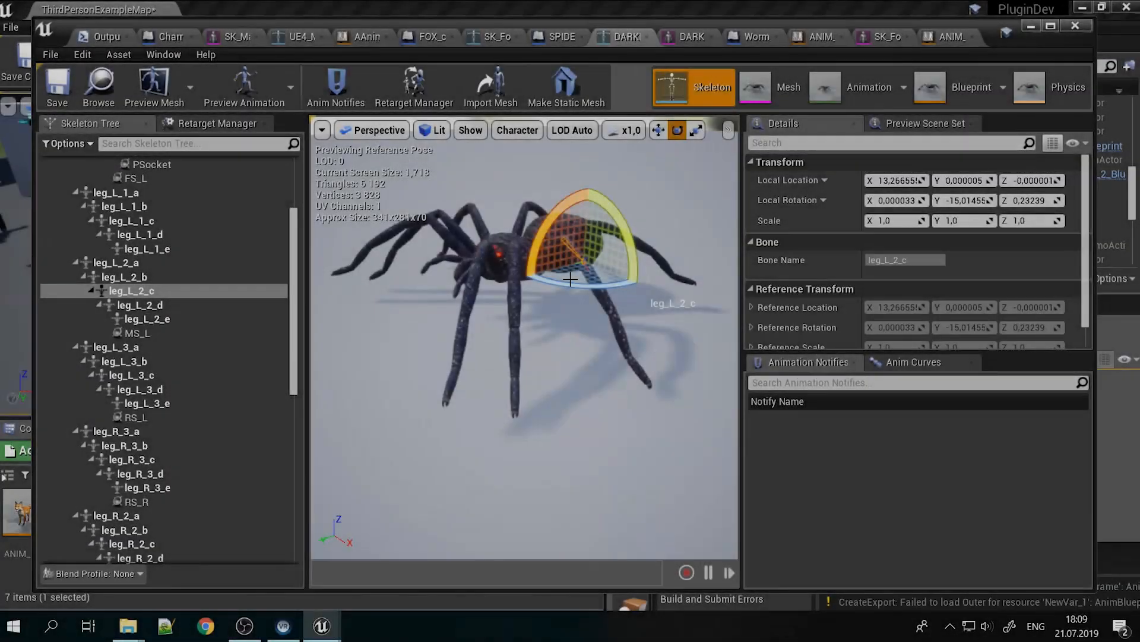
# Examine the leg_L_2 bone chain in the spider skeleton, from leg_L_2_a down to leg_L_2_e
pyautogui.moveTo(534, 386); pyautogui.dragTo(380, 386)
pyautogui.click(128, 291)
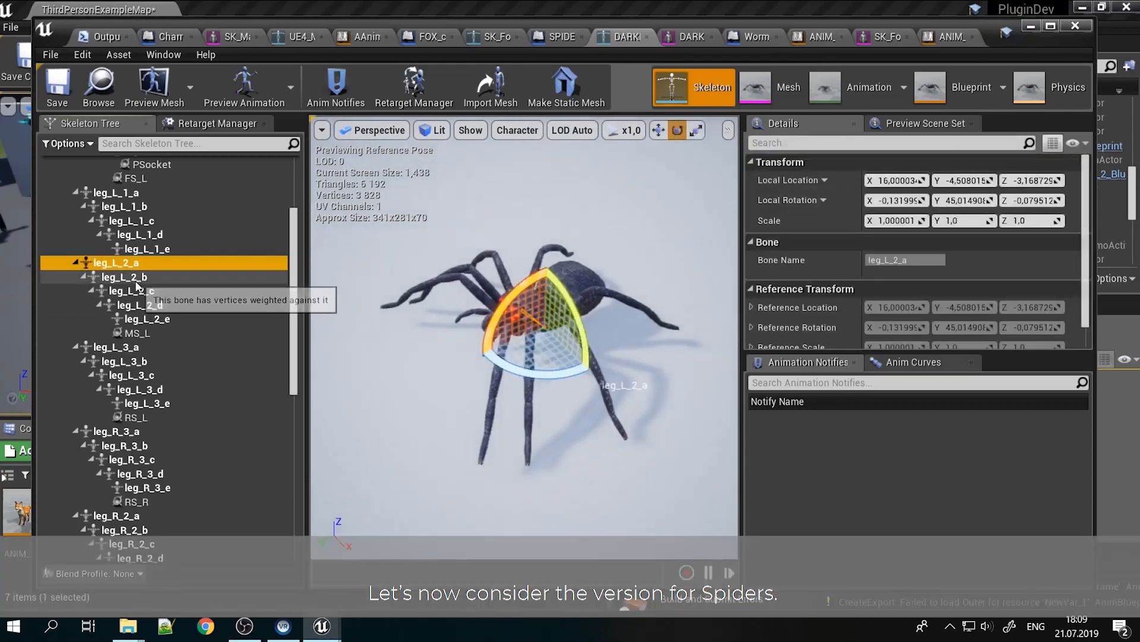
pyautogui.click(142, 306)
pyautogui.click(146, 319)
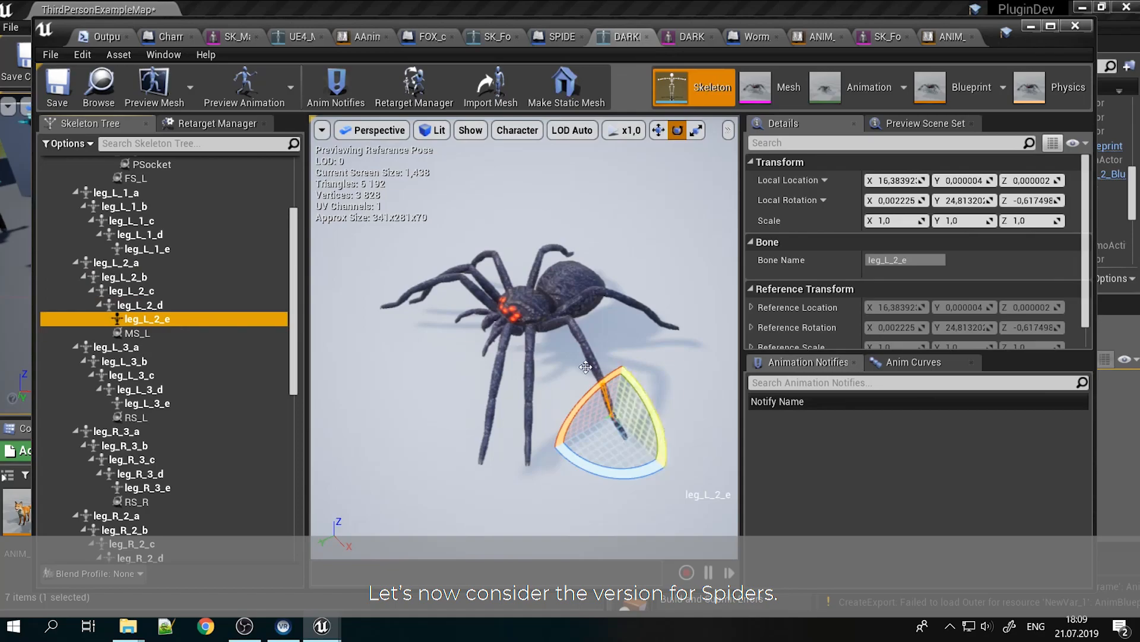
# Add a DN_SetupLegsIKSpiderSimple node in an empty area of the SPIDER_char event graph
pyautogui.click(557, 38)
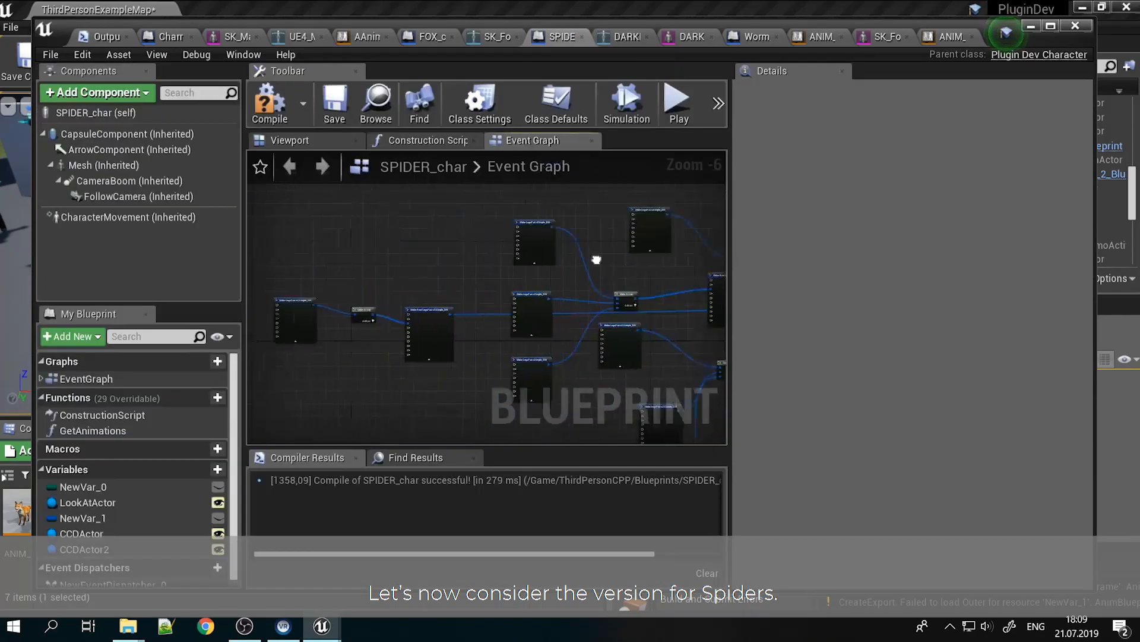
pyautogui.rightClick(414, 280)
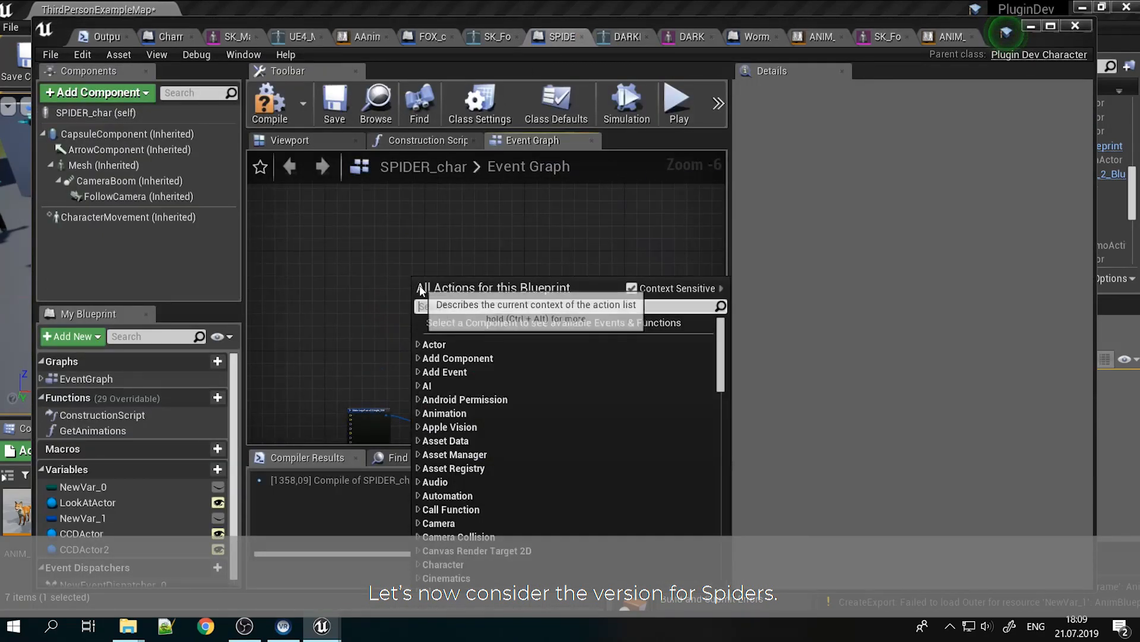
pyautogui.write('legsik')
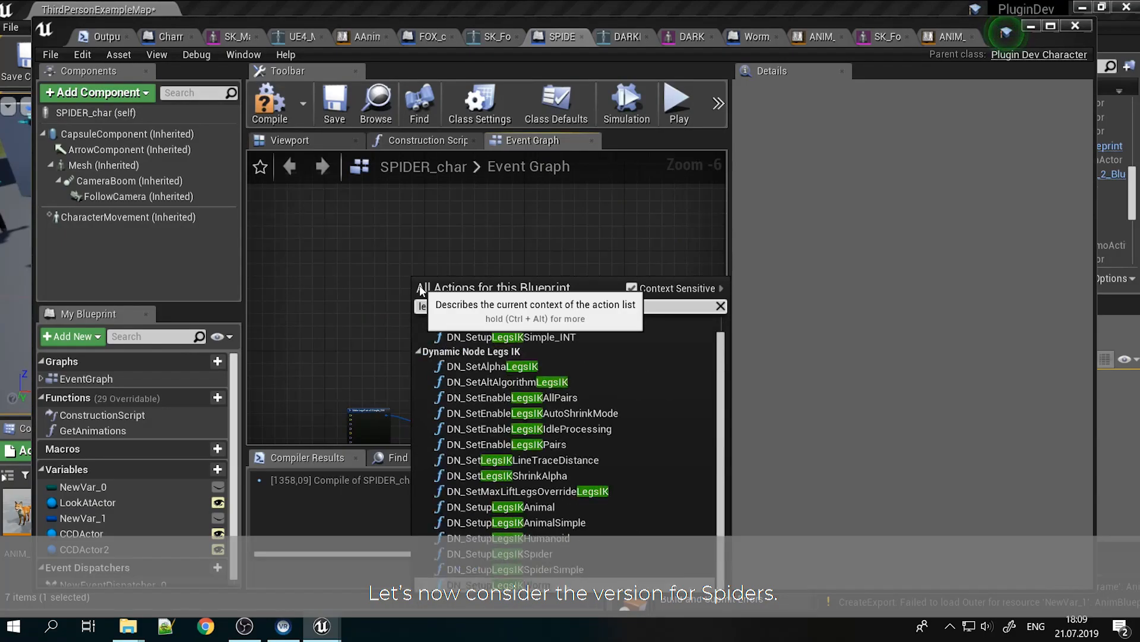
pyautogui.click(553, 571)
pyautogui.scroll(5, 458, 347)
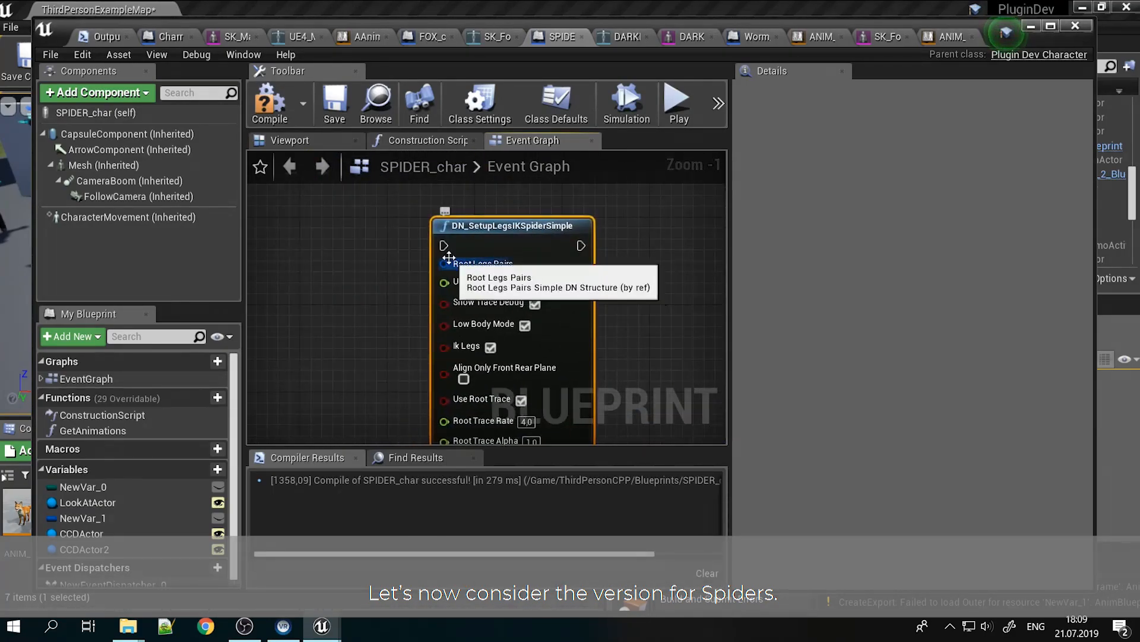
# Feed the setup node's Root Legs Pairs input from a new Make RootLegsPairsSimple_DN node and expand that node's hidden inputs
pyautogui.moveTo(443, 263); pyautogui.dragTo(344, 299)
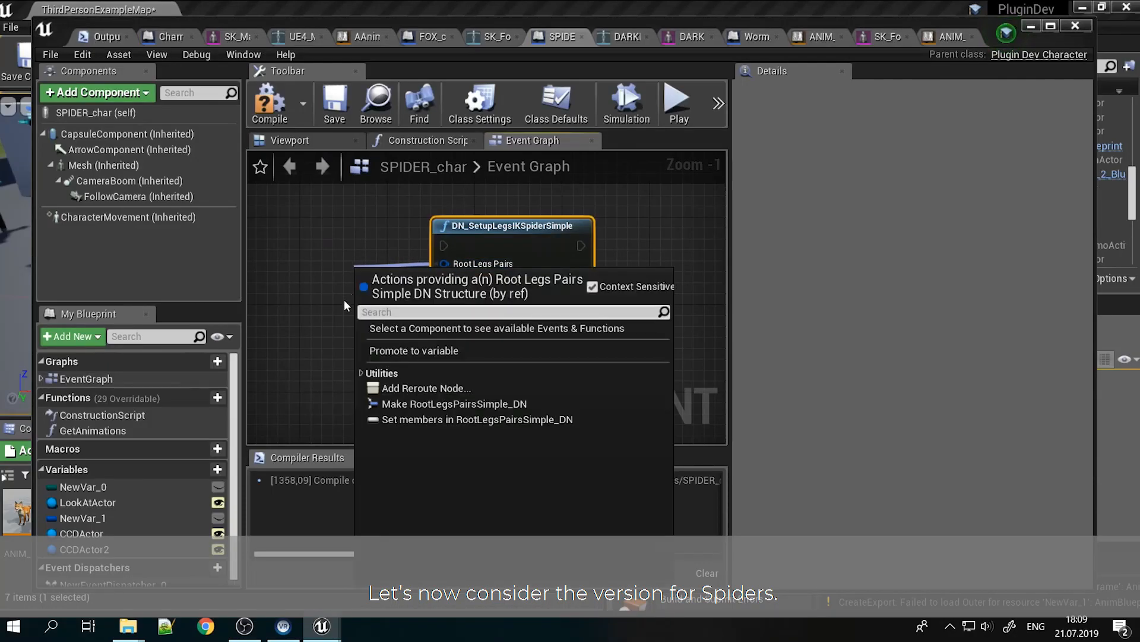
pyautogui.click(416, 404)
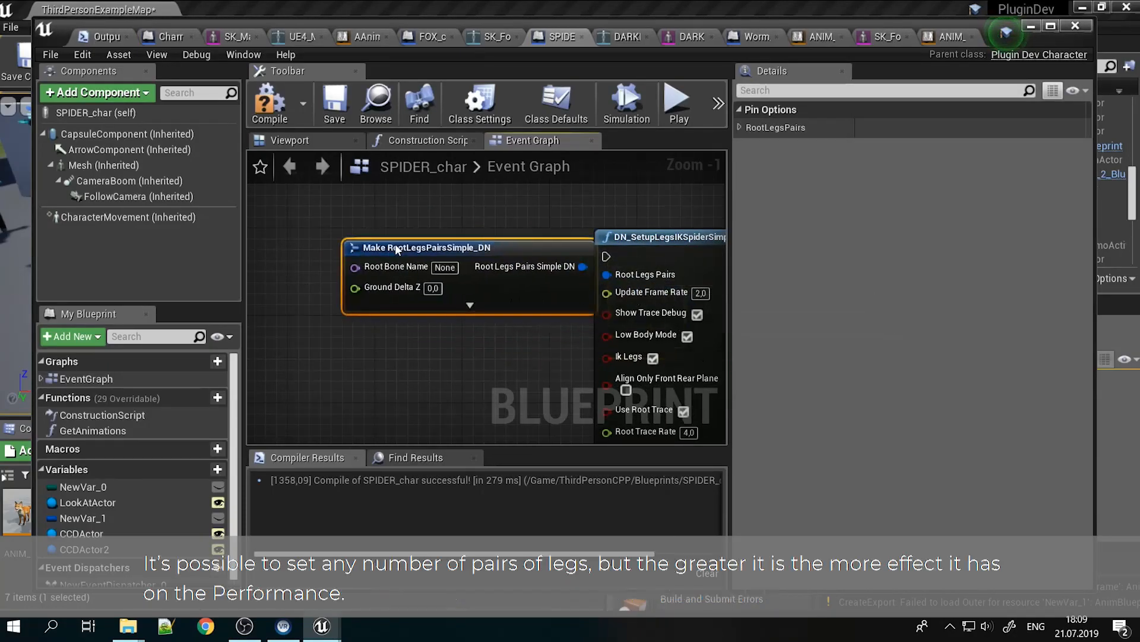
pyautogui.moveTo(397, 249); pyautogui.dragTo(364, 249)
pyautogui.click(436, 304)
# Feed the Legs input of the Make RootLegsPairsSimple_DN node from a new Make Array node with three elements
pyautogui.moveTo(451, 374); pyautogui.dragTo(671, 378, button='right')
pyautogui.moveTo(512, 295); pyautogui.dragTo(362, 282)
pyautogui.click(416, 417)
pyautogui.moveTo(347, 383); pyautogui.dragTo(489, 372, button='right')
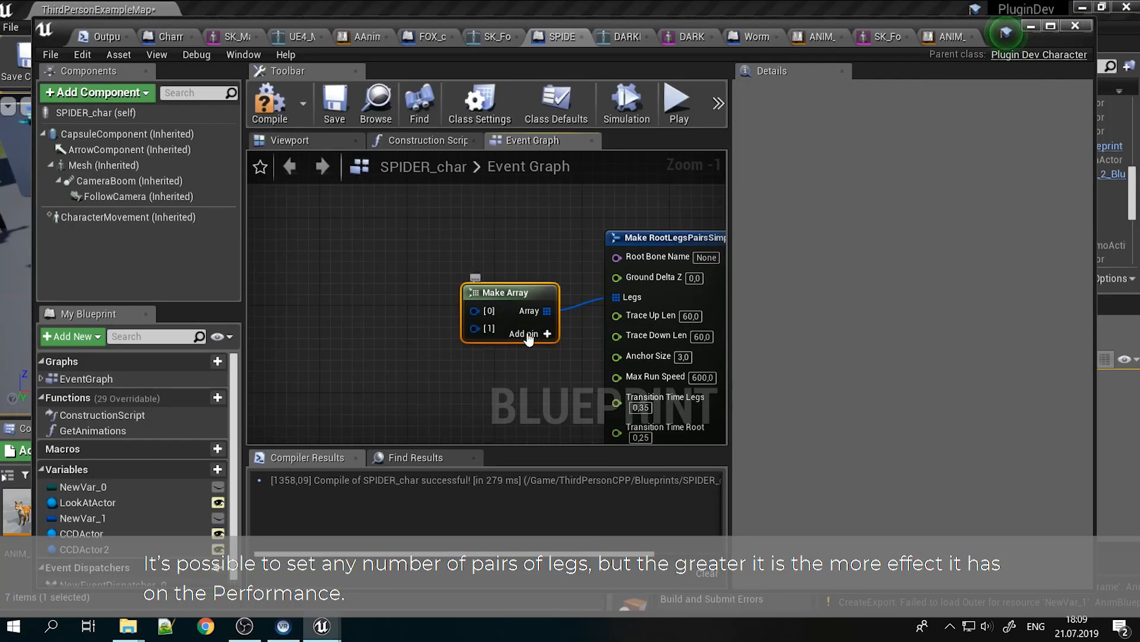
pyautogui.moveTo(486, 355); pyautogui.dragTo(579, 358, button='right')
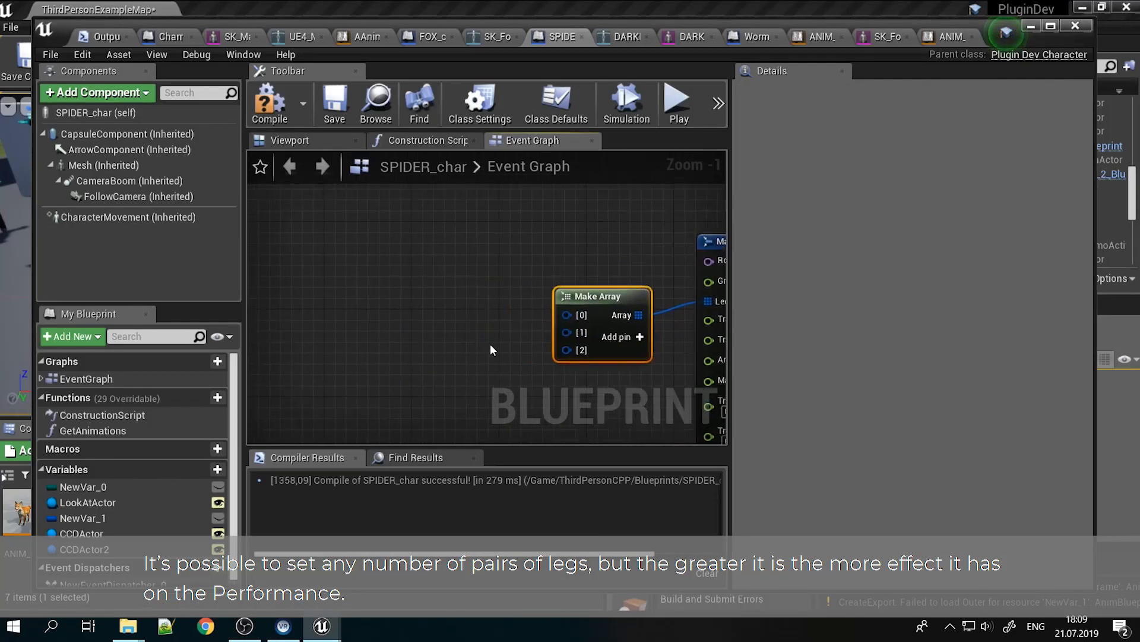
# Create three Make LegsPairsSimple_DN nodes and connect them to elements 0, 1 and 2 of the Make Array node
pyautogui.moveTo(567, 315); pyautogui.dragTo(305, 206)
pyautogui.click(483, 398)
pyautogui.hotkey('ctrl', 'w')
pyautogui.moveTo(410, 338); pyautogui.dragTo(333, 300)
pyautogui.moveTo(367, 390); pyautogui.dragTo(361, 325, button='right')
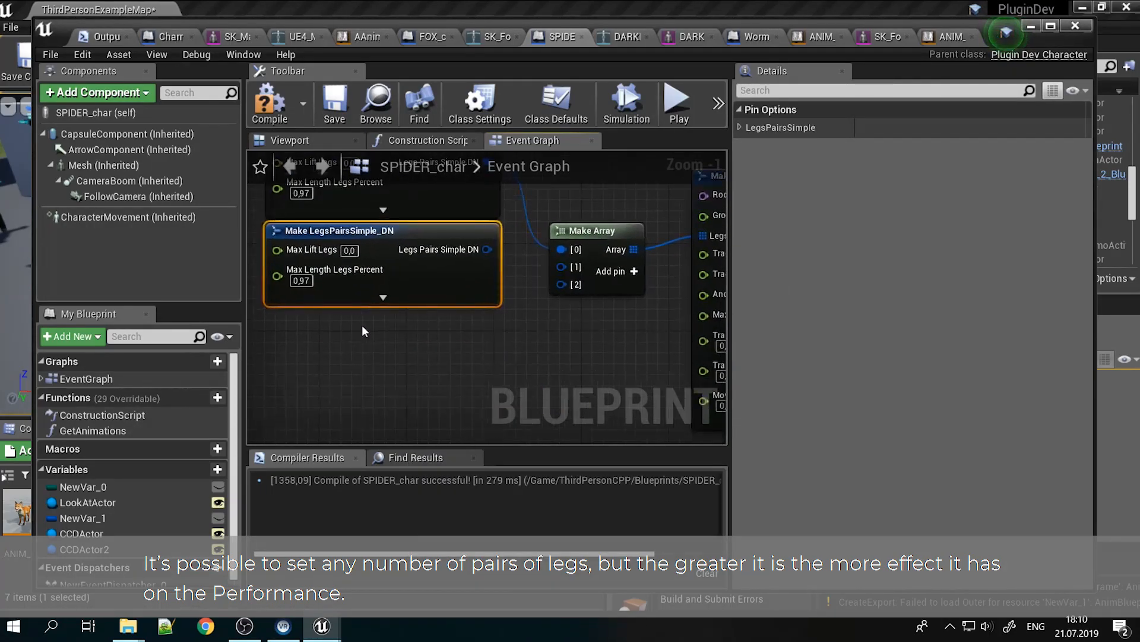
pyautogui.hotkey('ctrl', 'w')
pyautogui.moveTo(407, 362); pyautogui.dragTo(328, 322)
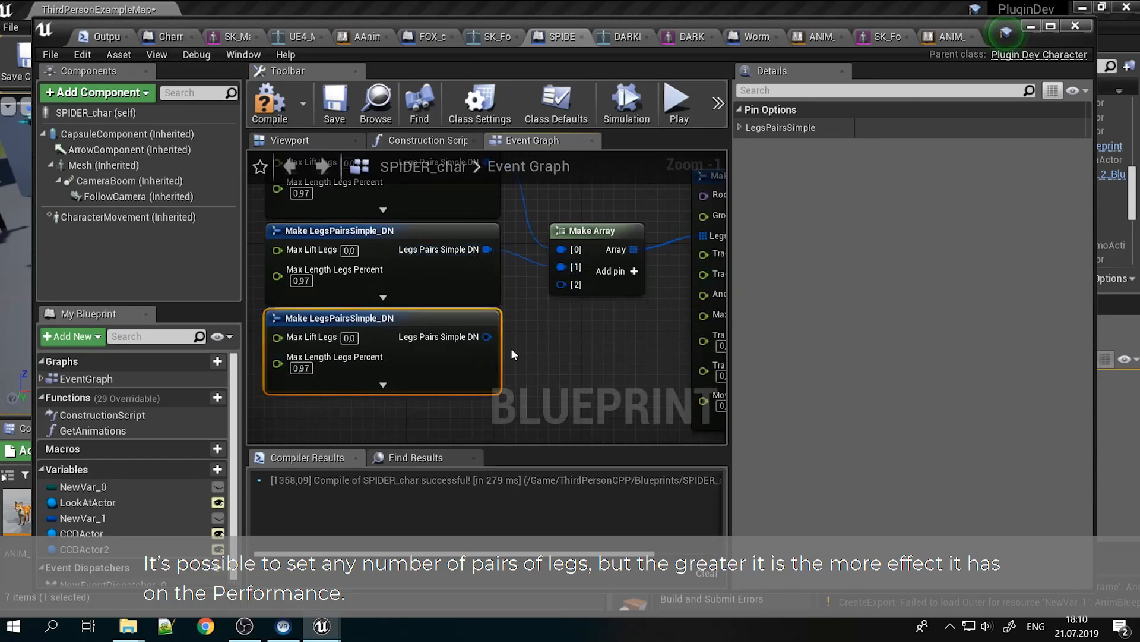
pyautogui.moveTo(486, 336); pyautogui.dragTo(582, 284)
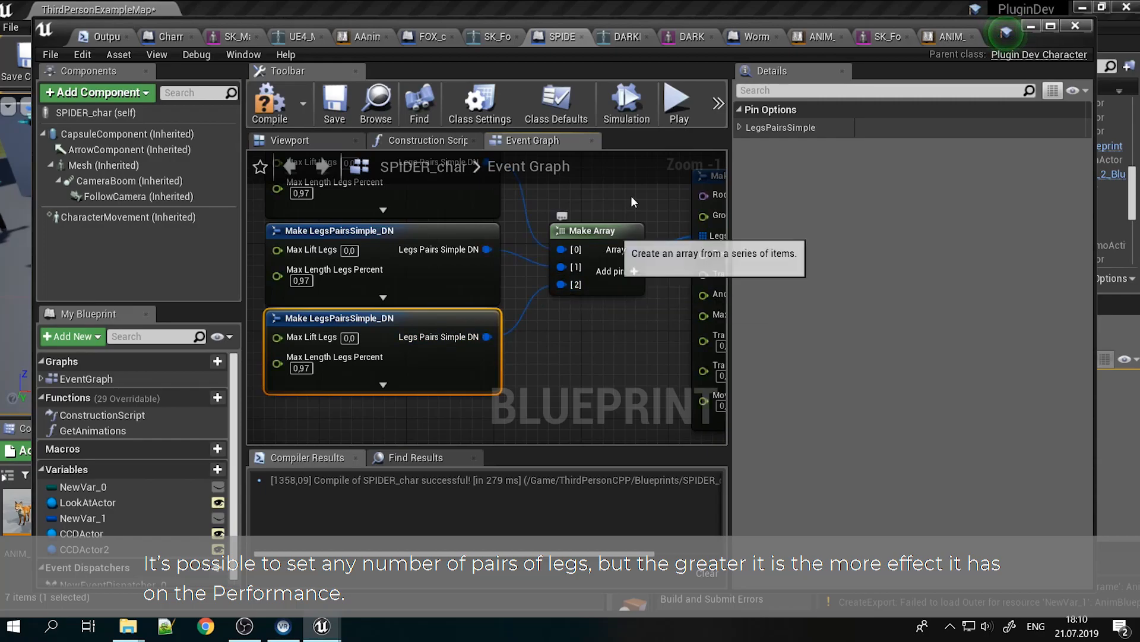
# Look over the spider's leg pairs in the skeleton and return to the SPIDER_char event graph
pyautogui.click(623, 36)
pyautogui.keyDown('alt'); pyautogui.moveTo(629, 285); pyautogui.dragTo(451, 350); pyautogui.keyUp('alt')
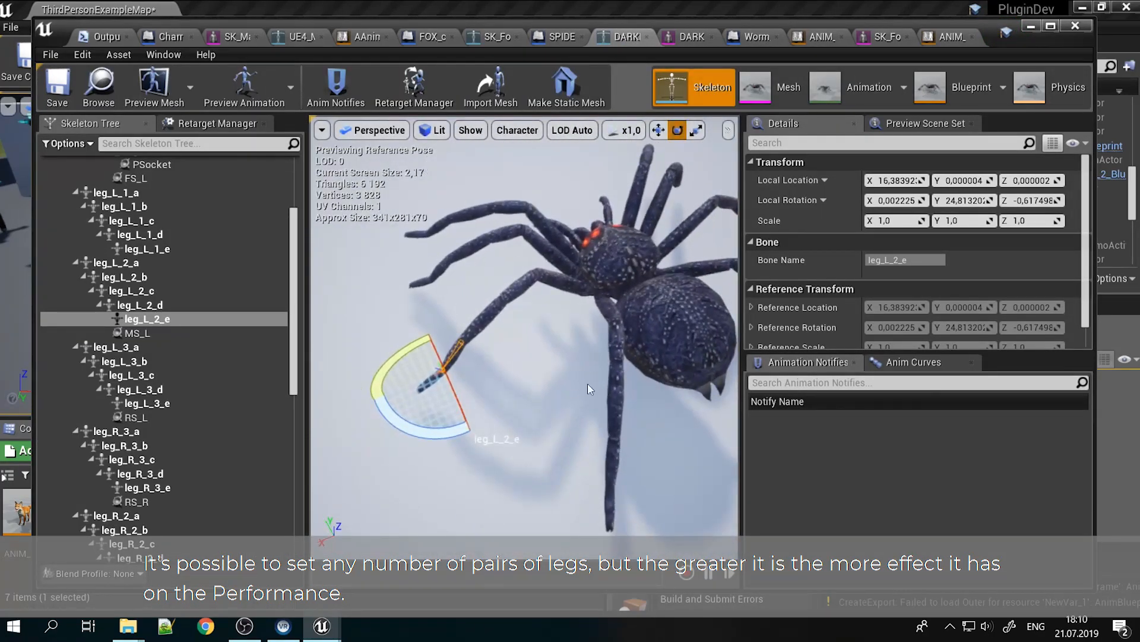
pyautogui.click(566, 39)
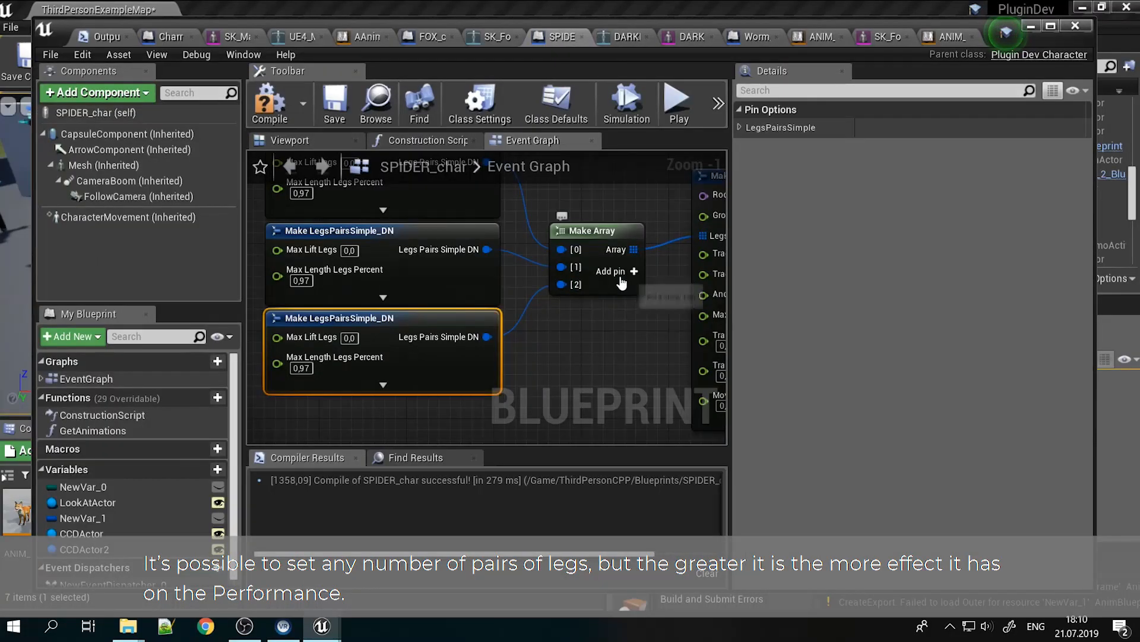
# Add a fourth array element fed by a new Make LegsPairsSimple_DN node placed below the other leg pairs
pyautogui.moveTo(561, 302); pyautogui.dragTo(492, 276)
pyautogui.click(562, 414)
pyautogui.moveTo(578, 233); pyautogui.dragTo(553, 350, button='right')
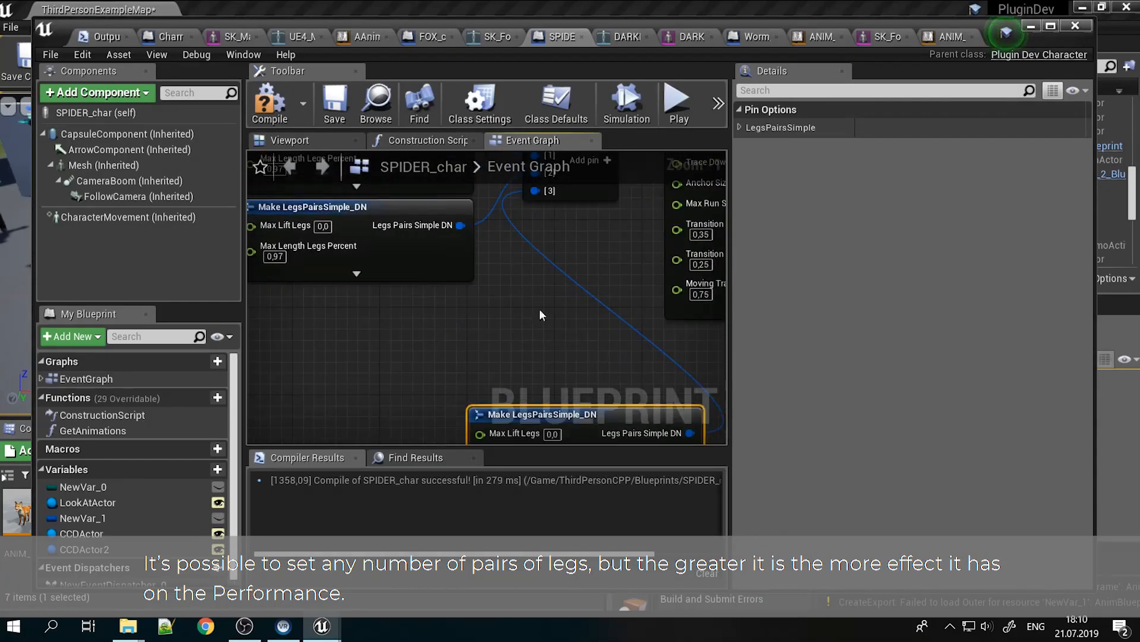
pyautogui.moveTo(570, 414); pyautogui.dragTo(364, 326)
pyautogui.moveTo(519, 235); pyautogui.dragTo(507, 326, button='right')
# Delete the third and fourth Make LegsPairsSimple_DN nodes and remove the last element from the Make Array node
pyautogui.moveTo(515, 329); pyautogui.dragTo(419, 419)
pyautogui.press('Delete')
pyautogui.moveTo(389, 198); pyautogui.dragTo(415, 260, button='right')
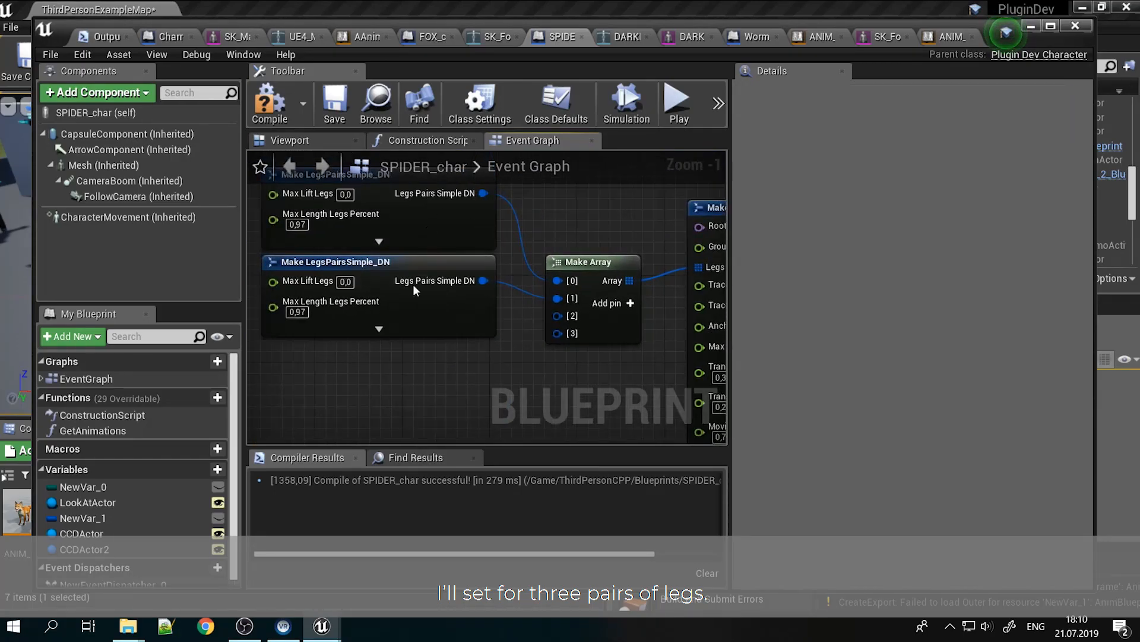
pyautogui.moveTo(558, 336); pyautogui.dragTo(550, 335, button='right')
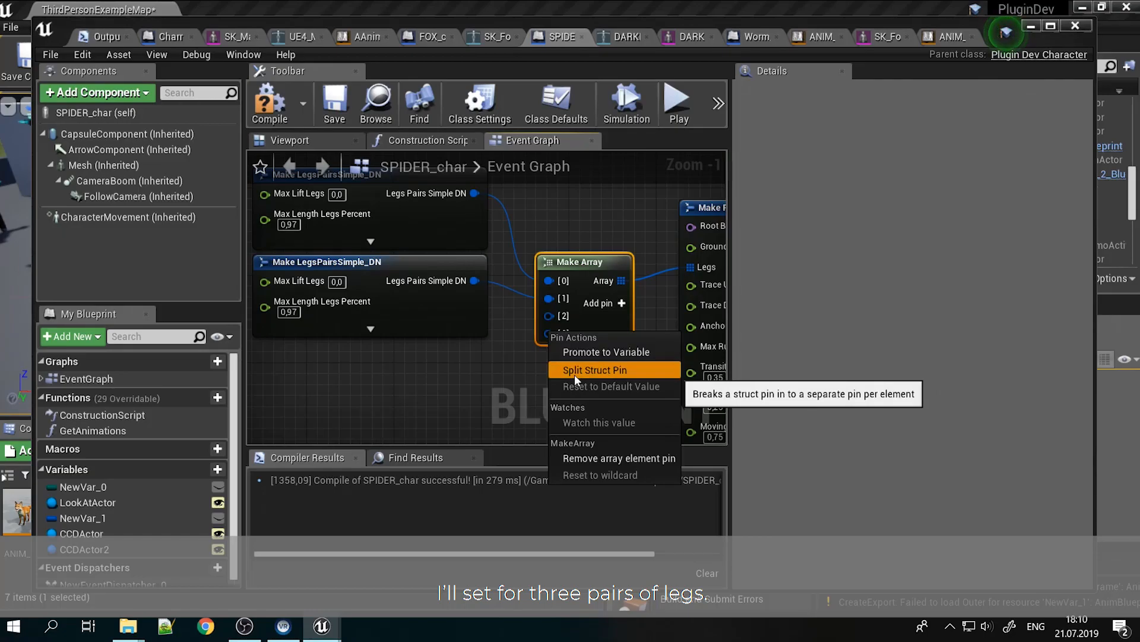
pyautogui.click(618, 458)
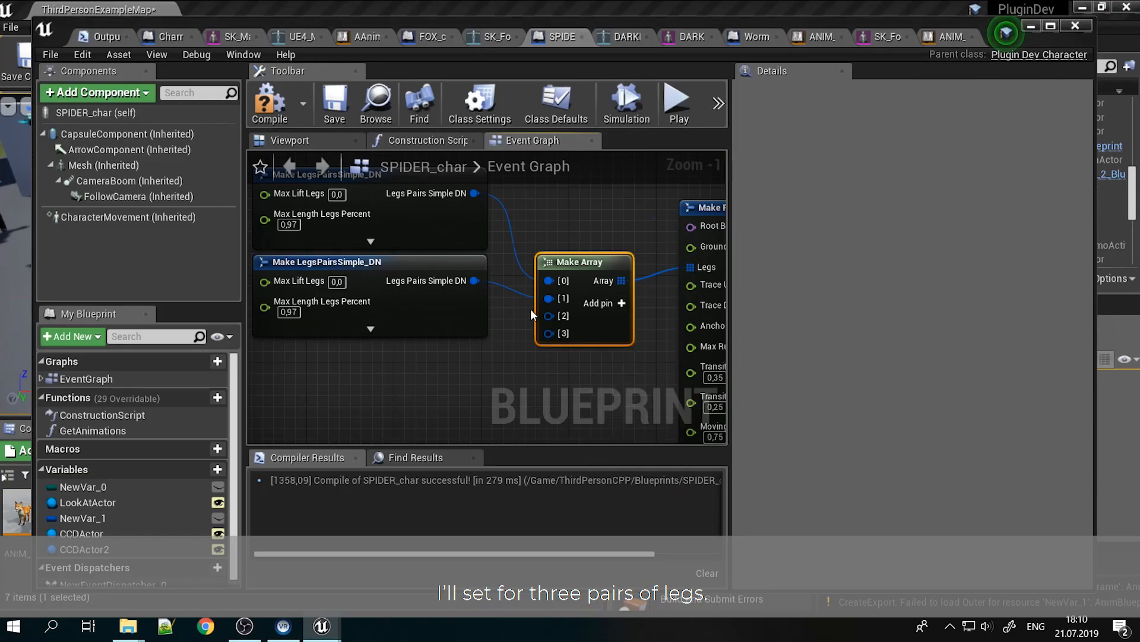
# Connect a new Make LegsPairsSimple_DN node to array element 2 and place it below the second leg pair
pyautogui.moveTo(547, 316); pyautogui.dragTo(477, 392)
pyautogui.click(562, 205)
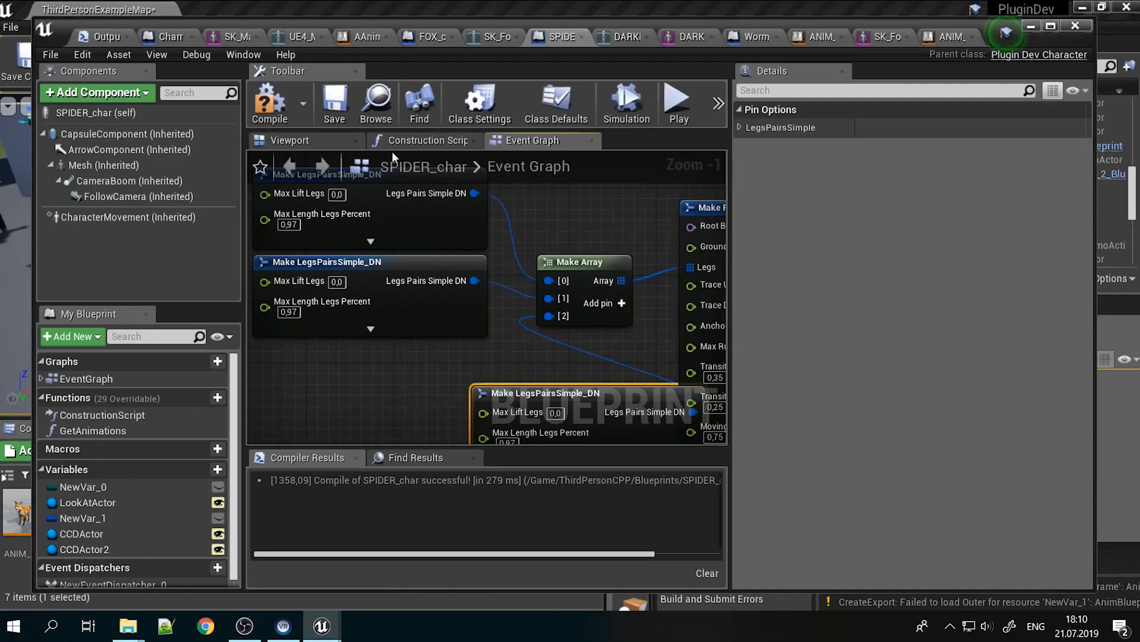
pyautogui.moveTo(586, 396); pyautogui.dragTo(383, 370)
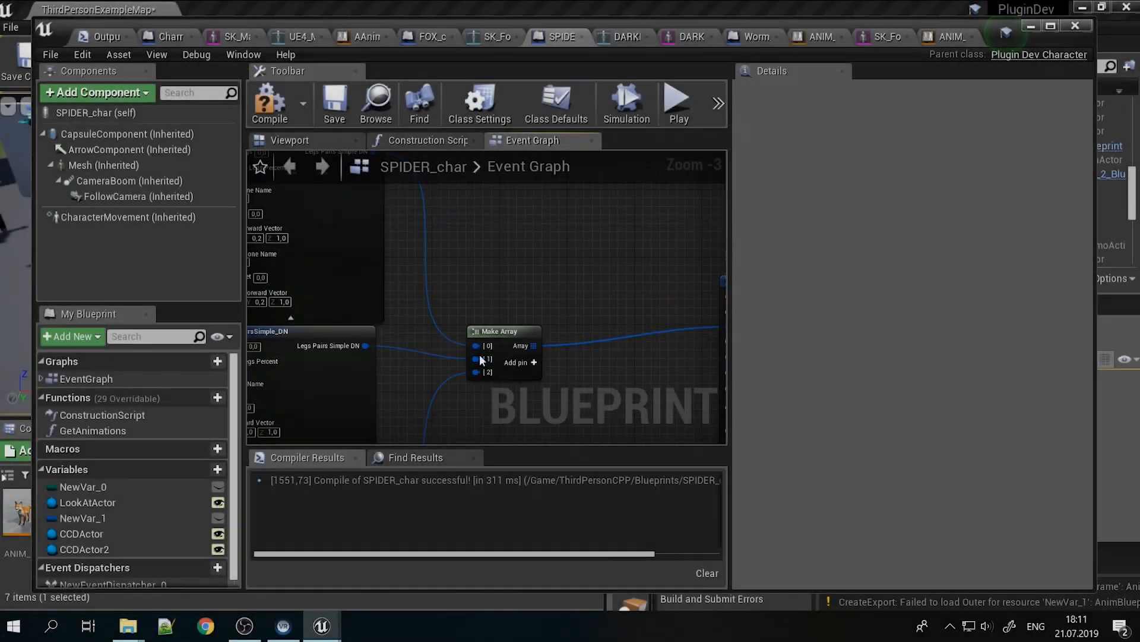
# Review the left and right leg bone names in the topmost Make LegsPairsSimple_DN node
pyautogui.moveTo(488, 286); pyautogui.dragTo(615, 393, button='right')
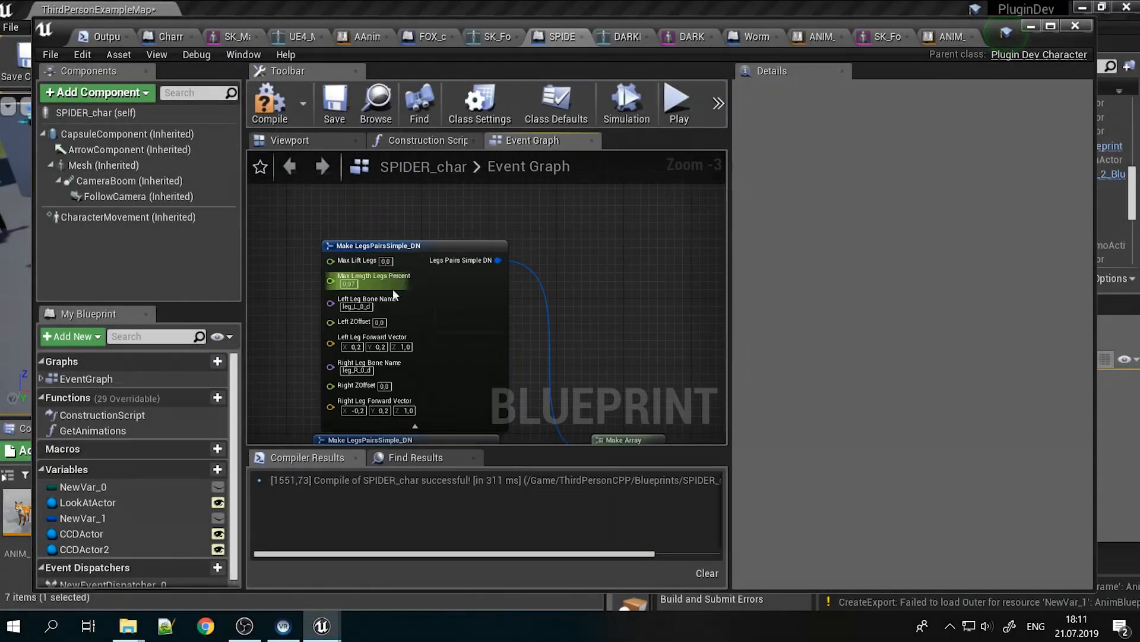
pyautogui.scroll(3, 360, 285)
pyautogui.moveTo(435, 317); pyautogui.dragTo(445, 274, button='right')
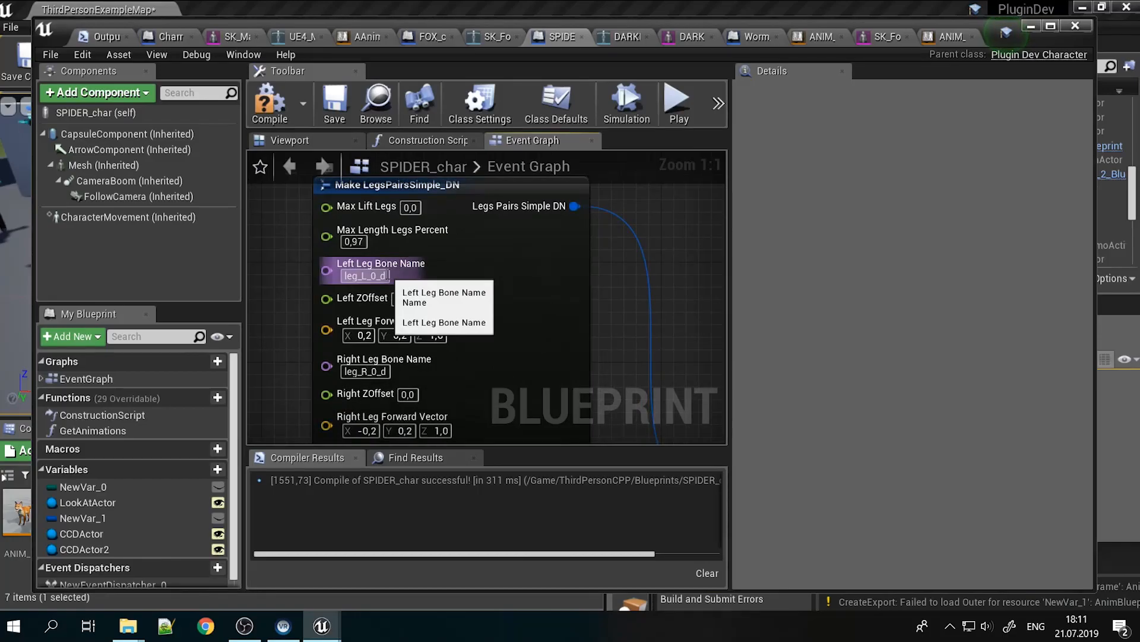
# Select leg_L_0_d in the spider skeleton and shift it slightly to examine its place in the front leg
pyautogui.click(627, 37)
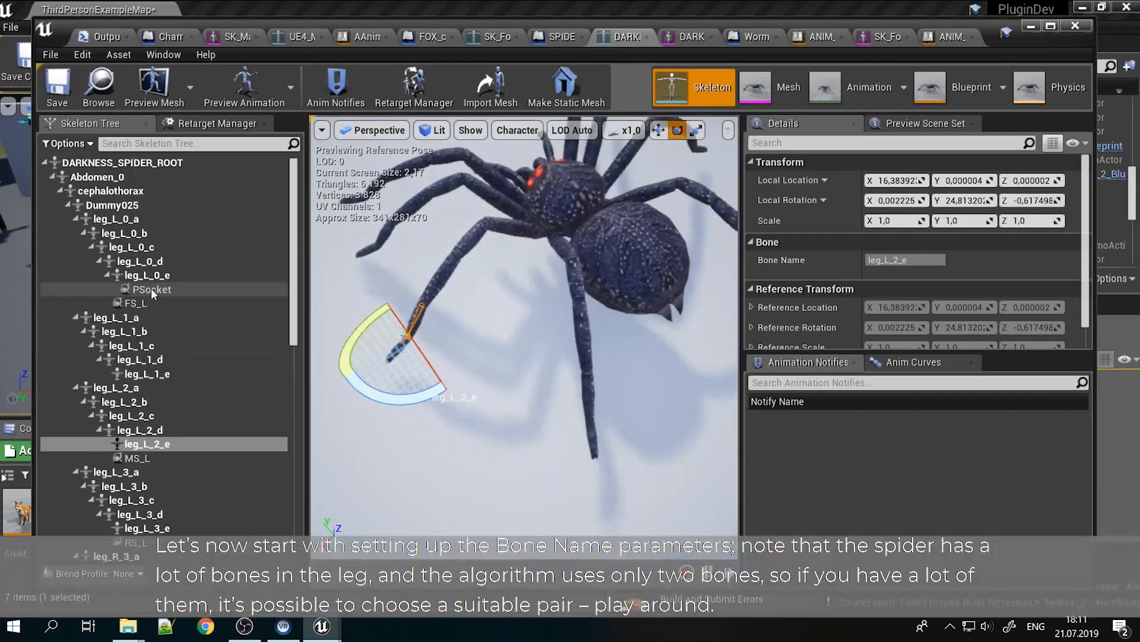
pyautogui.click(141, 262)
pyautogui.moveTo(523, 336); pyautogui.dragTo(647, 362, button='right')
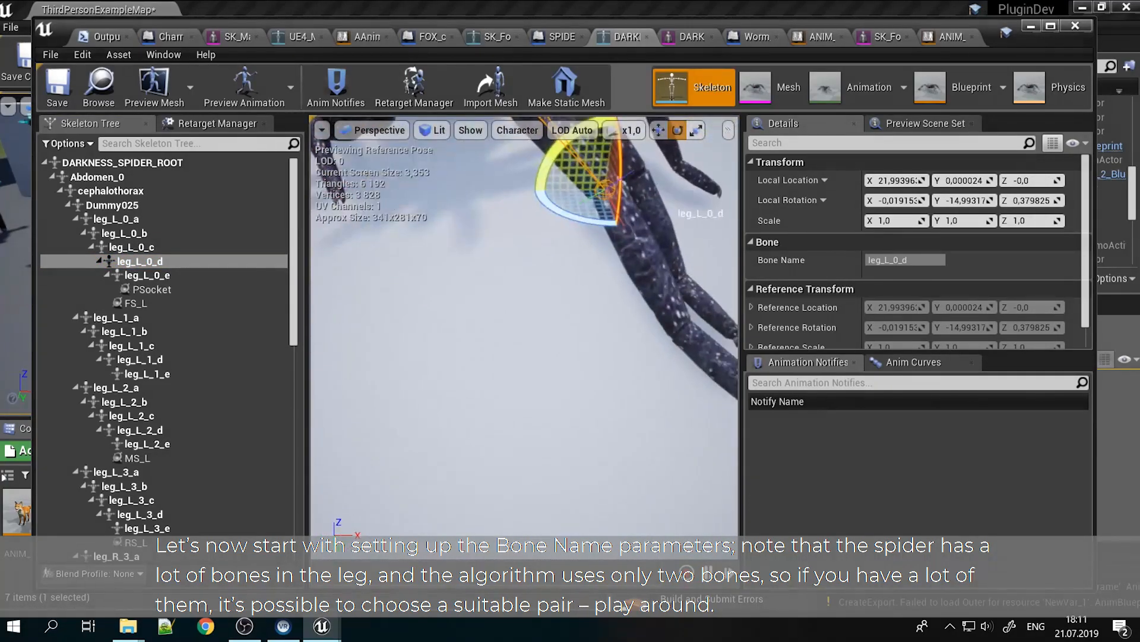
pyautogui.moveTo(463, 265); pyautogui.dragTo(475, 237, button='right')
pyautogui.press('w')
pyautogui.moveTo(480, 295); pyautogui.dragTo(460, 255, button='right')
pyautogui.scroll(-4, 489, 305)
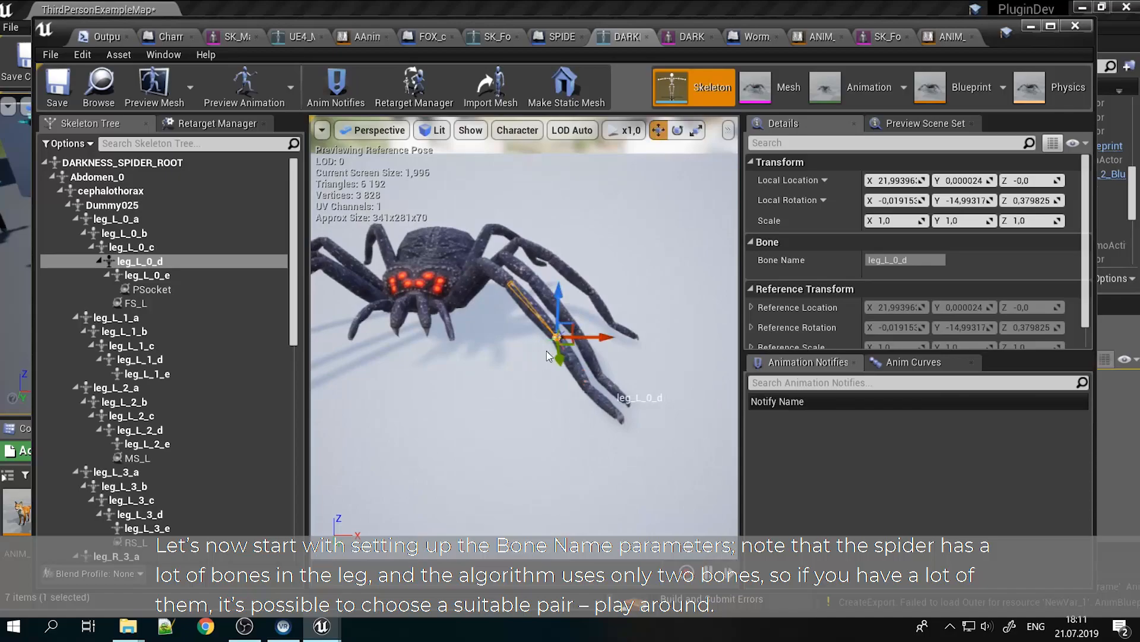
pyautogui.scroll(3, 550, 354)
pyautogui.moveTo(579, 311); pyautogui.dragTo(588, 318)
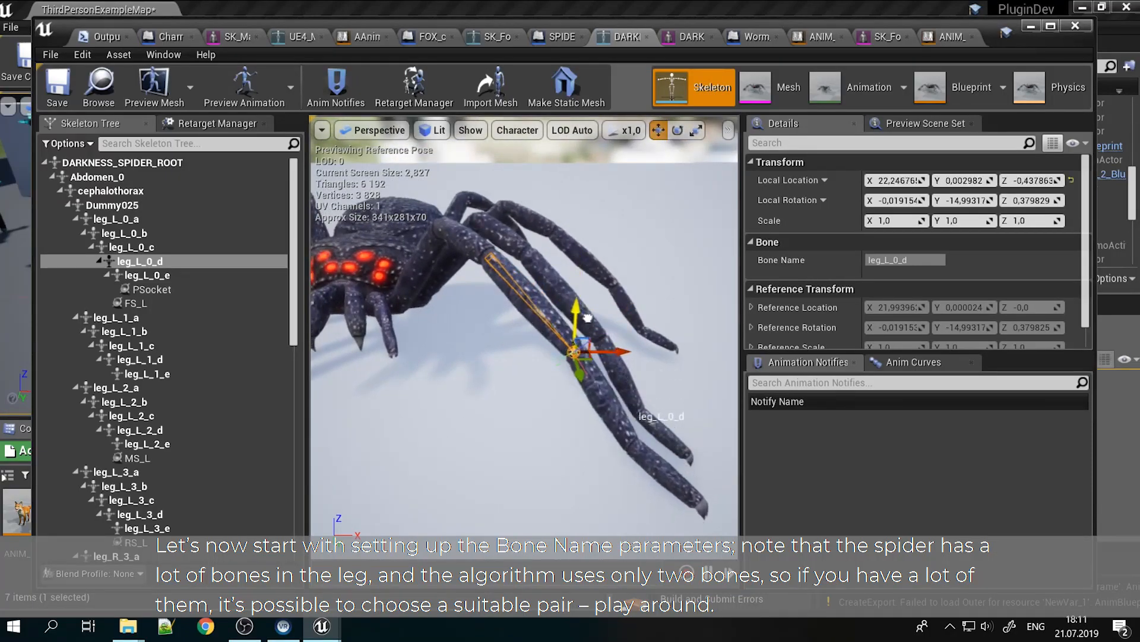
# Compare the upper bones leg_L_0_c and leg_L_0_b with leg_L_0_d in the spider's front left leg
pyautogui.click(148, 247)
pyautogui.click(170, 234)
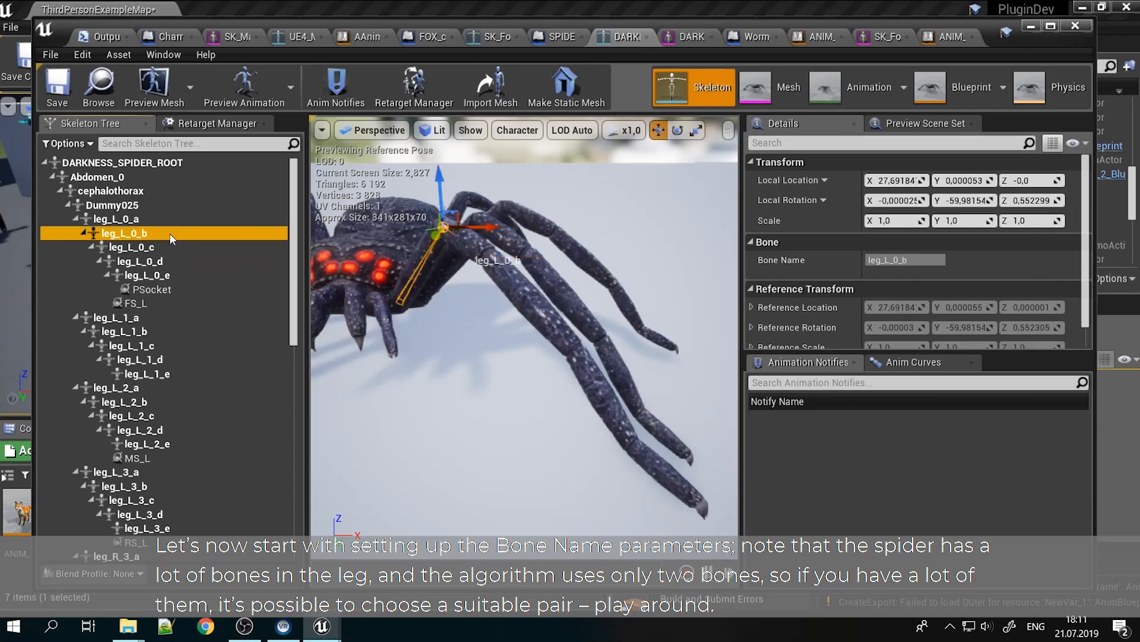
pyautogui.click(159, 264)
pyautogui.keyDown('alt'); pyautogui.moveTo(557, 372); pyautogui.dragTo(559, 345); pyautogui.keyUp('alt')
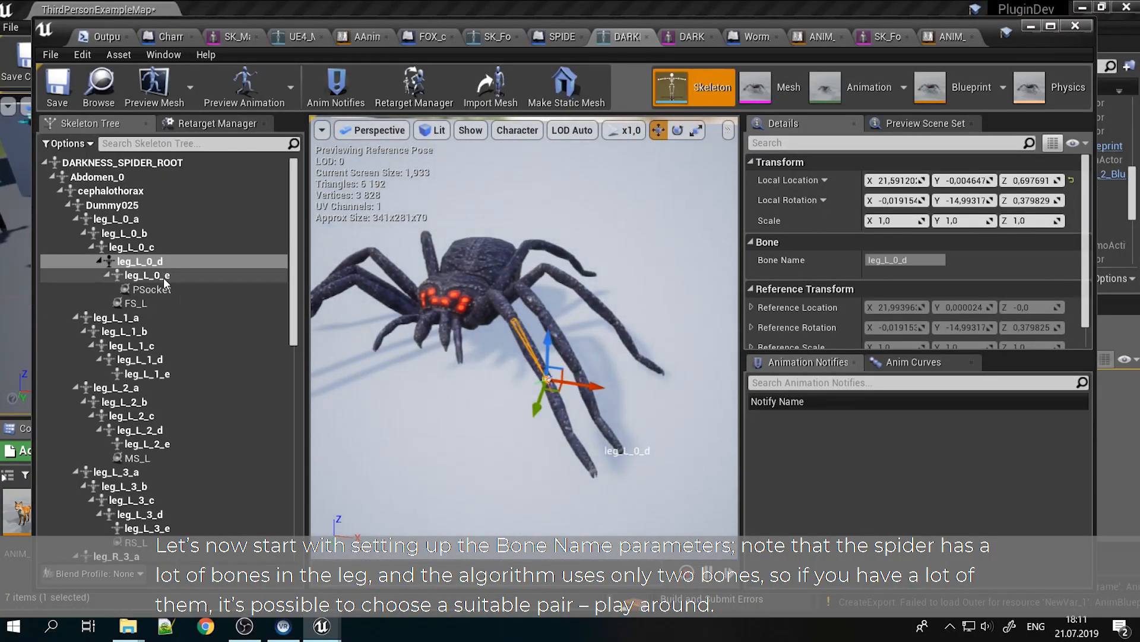
# Examine the matching bones leg_L_1_d and leg_L_3_d in the spider's other left legs
pyautogui.click(143, 359)
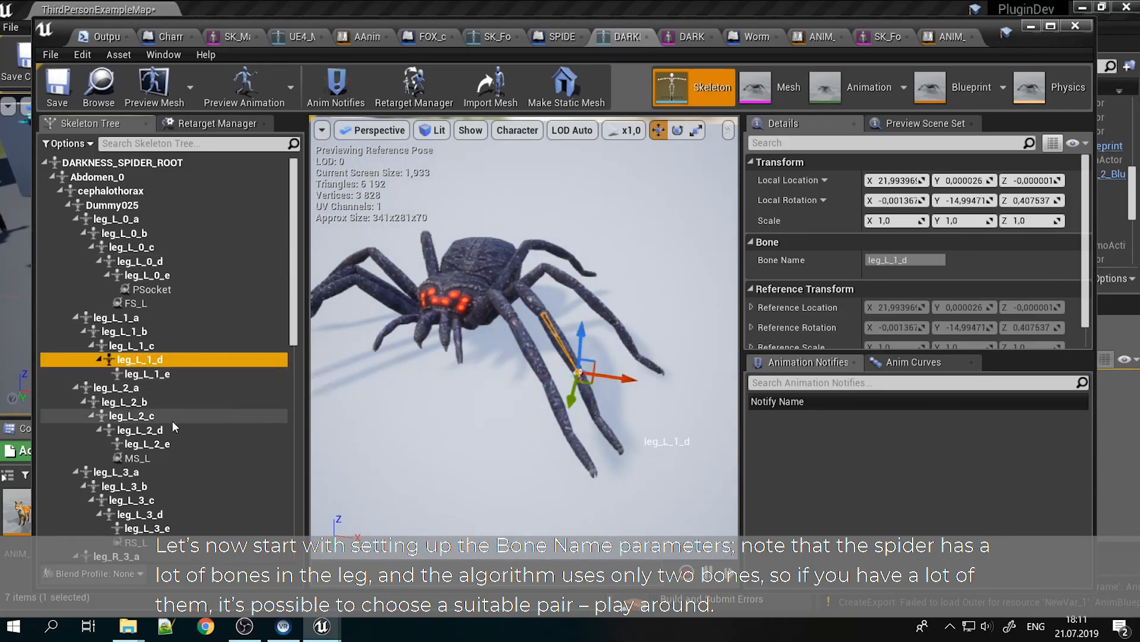
pyautogui.click(153, 514)
pyautogui.moveTo(514, 439)
pyautogui.mouseDown(button='right')
pyautogui.moveTo(463, 416)
pyautogui.moveTo(514, 438)
pyautogui.mouseUp(button='right')
pyautogui.keyDown('alt'); pyautogui.moveTo(537, 379); pyautogui.dragTo(624, 366); pyautogui.keyUp('alt')
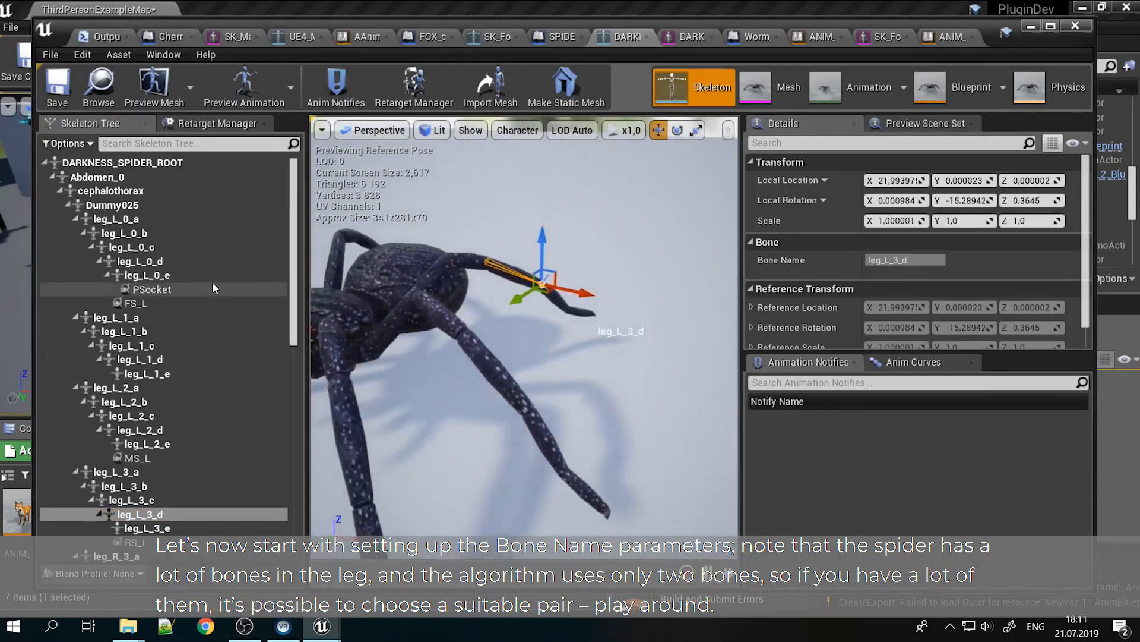
# Check leg_L_0_d in the skeleton against the bone names of the topmost Make LegsPairsSimple_DN node in the SPIDER_char graph
pyautogui.click(152, 261)
pyautogui.keyDown('alt'); pyautogui.moveTo(552, 416); pyautogui.dragTo(598, 456); pyautogui.keyUp('alt')
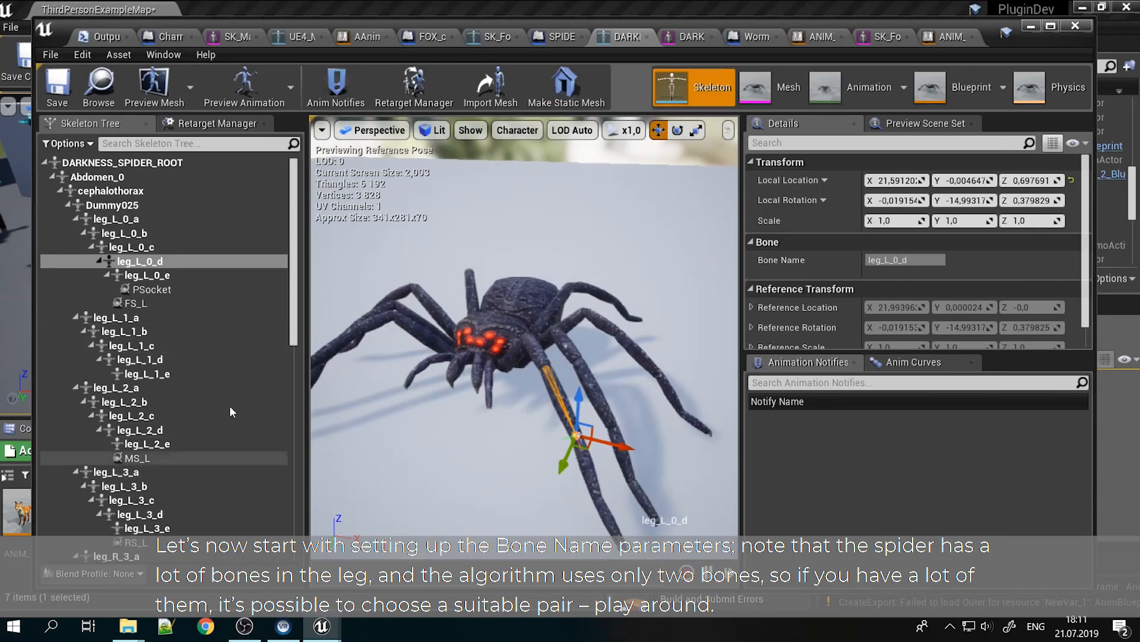
pyautogui.click(568, 41)
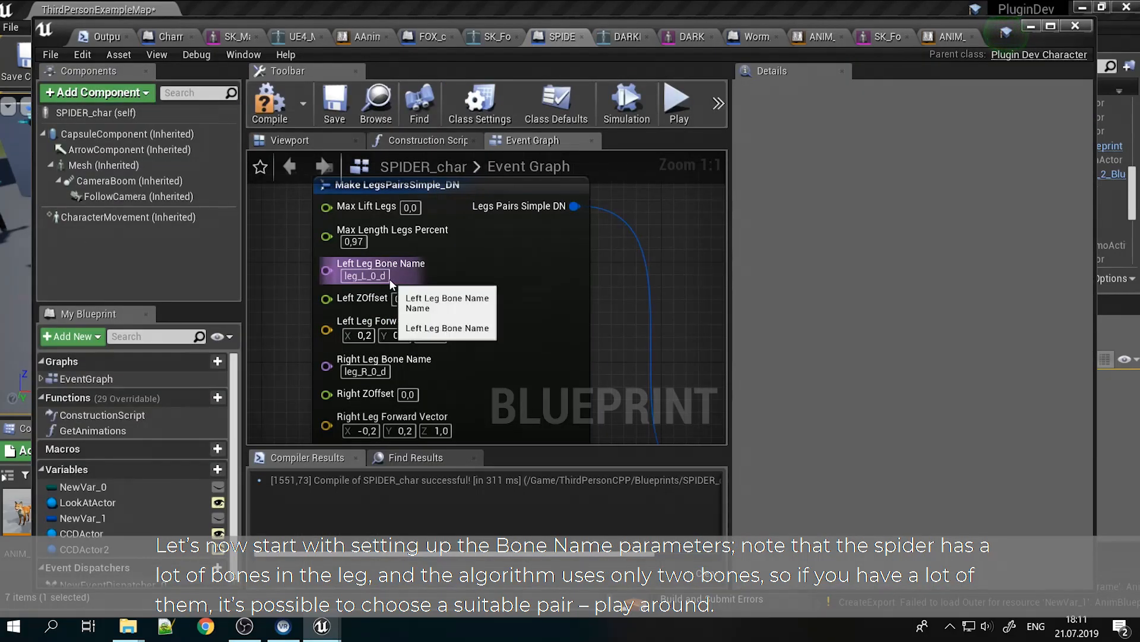
pyautogui.moveTo(491, 392); pyautogui.dragTo(486, 363, button='right')
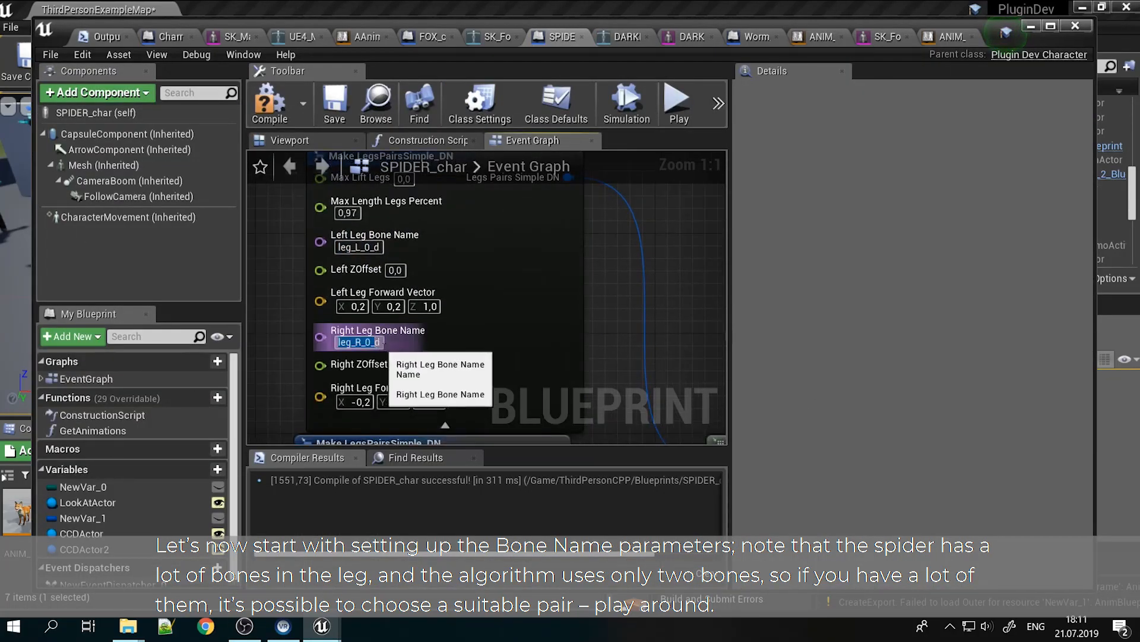
# Check the left and right leg bone names in the leg_L_2_d and leg_L_3_d Make LegsPairsSimple_DN nodes
pyautogui.moveTo(394, 440); pyautogui.dragTo(392, 280, button='right')
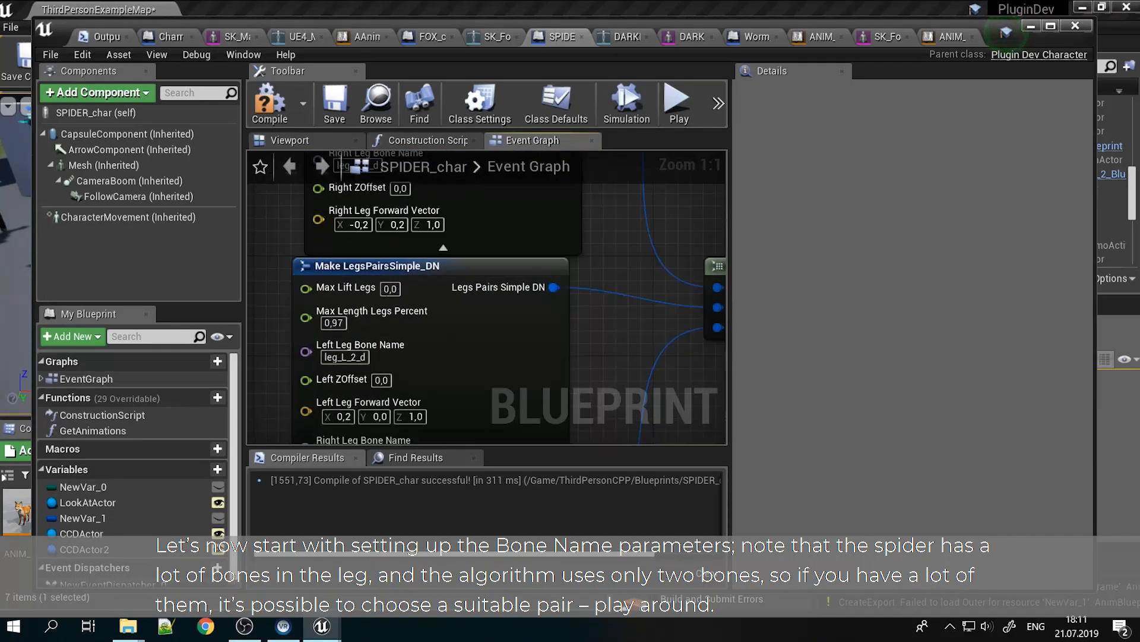
pyautogui.click(368, 355)
pyautogui.moveTo(484, 392); pyautogui.dragTo(533, 202, button='right')
pyautogui.moveTo(499, 336); pyautogui.dragTo(498, 207, button='right')
pyautogui.click(405, 325)
pyautogui.click(398, 320)
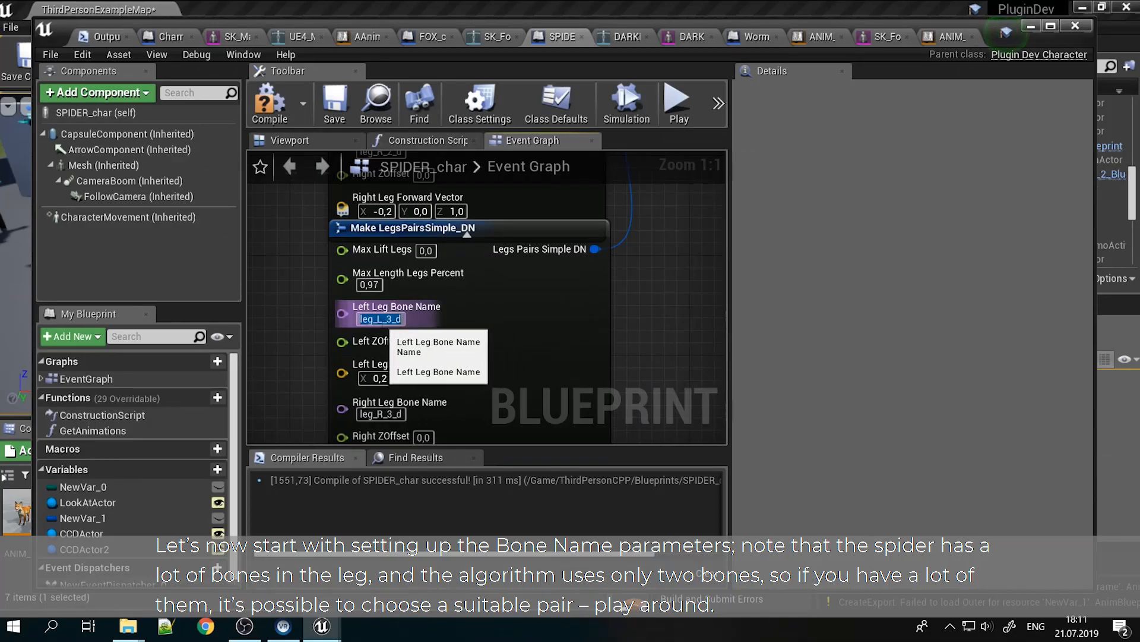
pyautogui.moveTo(415, 387); pyautogui.dragTo(422, 327, button='right')
pyautogui.moveTo(524, 243); pyautogui.dragTo(502, 431, button='right')
pyautogui.moveTo(547, 341); pyautogui.dragTo(531, 443, button='right')
pyautogui.moveTo(565, 291); pyautogui.dragTo(532, 346, button='right')
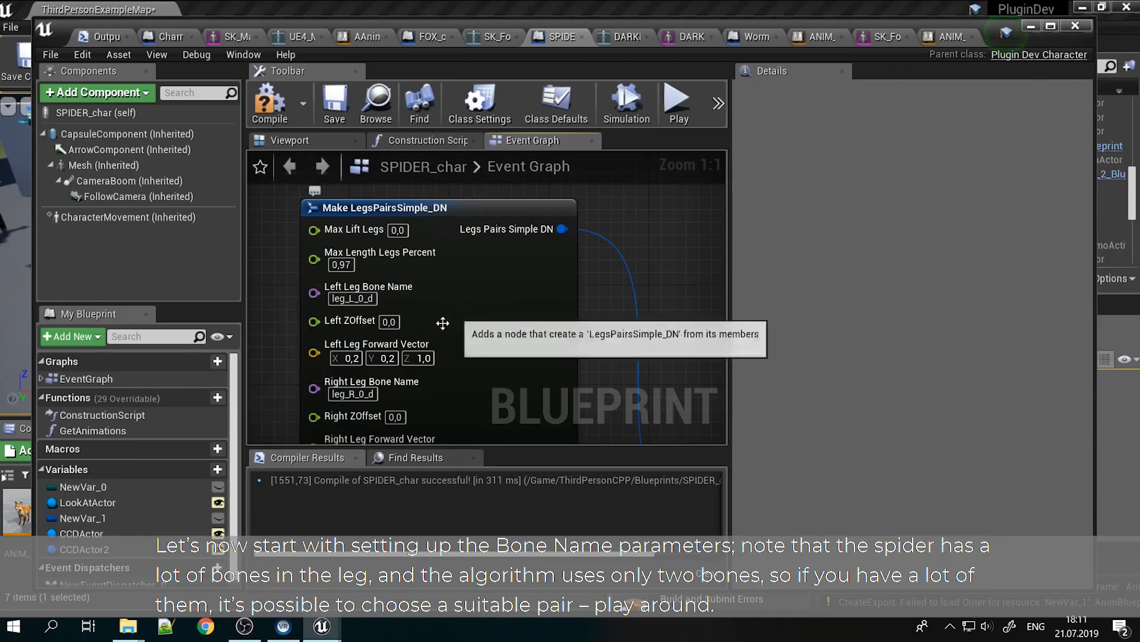
# Review the Left and Right Leg Forward Vector values of the leg pair nodes, focusing on the leg_L_0_d pair
pyautogui.moveTo(499, 371); pyautogui.dragTo(507, 294, button='right')
pyautogui.click(401, 376)
pyautogui.moveTo(402, 365); pyautogui.dragTo(414, 176, button='right')
pyautogui.moveTo(476, 351); pyautogui.dragTo(489, 246, button='right')
pyautogui.moveTo(603, 283); pyautogui.dragTo(627, 438, button='right')
pyautogui.moveTo(515, 245); pyautogui.dragTo(492, 345, button='right')
pyautogui.moveTo(485, 268); pyautogui.dragTo(421, 320, button='right')
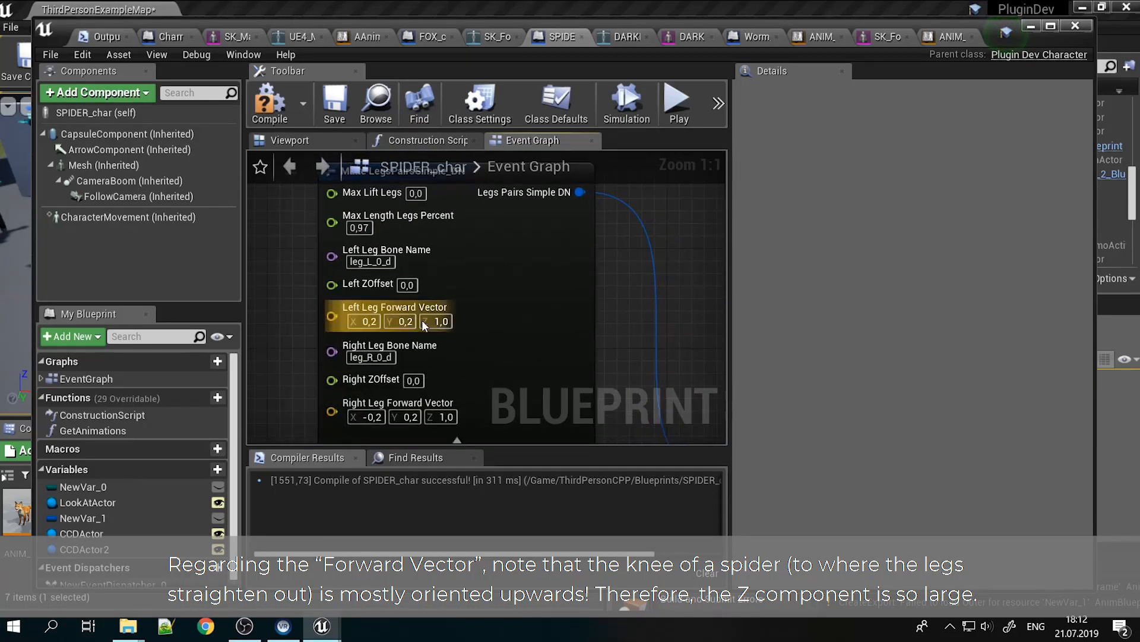
pyautogui.click(359, 321)
# Examine leg_L_0_d and the knee direction of the front left leg from several angles in the spider skeleton
pyautogui.click(617, 37)
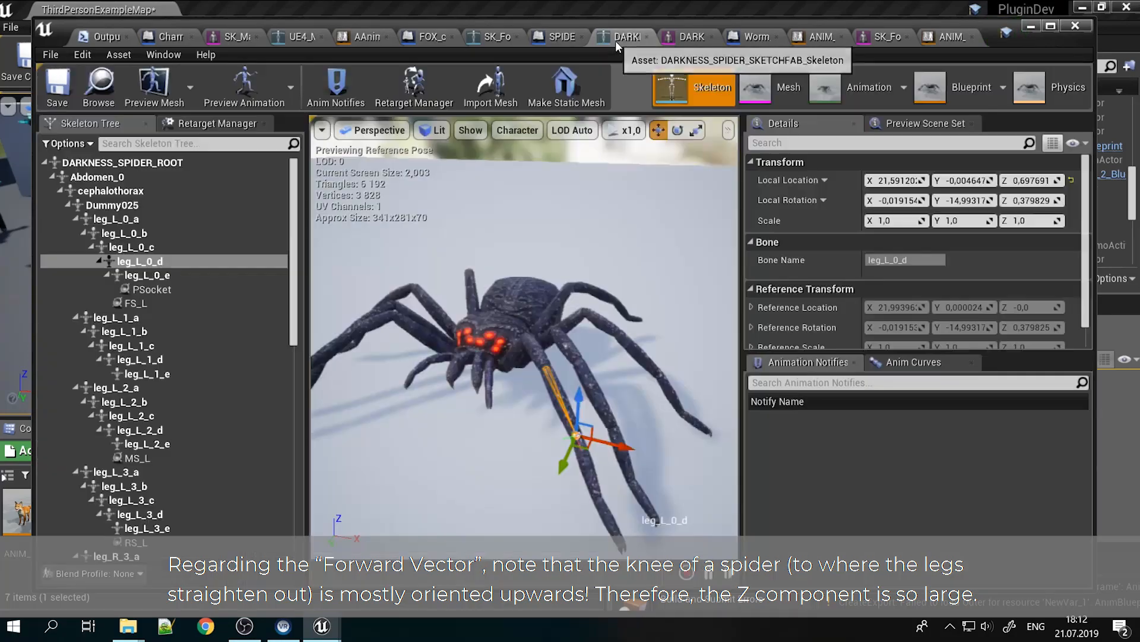
pyautogui.keyDown('alt'); pyautogui.moveTo(537, 365); pyautogui.dragTo(469, 297); pyautogui.keyUp('alt')
pyautogui.keyDown('alt'); pyautogui.moveTo(469, 297); pyautogui.dragTo(366, 501, button='right'); pyautogui.keyUp('alt')
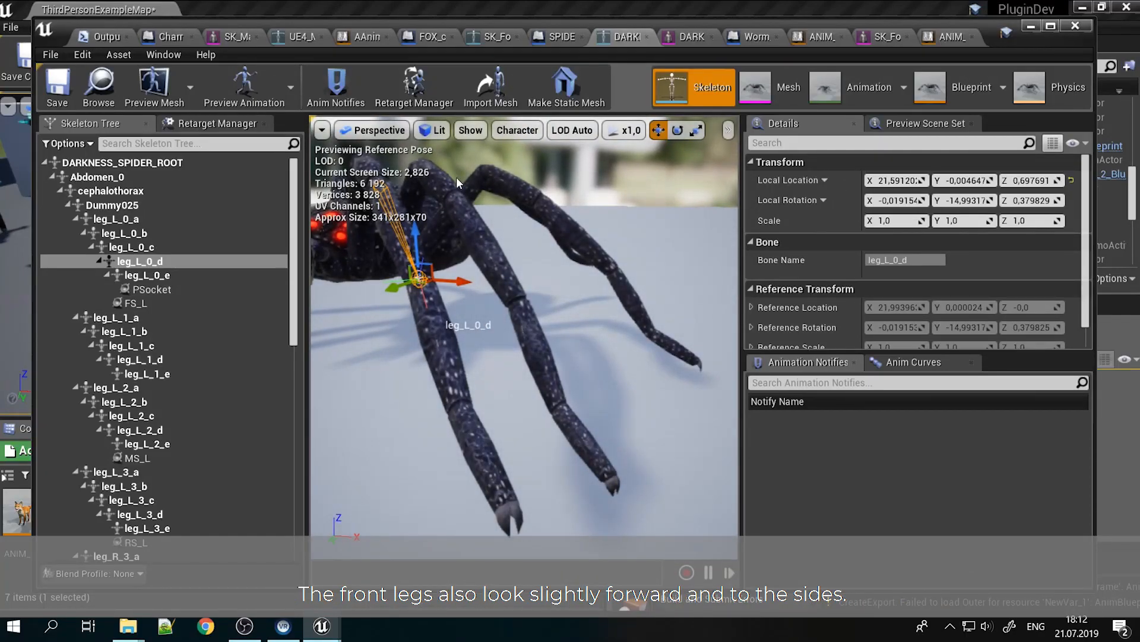
pyautogui.keyDown('alt'); pyautogui.moveTo(450, 308); pyautogui.dragTo(420, 262, button='right'); pyautogui.keyUp('alt')
pyautogui.keyDown('alt'); pyautogui.moveTo(420, 261); pyautogui.dragTo(507, 357); pyautogui.keyUp('alt')
pyautogui.keyDown('alt'); pyautogui.moveTo(508, 357); pyautogui.dragTo(570, 315, button='right'); pyautogui.keyUp('alt')
pyautogui.keyDown('alt'); pyautogui.moveTo(570, 315); pyautogui.dragTo(439, 226); pyautogui.keyUp('alt')
pyautogui.keyDown('alt'); pyautogui.moveTo(439, 226); pyautogui.dragTo(501, 199, button='right'); pyautogui.keyUp('alt')
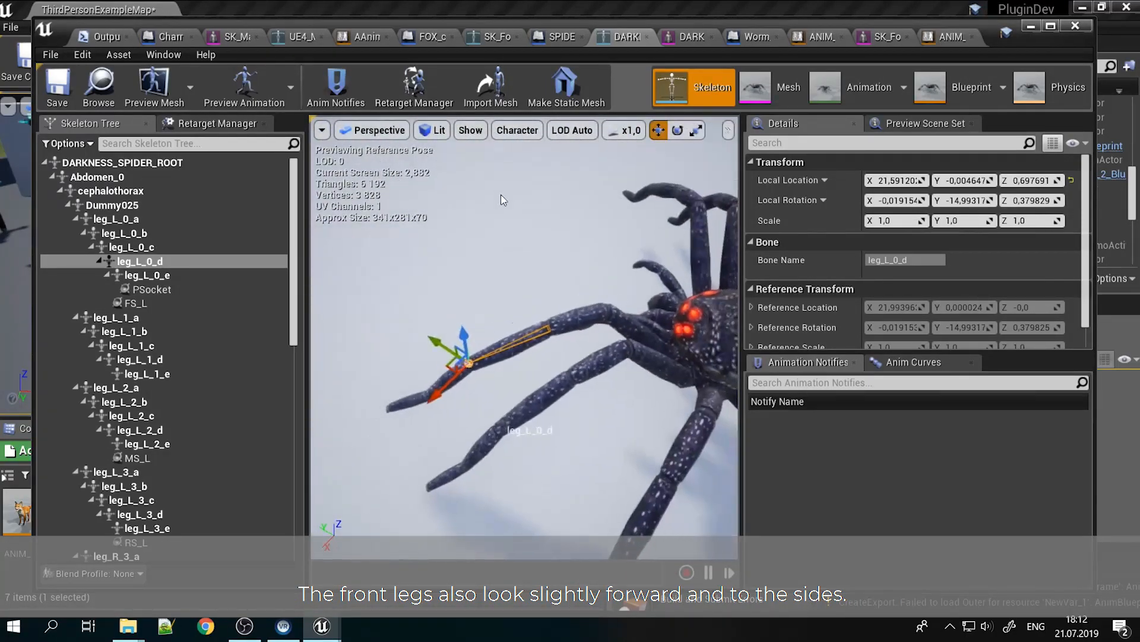
# Raise leg_L_0_d slightly in the skeleton preview and inspect the front leg's orientation from the side and above
pyautogui.moveTo(481, 351)
pyautogui.mouseDown()
pyautogui.moveTo(464, 274)
pyautogui.moveTo(481, 342)
pyautogui.mouseUp()
pyautogui.keyDown('alt'); pyautogui.moveTo(481, 342); pyautogui.dragTo(522, 314, button='right'); pyautogui.keyUp('alt')
pyautogui.keyDown('alt'); pyautogui.moveTo(523, 315); pyautogui.dragTo(496, 238); pyautogui.keyUp('alt')
pyautogui.keyDown('alt'); pyautogui.moveTo(496, 237); pyautogui.dragTo(505, 268, button='right'); pyautogui.keyUp('alt')
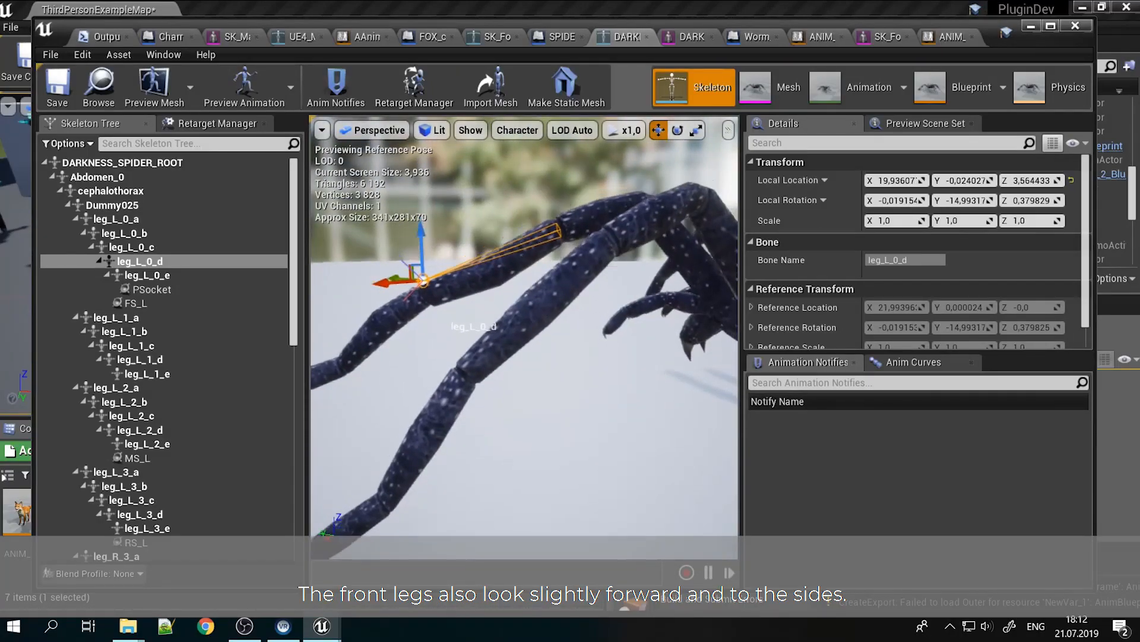
pyautogui.keyDown('alt'); pyautogui.moveTo(505, 267); pyautogui.dragTo(494, 369); pyautogui.keyUp('alt')
pyautogui.keyDown('alt'); pyautogui.moveTo(493, 369); pyautogui.dragTo(475, 351, button='right'); pyautogui.keyUp('alt')
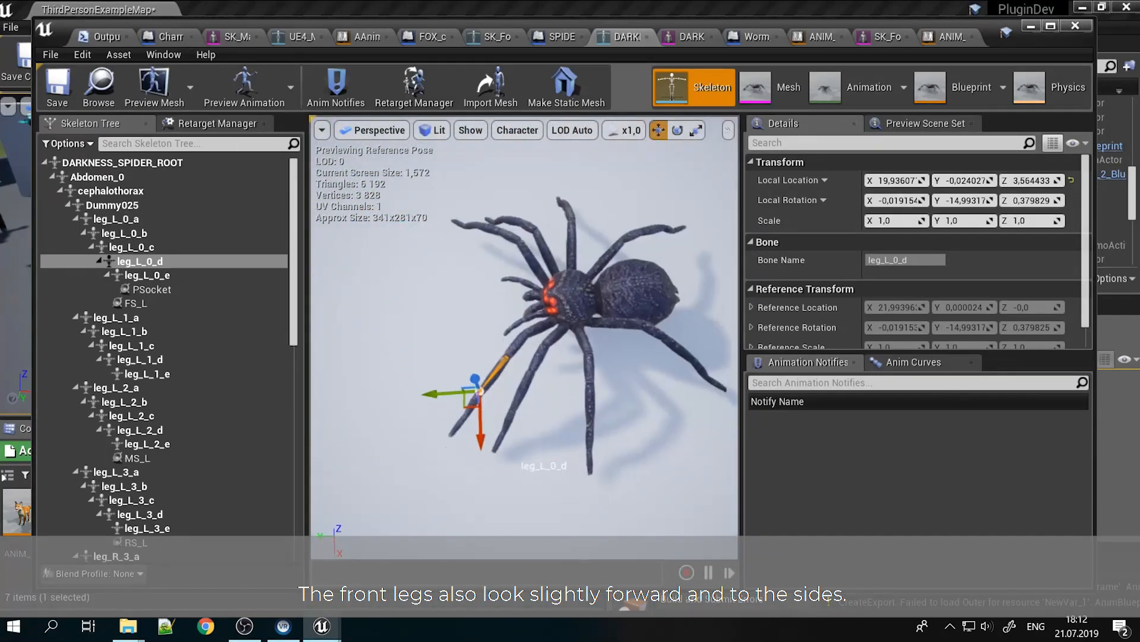
pyautogui.keyDown('alt'); pyautogui.moveTo(544, 273); pyautogui.dragTo(545, 297); pyautogui.keyUp('alt')
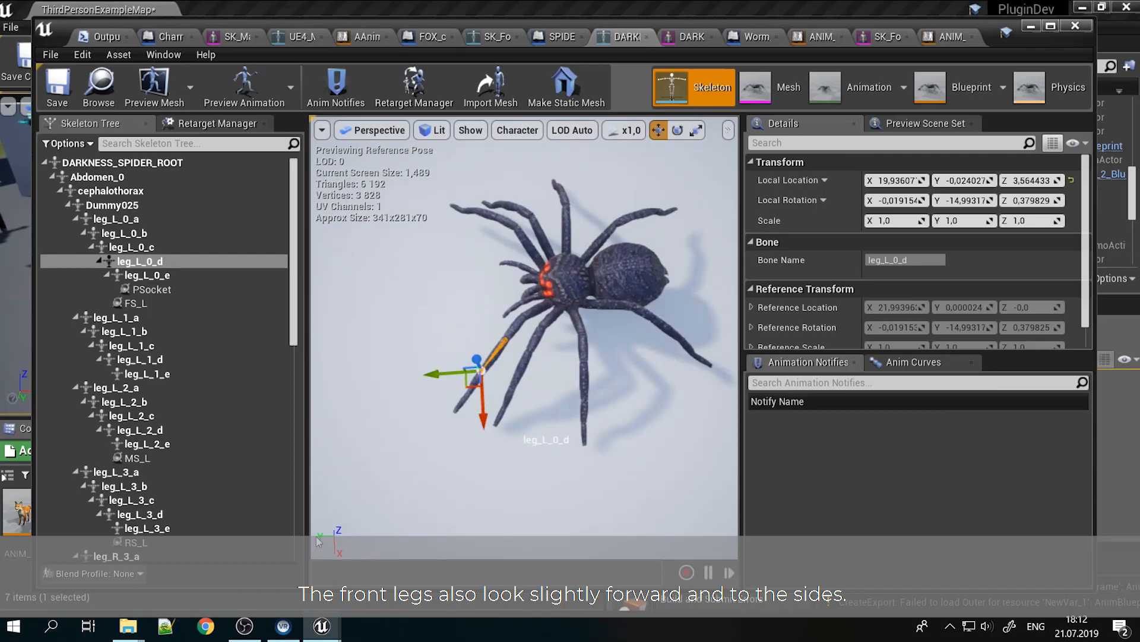
# Compare the forward vectors of the leg_L_0_d pair in SPIDER_char with the directions of the skeleton's front legs
pyautogui.click(561, 37)
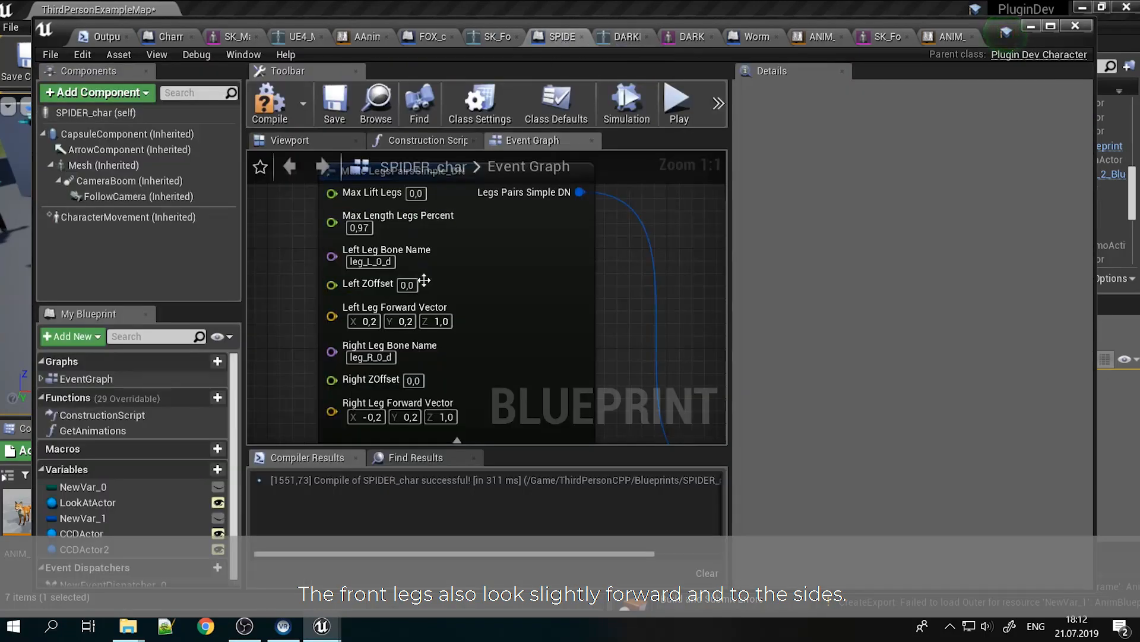
pyautogui.click(442, 322)
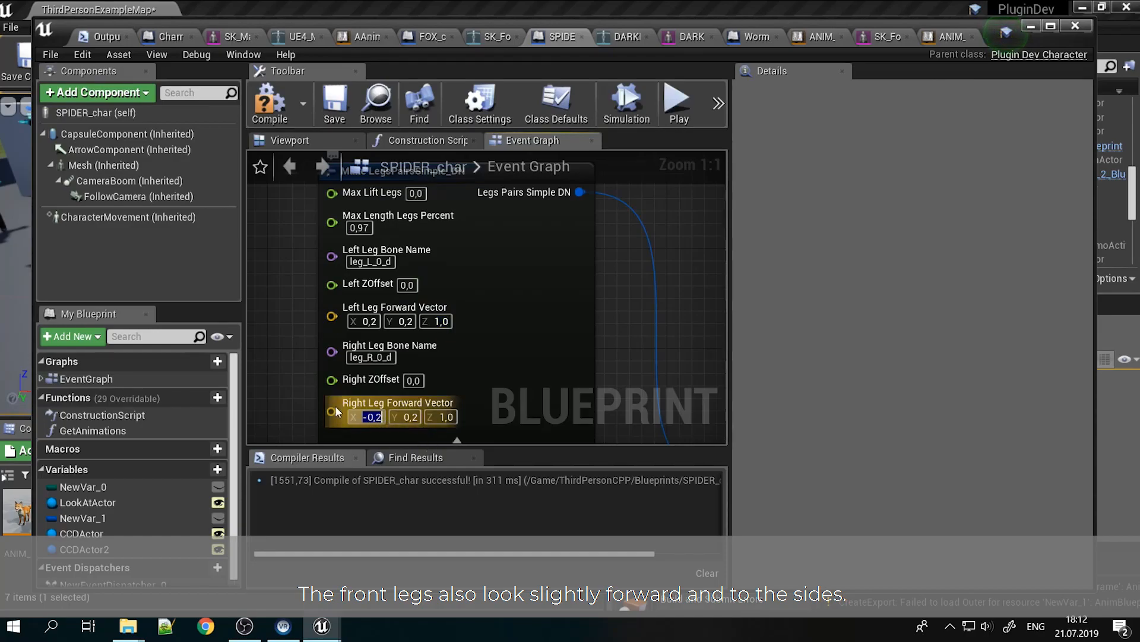
pyautogui.click(617, 44)
pyautogui.keyDown('alt'); pyautogui.moveTo(594, 249); pyautogui.dragTo(654, 250); pyautogui.keyUp('alt')
pyautogui.scroll(3, 524, 338)
pyautogui.keyDown('alt'); pyautogui.moveTo(535, 333); pyautogui.dragTo(511, 332); pyautogui.keyUp('alt')
pyautogui.keyDown('alt'); pyautogui.moveTo(654, 251); pyautogui.dragTo(512, 251); pyautogui.keyUp('alt')
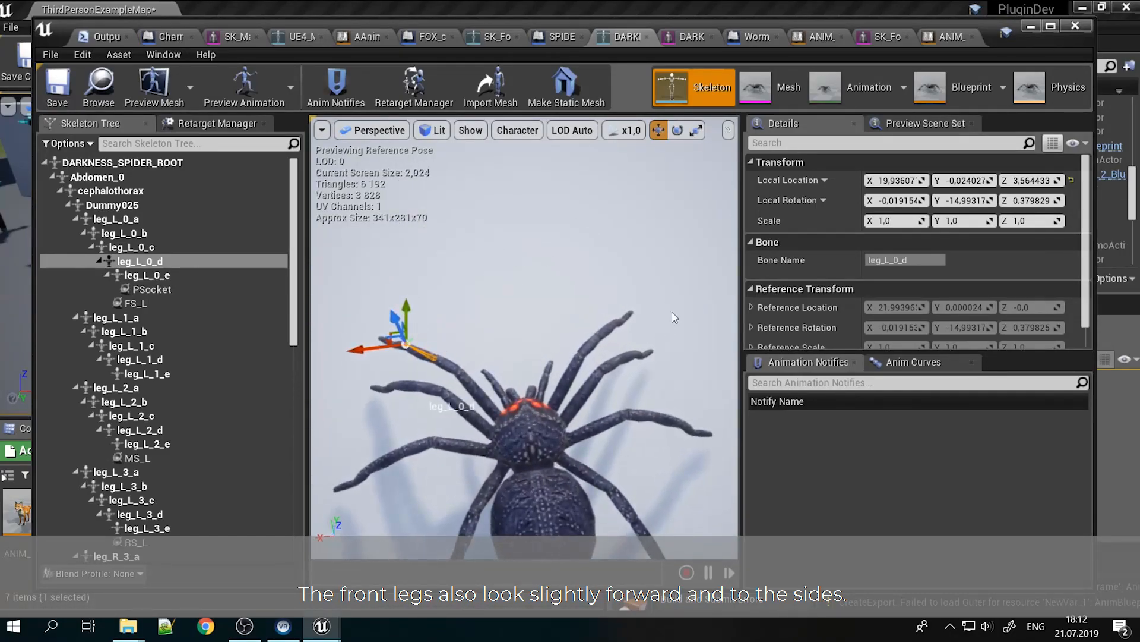
# Compare the forward vectors of the leg_L_2_d pair in SPIDER_char with the skeleton's middle legs
pyautogui.click(557, 38)
pyautogui.moveTo(660, 313); pyautogui.dragTo(591, 205, button='right')
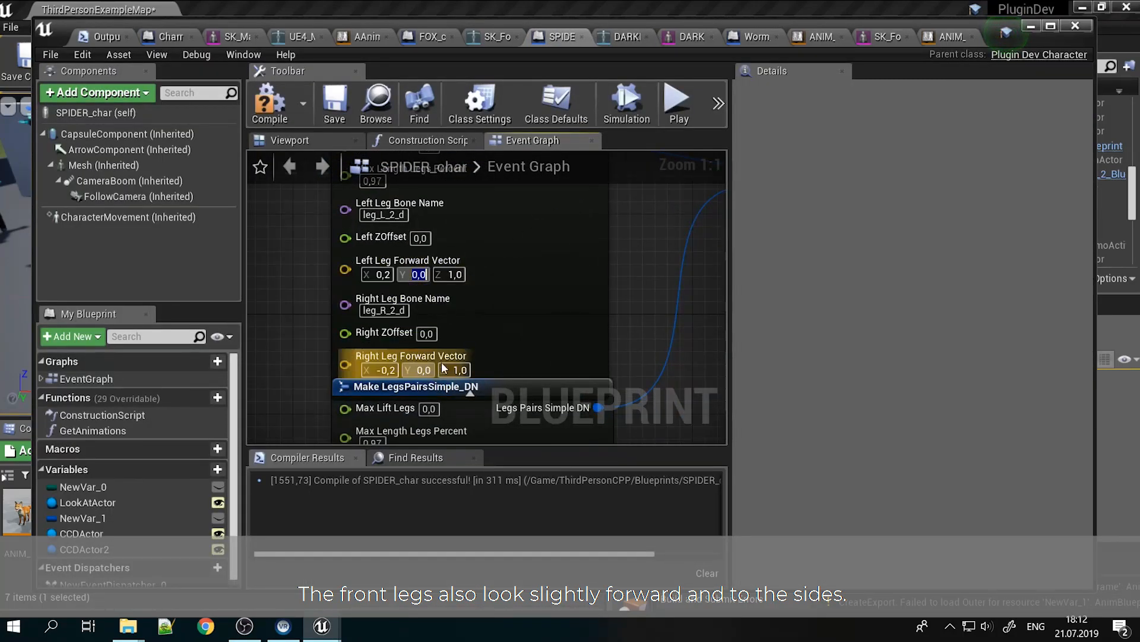
pyautogui.click(635, 39)
pyautogui.moveTo(527, 286); pyautogui.dragTo(509, 328, button='right')
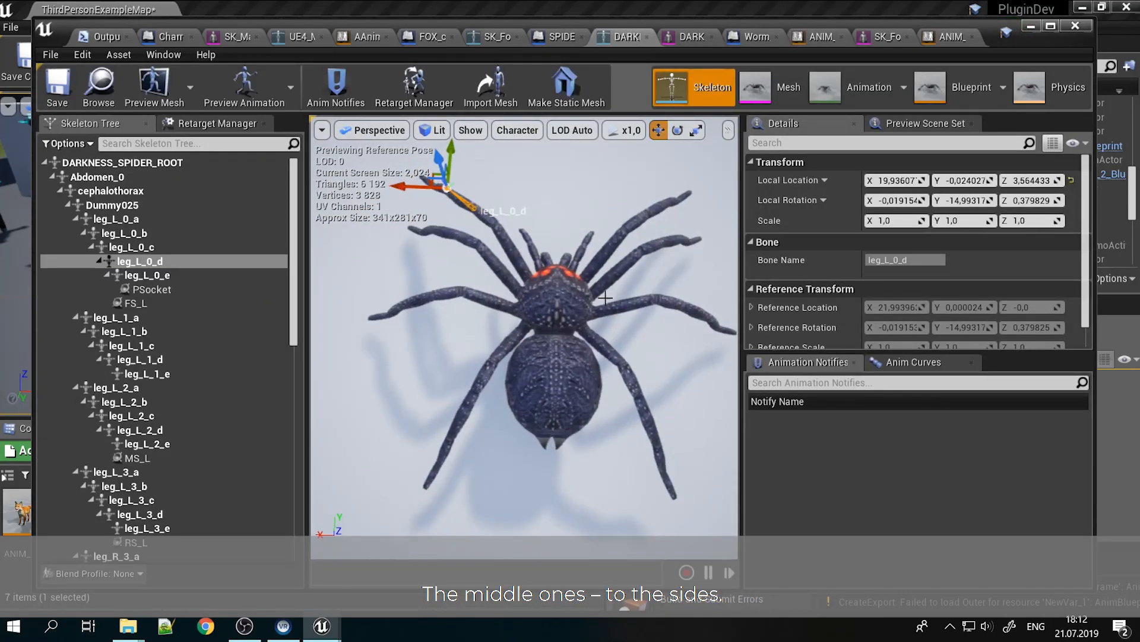
# Compare the forward vectors of the leg_L_3_d pair in SPIDER_char with the directions of the skeleton's rear legs
pyautogui.click(565, 39)
pyautogui.moveTo(522, 333); pyautogui.dragTo(548, 150, button='right')
pyautogui.click(454, 323)
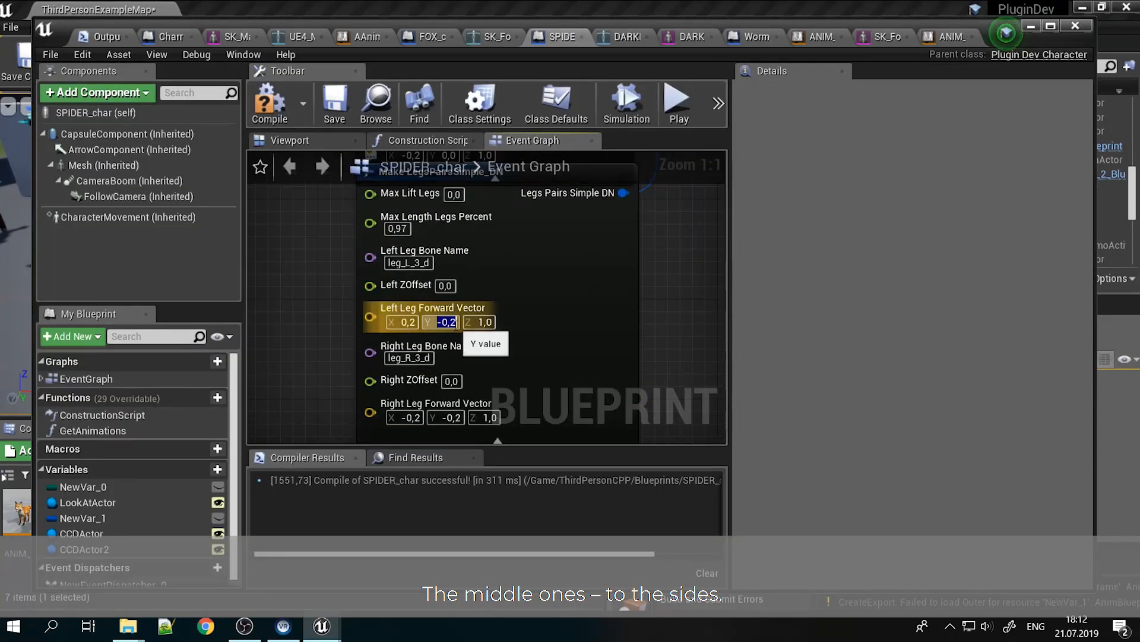
pyautogui.click(627, 38)
pyautogui.moveTo(524, 337); pyautogui.dragTo(592, 344, button='right')
pyautogui.moveTo(537, 240); pyautogui.dragTo(532, 266, button='right')
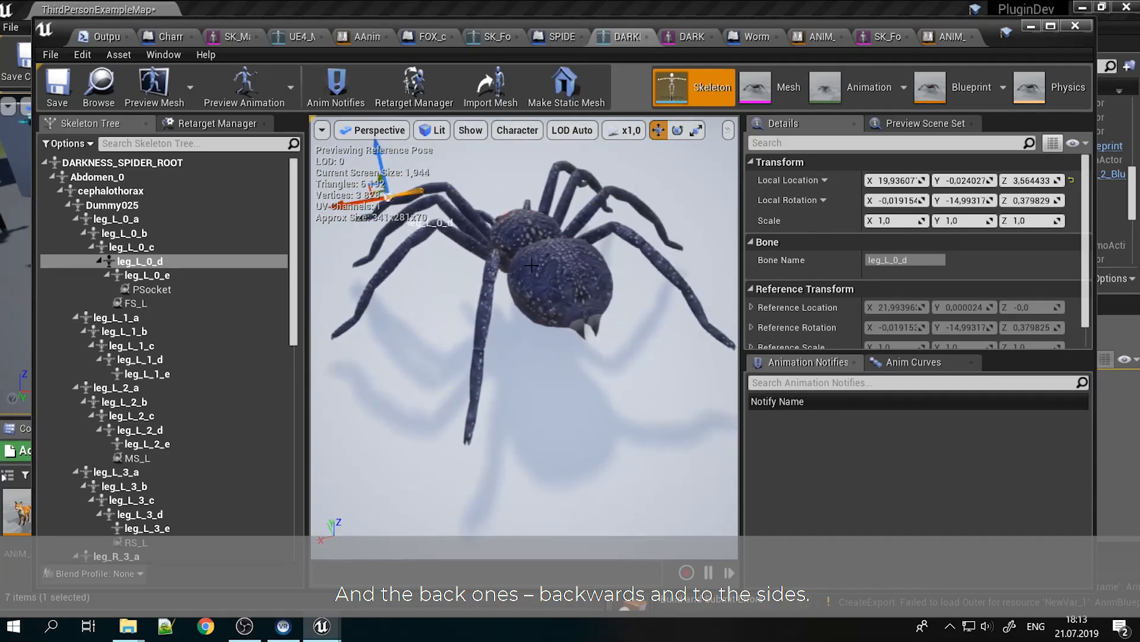
pyautogui.click(558, 42)
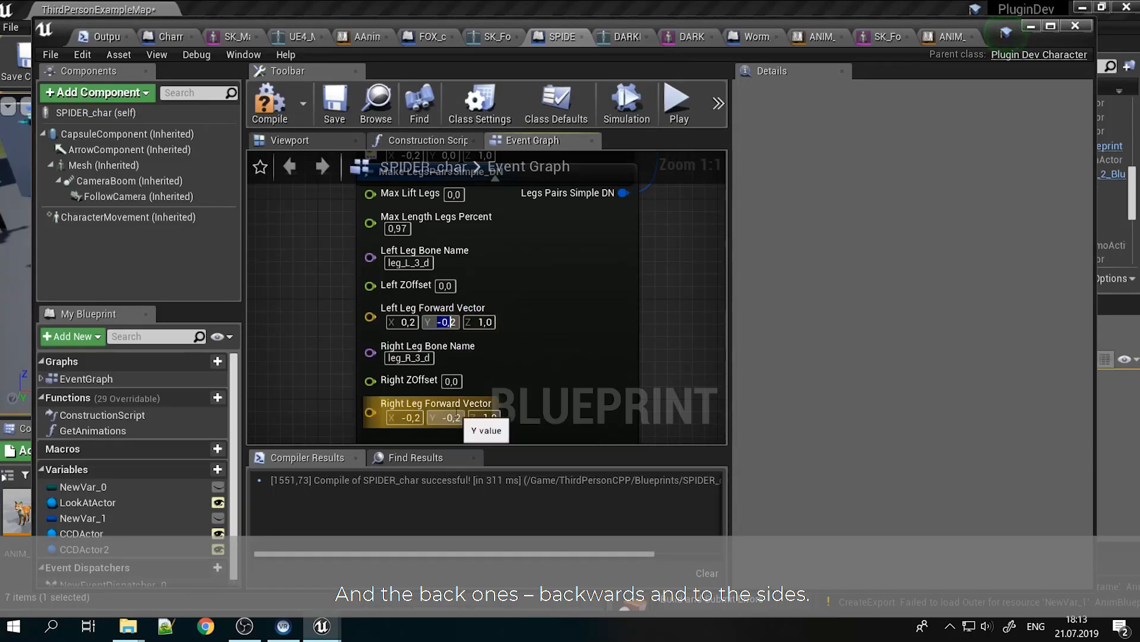
# Compile SPIDER_char and bring the DN_SetupLegsIKSpiderSimple node settings into close view
pyautogui.moveTo(569, 310); pyautogui.dragTo(466, 375, button='right')
pyautogui.scroll(-2, 466, 376)
pyautogui.moveTo(557, 277); pyautogui.dragTo(377, 331, button='right')
pyautogui.scroll(-3, 502, 339)
pyautogui.moveTo(598, 363); pyautogui.dragTo(395, 365, button='right')
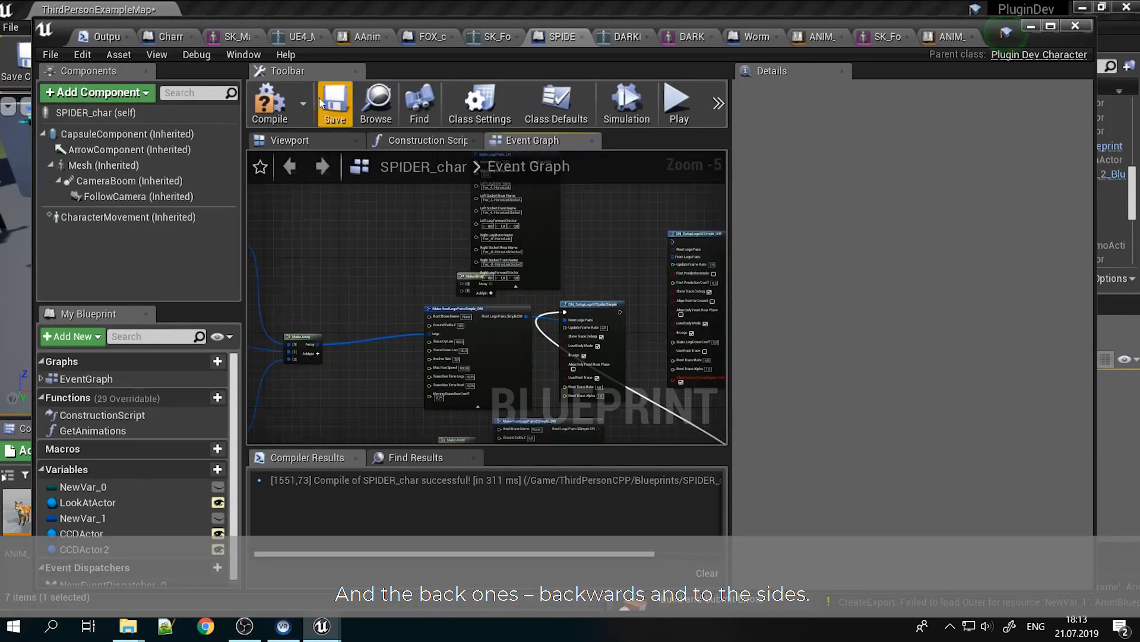
pyautogui.click(267, 102)
pyautogui.scroll(5, 595, 302)
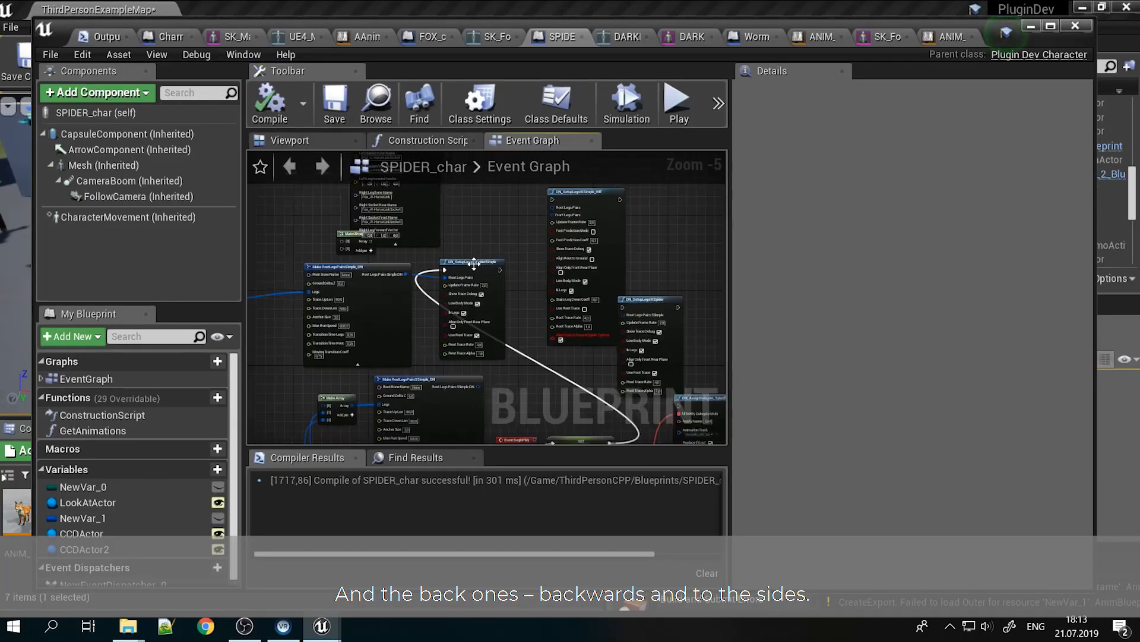
pyautogui.moveTo(595, 329); pyautogui.dragTo(586, 234, button='right')
# Play the level and walk the spider over the ramp, stairs and floor to test its leg IK, ending the session after the test
pyautogui.click(1032, 27)
pyautogui.click(640, 60)
pyautogui.press('w')
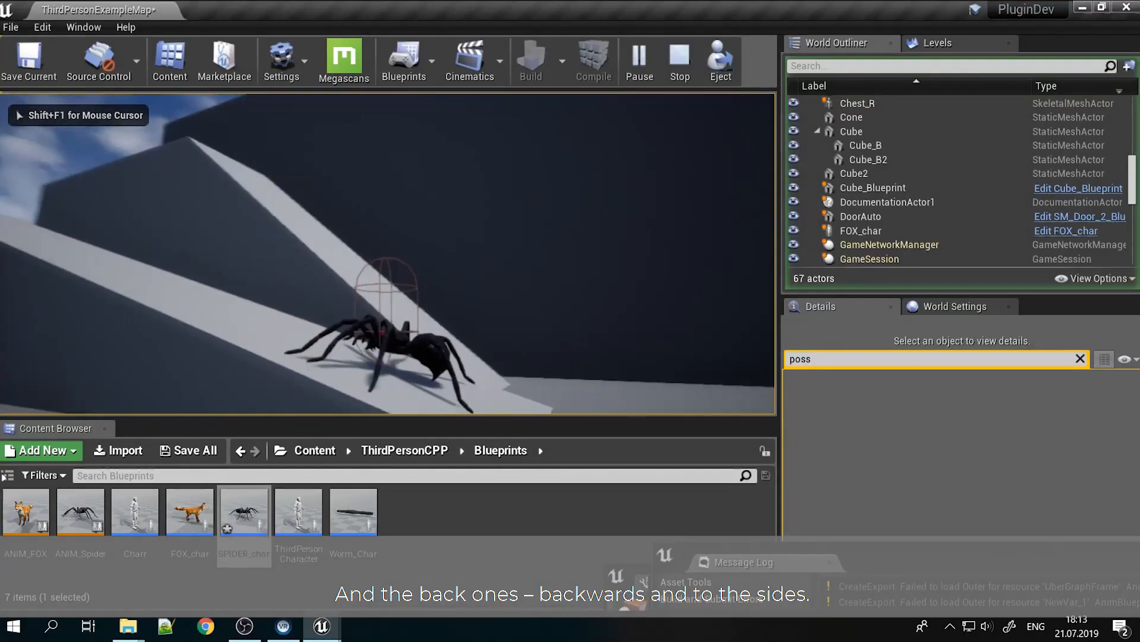
pyautogui.press('a')
pyautogui.press('a')
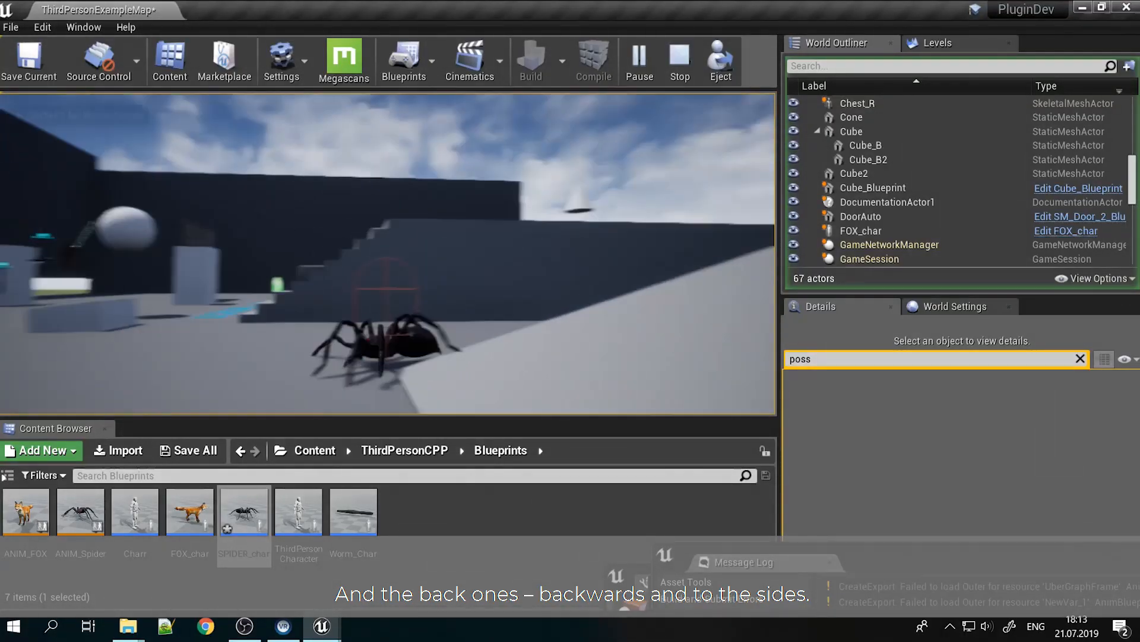
pyautogui.press('d')
pyautogui.press('w')
pyautogui.press('s')
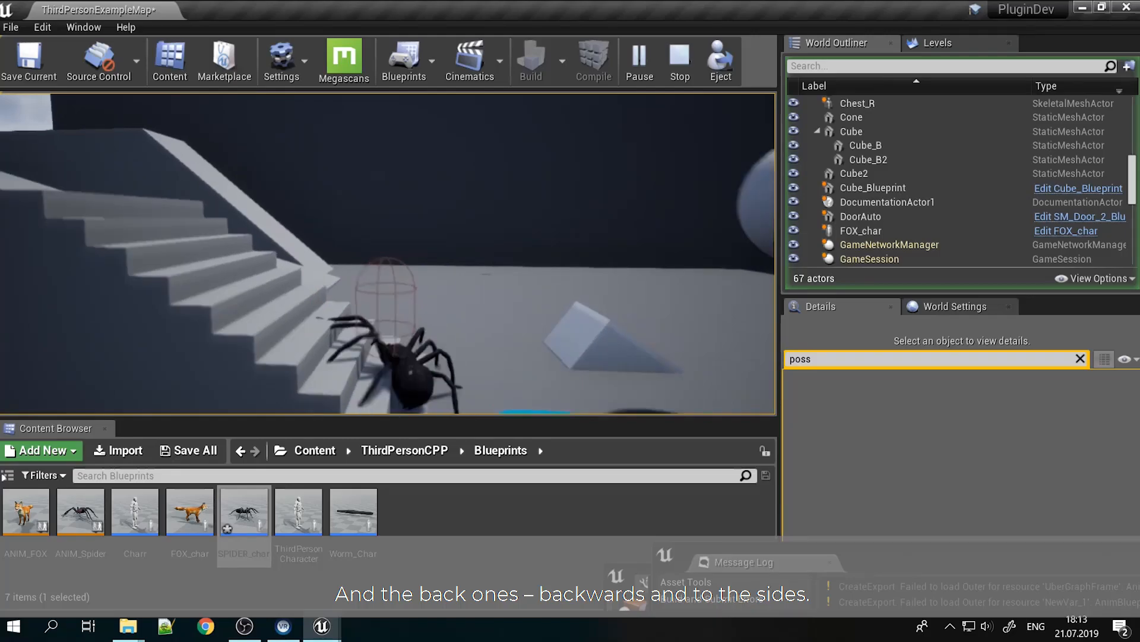
pyautogui.press('s')
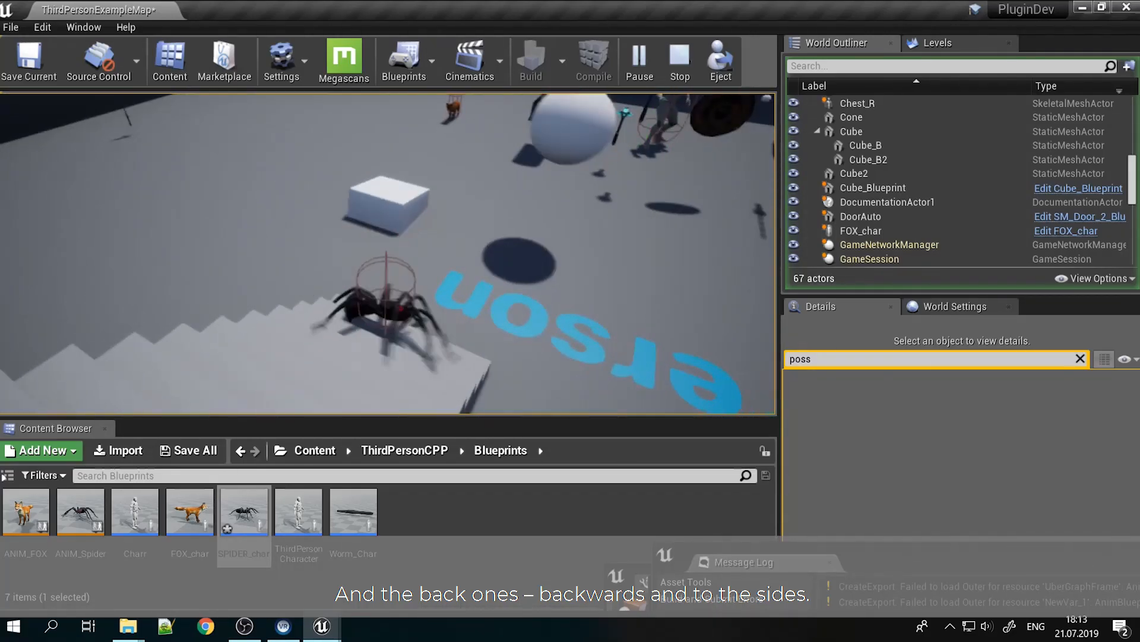
pyautogui.press('w')
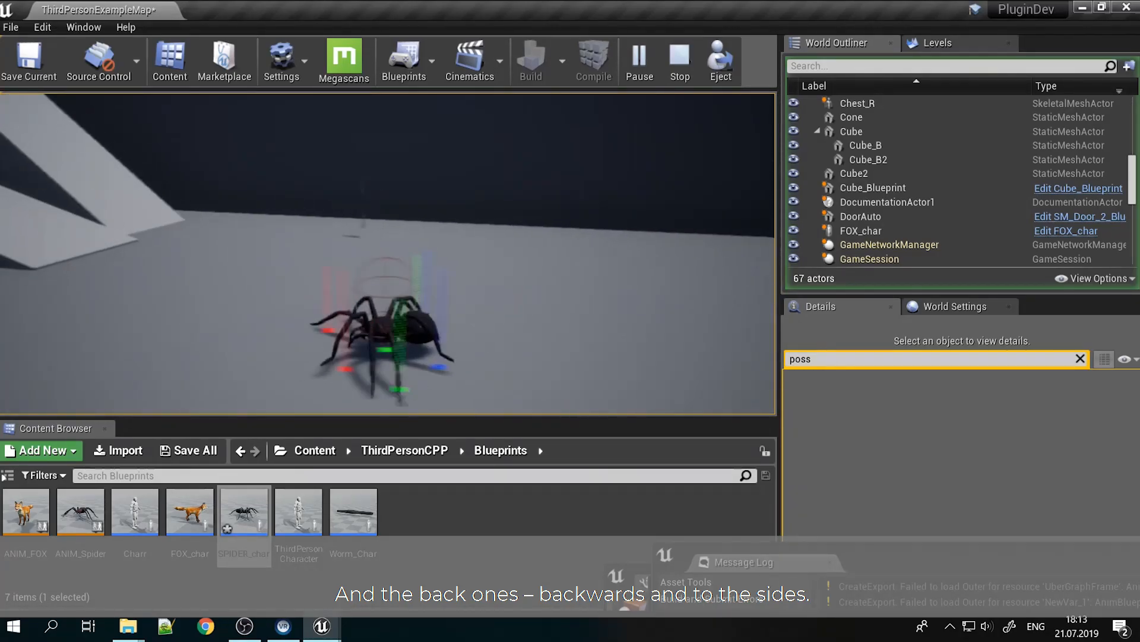
pyautogui.press('Escape')
# Toggle Low Body Mode off and back on in the DN_SetupLegsIKSpiderSimple node of SPIDER_char
pyautogui.click(331, 628)
pyautogui.click(435, 555)
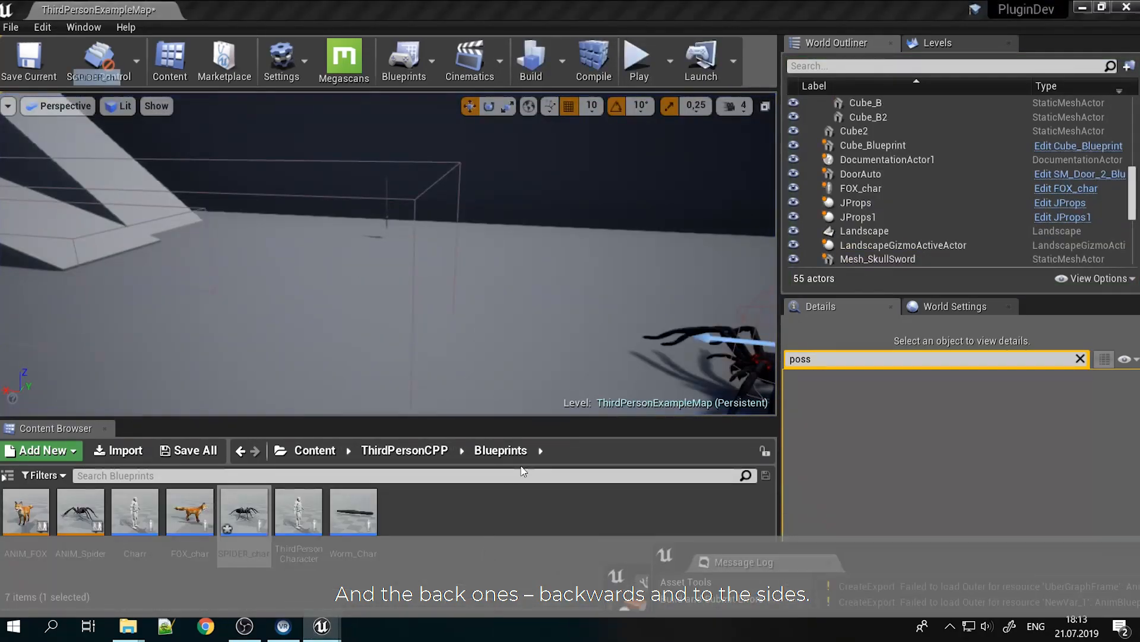
pyautogui.moveTo(572, 337)
pyautogui.mouseDown(button='right')
pyautogui.moveTo(578, 375)
pyautogui.moveTo(560, 329)
pyautogui.mouseUp(button='right')
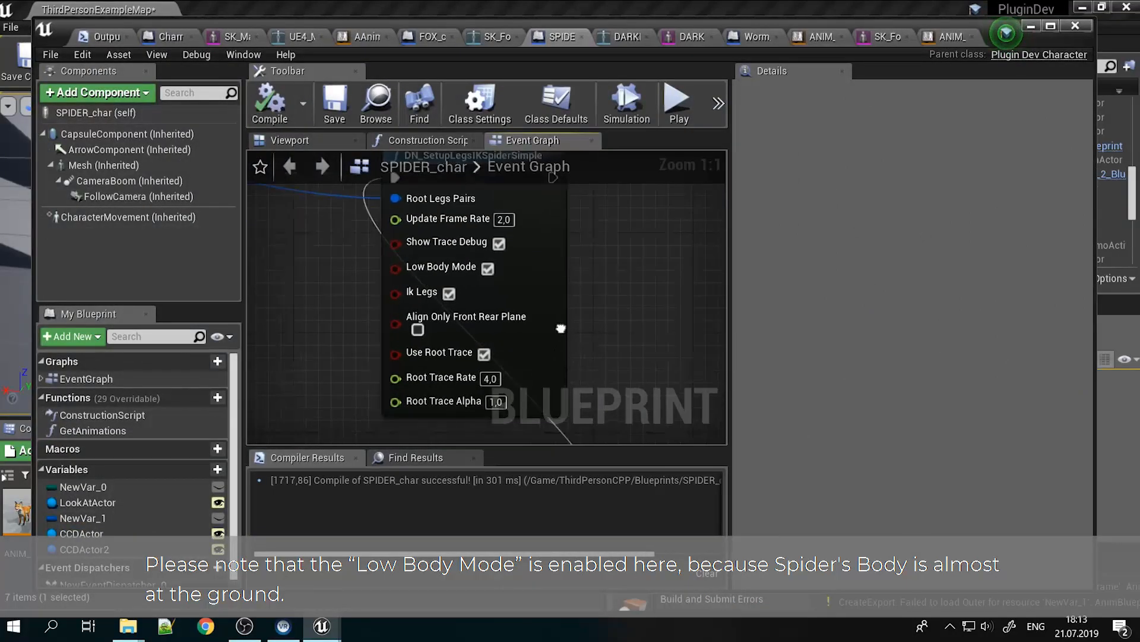
pyautogui.click(486, 271)
pyautogui.click(487, 272)
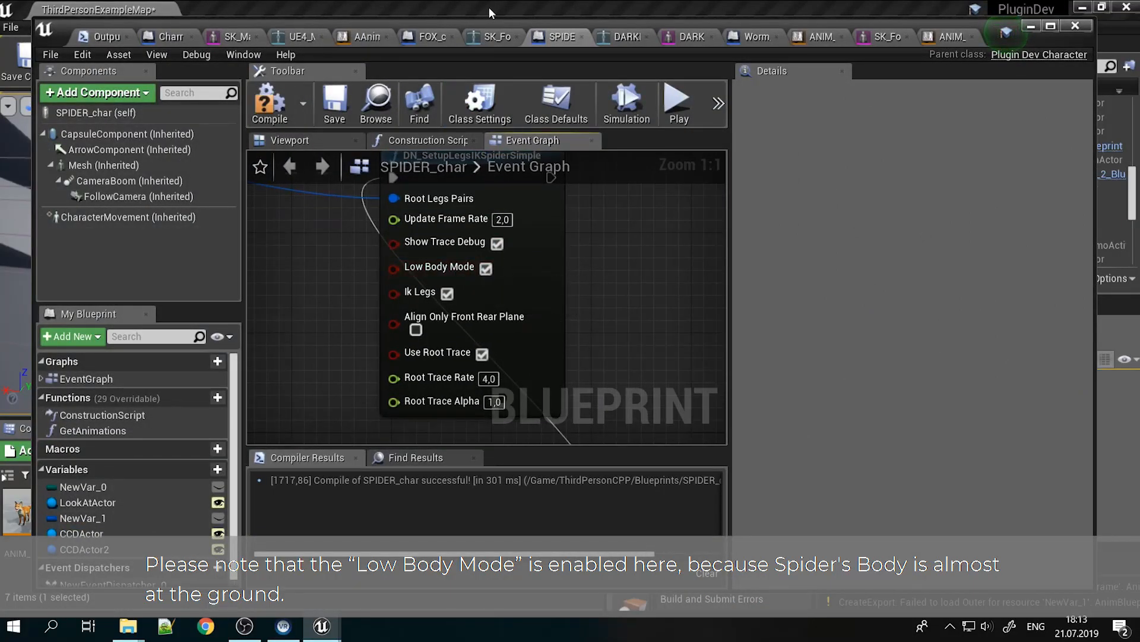
# Check how low the spider's body sits in the skeleton preview and return to the SPIDER_char graph
pyautogui.click(631, 36)
pyautogui.moveTo(524, 337); pyautogui.dragTo(653, 267, button='right')
pyautogui.moveTo(523, 236)
pyautogui.mouseDown(button='right')
pyautogui.moveTo(588, 273)
pyautogui.moveTo(523, 236)
pyautogui.mouseUp(button='right')
pyautogui.click(562, 37)
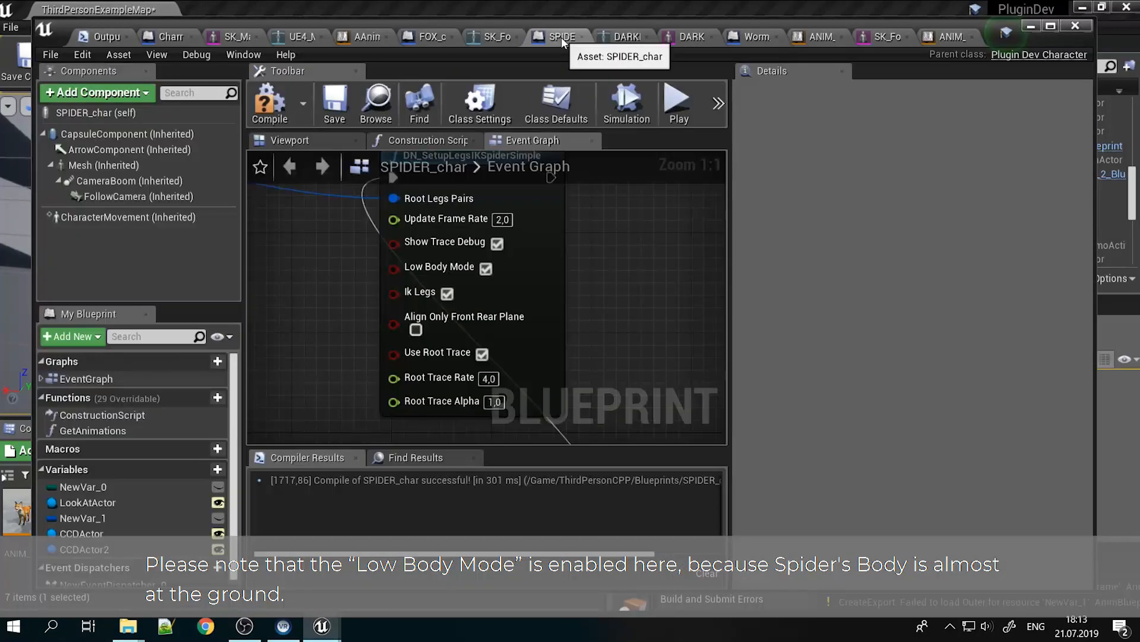
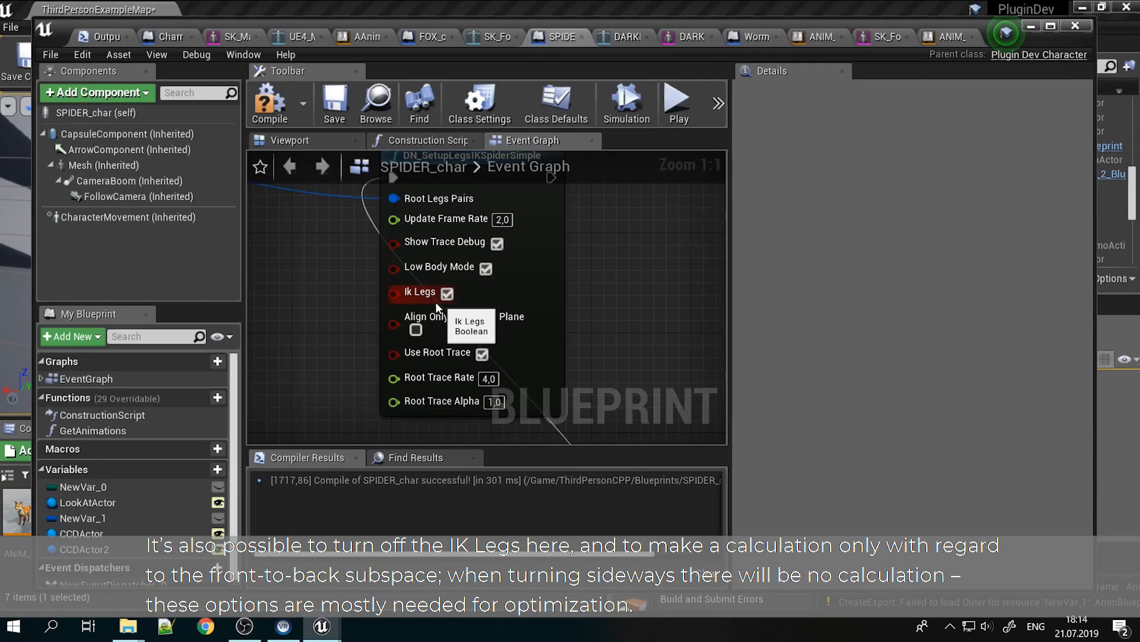
# Temporarily enable Align Only Front Rear Plane in DN_SetupLegsIKSpiderSimple and test the spider on the stairs in play mode
pyautogui.click(417, 331)
pyautogui.click(1033, 27)
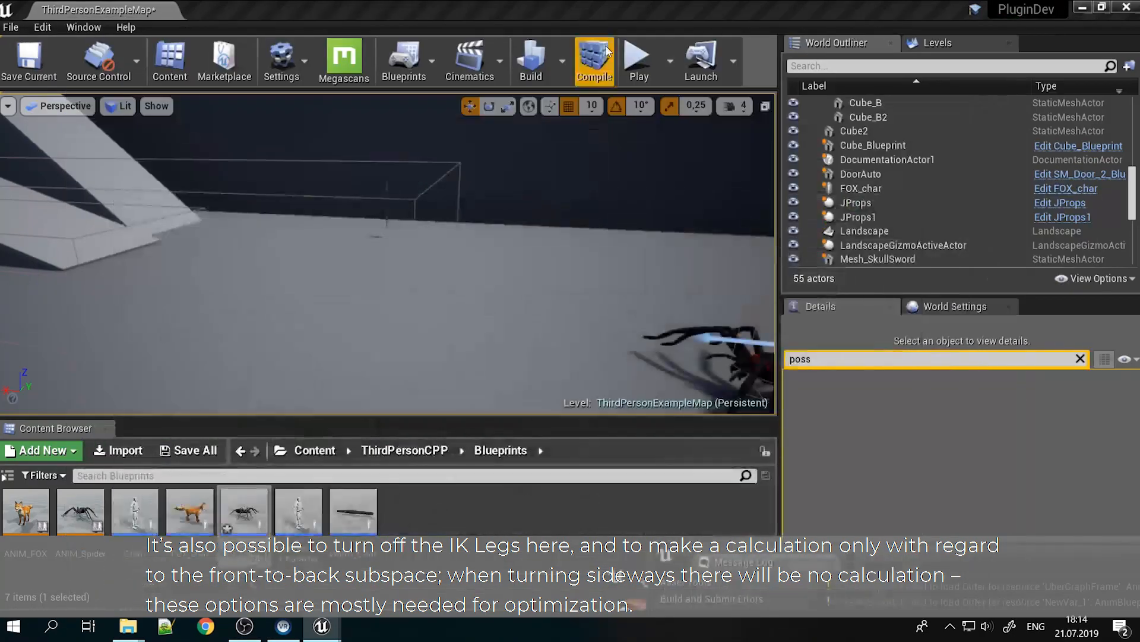
pyautogui.click(636, 57)
pyautogui.press('w')
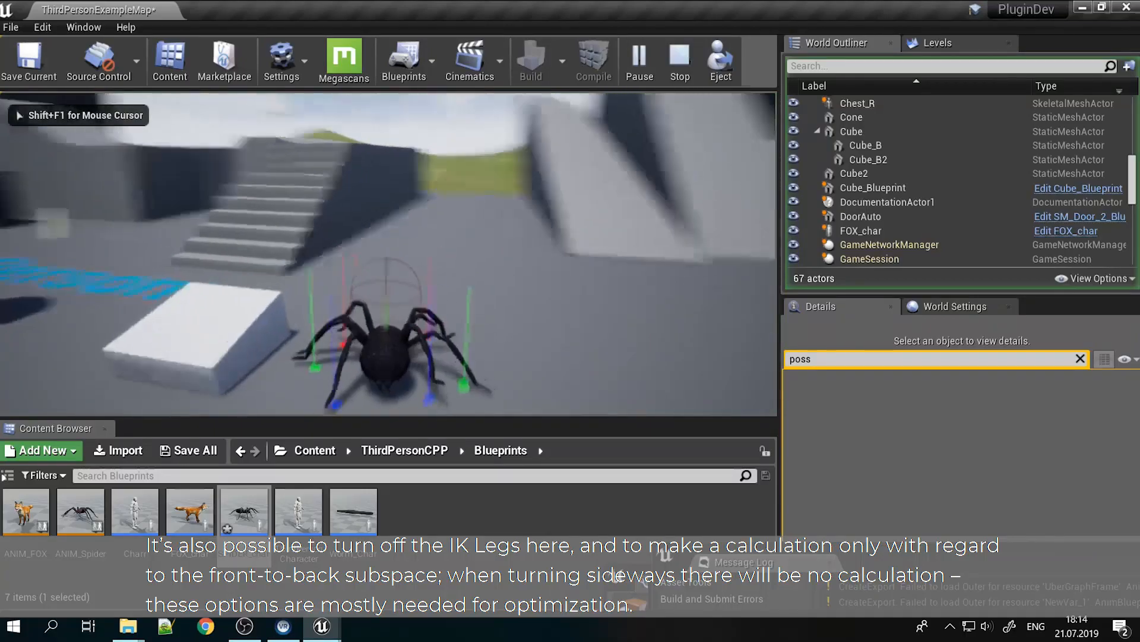
pyautogui.press('w')
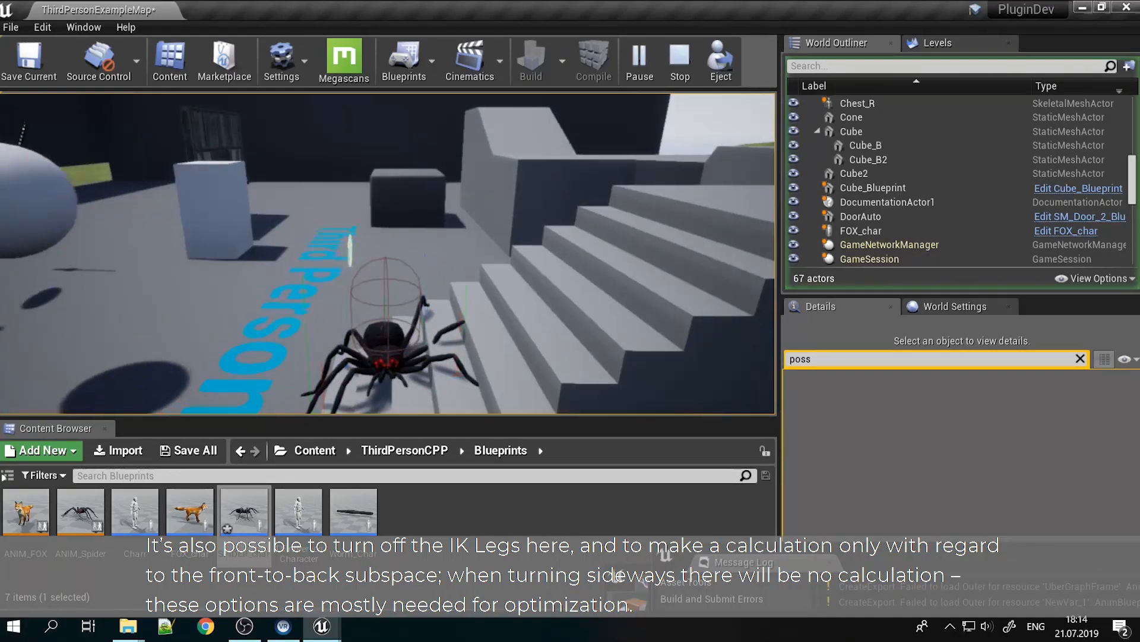
pyautogui.press('Escape')
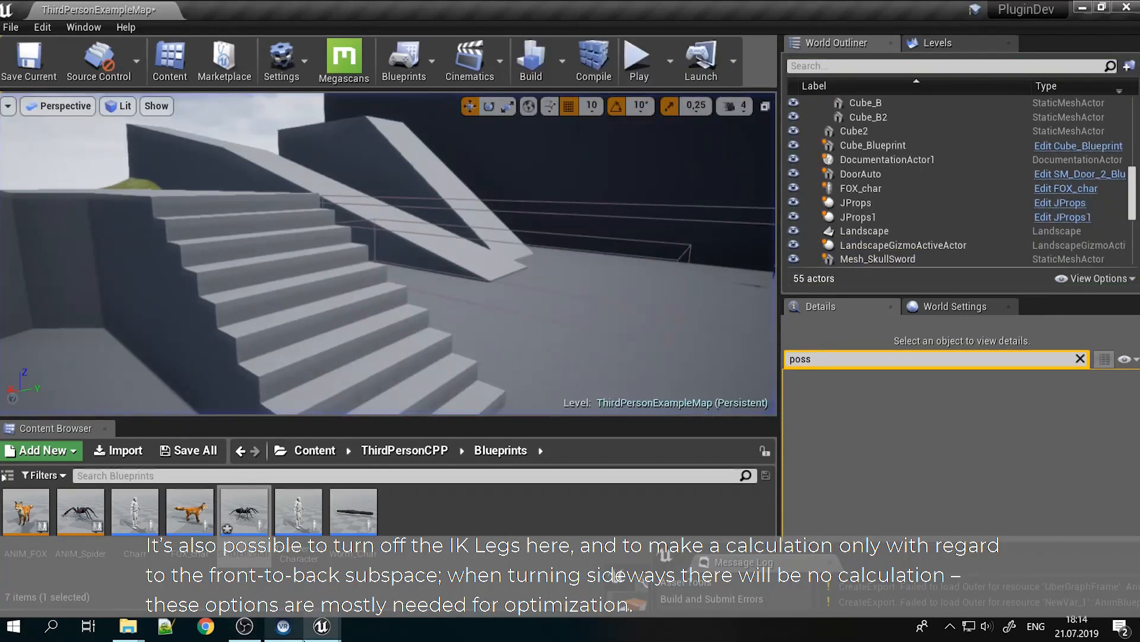
pyautogui.moveTo(321, 626)
pyautogui.click(475, 560)
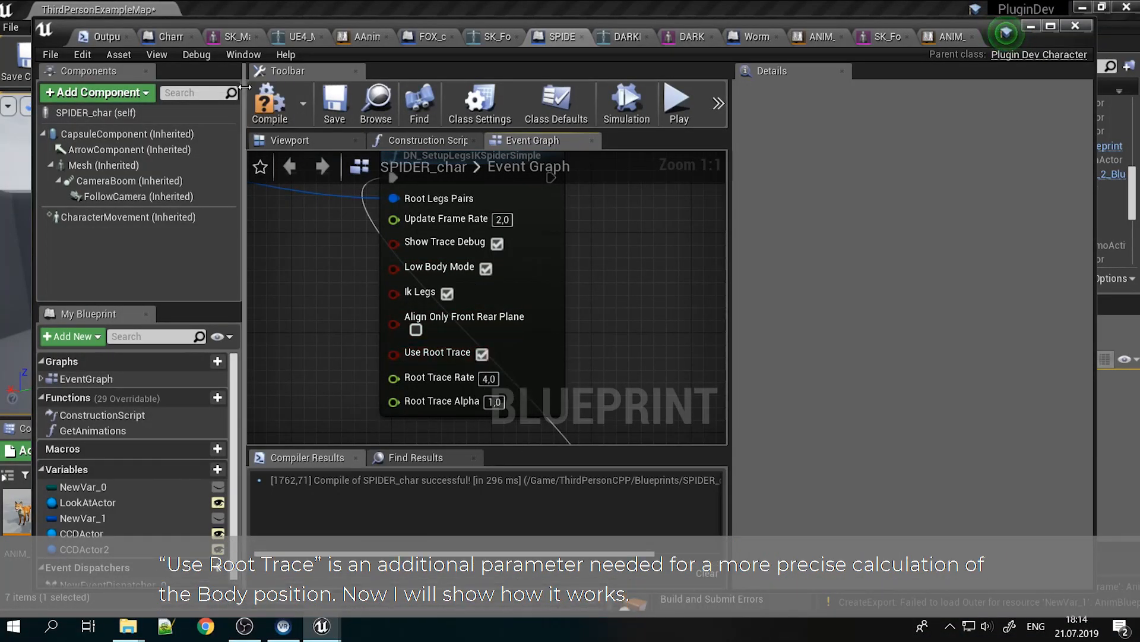
# Compile SPIDER_char and test the spider with Use Root Trace enabled by stepping against the raised platform's edge in play mode, then end the session
pyautogui.click(262, 105)
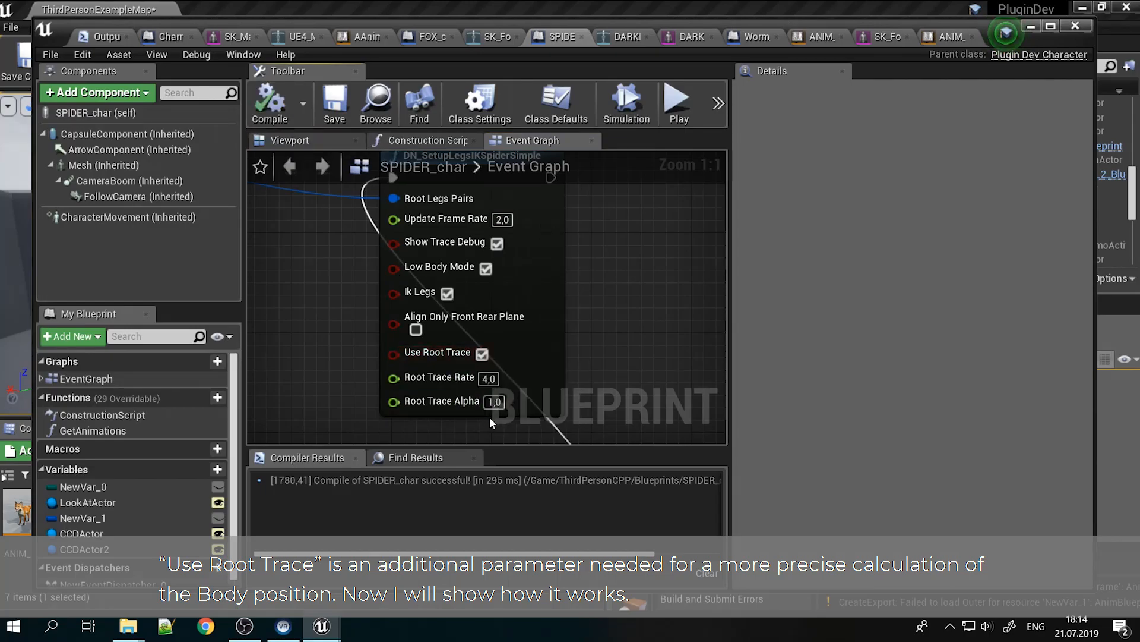
pyautogui.click(1031, 27)
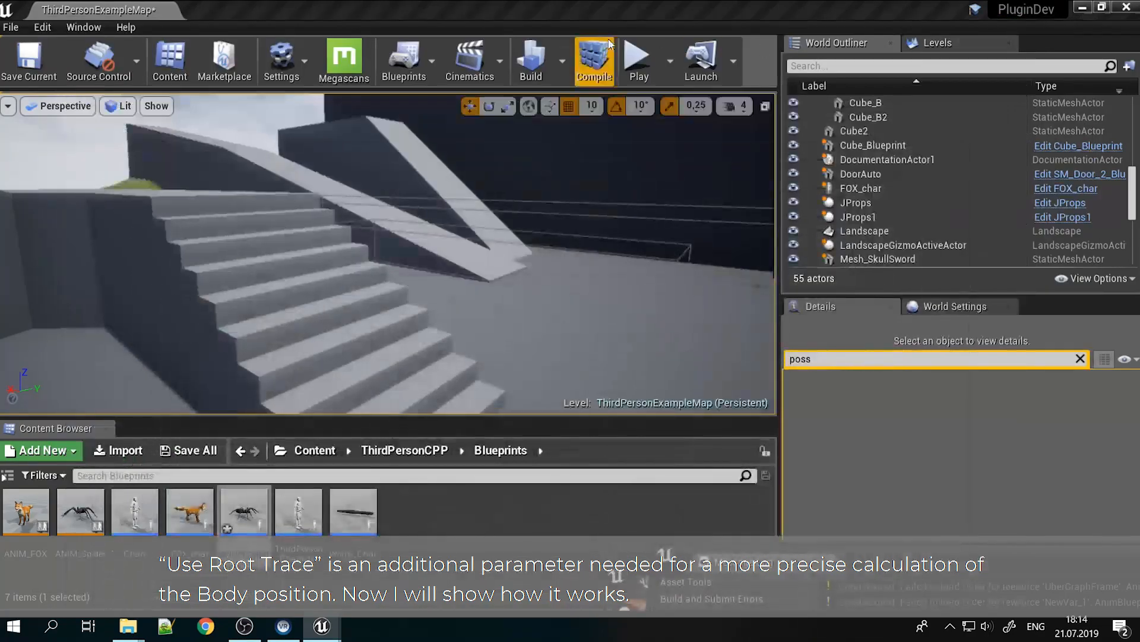
pyautogui.click(636, 60)
pyautogui.press('w')
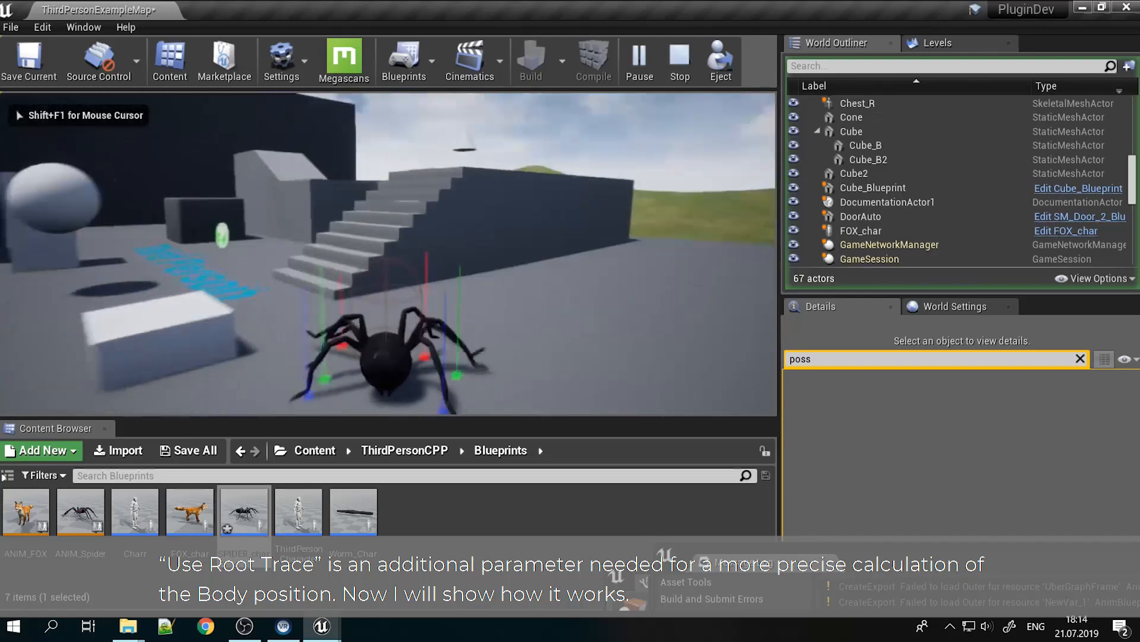
pyautogui.press('w')
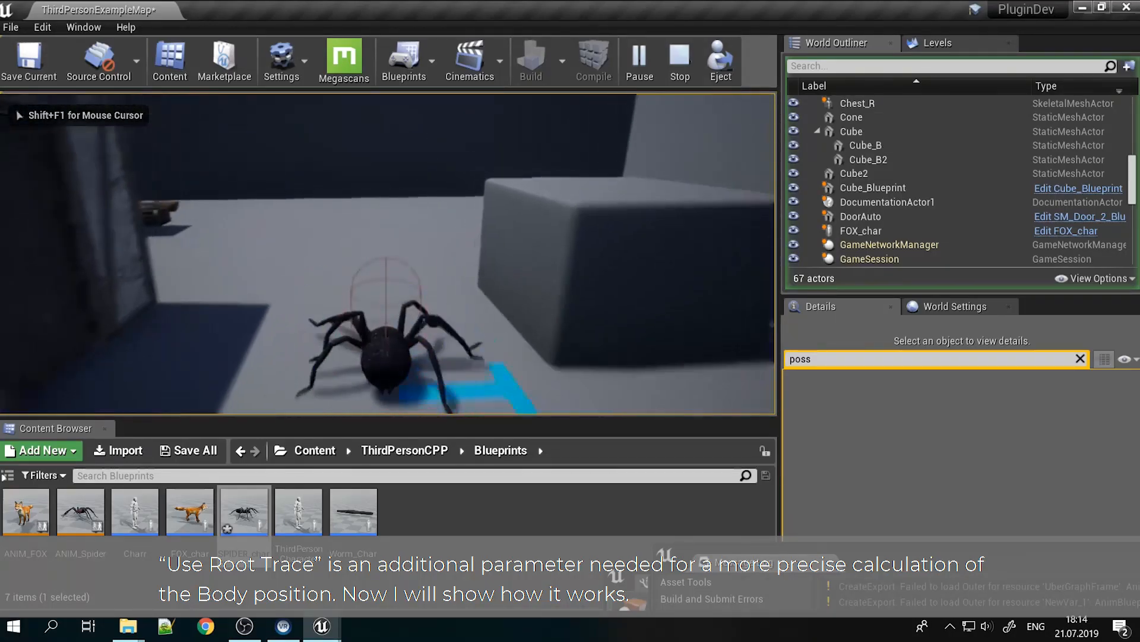
pyautogui.press('w')
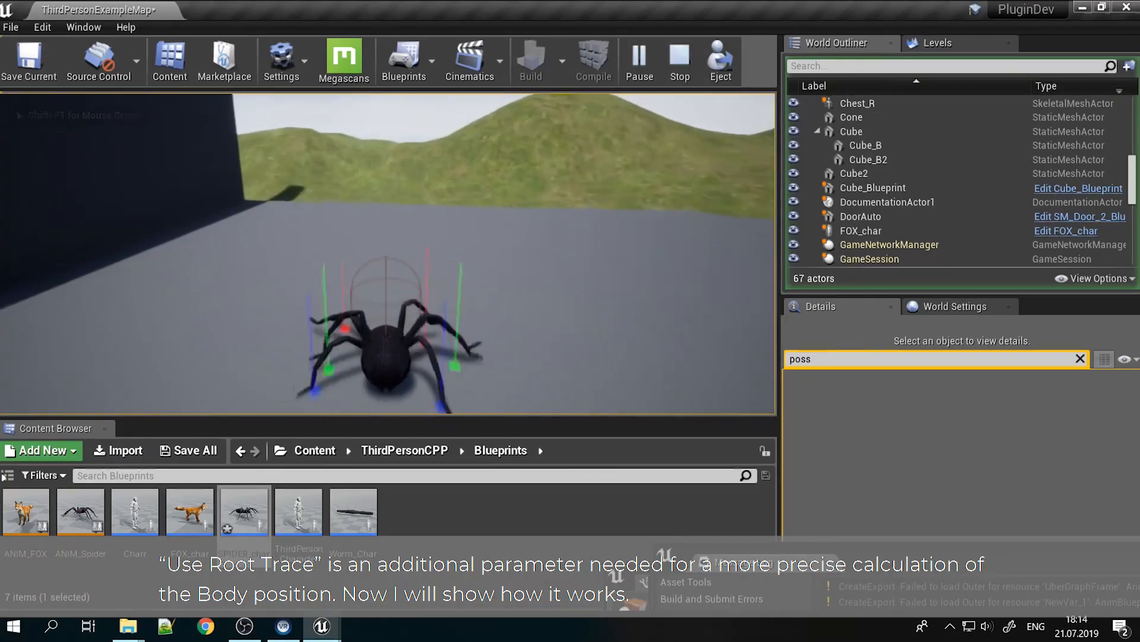
pyautogui.press('d')
pyautogui.press('a')
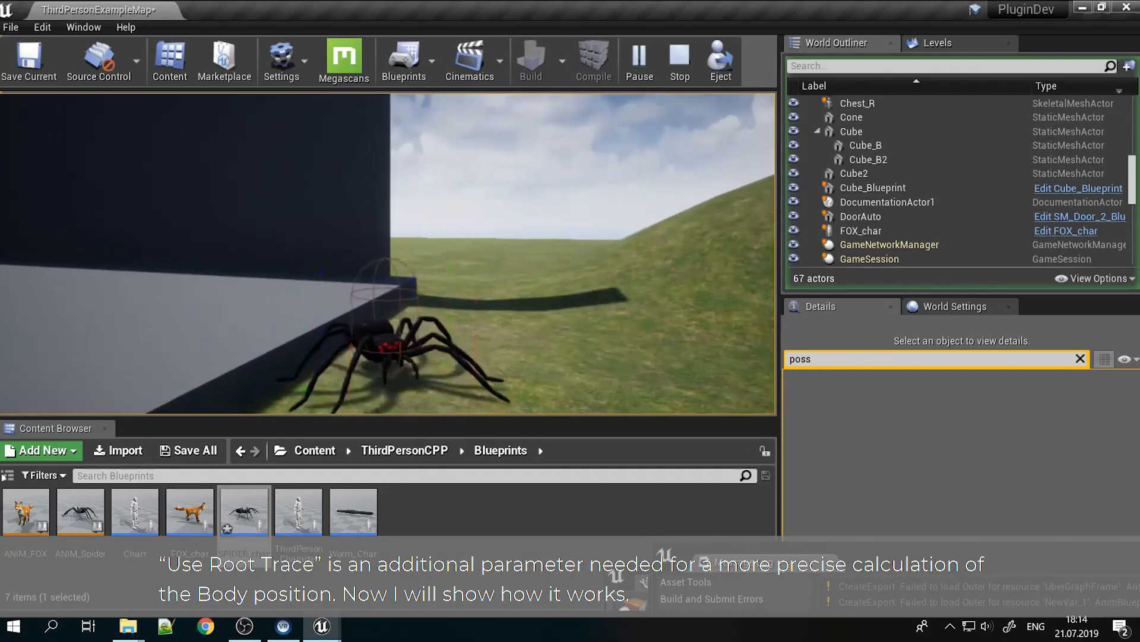
pyautogui.press('a')
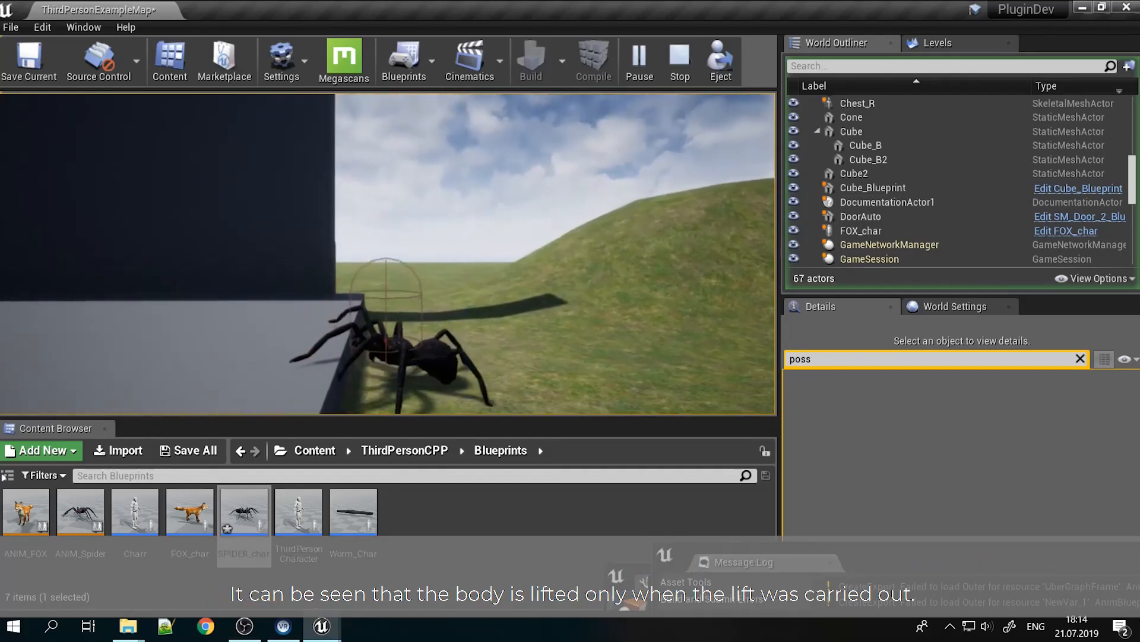
pyautogui.press('a')
pyautogui.press('a')
pyautogui.press('d')
pyautogui.press('a')
pyautogui.press('a')
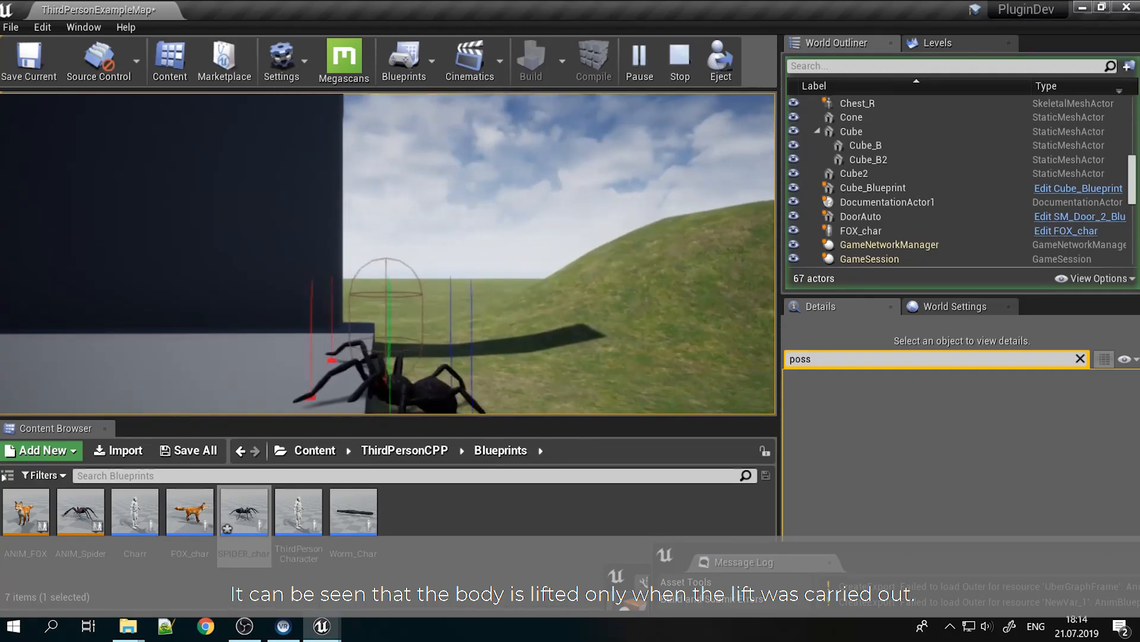
pyautogui.press('Escape')
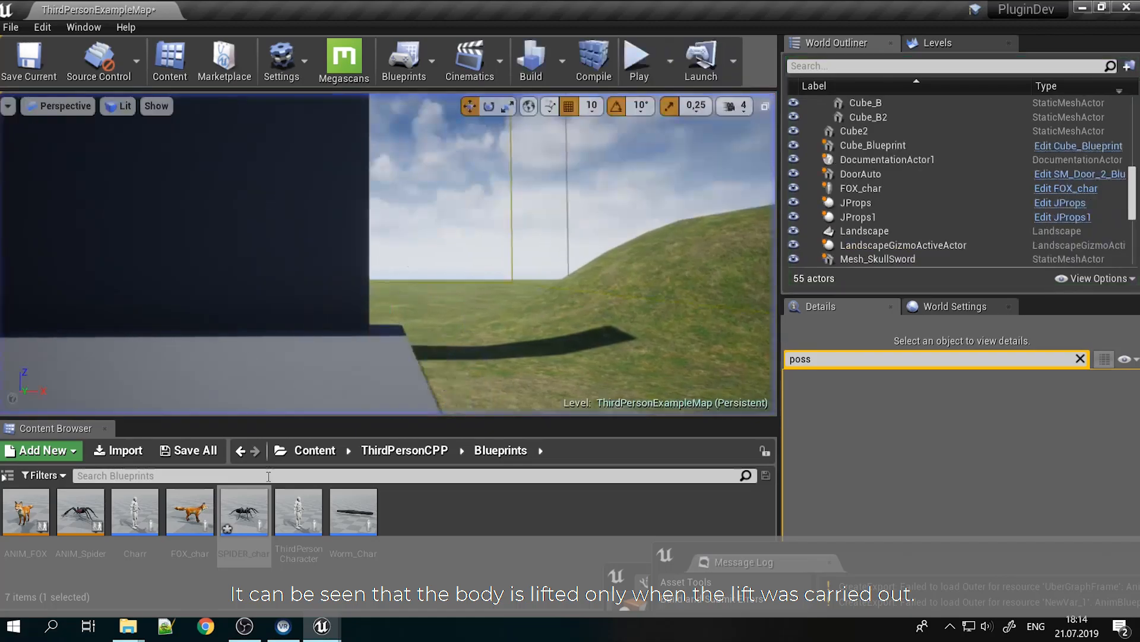
# Temporarily disable Use Root Trace in DN_SetupLegsIKSpiderSimple and test the spider at the same platform edge in play mode
pyautogui.click(322, 626)
pyautogui.click(509, 547)
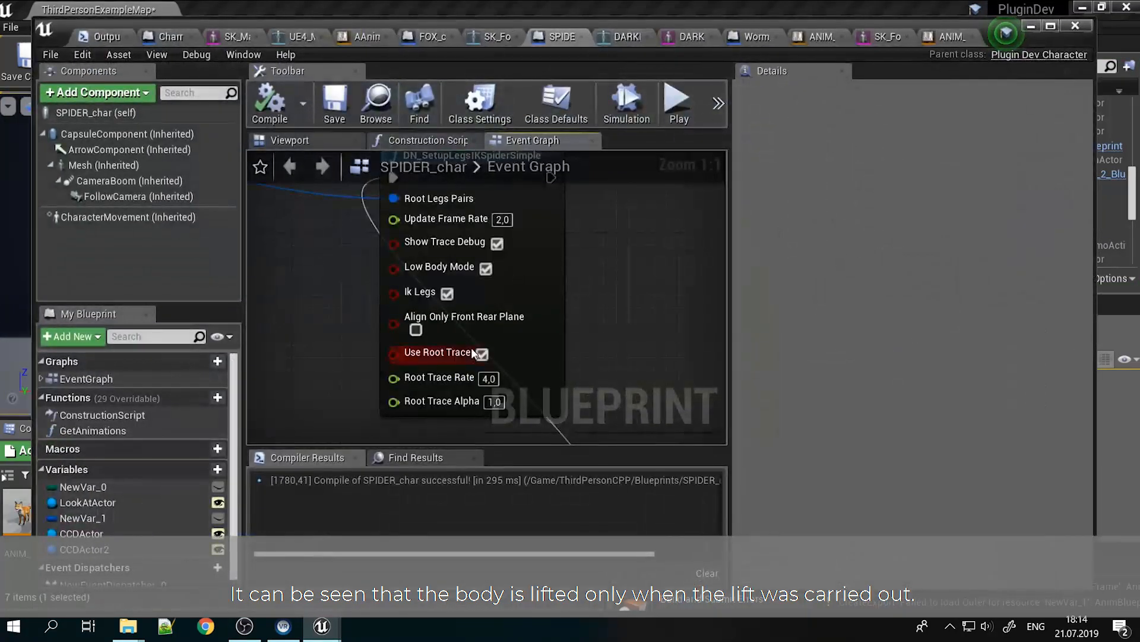
pyautogui.click(1033, 28)
pyautogui.click(637, 59)
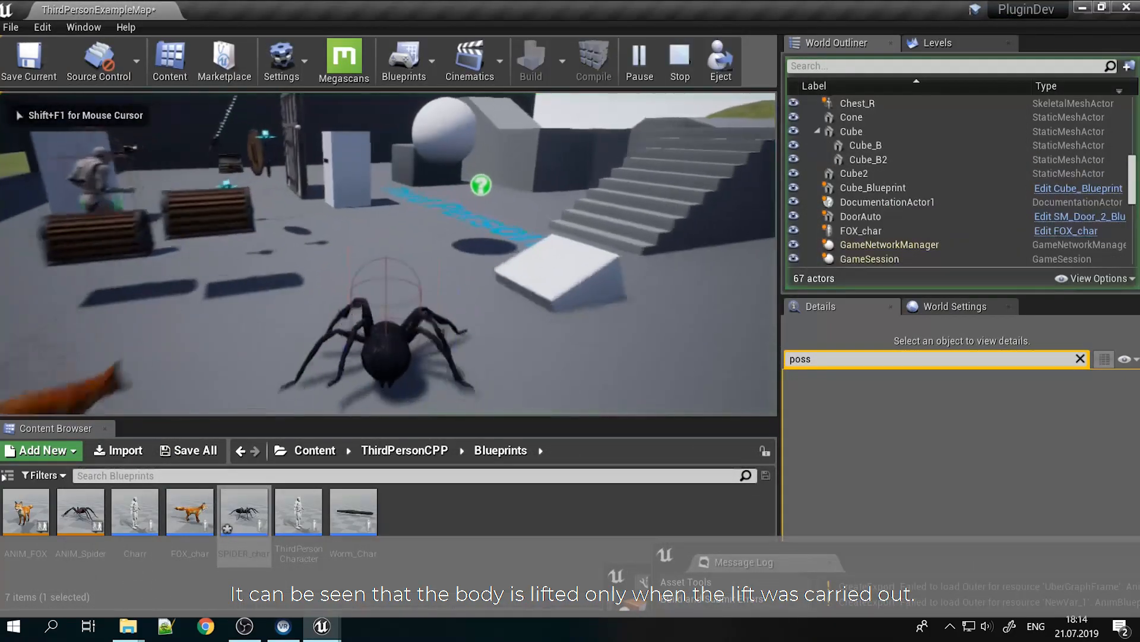
pyautogui.press('w')
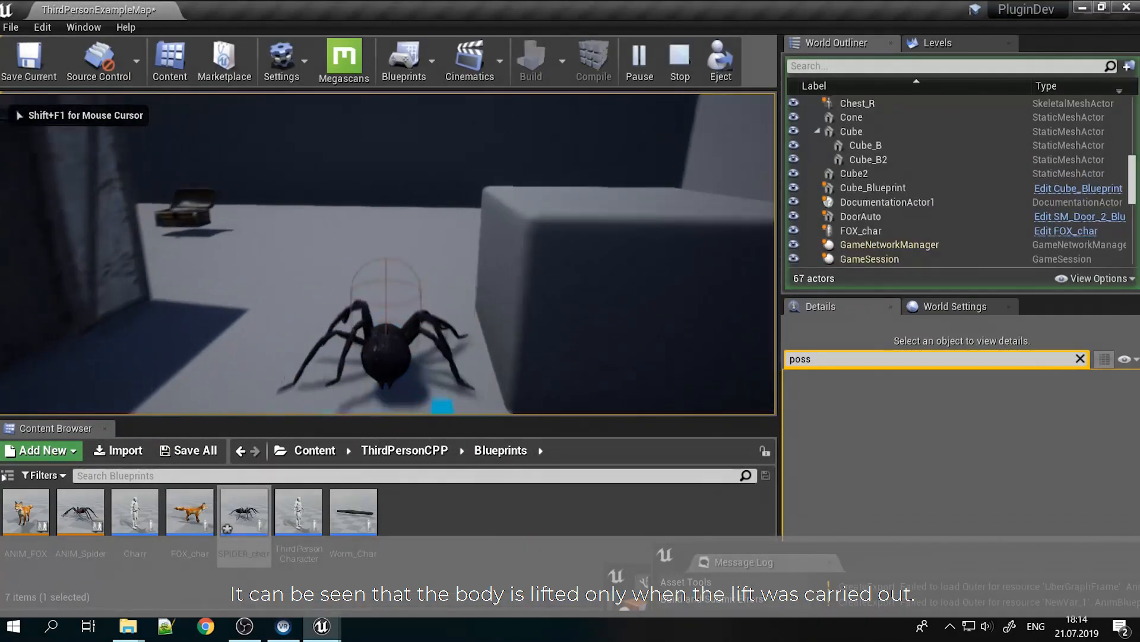
pyautogui.press('w')
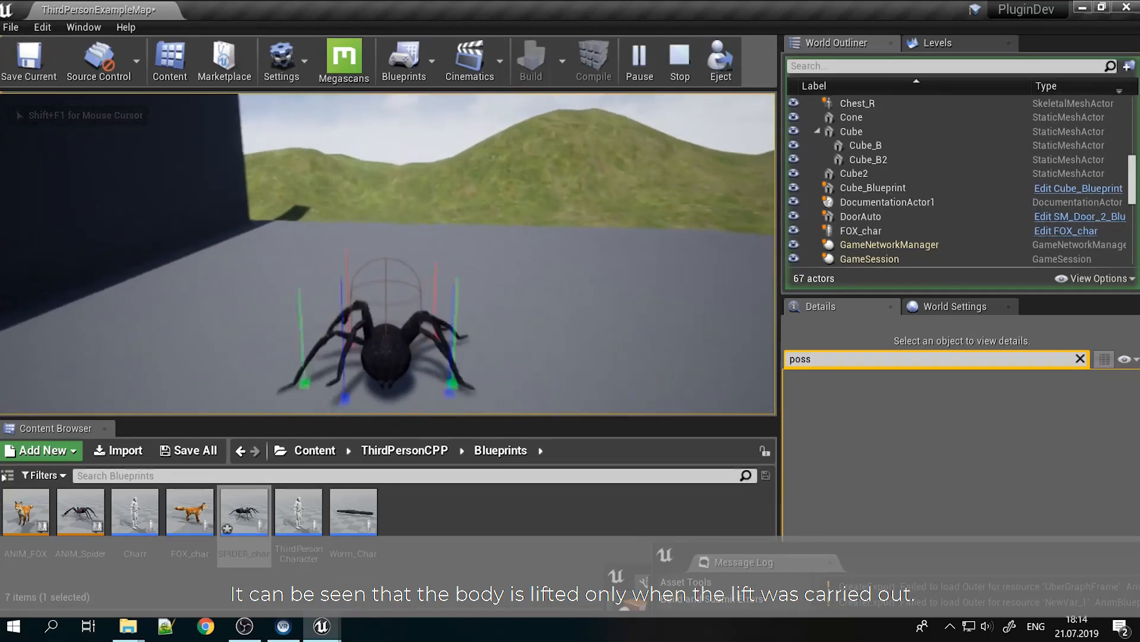
pyautogui.press('w')
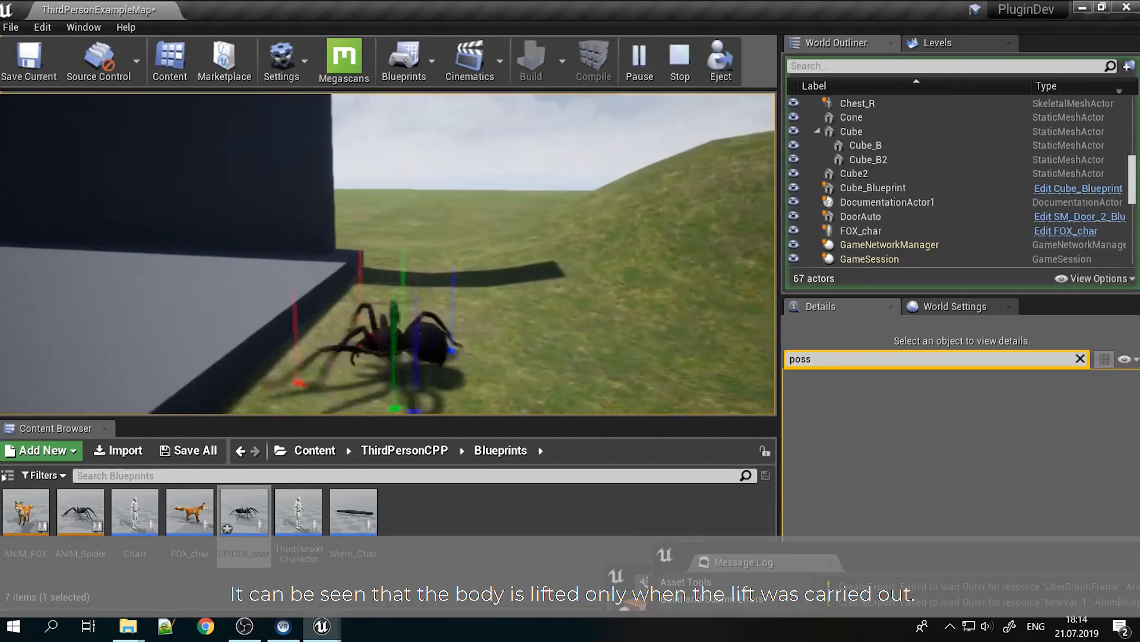
pyautogui.press('w')
pyautogui.press('w')
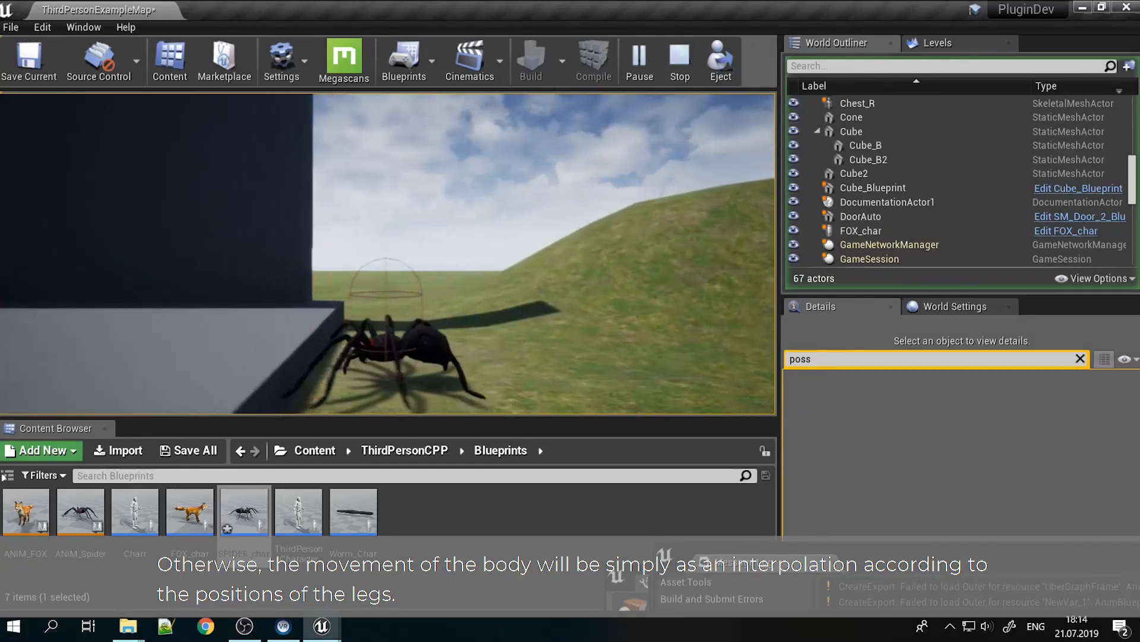
pyautogui.press('Escape')
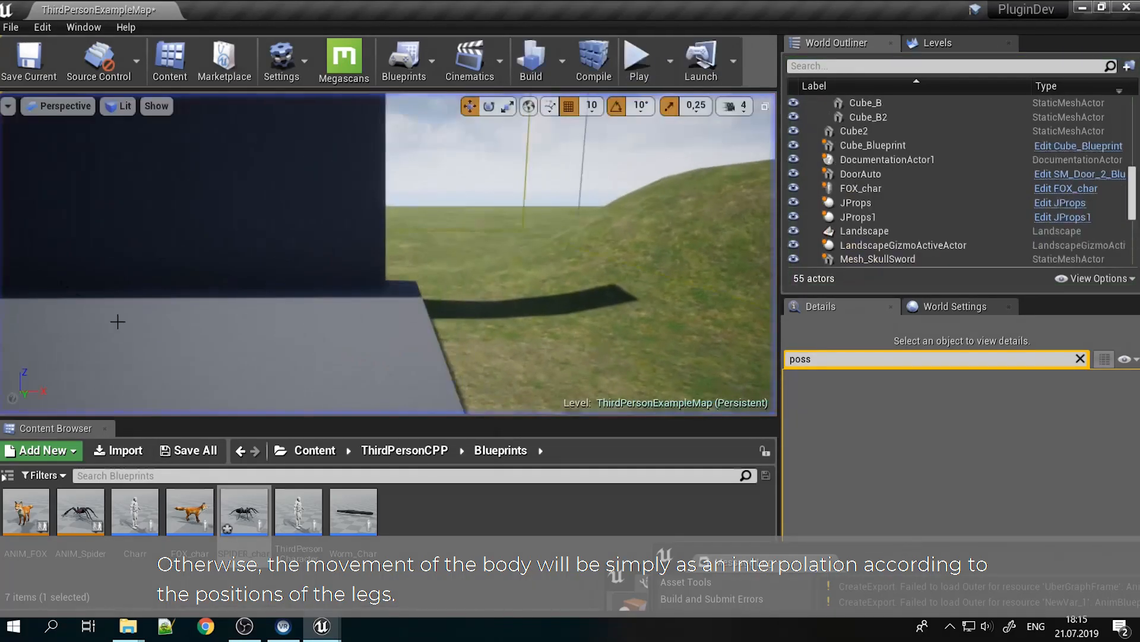
pyautogui.click(320, 635)
pyautogui.click(484, 535)
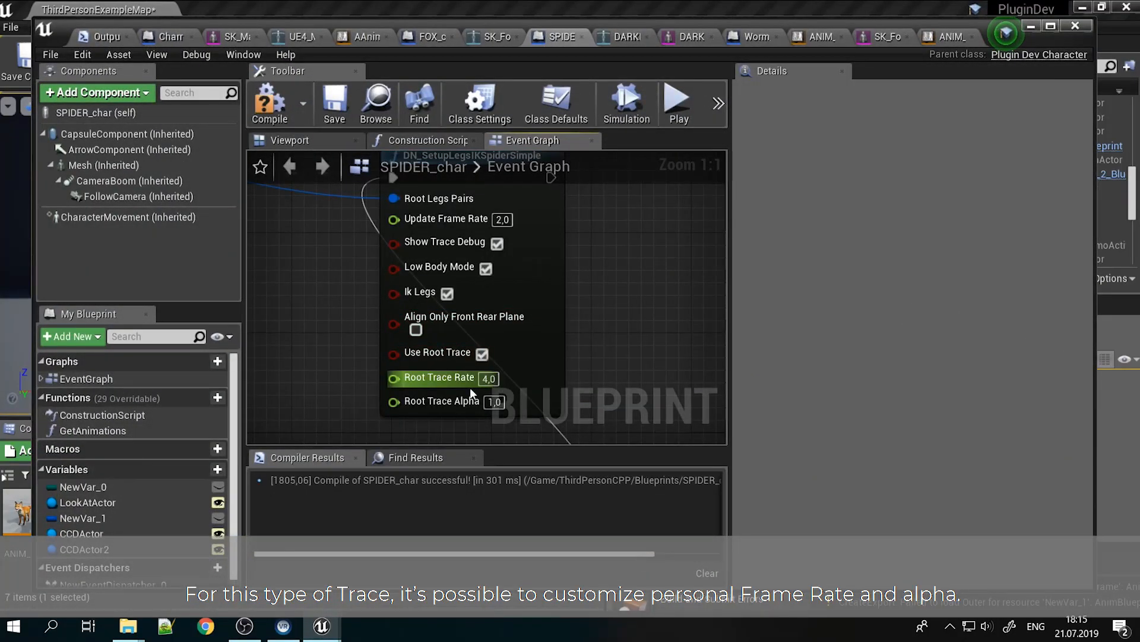
# Examine the Make RootLegsPairsSimple_DN and Make LegsPairsSimple_DN inputs and locate the socket-based Make RootLegsPairsSSimple_DN nodes in the graph
pyautogui.moveTo(369, 323); pyautogui.dragTo(628, 406, button='right')
pyautogui.moveTo(372, 371); pyautogui.dragTo(493, 318, button='right')
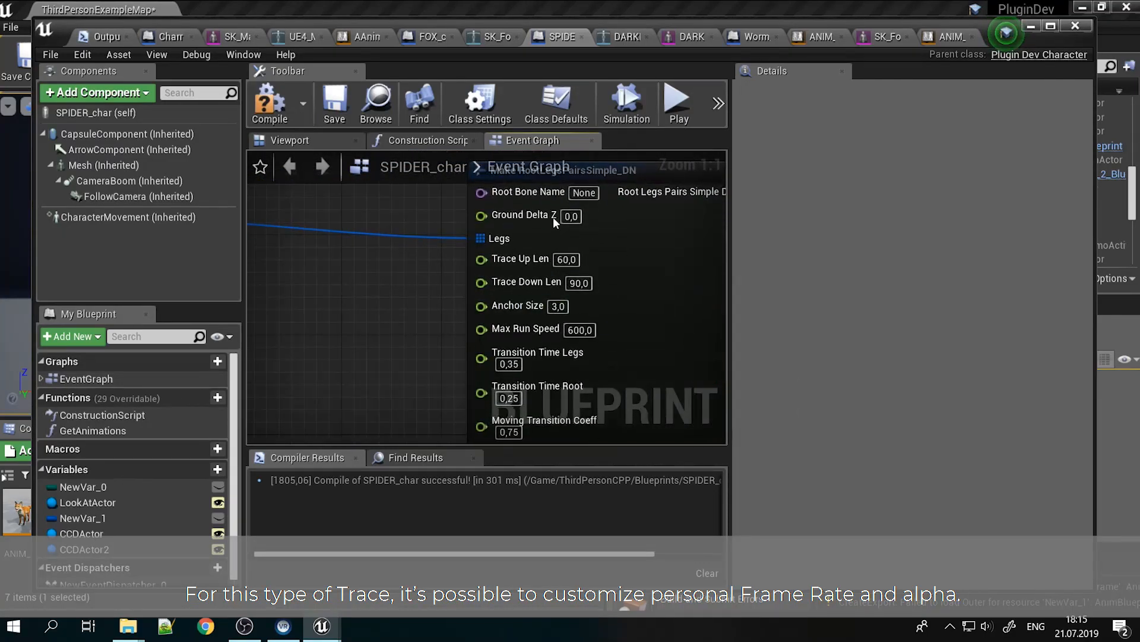
pyautogui.moveTo(517, 252); pyautogui.dragTo(492, 308, button='right')
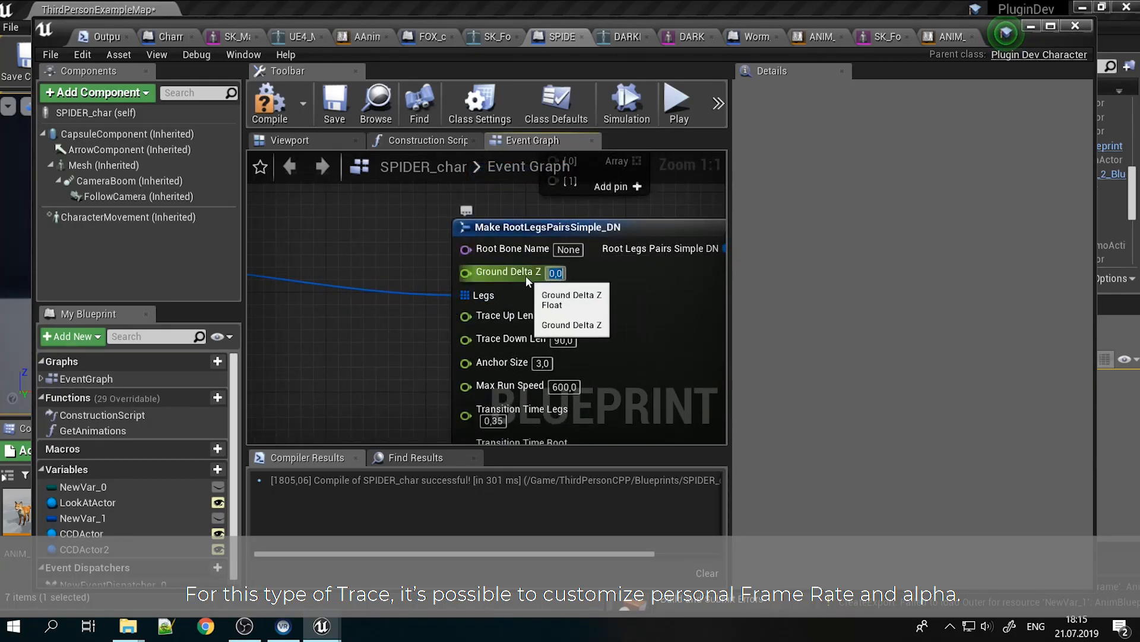
pyautogui.moveTo(331, 298); pyautogui.dragTo(723, 293, button='right')
pyautogui.moveTo(556, 322); pyautogui.dragTo(713, 351, button='right')
pyautogui.scroll(-3, 413, 300)
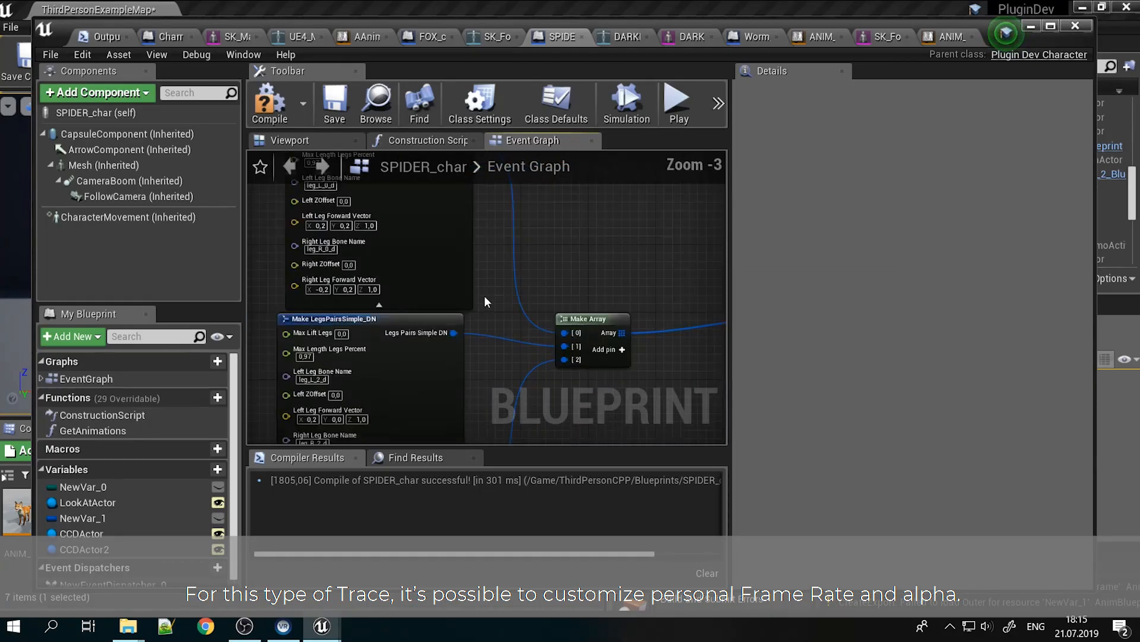
pyautogui.moveTo(514, 312); pyautogui.dragTo(517, 211, button='right')
pyautogui.scroll(-5, 547, 305)
pyautogui.moveTo(493, 309); pyautogui.dragTo(432, 315, button='right')
pyautogui.moveTo(574, 362); pyautogui.dragTo(440, 272, button='right')
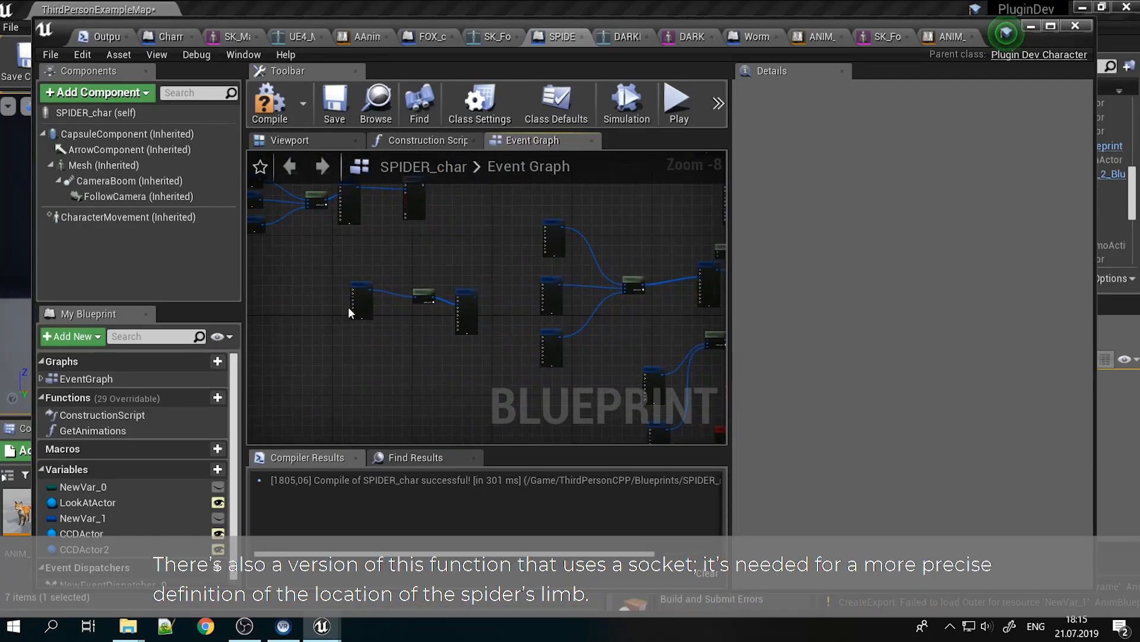
pyautogui.scroll(6, 349, 308)
pyautogui.moveTo(646, 326); pyautogui.dragTo(289, 306, button='right')
pyautogui.moveTo(674, 267); pyautogui.dragTo(590, 346, button='right')
# Search the blueprint actions for "legsIk" and add the socket-based simple spider leg IK setup function near Make RootLegsPairsSSimple_DN
pyautogui.rightClick(392, 259)
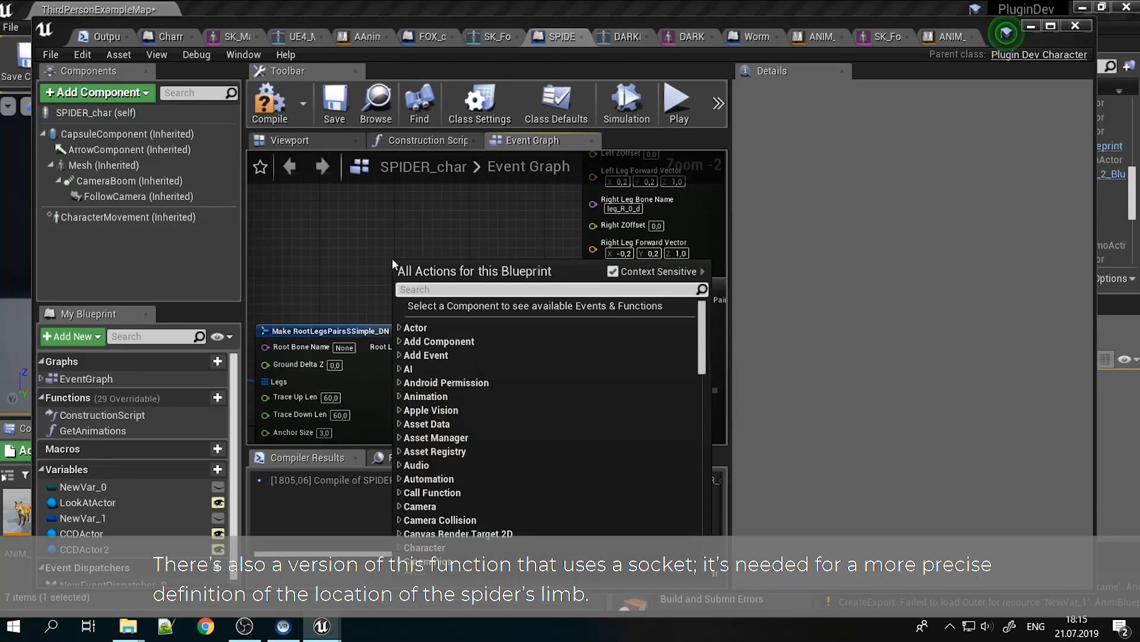
pyautogui.write('legsIk')
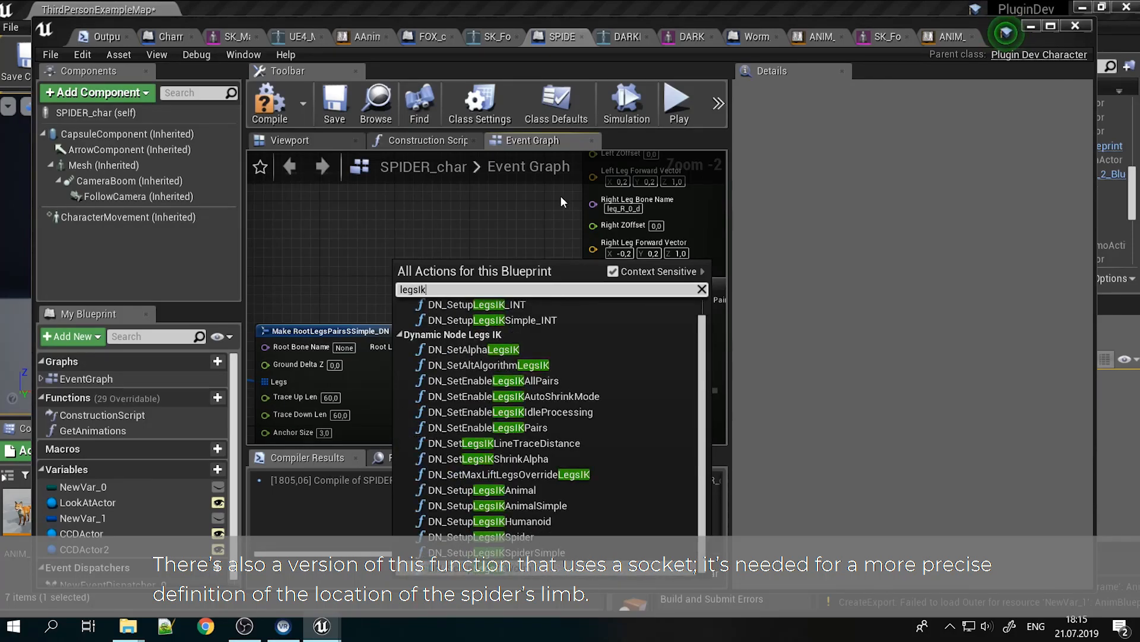
pyautogui.click(551, 536)
pyautogui.moveTo(460, 280); pyautogui.dragTo(476, 342)
# Inspect the leg bone name and socket name inputs of the Make LegsPairsSSimple_DN node
pyautogui.moveTo(298, 291); pyautogui.dragTo(540, 238, button='right')
pyautogui.moveTo(445, 264); pyautogui.dragTo(584, 275, button='right')
pyautogui.click(363, 338)
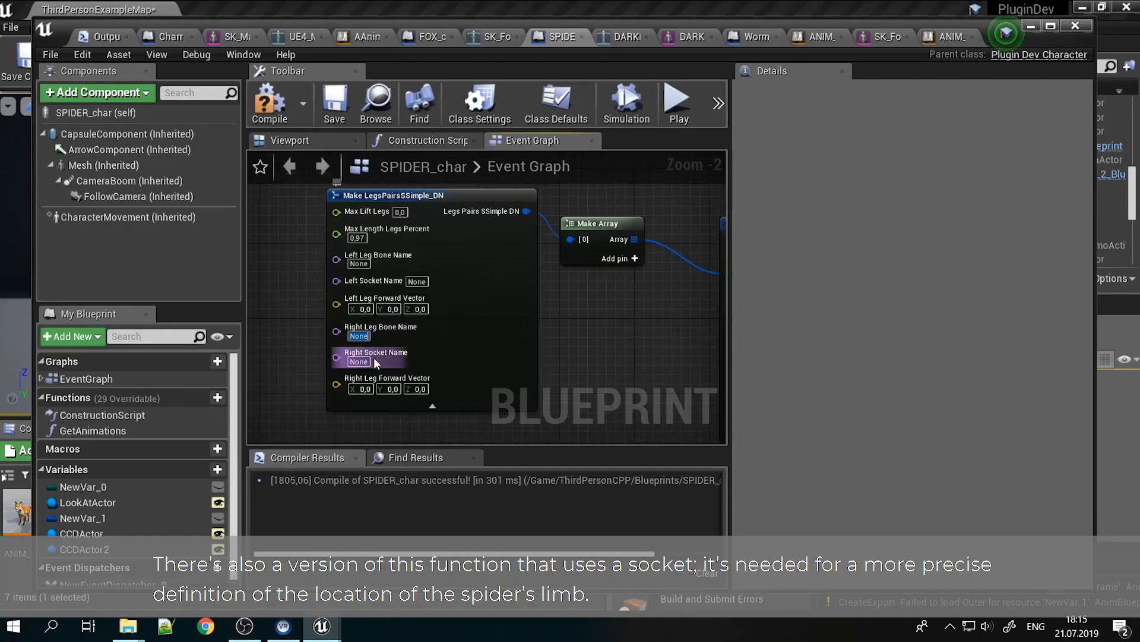
pyautogui.click(367, 361)
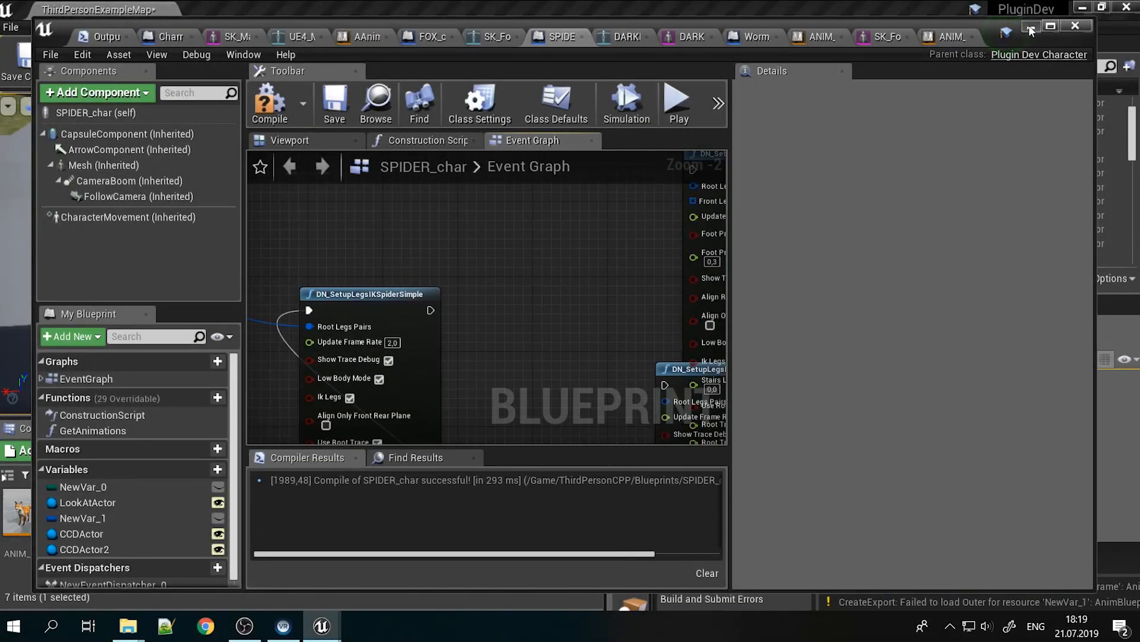
# Add DN_SetEnableLegsIKAutoShrinkMode after DN_SetupLegsIKSpiderSimple in SPIDER_char and place a DN_SetLegsIKShrinkAlpha node above it
pyautogui.click(1031, 28)
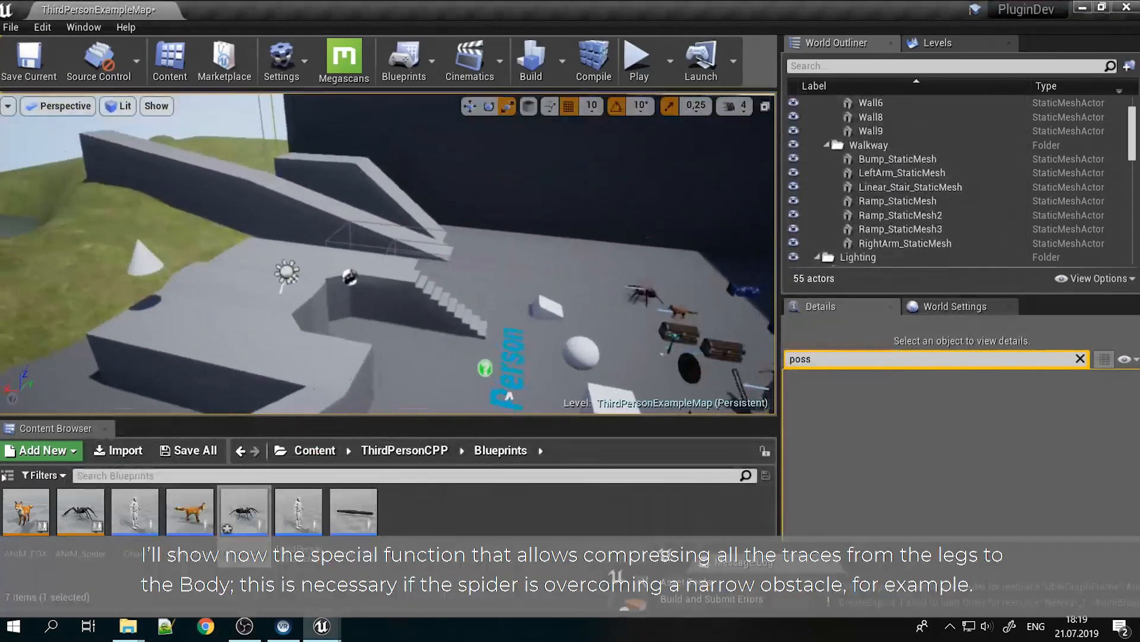
pyautogui.moveTo(388, 253); pyautogui.dragTo(695, 333, button='right')
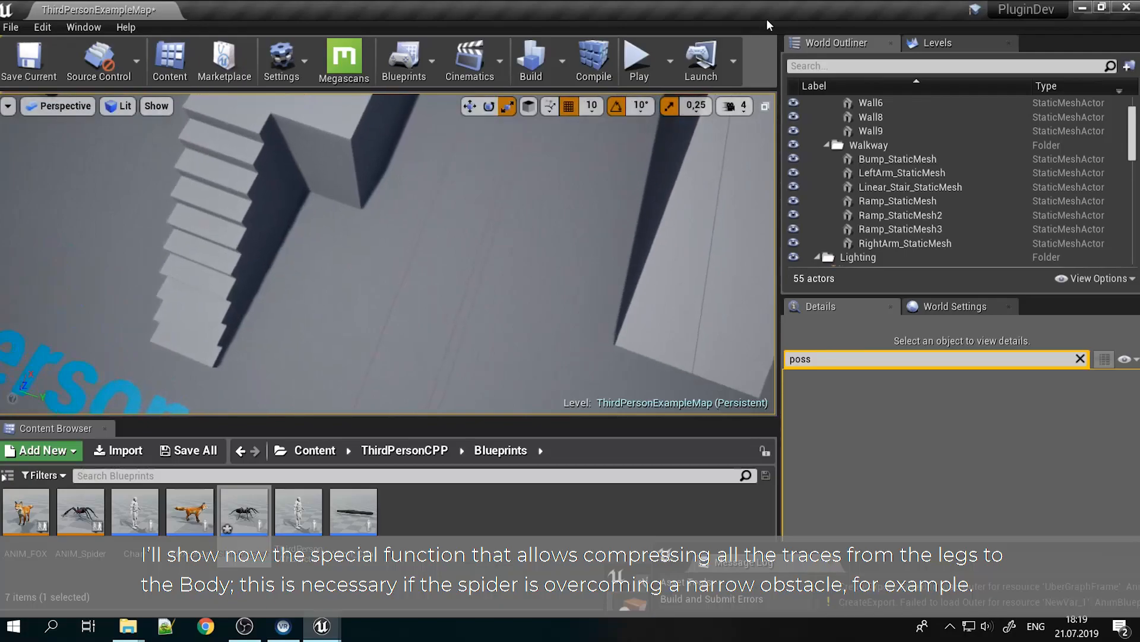
pyautogui.moveTo(321, 625)
pyautogui.click(511, 523)
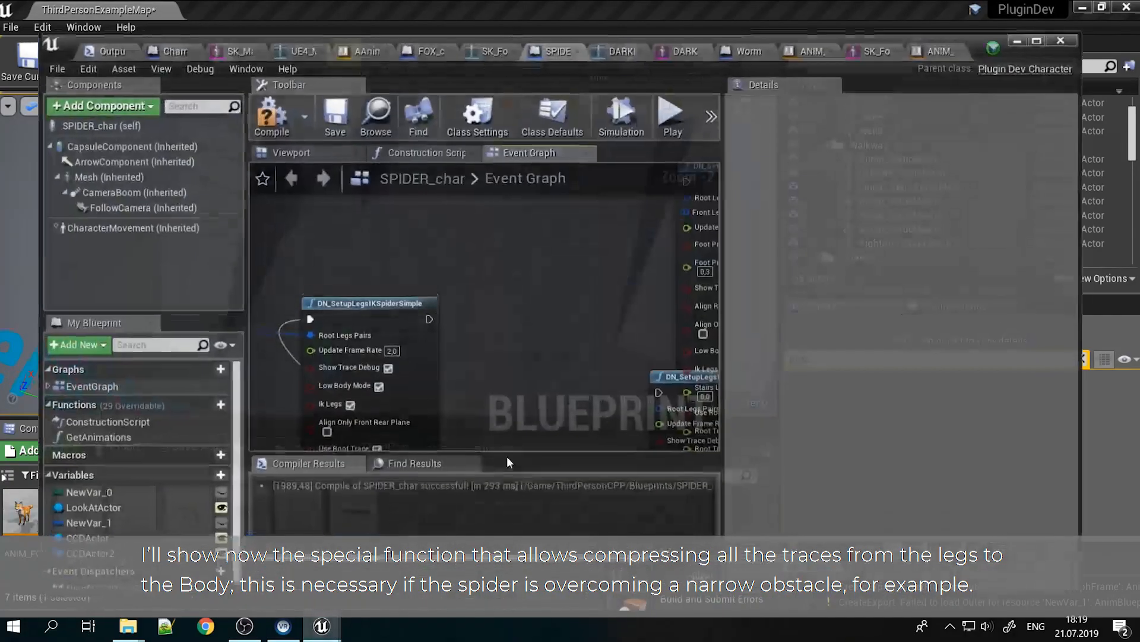
pyautogui.moveTo(493, 343); pyautogui.dragTo(513, 262, button='right')
pyautogui.moveTo(481, 251); pyautogui.dragTo(540, 219)
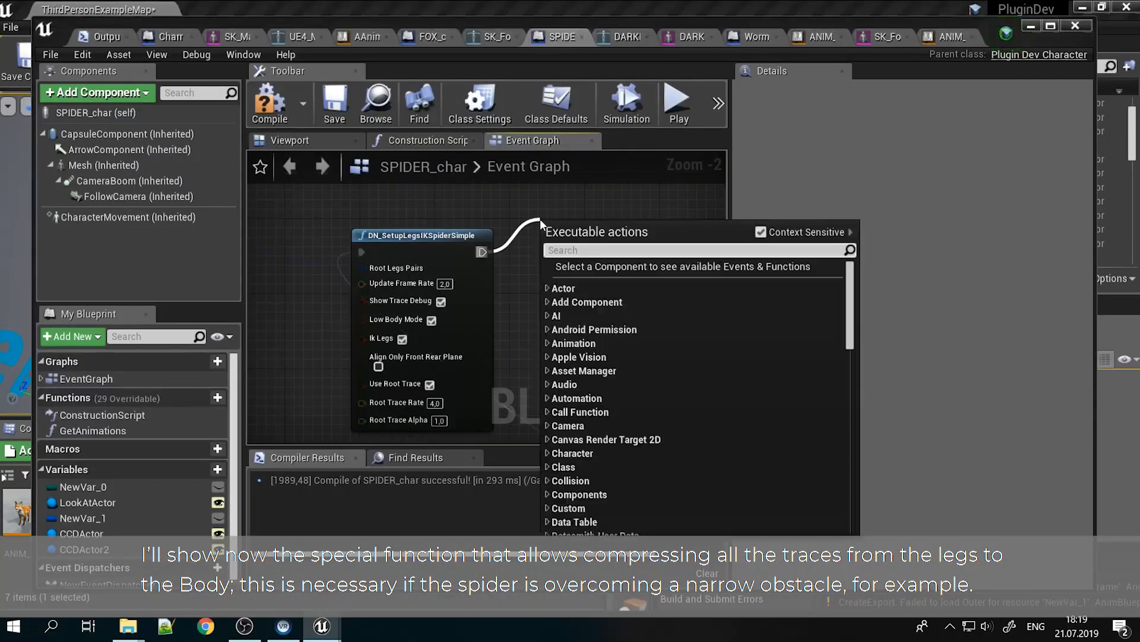
pyautogui.write('legsIK')
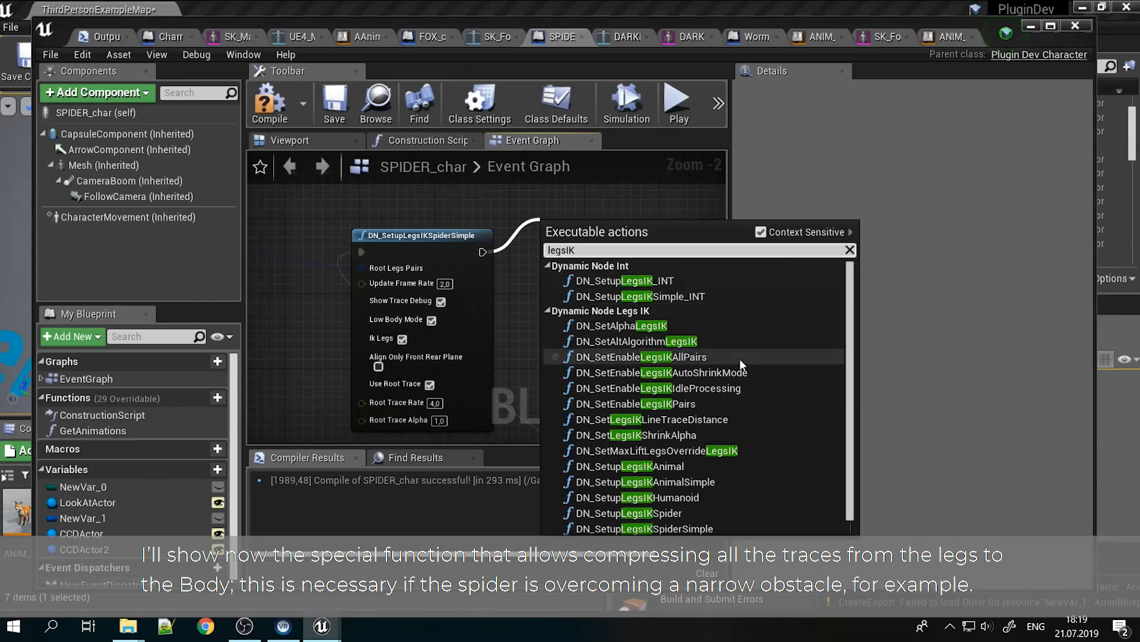
pyautogui.click(722, 370)
pyautogui.moveTo(607, 266); pyautogui.dragTo(513, 324, button='right')
pyautogui.moveTo(401, 308); pyautogui.dragTo(466, 204)
pyautogui.click(580, 443)
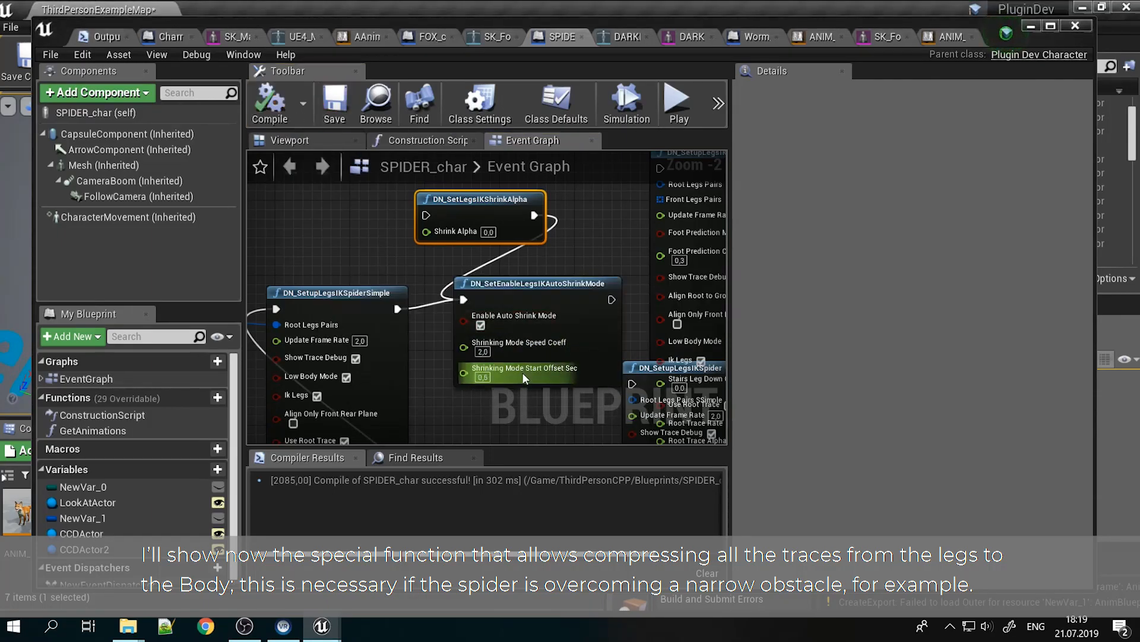
# Play the level and walk the spider up the stairs and along the narrow walls to test leg shrinking, then end the play session
pyautogui.click(1029, 27)
pyautogui.click(679, 57)
pyautogui.press('w')
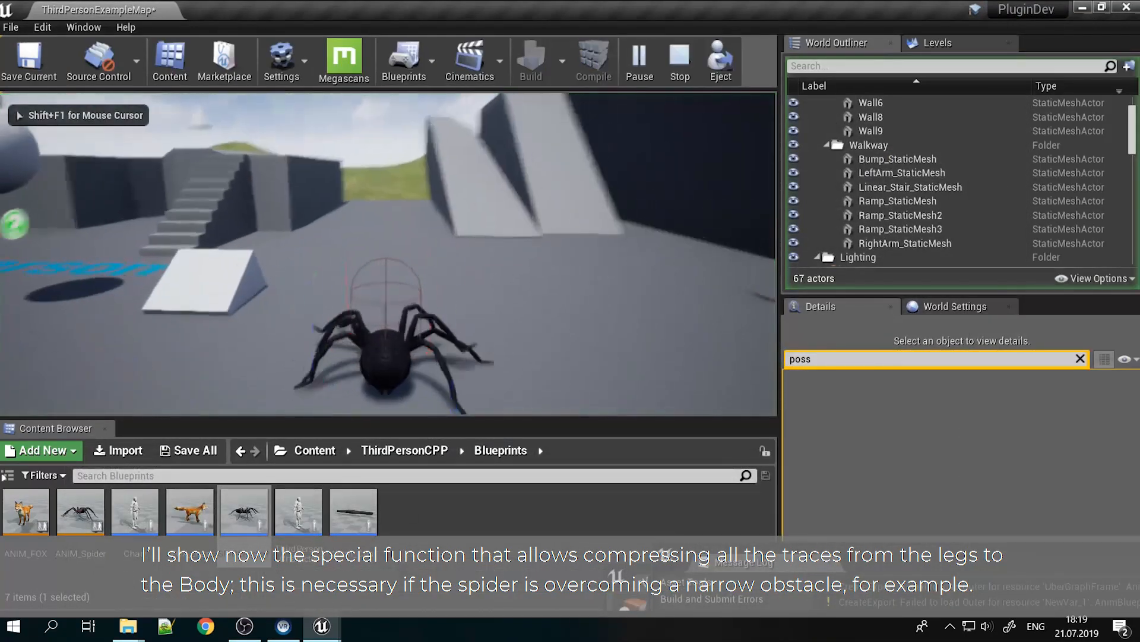
pyautogui.press('w')
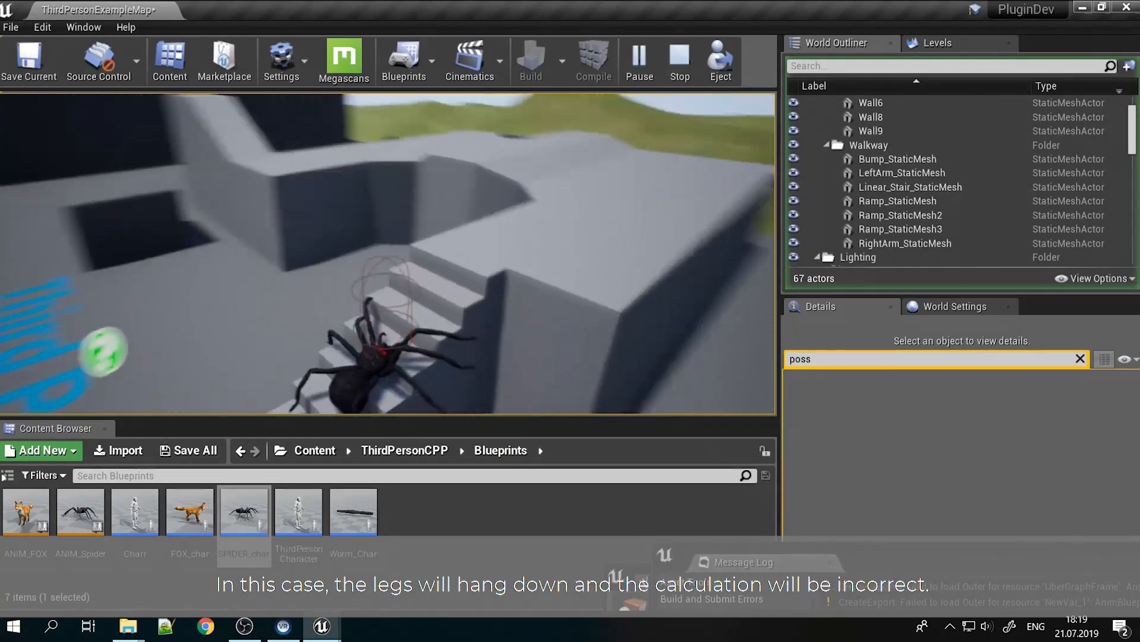
pyautogui.press('w')
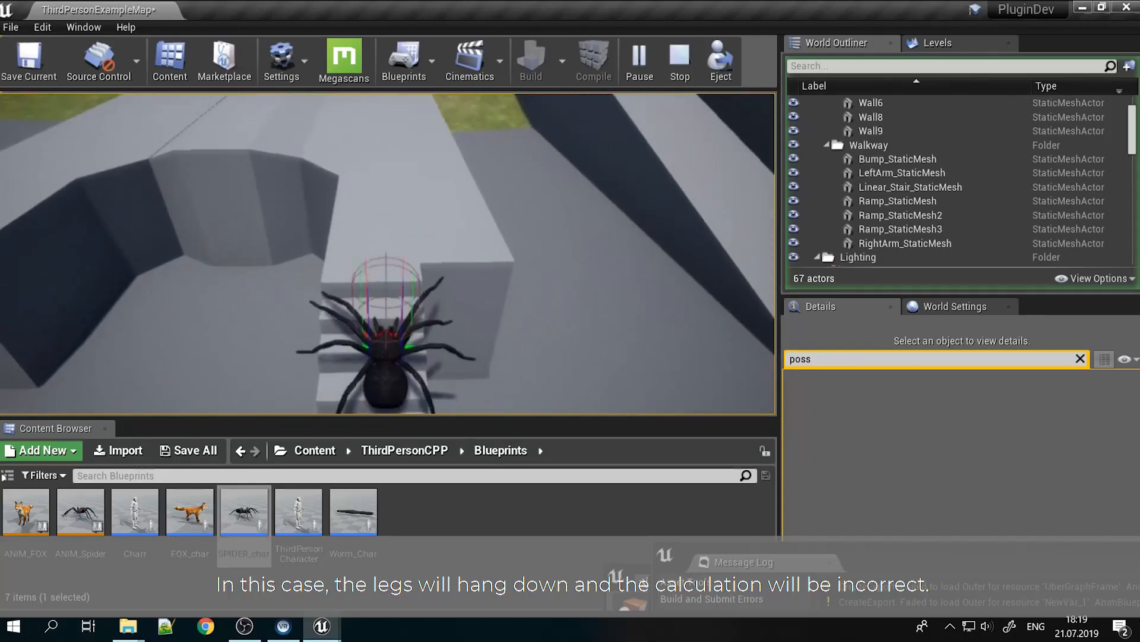
pyautogui.press('w')
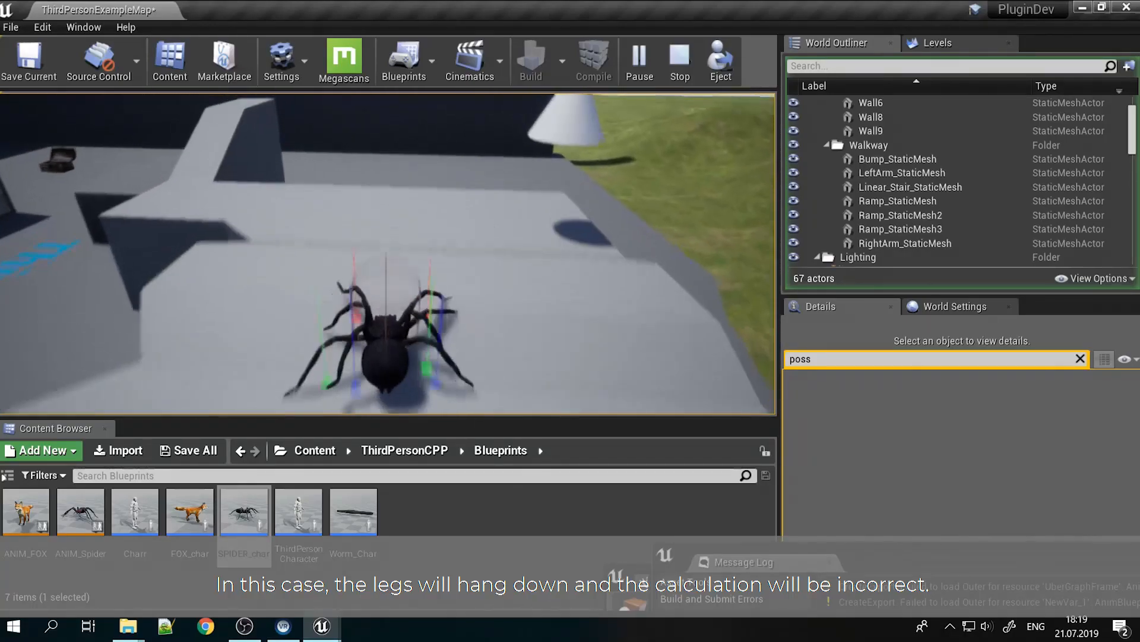
pyautogui.press('w')
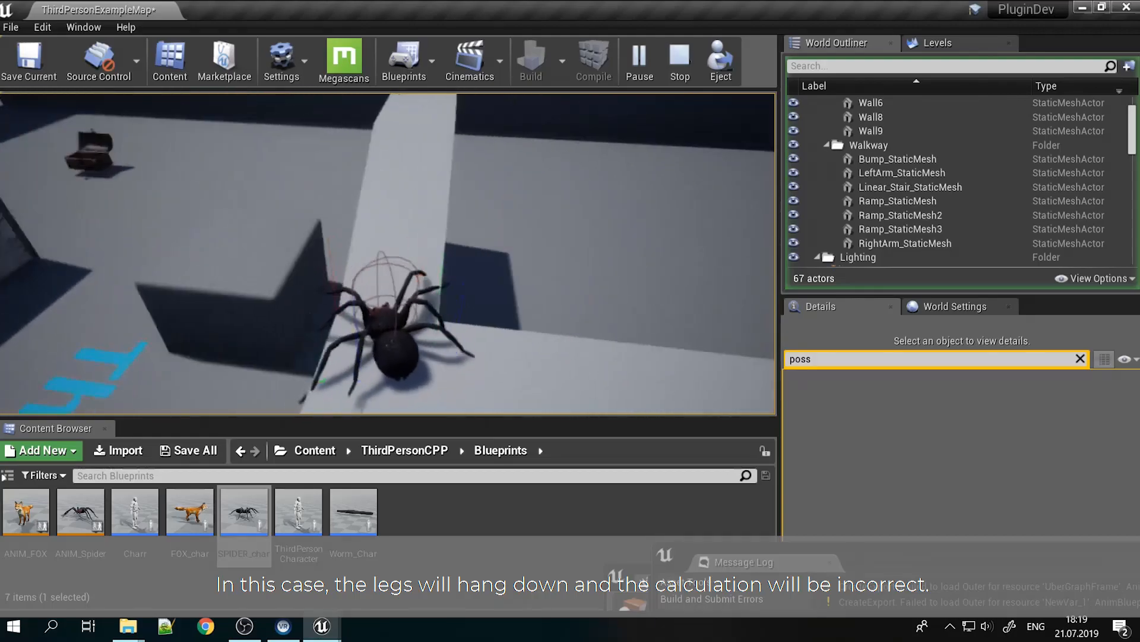
pyautogui.press('w')
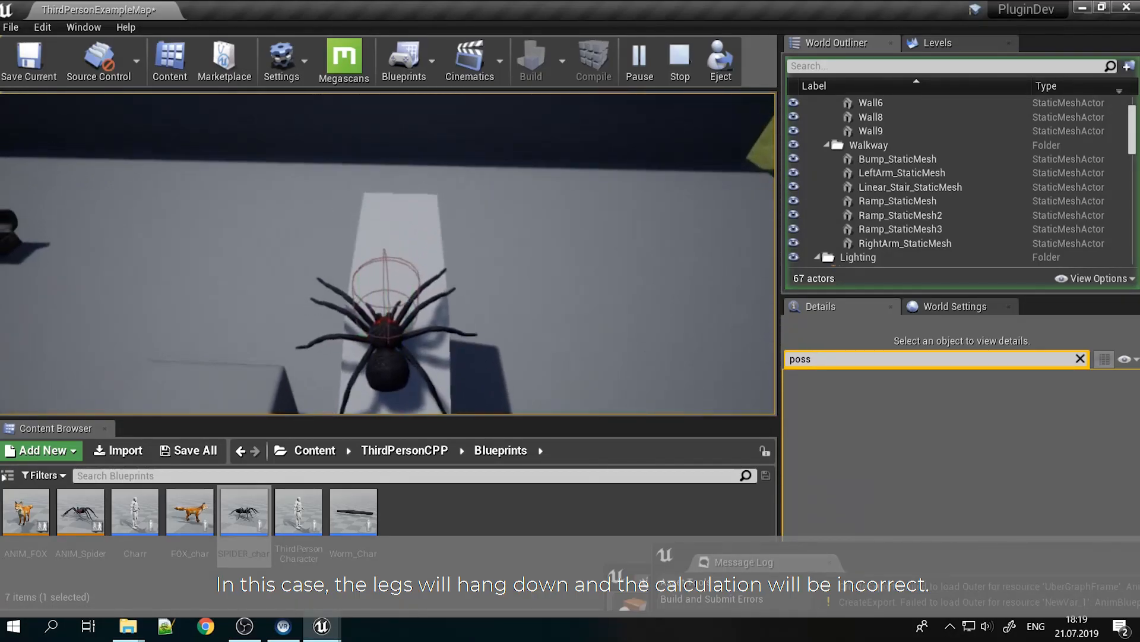
pyautogui.press('w')
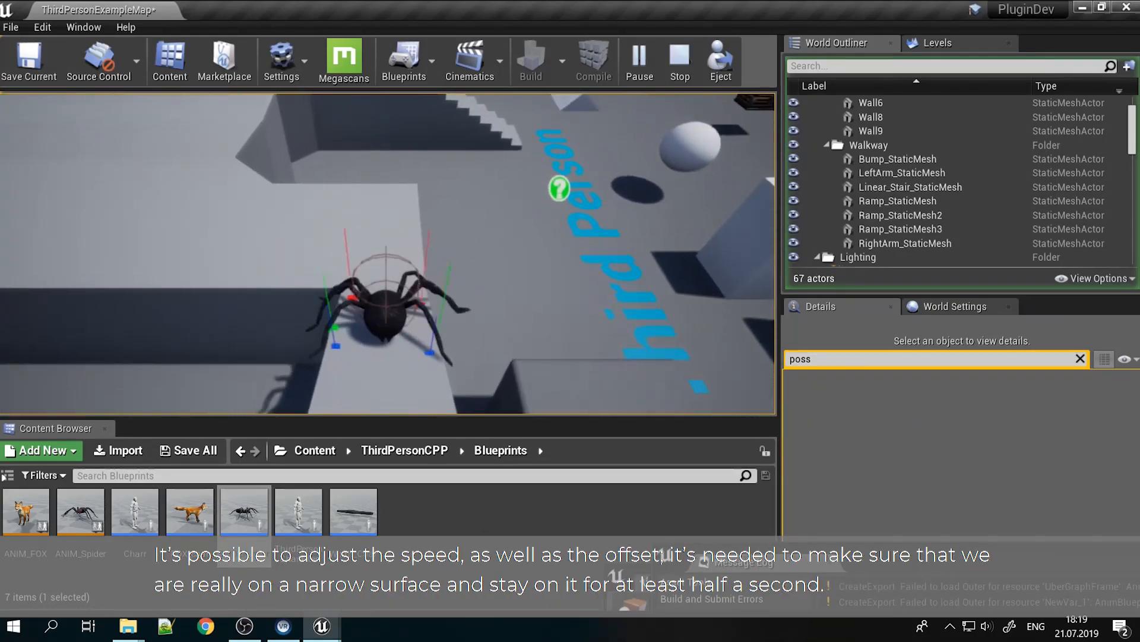
pyautogui.press('w')
pyautogui.press('a')
pyautogui.press('w')
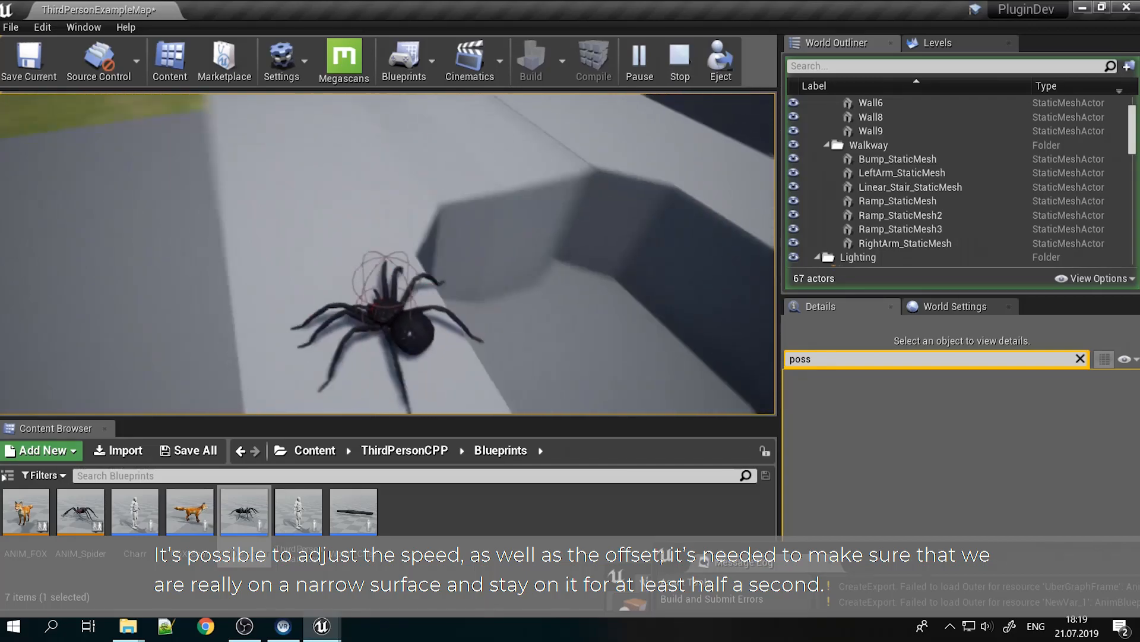
pyautogui.press('Escape')
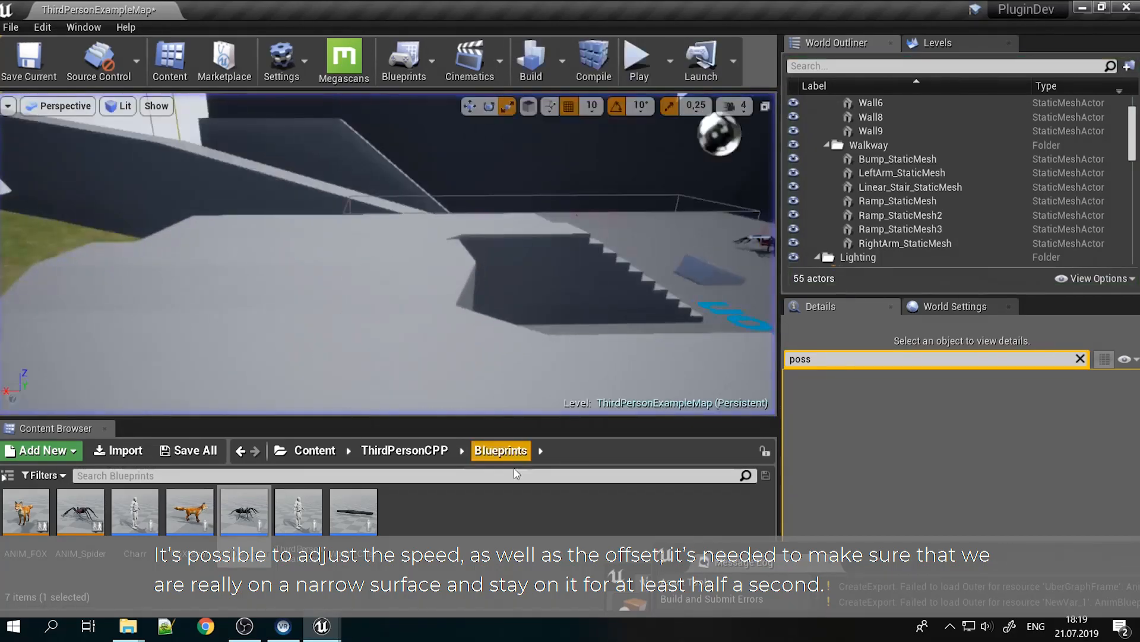
# Examine the worm's skeletal mesh up close and open its skeleton, CH_Thin_Leech_Skeleton
pyautogui.click(318, 636)
pyautogui.click(502, 535)
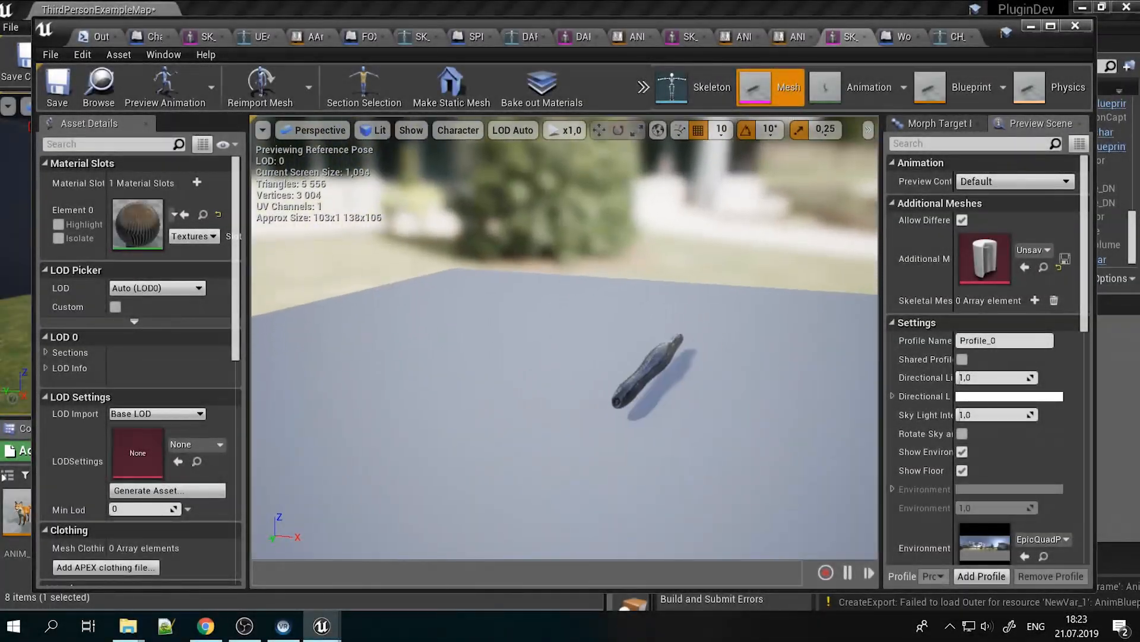
pyautogui.keyDown('alt'); pyautogui.moveTo(565, 338); pyautogui.dragTo(457, 351); pyautogui.keyUp('alt')
pyautogui.keyDown('alt'); pyautogui.moveTo(457, 350); pyautogui.dragTo(553, 351, button='right'); pyautogui.keyUp('alt')
pyautogui.keyDown('alt'); pyautogui.moveTo(553, 351); pyautogui.dragTo(582, 297); pyautogui.keyUp('alt')
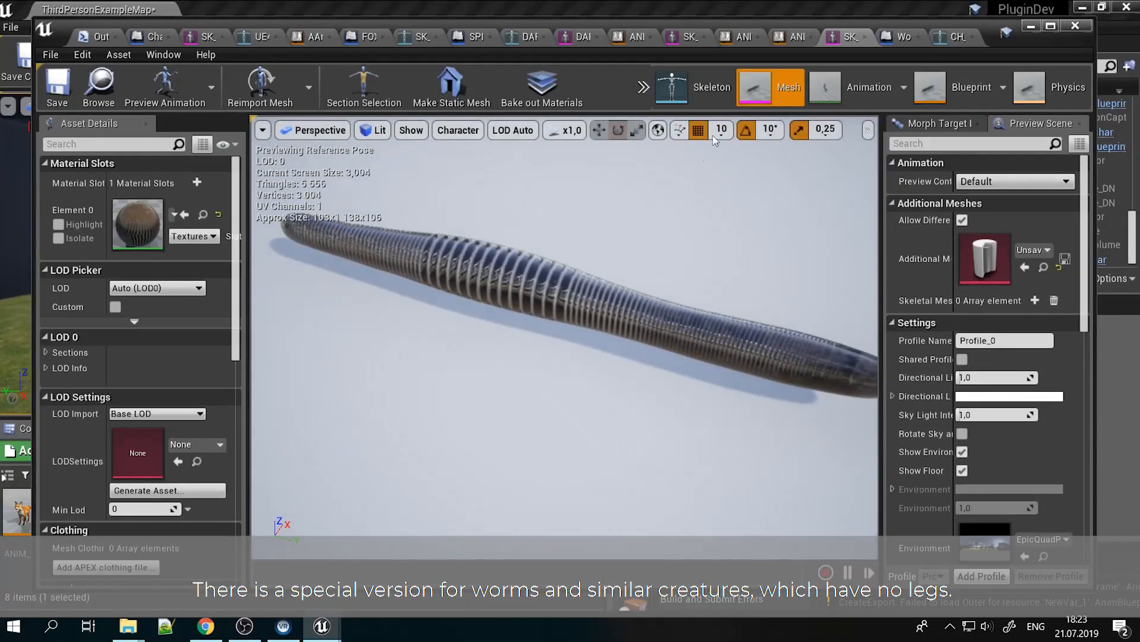
pyautogui.click(697, 83)
pyautogui.click(583, 290)
pyautogui.keyDown('alt'); pyautogui.moveTo(583, 290); pyautogui.dragTo(499, 360); pyautogui.keyUp('alt')
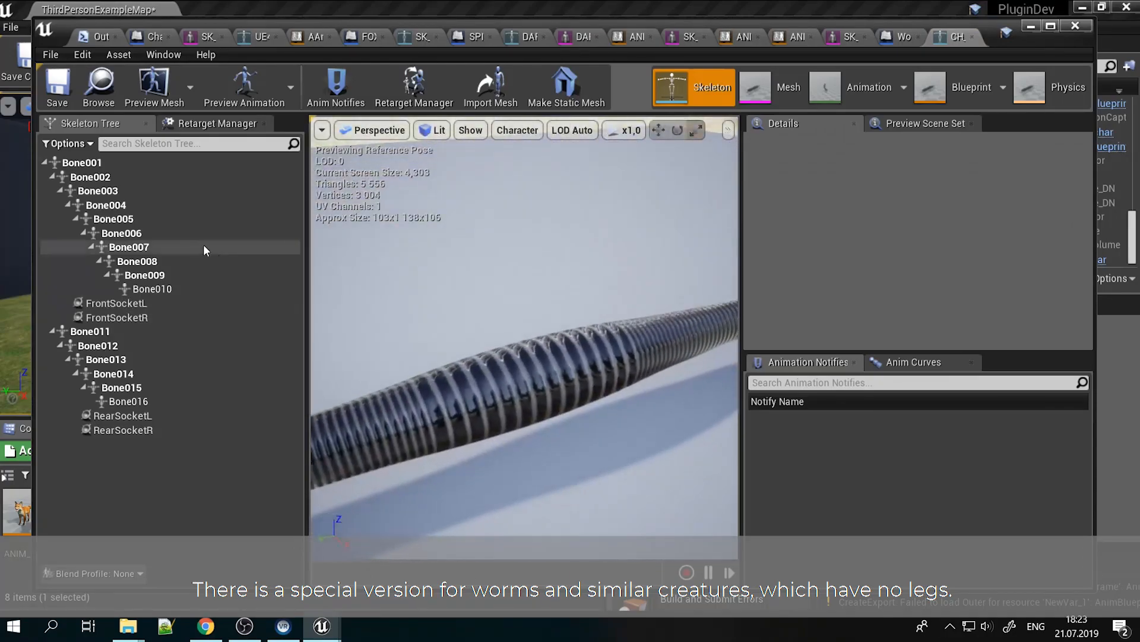
# Inspect the placement of the FrontSocketL, FrontSocketR, RearSocketL and RearSocketR sockets around the worm's body
pyautogui.click(139, 303)
pyautogui.keyDown('alt'); pyautogui.moveTo(451, 332); pyautogui.dragTo(583, 333); pyautogui.keyUp('alt')
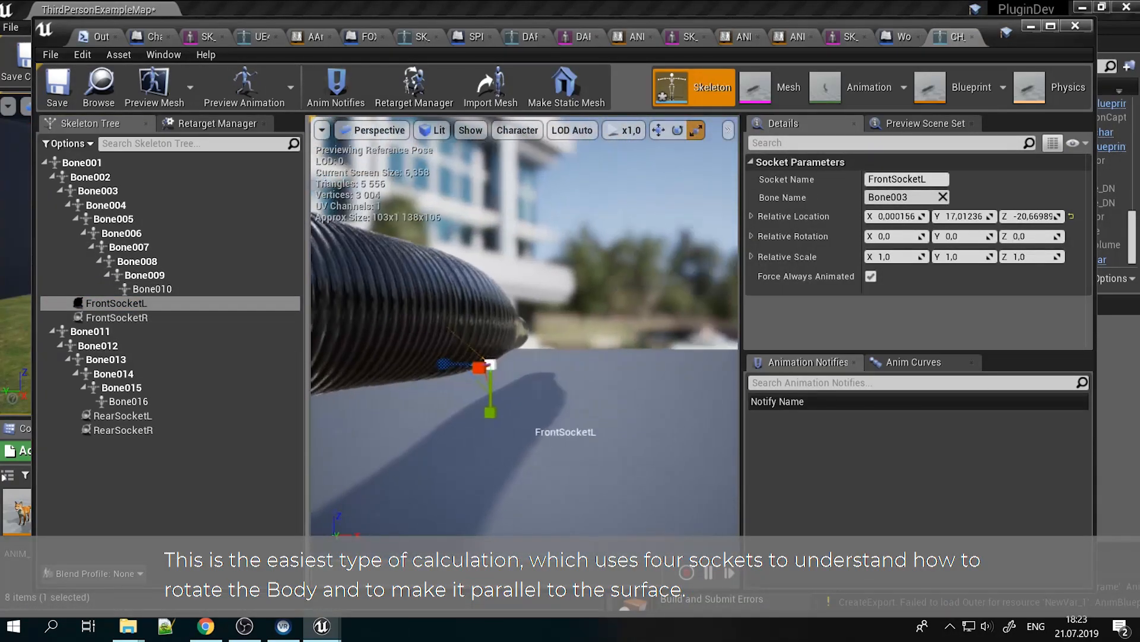
pyautogui.click(169, 318)
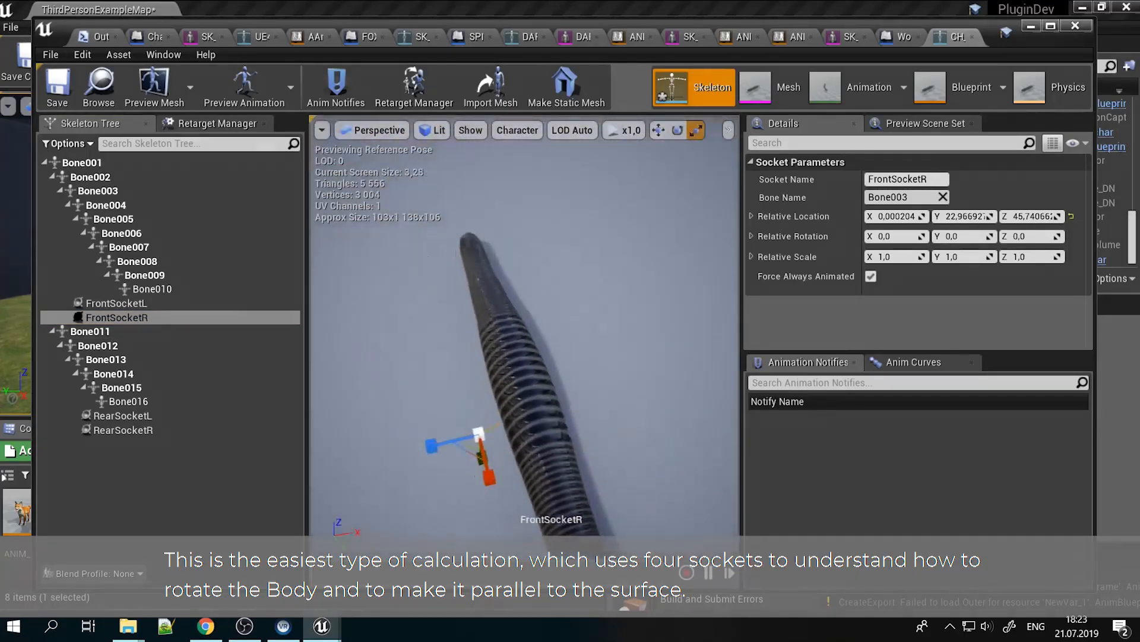
pyautogui.click(100, 416)
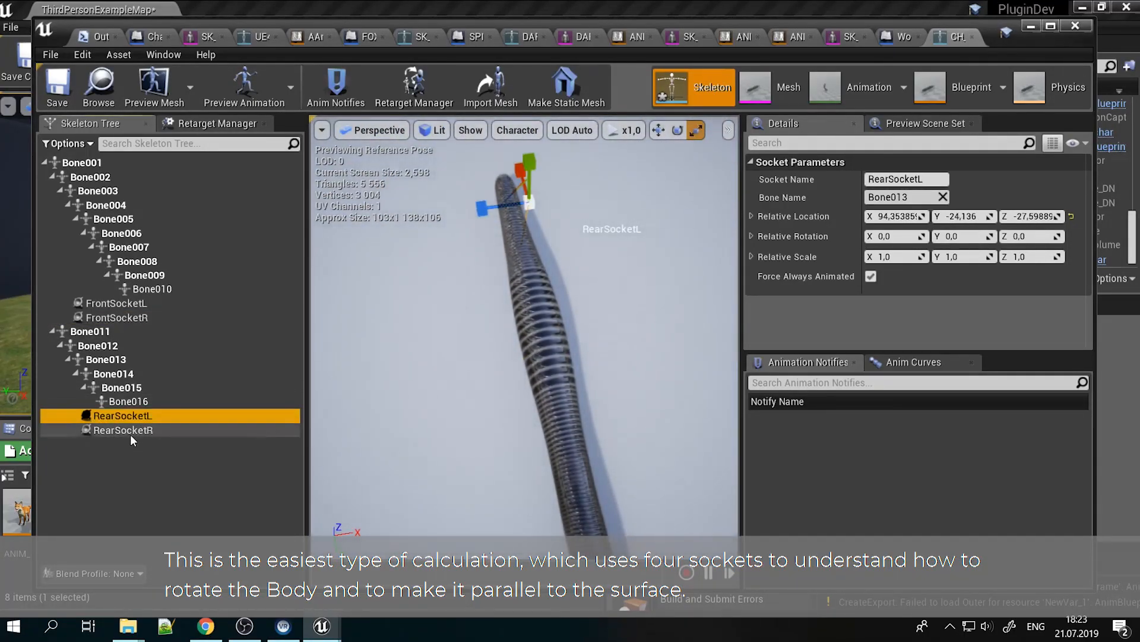
pyautogui.click(131, 434)
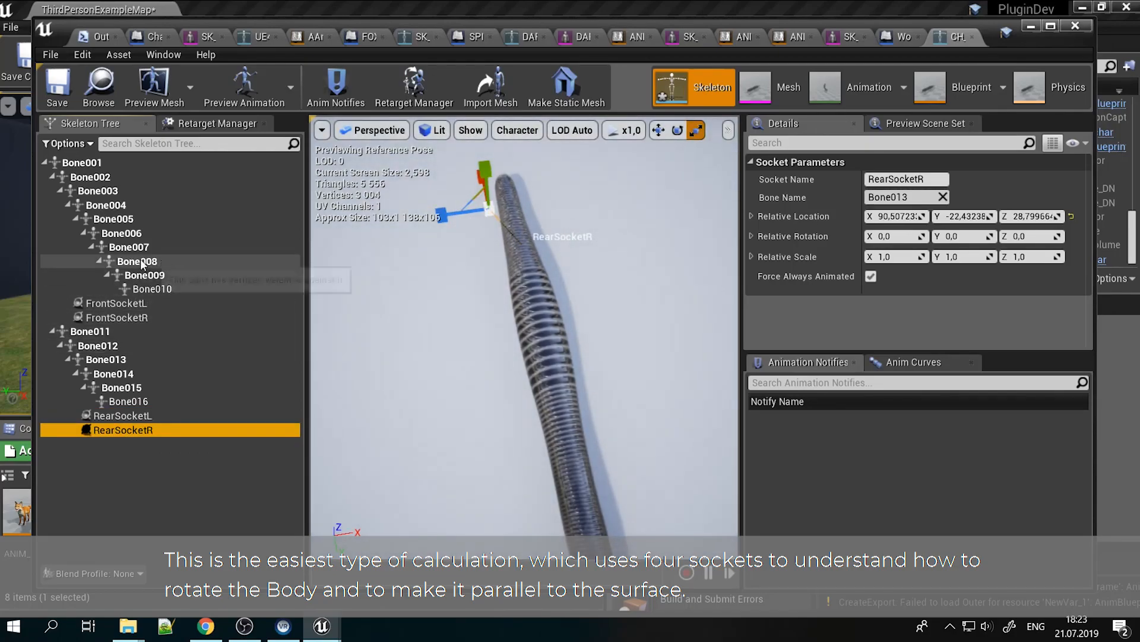
# Try adding a socket to Bone006 and another to Bone003, deleting each one after creating it
pyautogui.rightClick(130, 233)
pyautogui.click(184, 280)
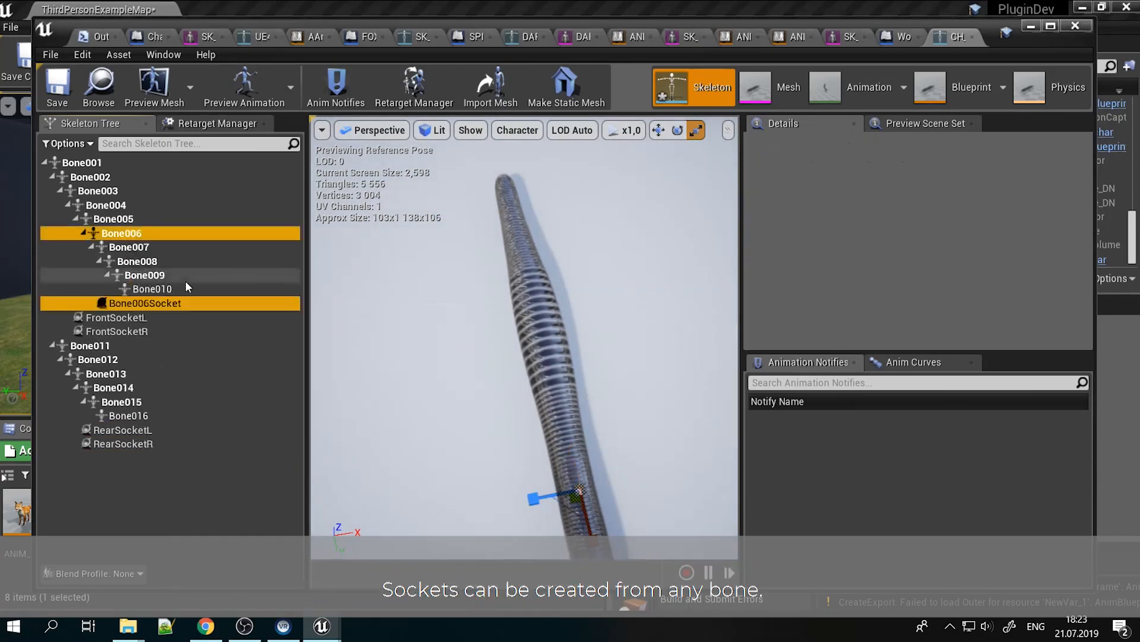
pyautogui.press('Delete')
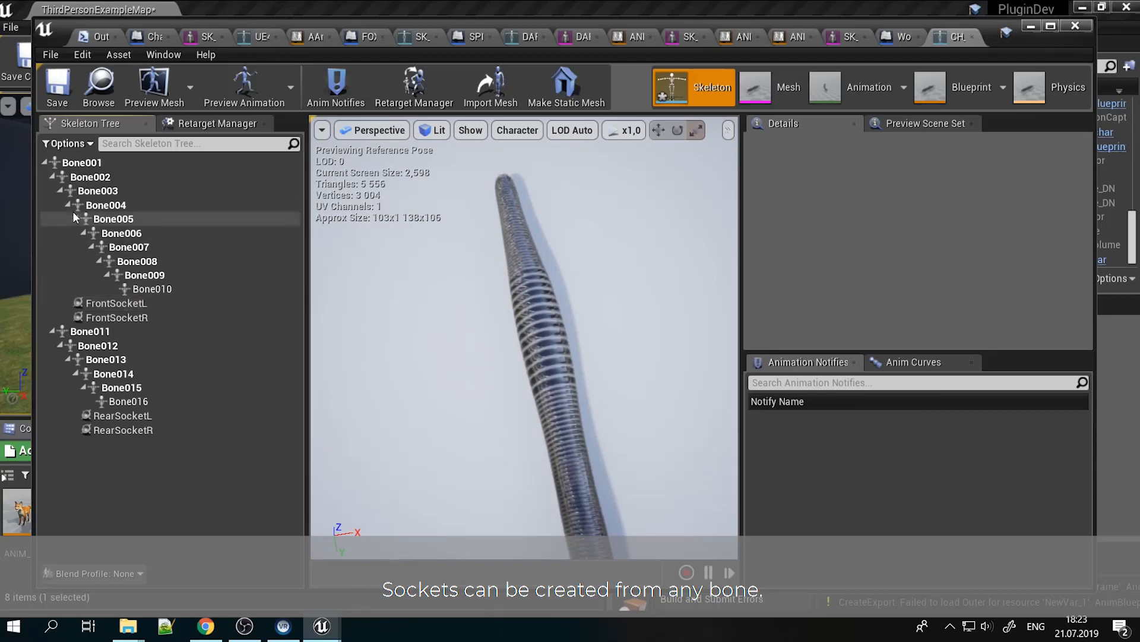
pyautogui.click(102, 192)
pyautogui.rightClick(102, 192)
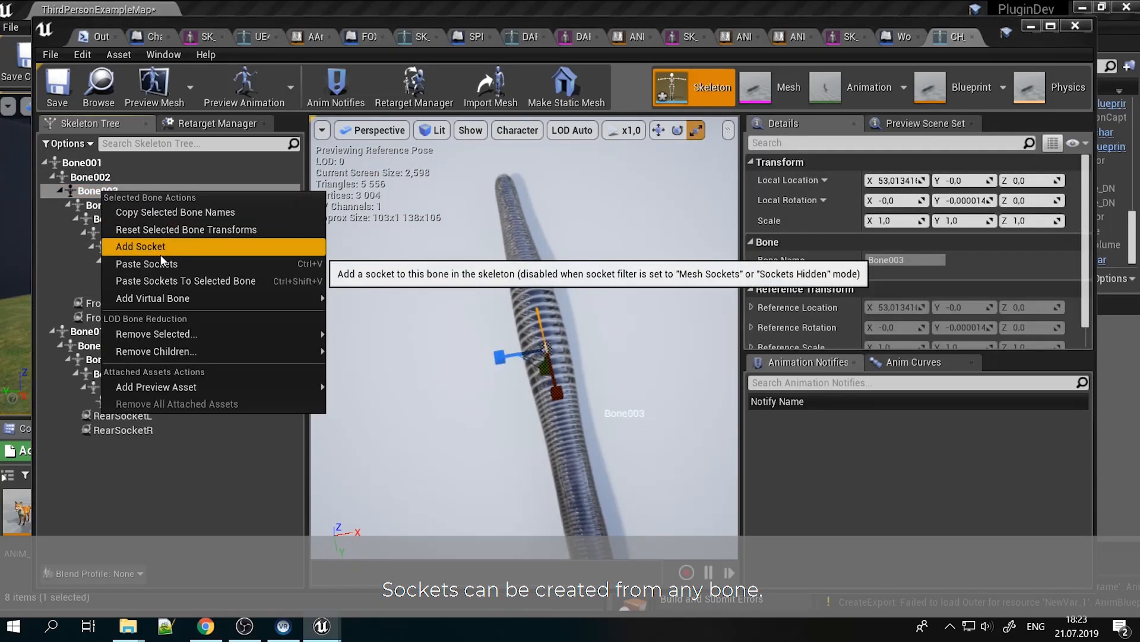
pyautogui.click(152, 242)
pyautogui.press('Delete')
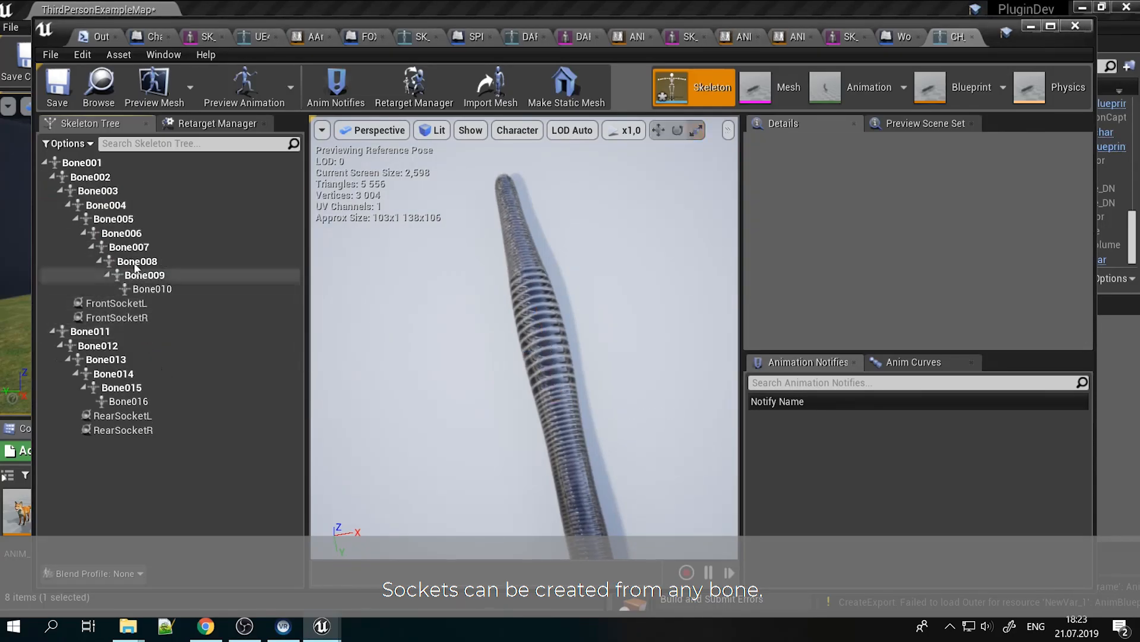
# Review Bone003 along with the front and rear socket pairs in the worm's skeleton tree
pyautogui.click(98, 190)
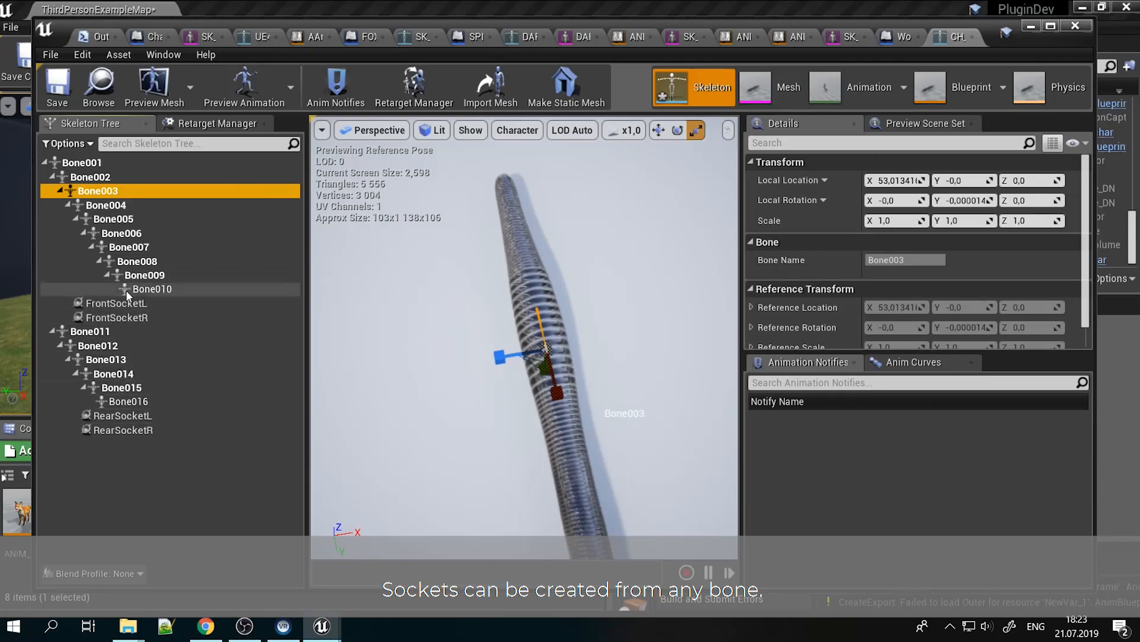
pyautogui.click(127, 304)
pyautogui.click(127, 318)
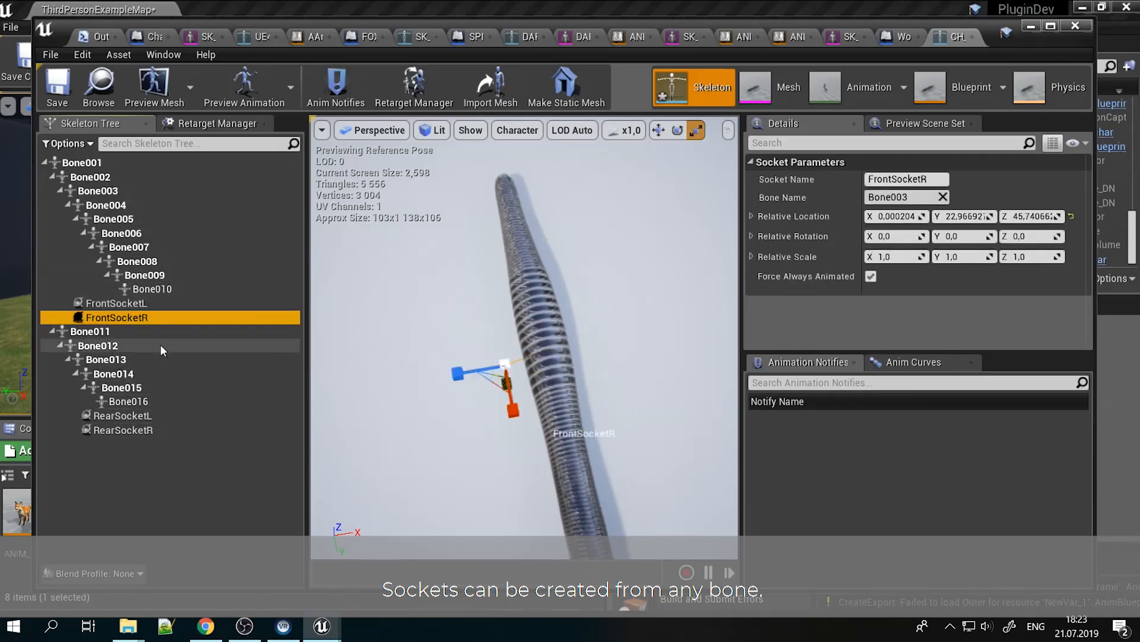
pyautogui.click(128, 416)
pyautogui.click(128, 430)
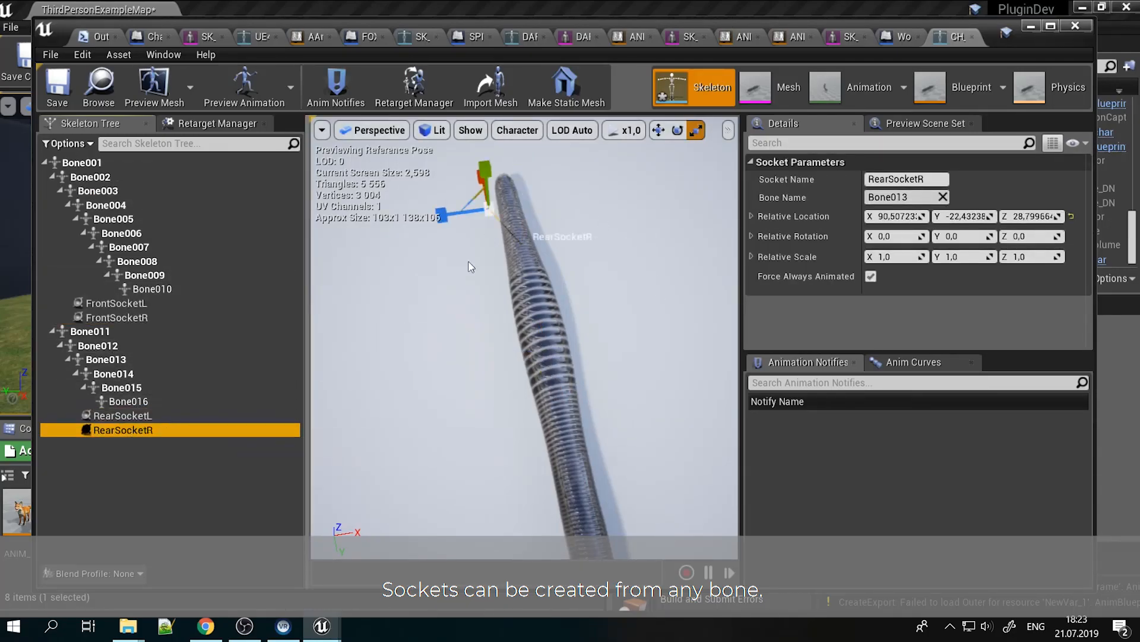
# Search the blueprint actions in Worm_Char's event graph for "legsIK" and add a DN_SetupLegsIKWorm node
pyautogui.click(900, 38)
pyautogui.moveTo(679, 248); pyautogui.dragTo(262, 178, button='right')
pyautogui.moveTo(653, 266); pyautogui.dragTo(374, 218, button='right')
pyautogui.rightClick(374, 218)
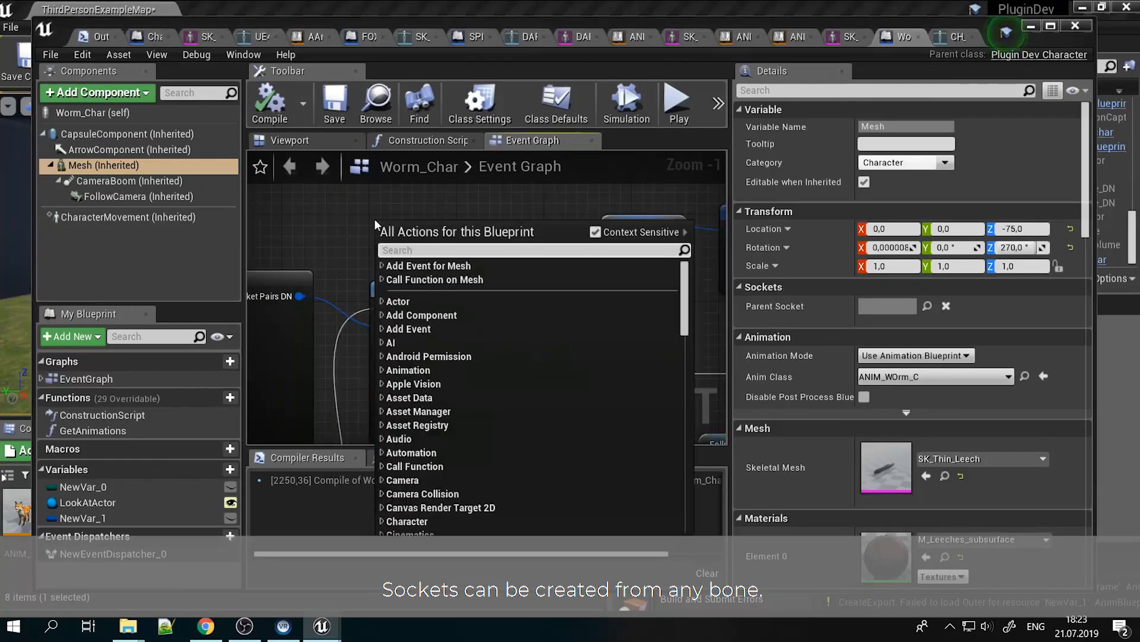
pyautogui.write('legsIK')
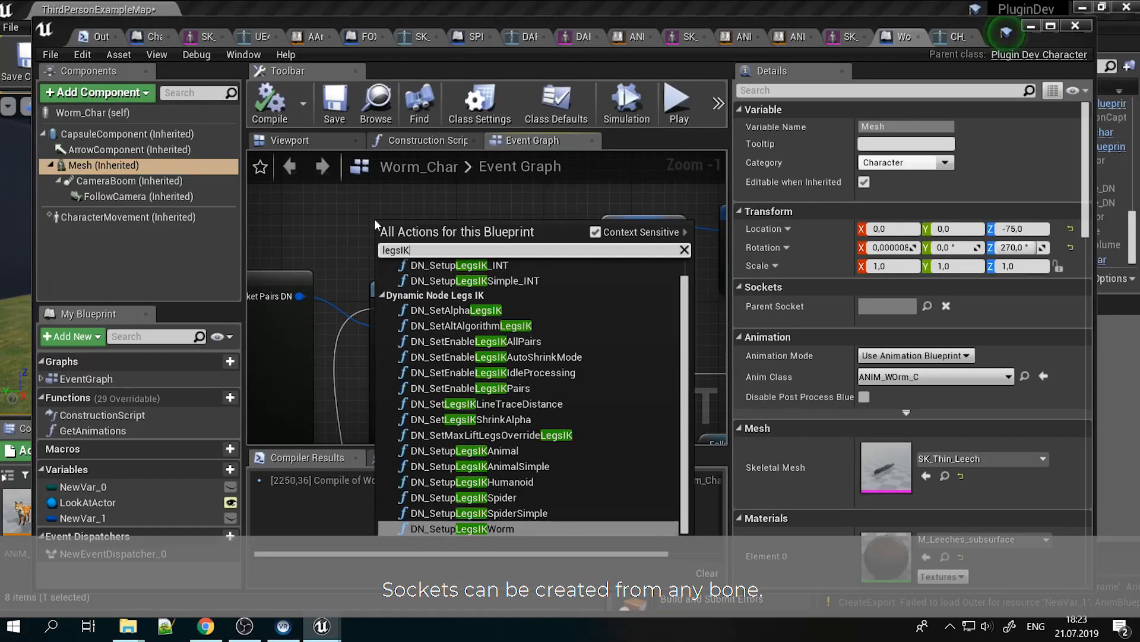
pyautogui.click(493, 530)
# Reposition the newly added DN_SetupLegsIKWorm node and delete it, leaving the already connected one in the graph
pyautogui.moveTo(514, 338); pyautogui.dragTo(556, 410, button='right')
pyautogui.moveTo(486, 291); pyautogui.dragTo(483, 209)
pyautogui.moveTo(558, 284); pyautogui.dragTo(547, 228, button='right')
pyautogui.moveTo(547, 261); pyautogui.dragTo(546, 250)
pyautogui.moveTo(497, 439); pyautogui.dragTo(506, 381, button='right')
pyautogui.moveTo(558, 274); pyautogui.dragTo(646, 237, button='right')
pyautogui.press('Delete')
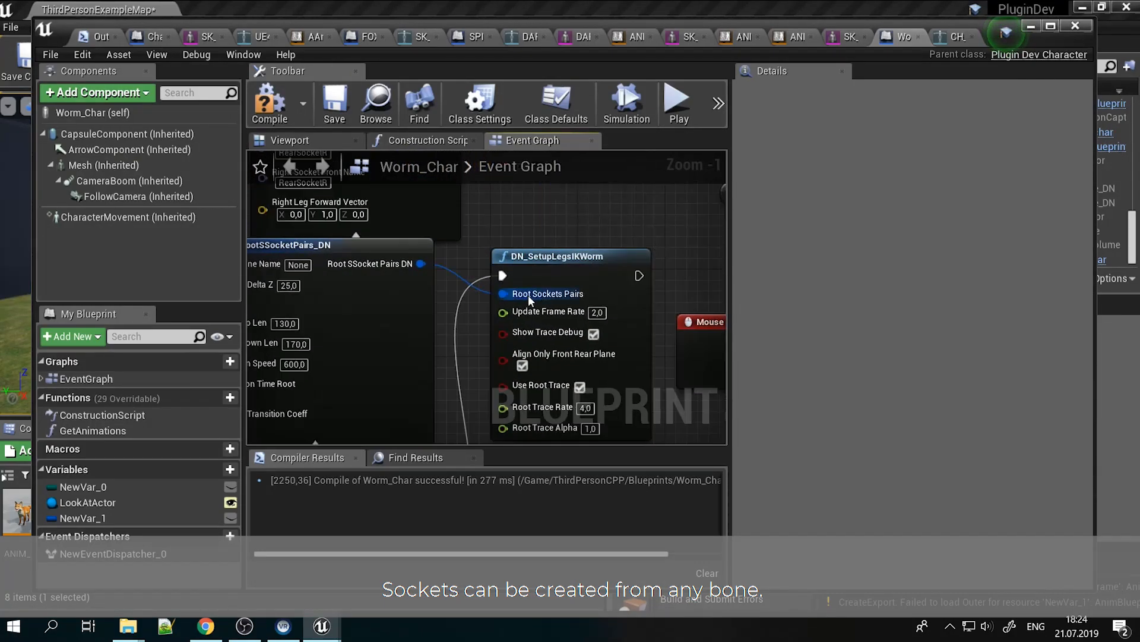
# Check the actions offered for the Root Sockets Pairs input and examine the connected Make RootSSocketPairs_DN node
pyautogui.moveTo(530, 295); pyautogui.dragTo(464, 357)
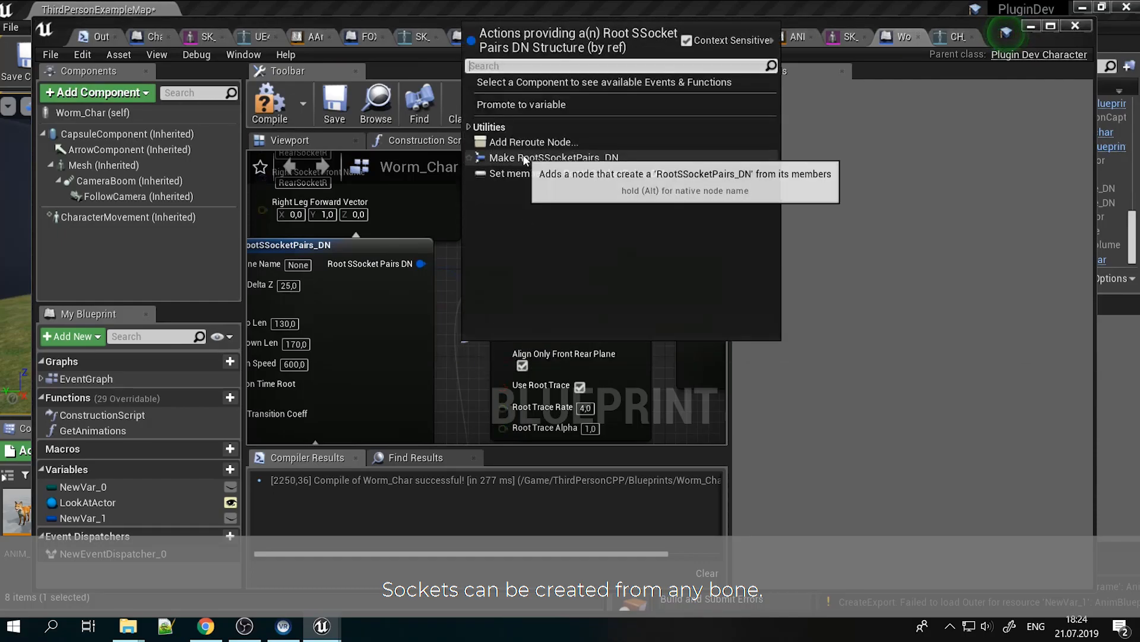
pyautogui.click(464, 364)
pyautogui.moveTo(440, 360); pyautogui.dragTo(529, 352, button='right')
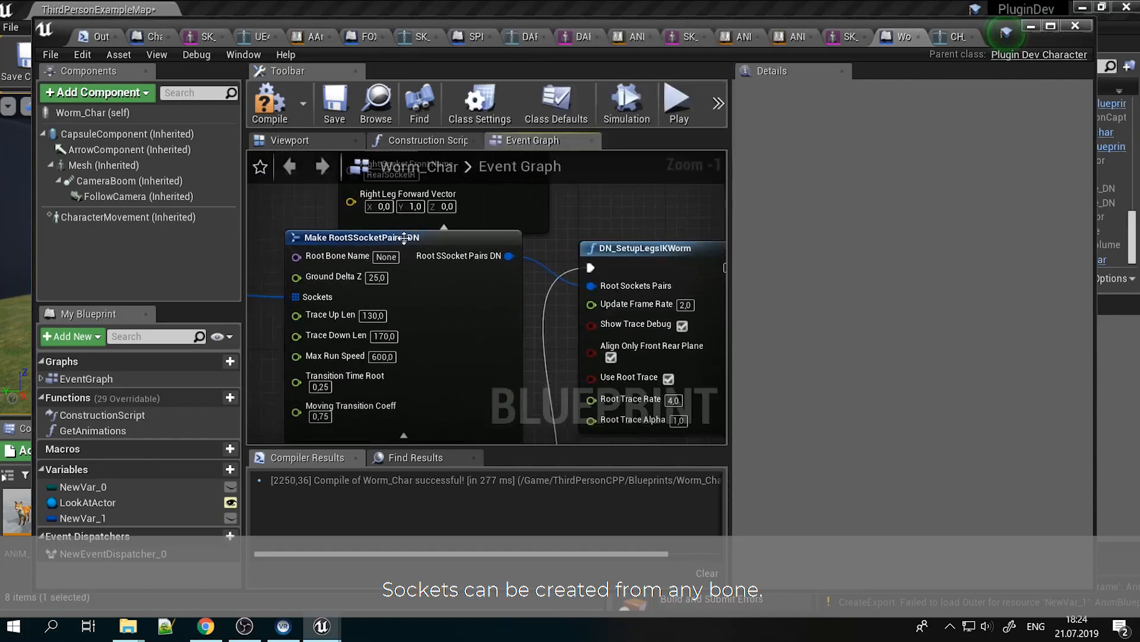
pyautogui.moveTo(458, 333); pyautogui.dragTo(506, 308, button='right')
pyautogui.moveTo(412, 342); pyautogui.dragTo(692, 340, button='right')
pyautogui.moveTo(626, 277); pyautogui.dragTo(558, 300, button='right')
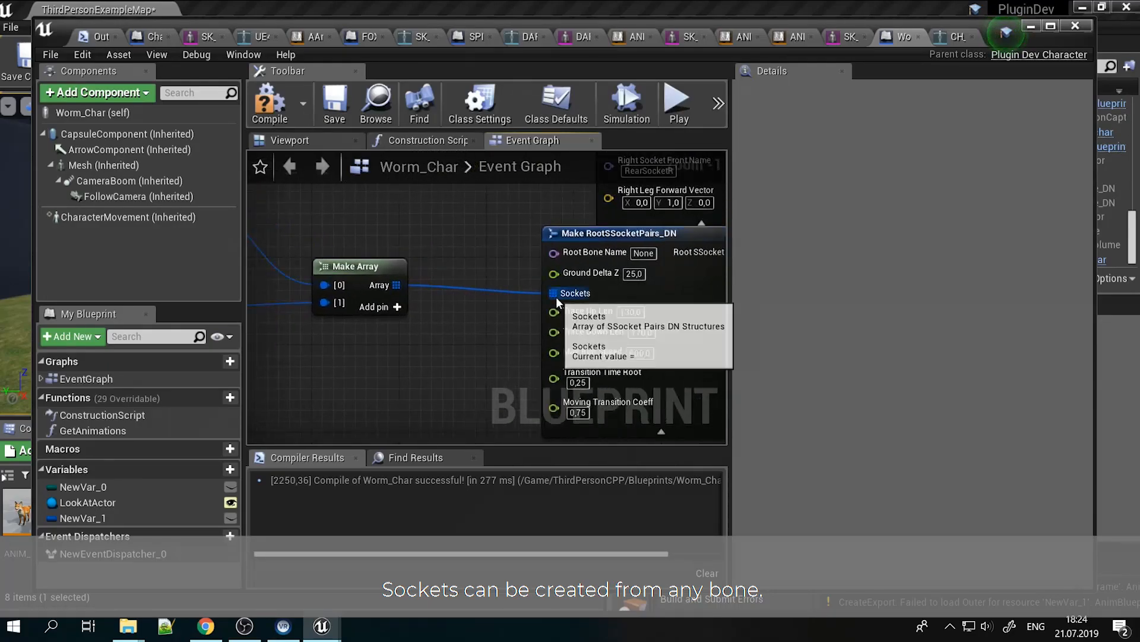
# Trace the Sockets input back through Make Array to the Make SSocketPairs_DN nodes and inspect their socket names and the root trace settings
pyautogui.moveTo(557, 299); pyautogui.dragTo(454, 265)
pyautogui.click(399, 374)
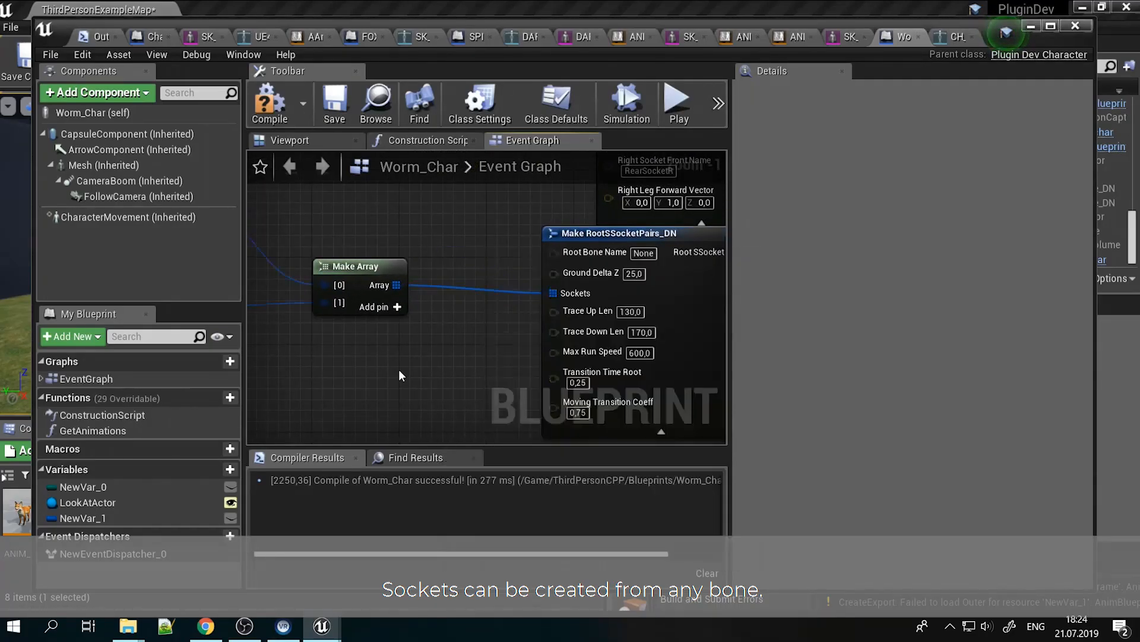
pyautogui.moveTo(325, 285); pyautogui.dragTo(286, 229)
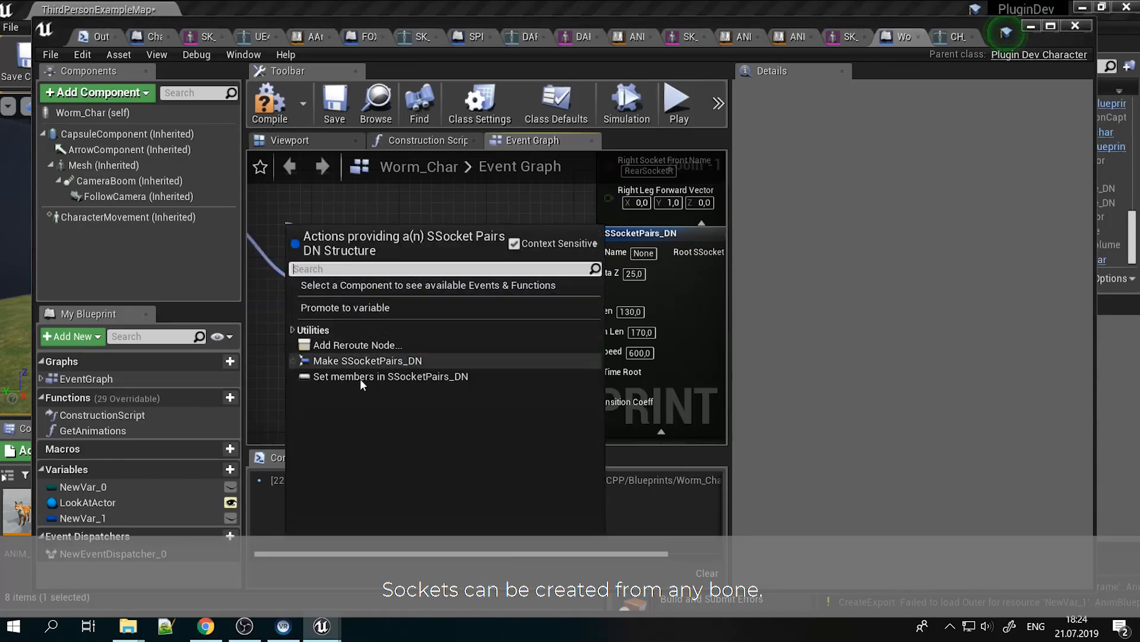
pyautogui.moveTo(262, 394); pyautogui.dragTo(376, 361, button='right')
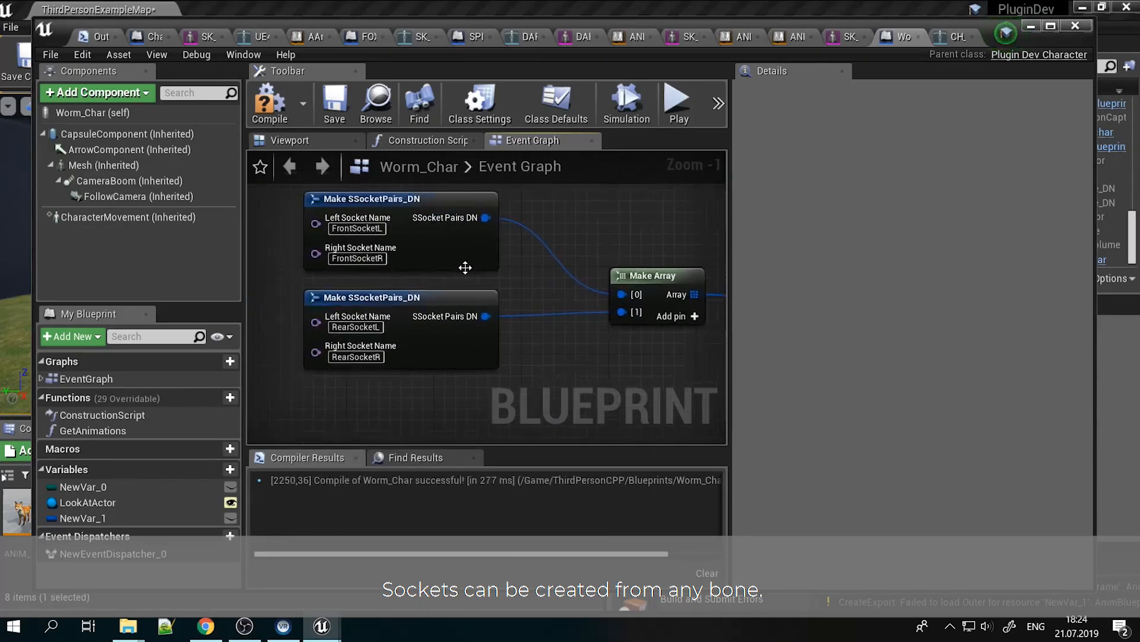
pyautogui.scroll(1, 466, 268)
pyautogui.click(390, 287)
pyautogui.moveTo(540, 324); pyautogui.dragTo(241, 220, button='right')
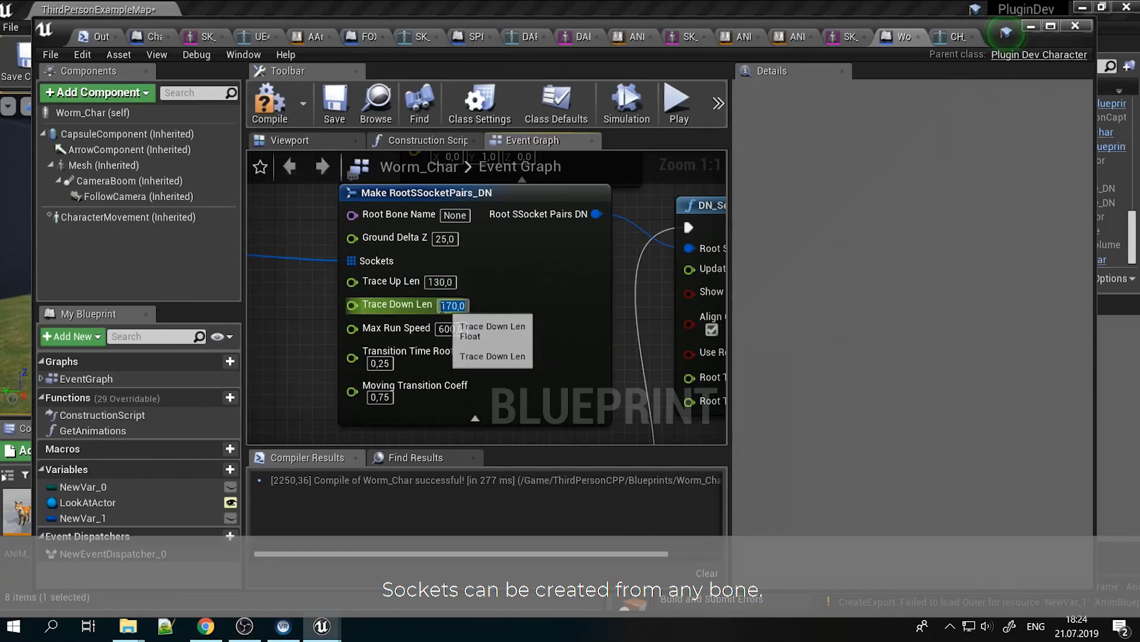
# Return to CH_Thin_Leech_Skeleton and view the worm and its RearSocketR socket from the side
pyautogui.click(961, 38)
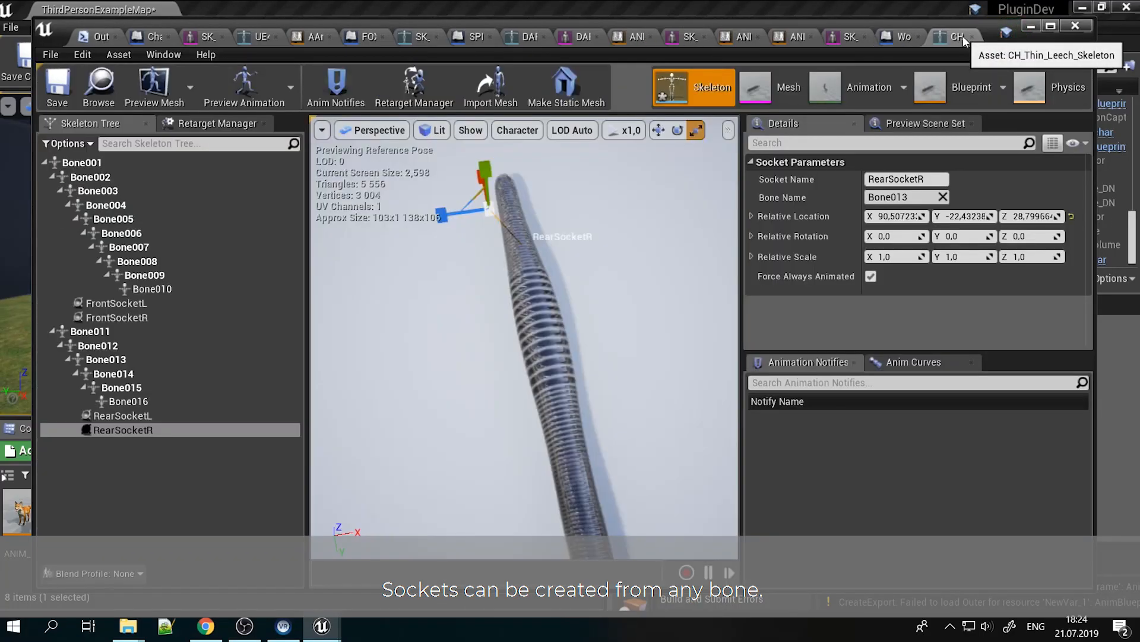
pyautogui.moveTo(619, 238); pyautogui.dragTo(552, 360, button='right')
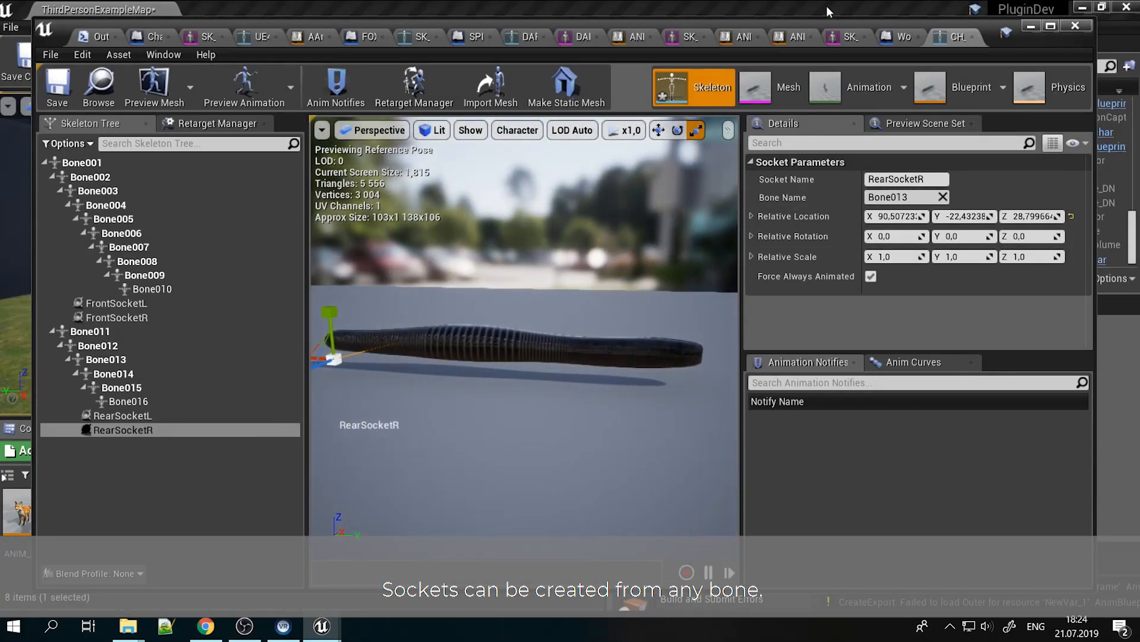
# Return to the Worm_Char event graph and review the Trace Down Len, Ground Delta Z and root trace settings of the worm IK nodes
pyautogui.click(889, 38)
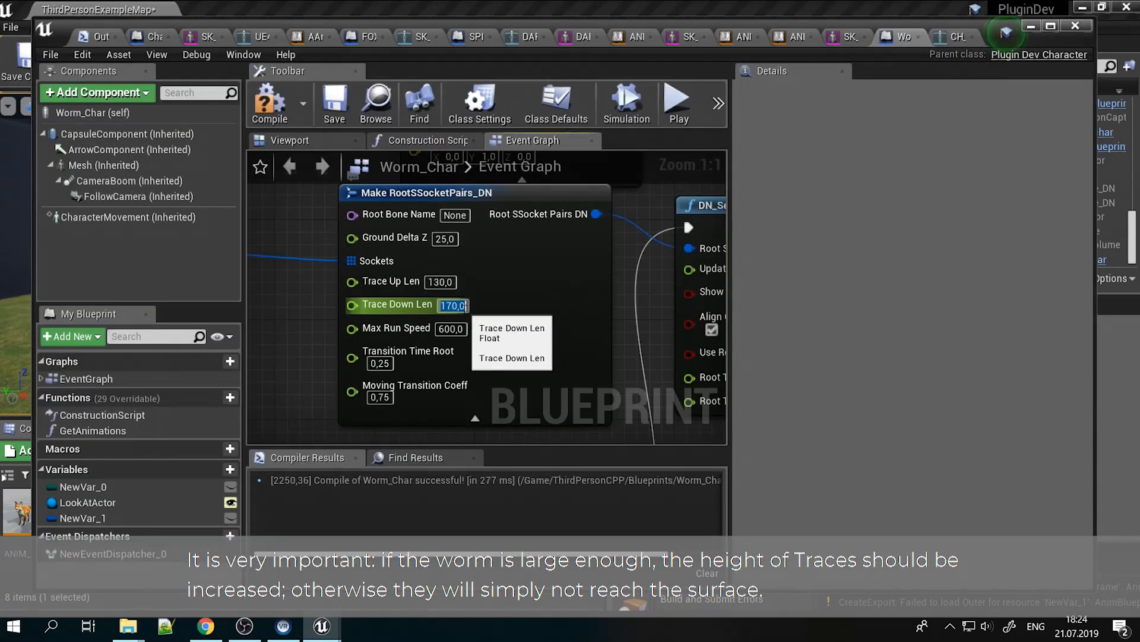
pyautogui.click(449, 238)
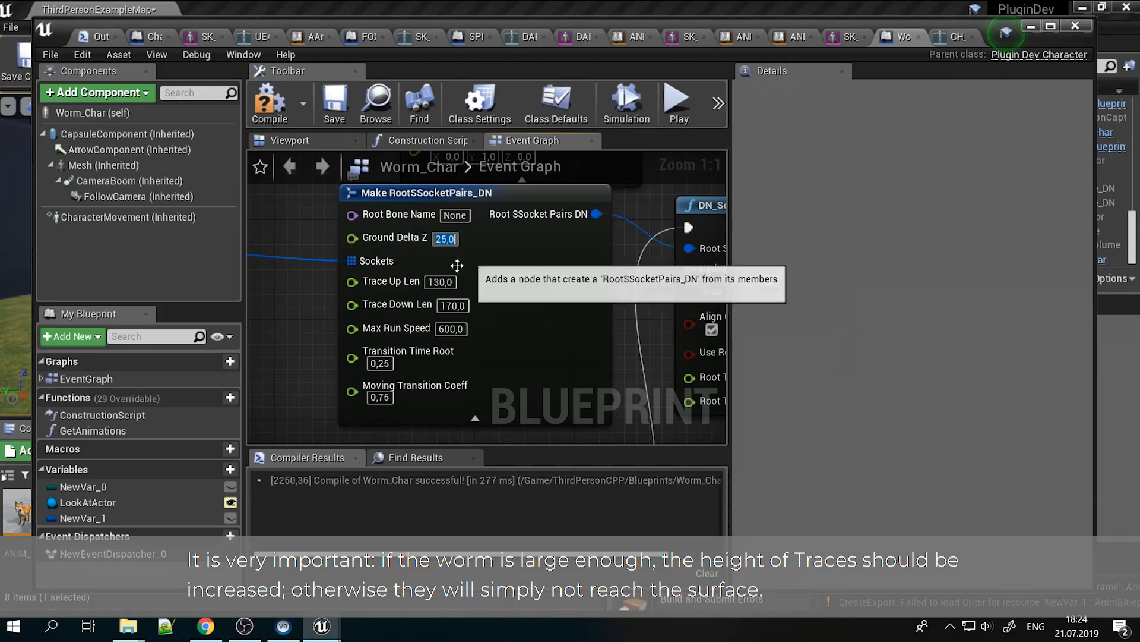
pyautogui.moveTo(437, 343); pyautogui.dragTo(157, 303, button='right')
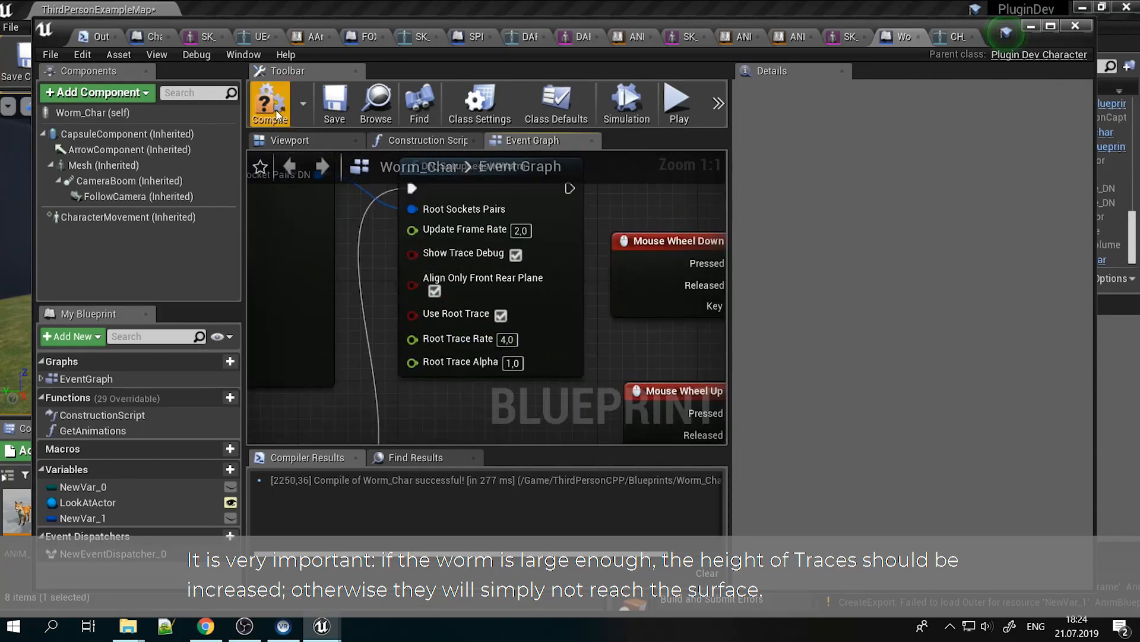
# Play the level to test the worm moving over the hill, and stop the play session
pyautogui.click(1032, 28)
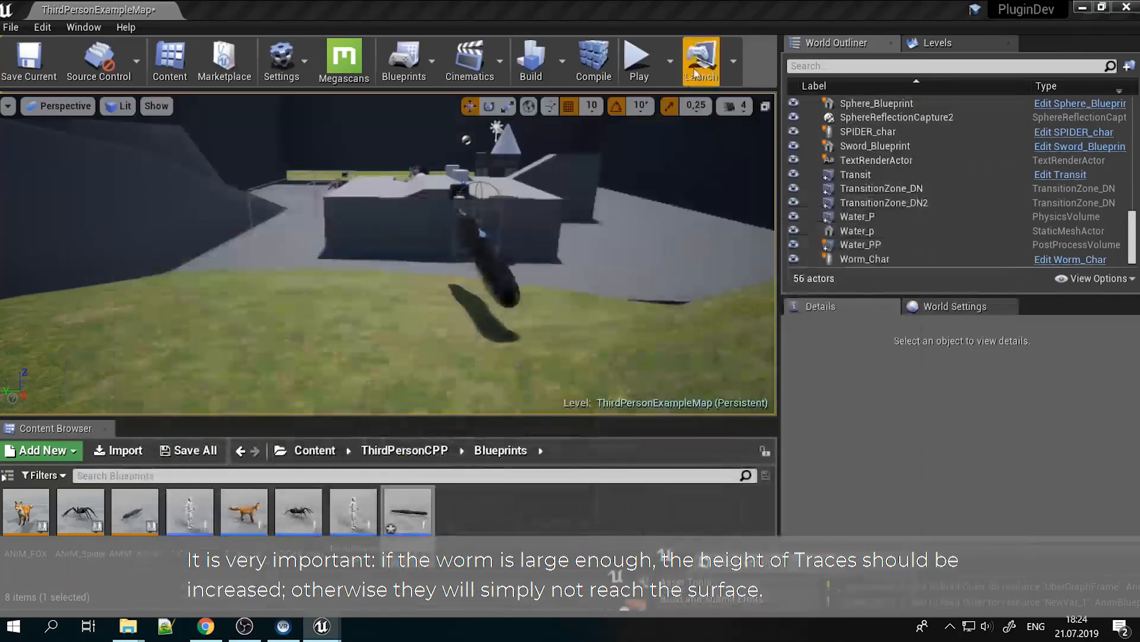
pyautogui.click(638, 60)
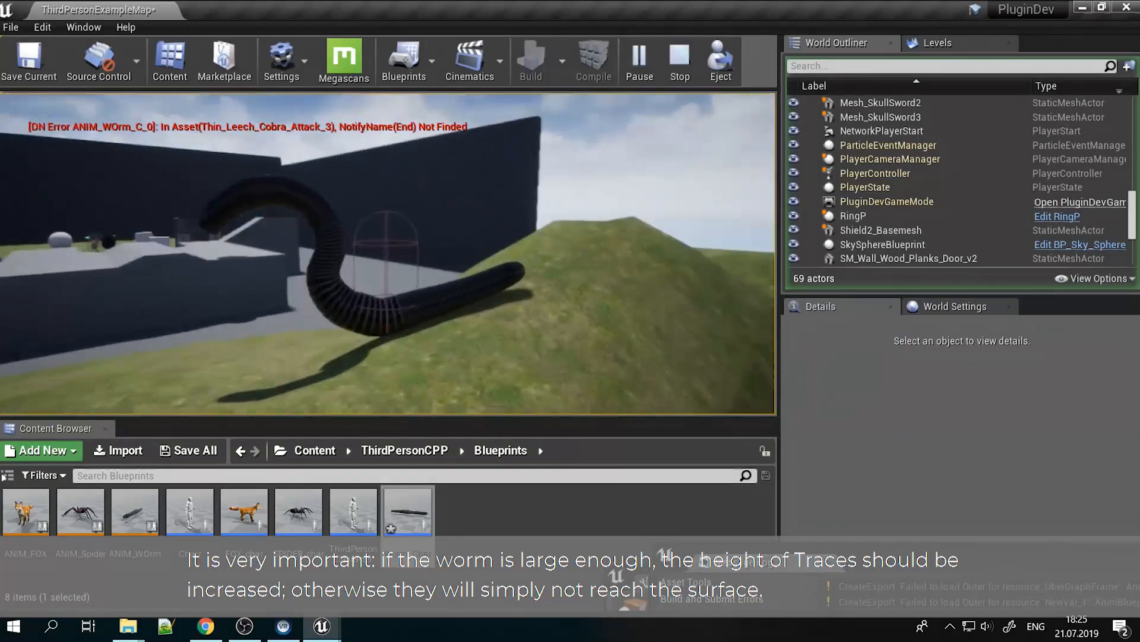
pyautogui.press('Escape')
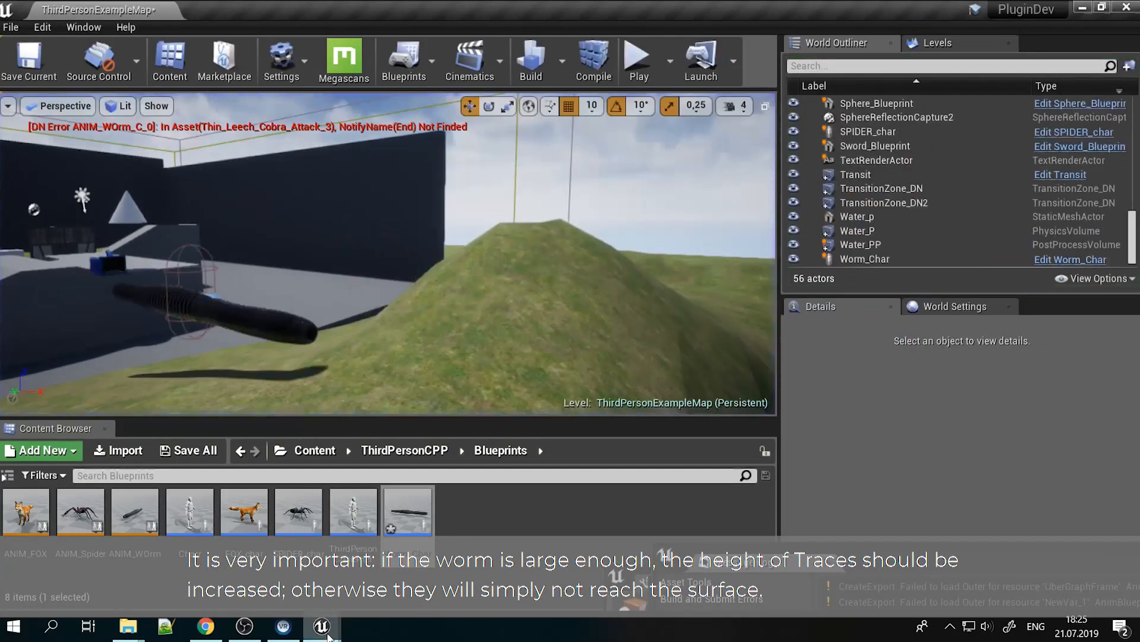
# Bring the Worm_Char blueprint back up and examine the worm's mesh against its capsule from the side in the viewport
pyautogui.moveTo(326, 631)
pyautogui.click(956, 567)
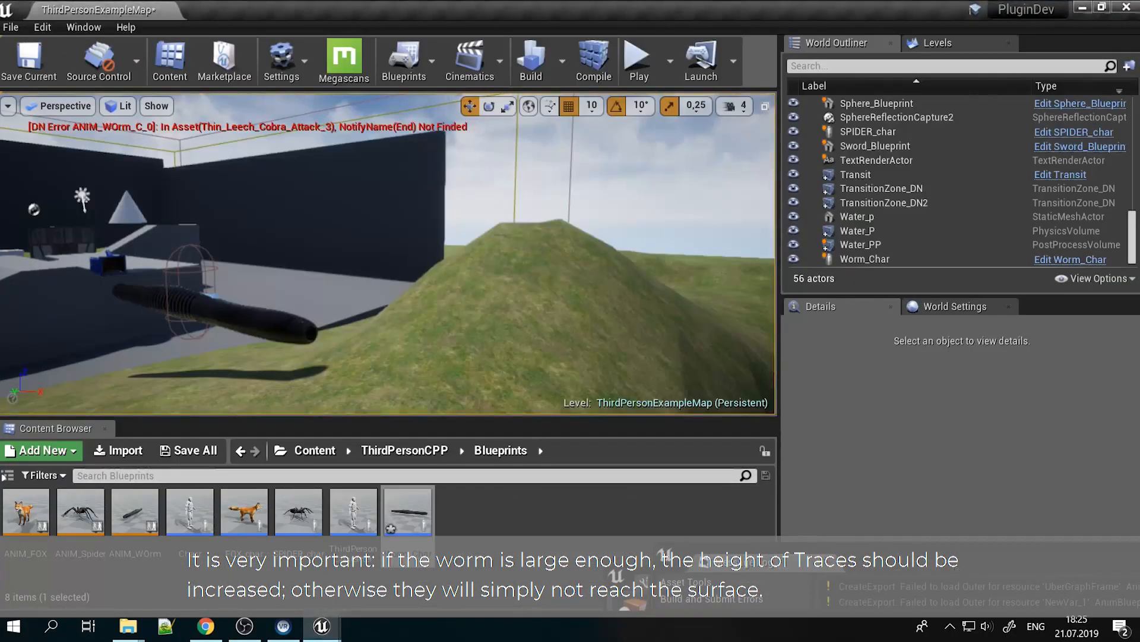
pyautogui.click(487, 505)
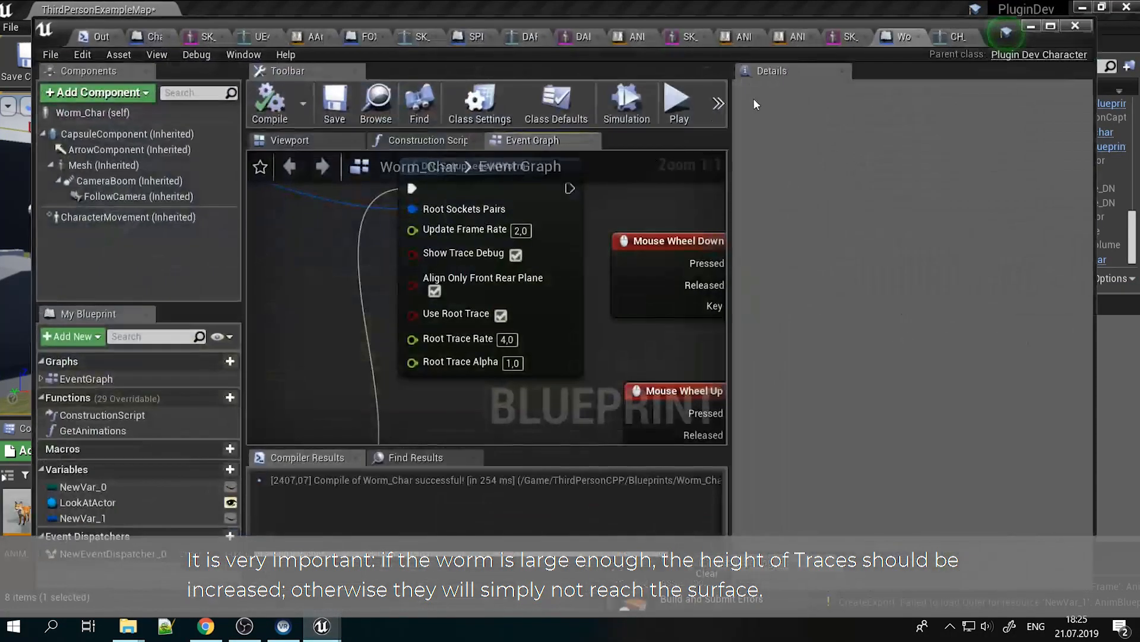
pyautogui.click(88, 166)
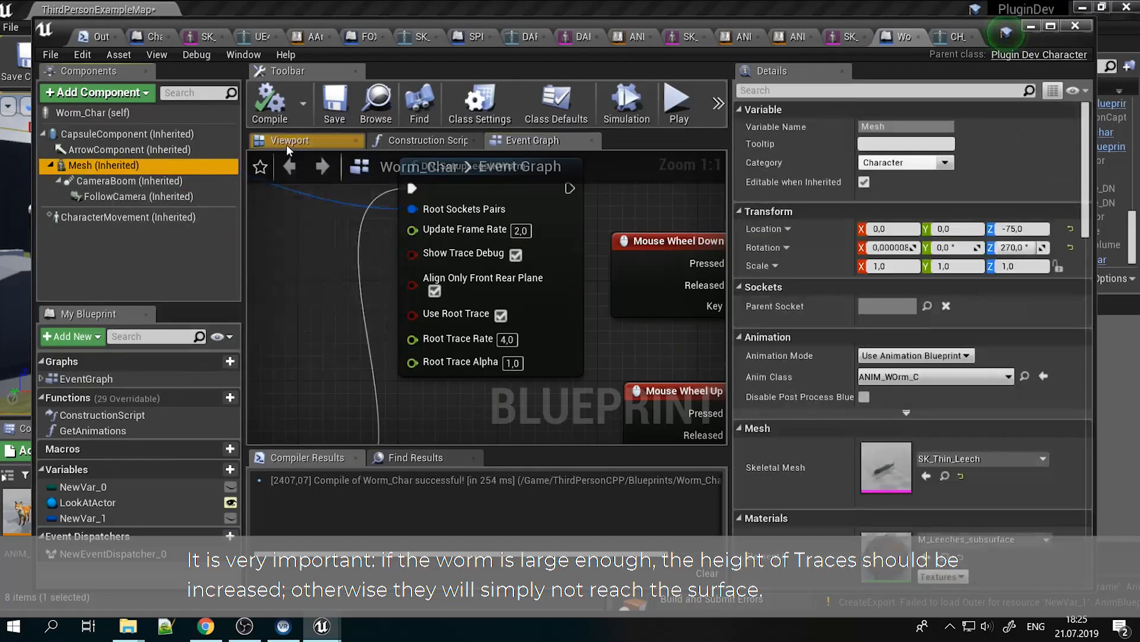
pyautogui.click(290, 141)
pyautogui.scroll(3, 410, 320)
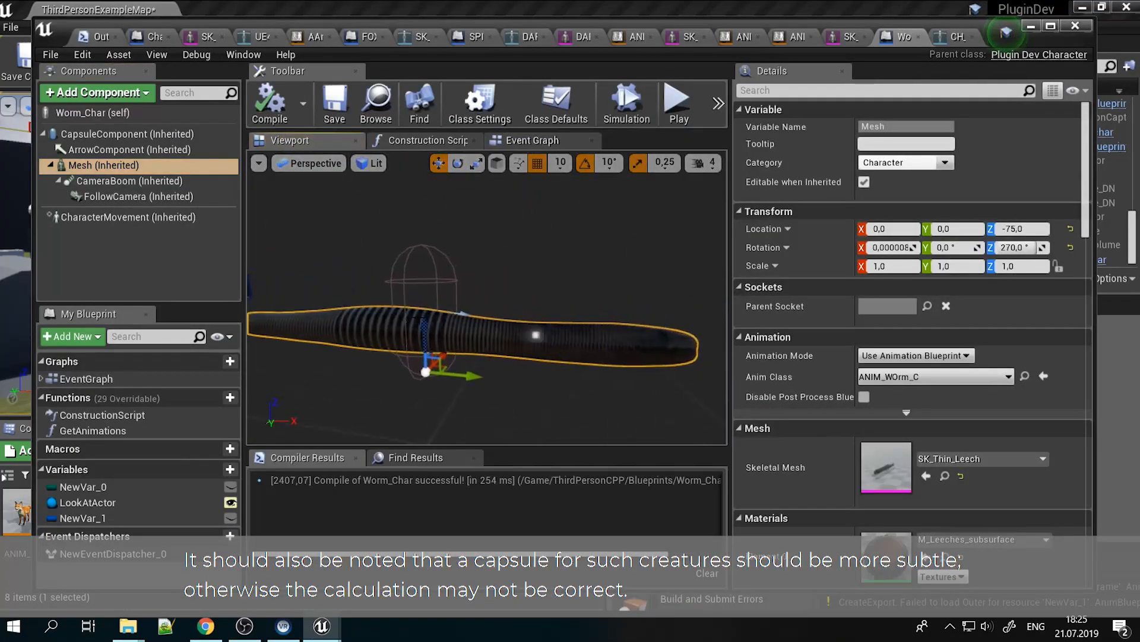
pyautogui.keyDown('alt'); pyautogui.moveTo(421, 337); pyautogui.dragTo(472, 299); pyautogui.keyUp('alt')
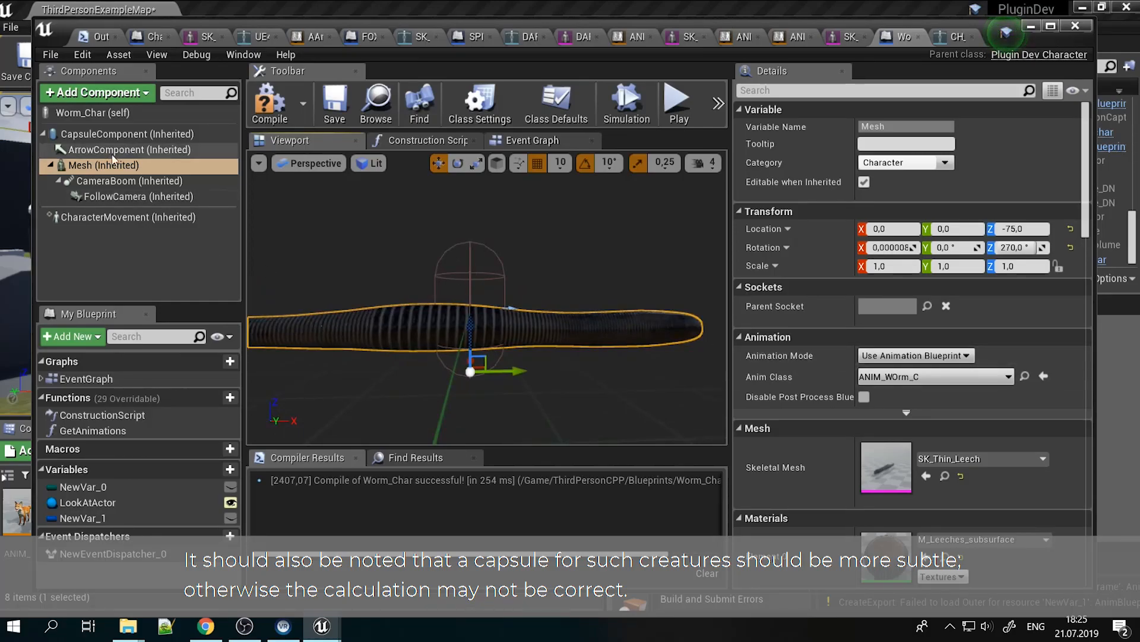
# Set the Capsule Radius of Worm_Char's CapsuleComponent to 80 and play the level to test the worm
pyautogui.click(112, 134)
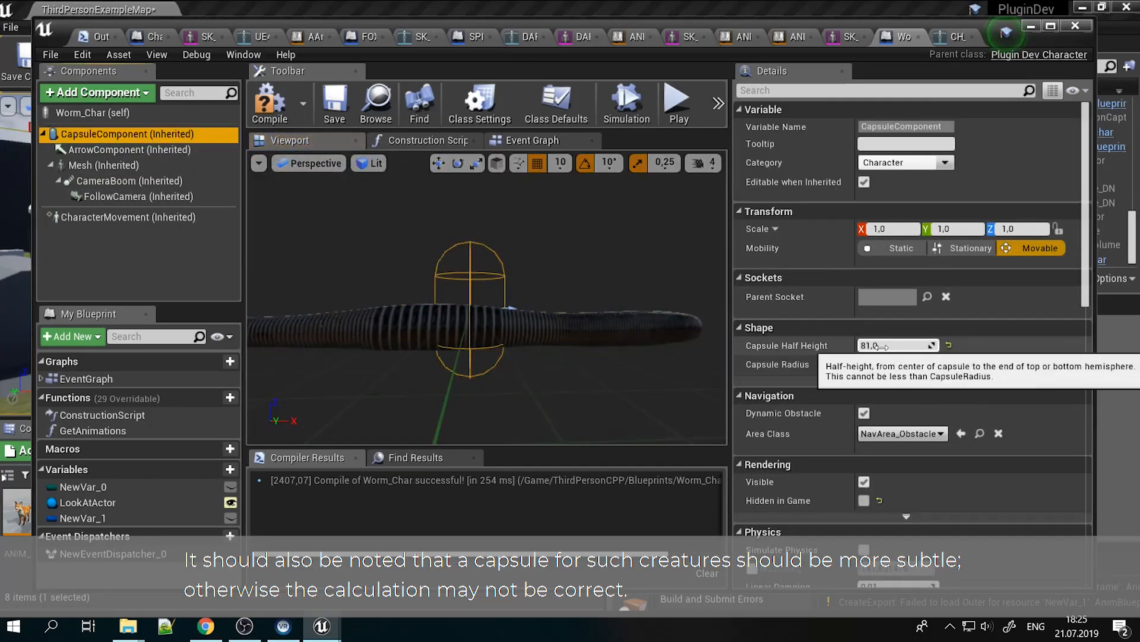
pyautogui.moveTo(895, 364); pyautogui.dragTo(895, 364)
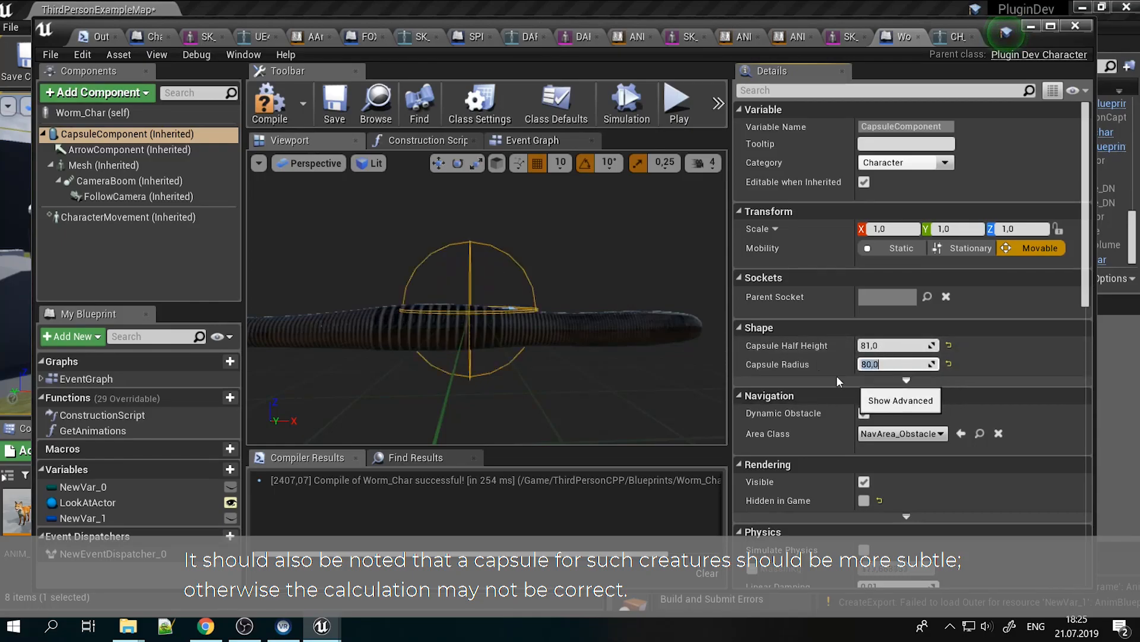
pyautogui.click(1032, 25)
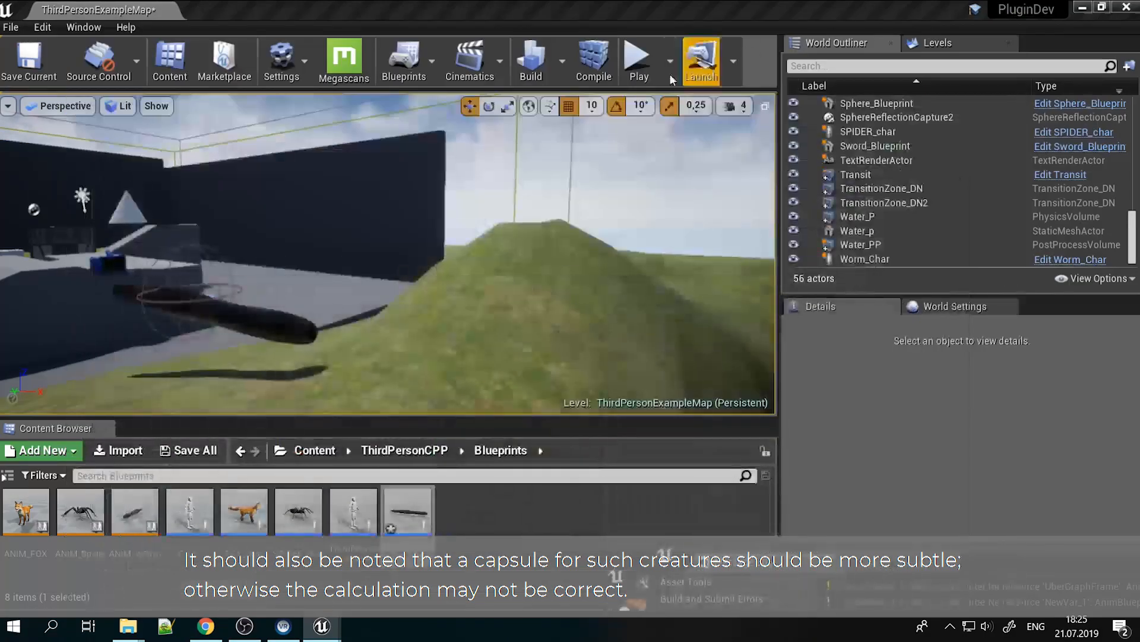
pyautogui.click(639, 59)
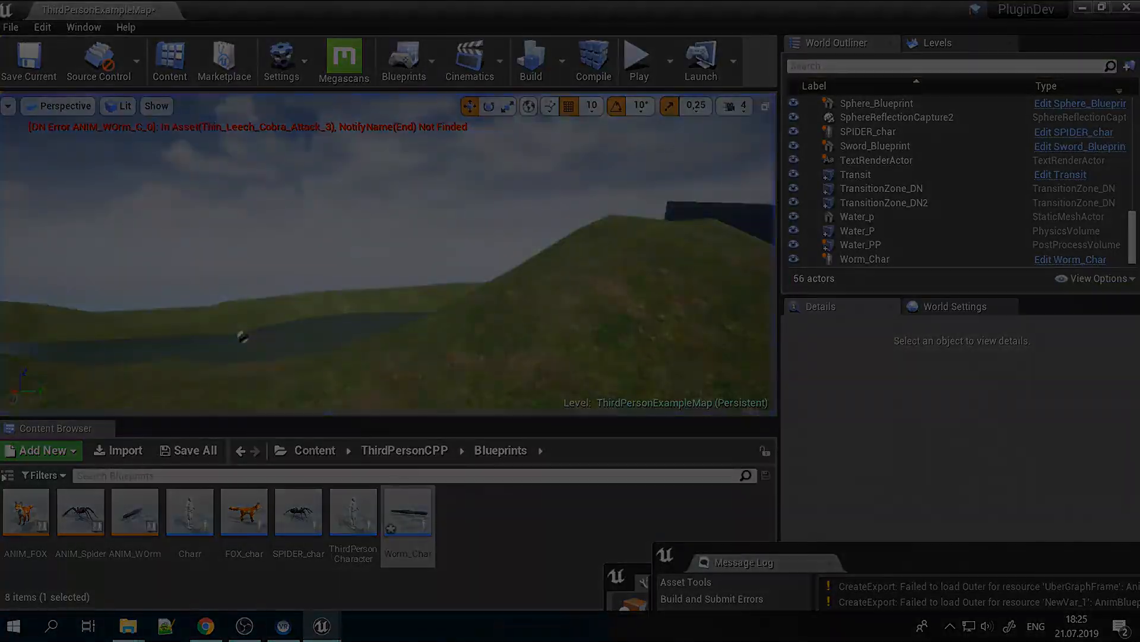
# Add a DN_SetEnableLegsIKIdleProcessing node with Enable checked to empty space in the ThirdPersonCharacter event graph
pyautogui.rightClick(420, 301)
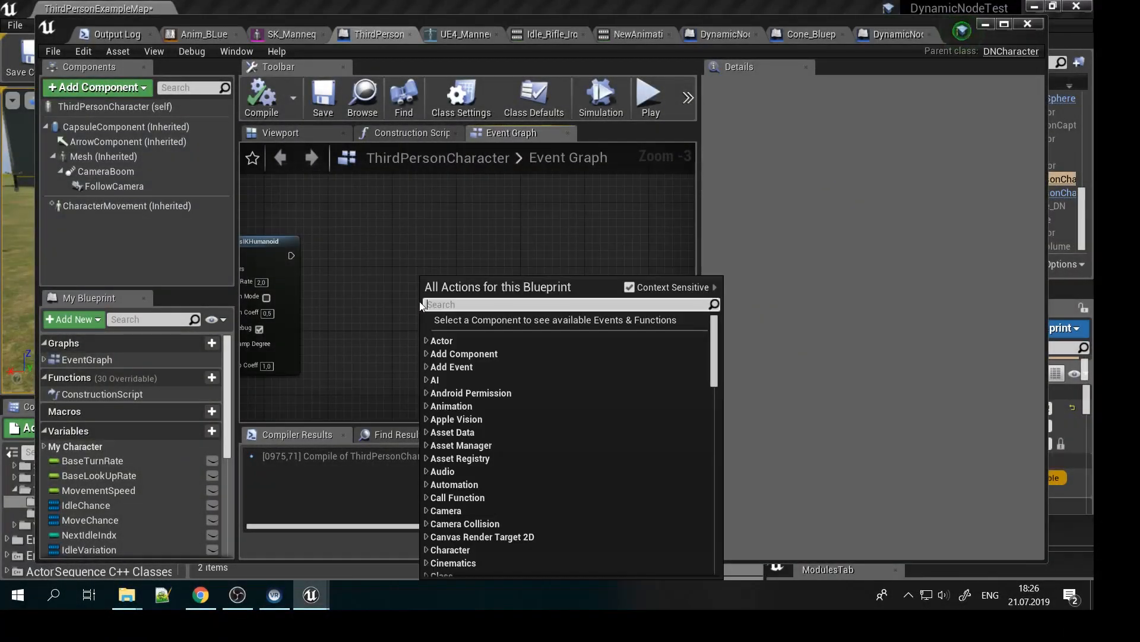
pyautogui.write('legsIk')
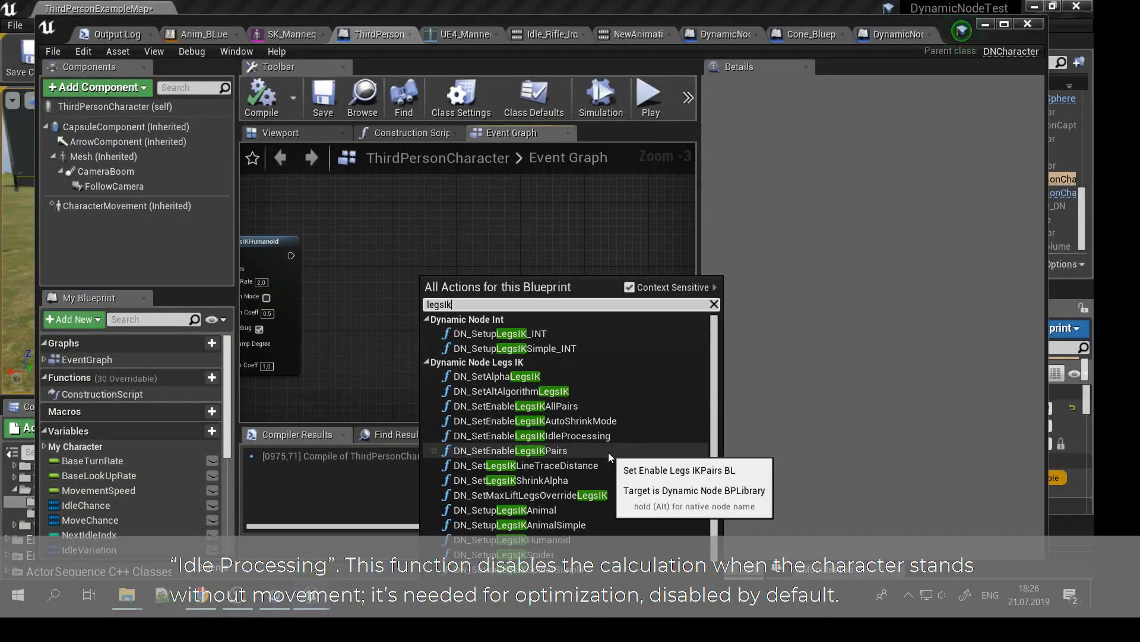
pyautogui.click(597, 436)
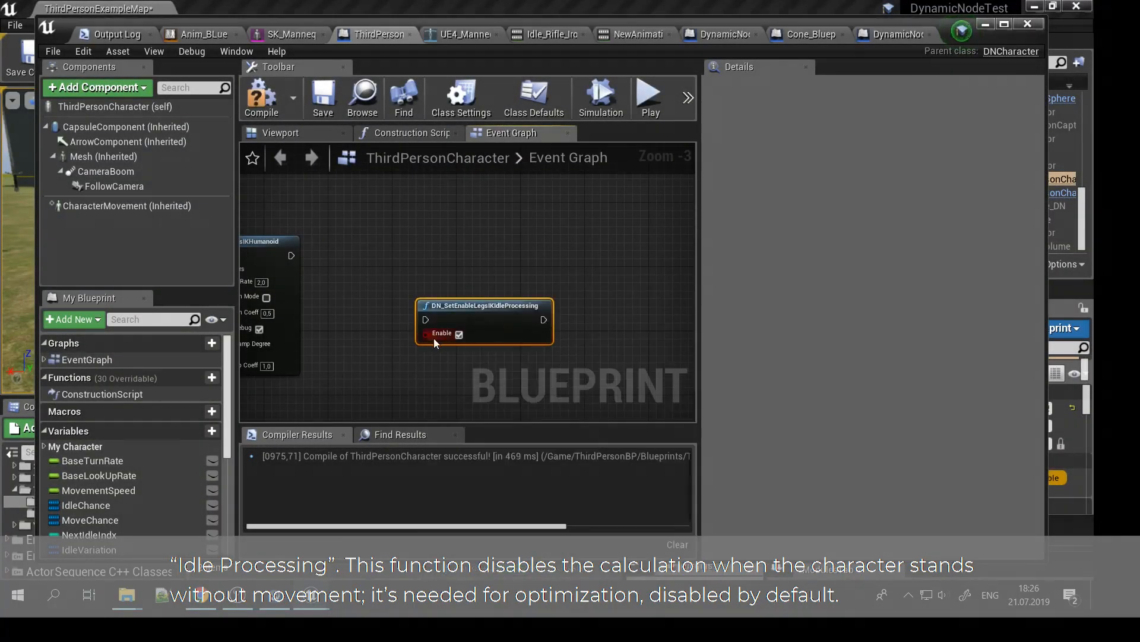
pyautogui.click(472, 333)
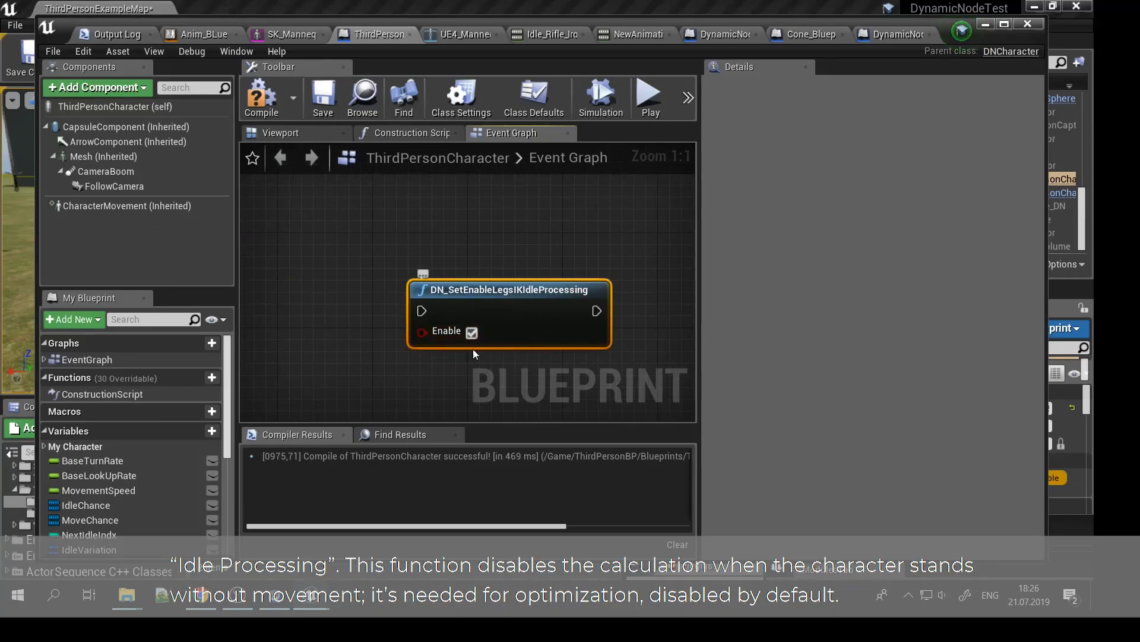
pyautogui.moveTo(482, 348); pyautogui.dragTo(455, 271, button='right')
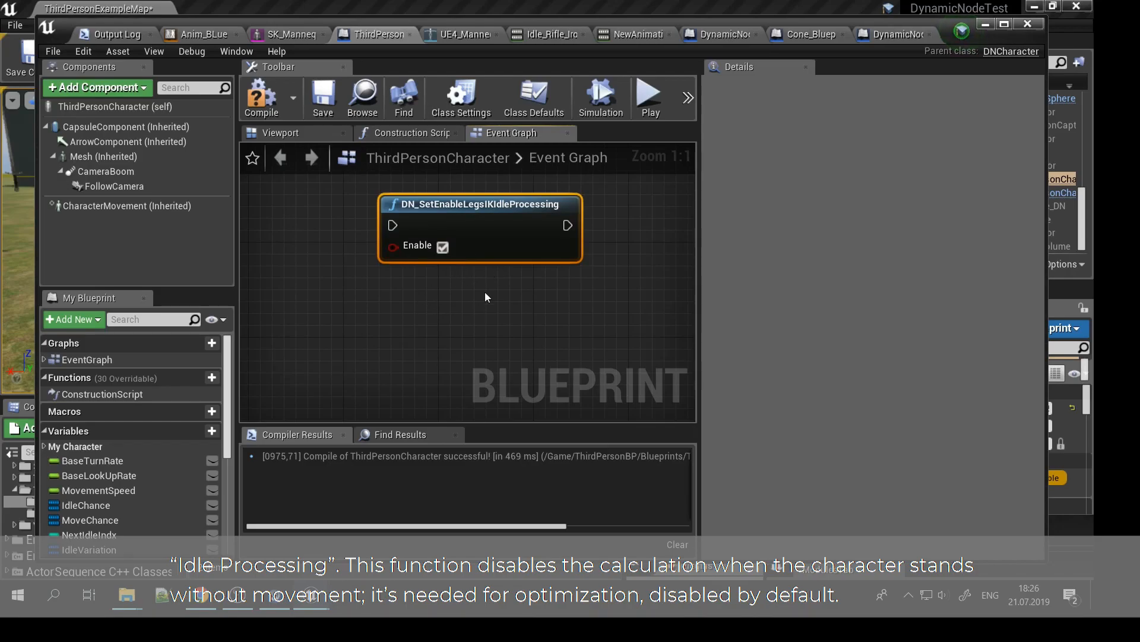
# Add a DN_SetAlphaLegsIK node and place it just below the DN_SetEnableLegsIKIdleProcessing node
pyautogui.moveTo(430, 358); pyautogui.dragTo(431, 304, button='right')
pyautogui.rightClick(431, 304)
pyautogui.write('legsIk')
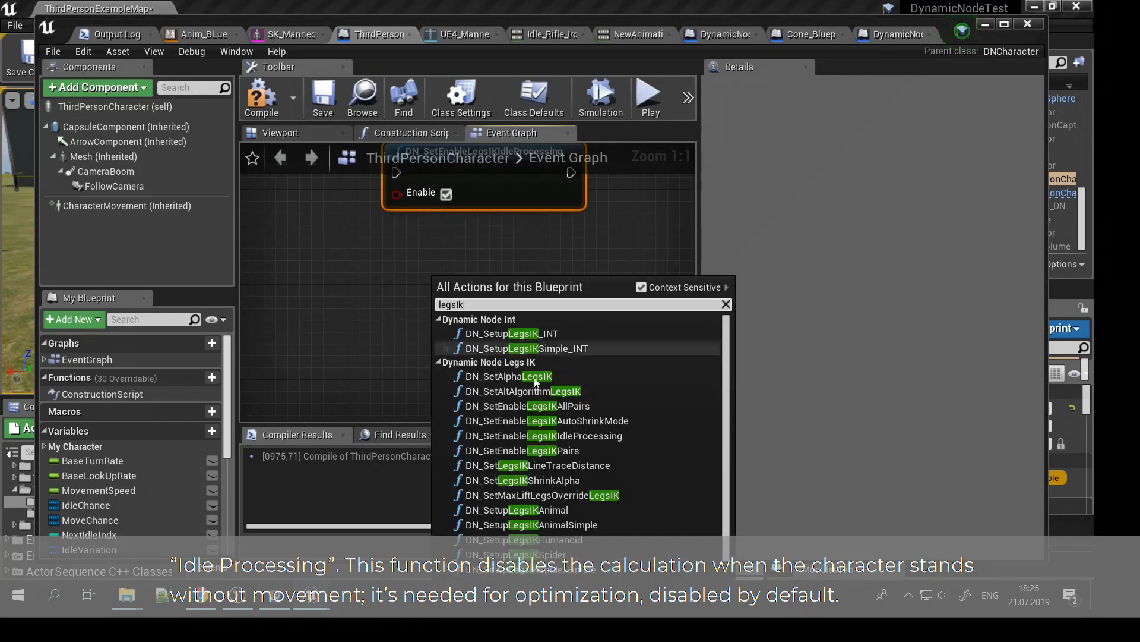
pyautogui.click(536, 382)
pyautogui.moveTo(504, 377); pyautogui.dragTo(442, 291)
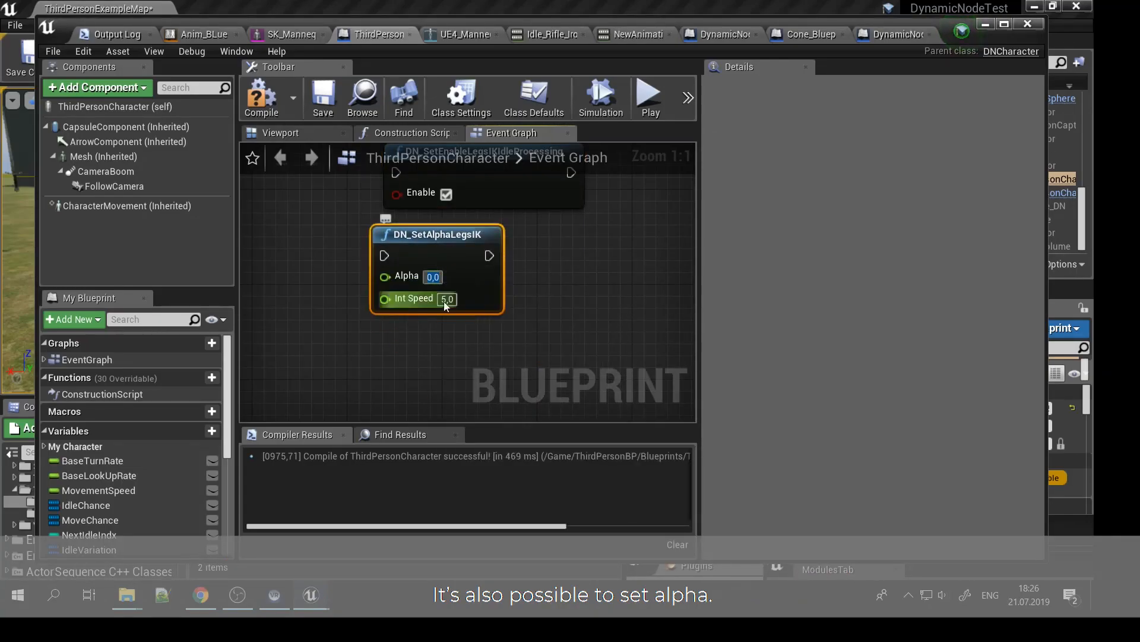
# Look through the ThirdPersonCharacter event graph, examining the FromRadollAction group and the ragdoll physics nodes
pyautogui.scroll(-12, 432, 303)
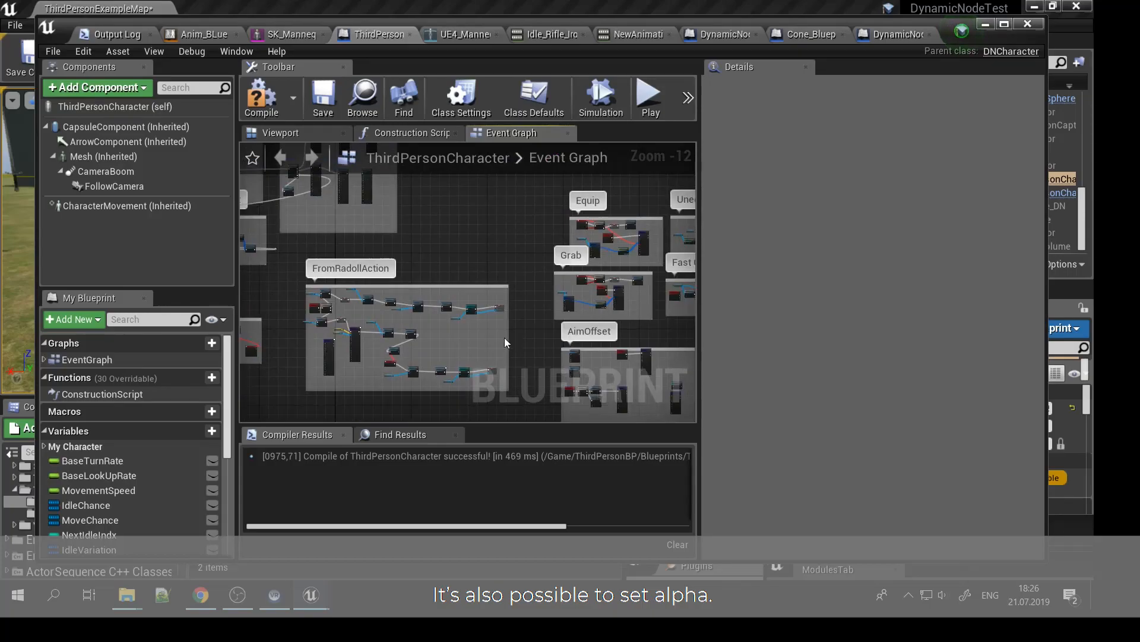
pyautogui.scroll(9, 511, 342)
pyautogui.moveTo(475, 299); pyautogui.dragTo(683, 292, button='right')
pyautogui.moveTo(297, 225); pyautogui.dragTo(570, 277, button='right')
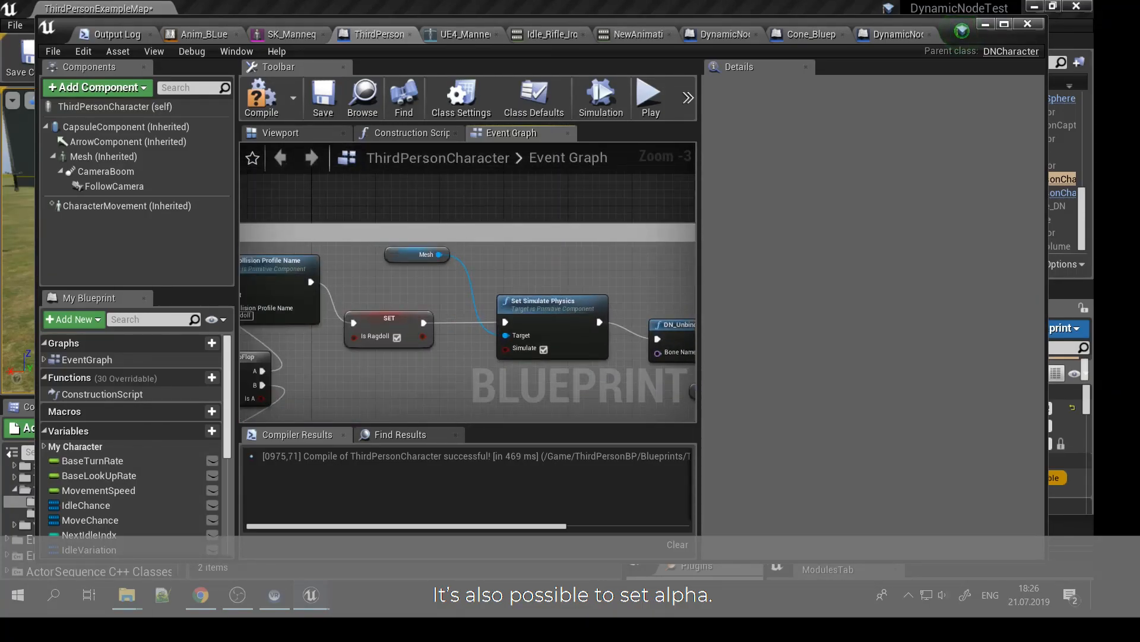
pyautogui.moveTo(382, 208); pyautogui.dragTo(611, 214, button='right')
pyautogui.moveTo(284, 369); pyautogui.dragTo(485, 237, button='right')
pyautogui.scroll(-9, 499, 265)
pyautogui.moveTo(266, 344); pyautogui.dragTo(595, 246, button='right')
pyautogui.moveTo(522, 262); pyautogui.dragTo(406, 283, button='right')
pyautogui.scroll(6, 537, 296)
pyautogui.moveTo(537, 296); pyautogui.dragTo(423, 282, button='right')
pyautogui.scroll(5, 423, 282)
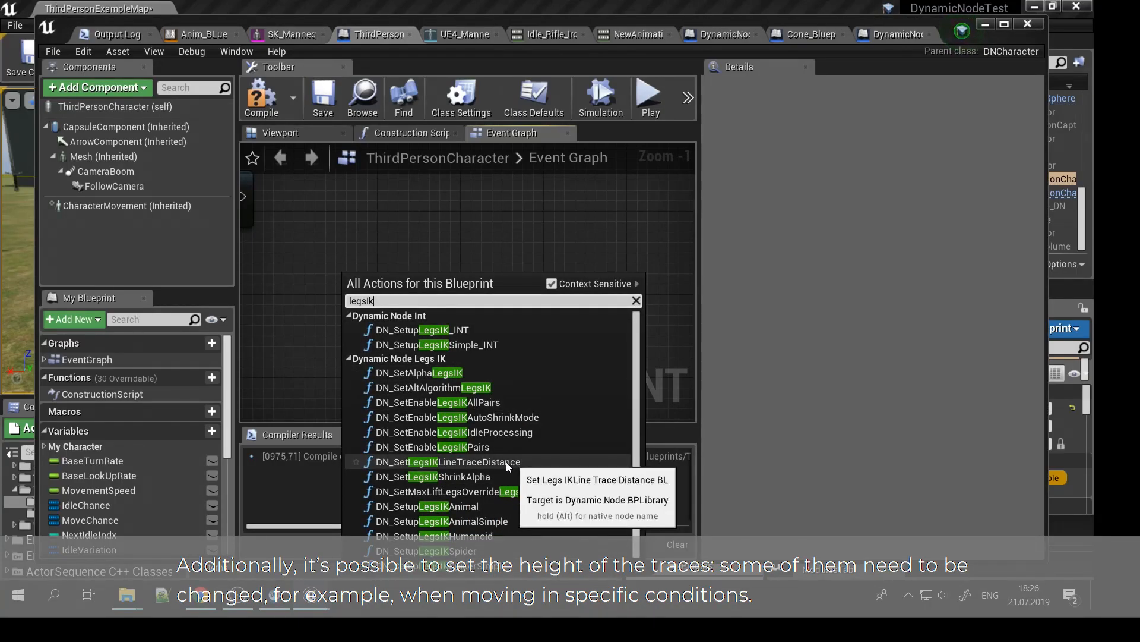
# Add a DN_SetLegsIKLineTraceDistance node beside the idle processing and alpha nodes
pyautogui.click(449, 462)
pyautogui.moveTo(410, 285); pyautogui.dragTo(360, 203)
pyautogui.moveTo(275, 283); pyautogui.dragTo(428, 316, button='right')
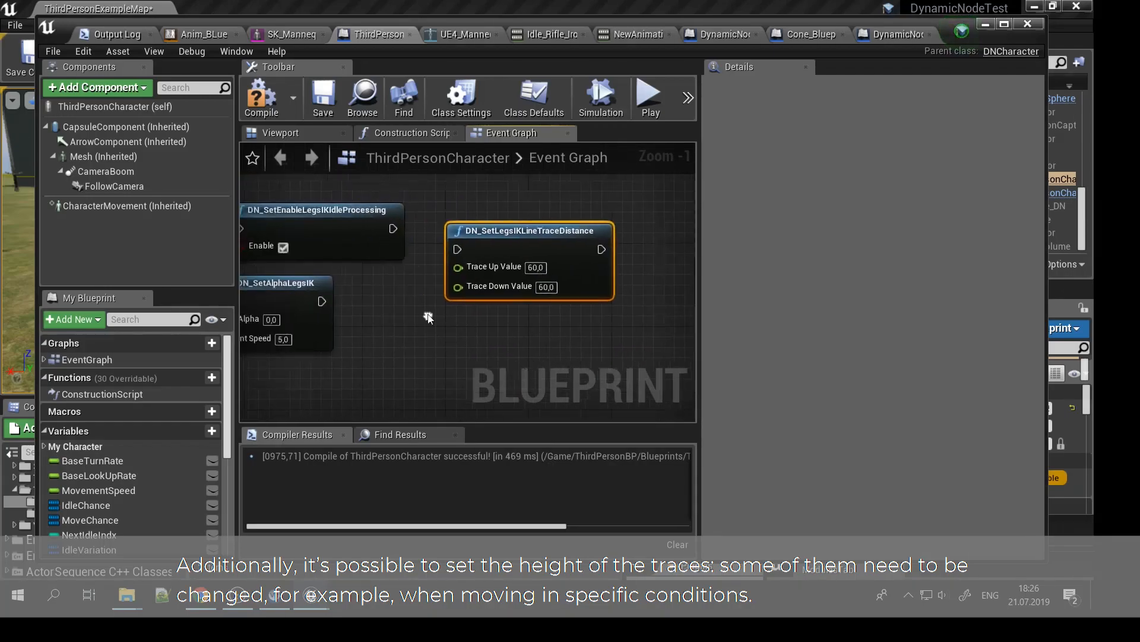
# Add a DN_SetAltAlgorithmLegsIK node and place it directly below the DN_SetLegsIKLineTraceDistance node
pyautogui.moveTo(487, 365); pyautogui.dragTo(461, 325, button='right')
pyautogui.rightClick(460, 324)
pyautogui.write('legsik')
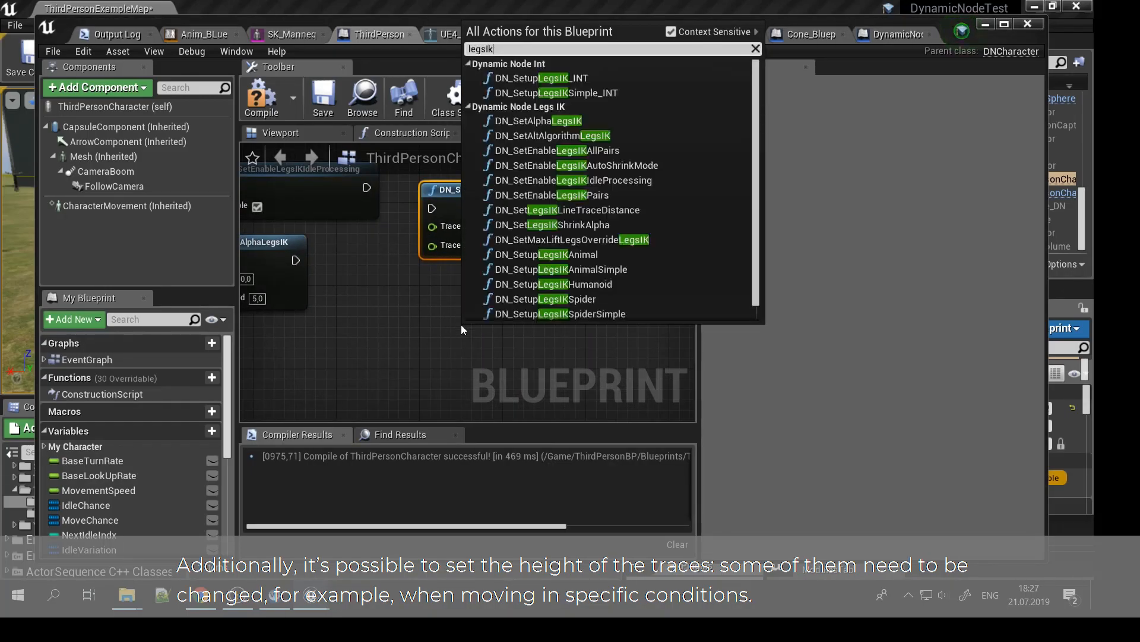
pyautogui.click(639, 134)
pyautogui.moveTo(563, 372); pyautogui.dragTo(525, 314)
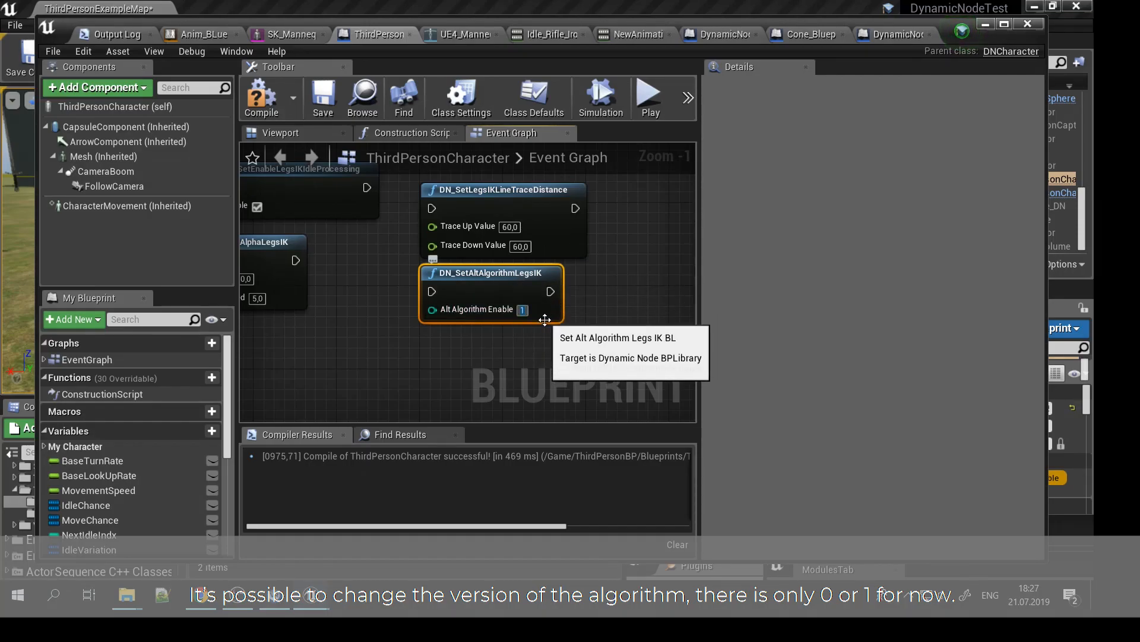
# Add a DN_SetEnableLegsIKPairs node below the DN_SetAltAlgorithmLegsIK node
pyautogui.rightClick(458, 351)
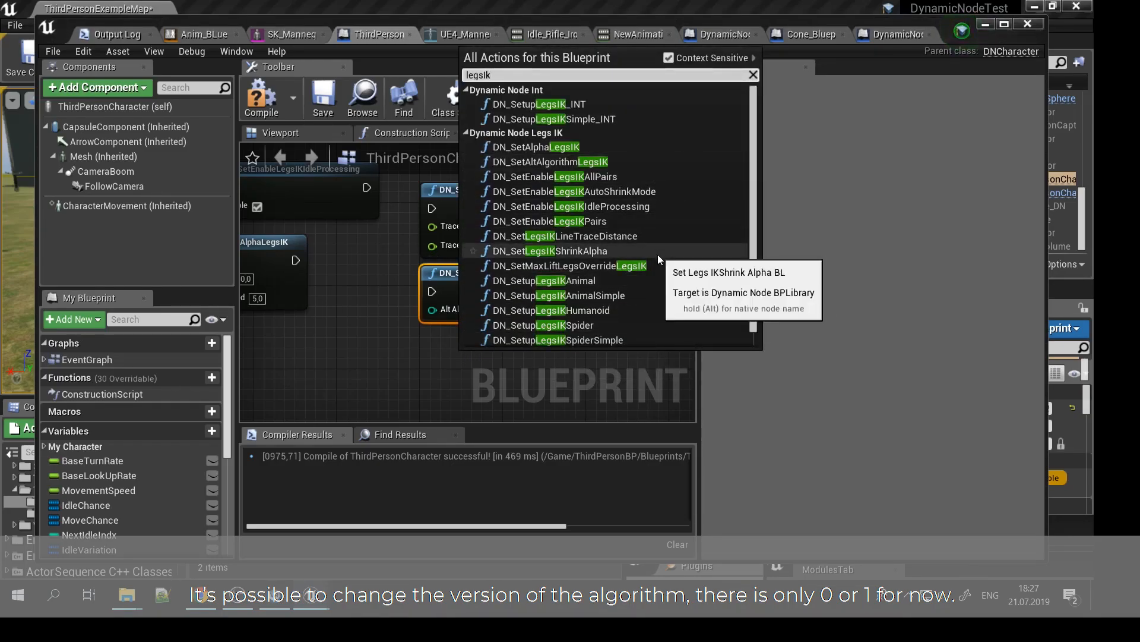
pyautogui.click(591, 222)
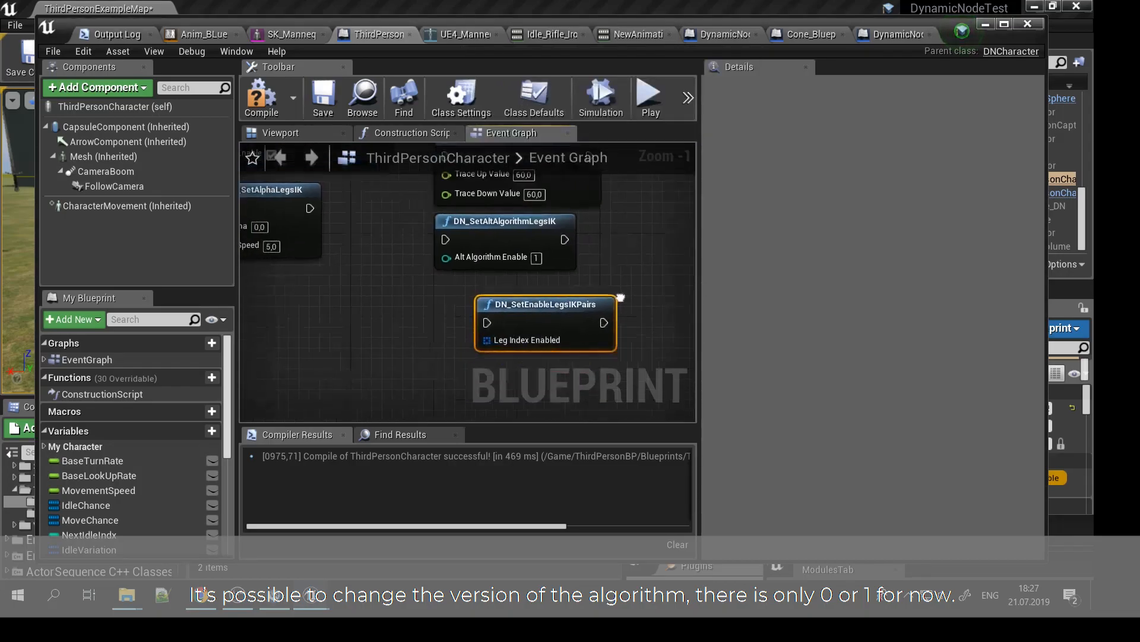
pyautogui.moveTo(439, 358); pyautogui.dragTo(490, 342, button='right')
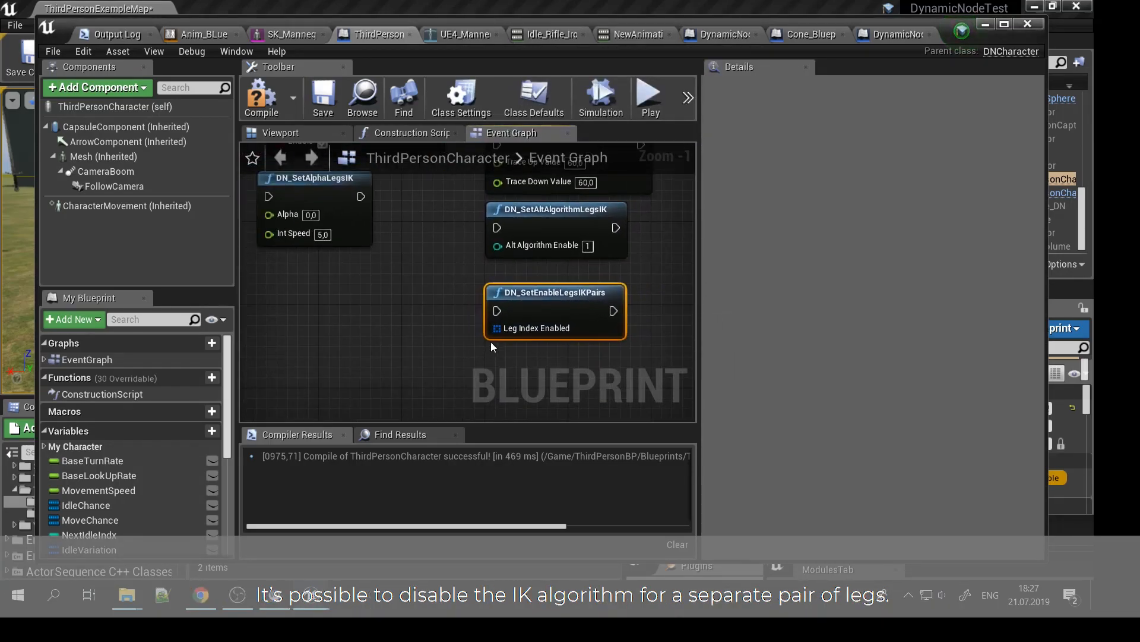
# Feed the Leg Index Enabled input from a Make Array node supplied by a Make LegIndexEnabled_DN node, placed beside the array
pyautogui.moveTo(463, 328); pyautogui.dragTo(298, 330)
pyautogui.click(416, 140)
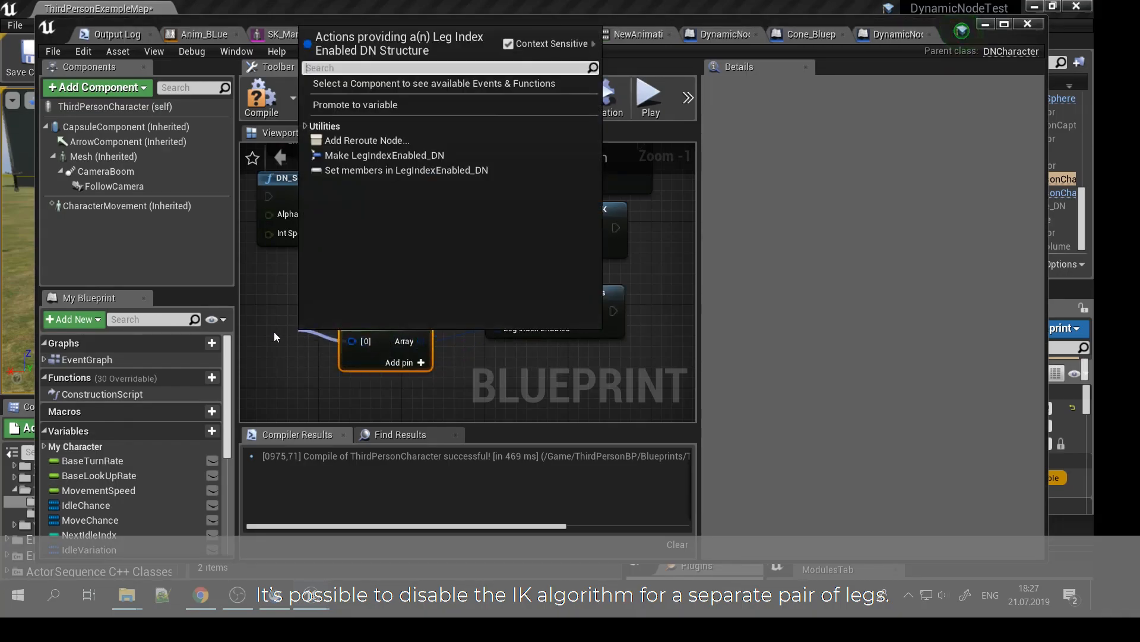
pyautogui.click(393, 154)
pyautogui.moveTo(265, 306); pyautogui.dragTo(396, 295, button='right')
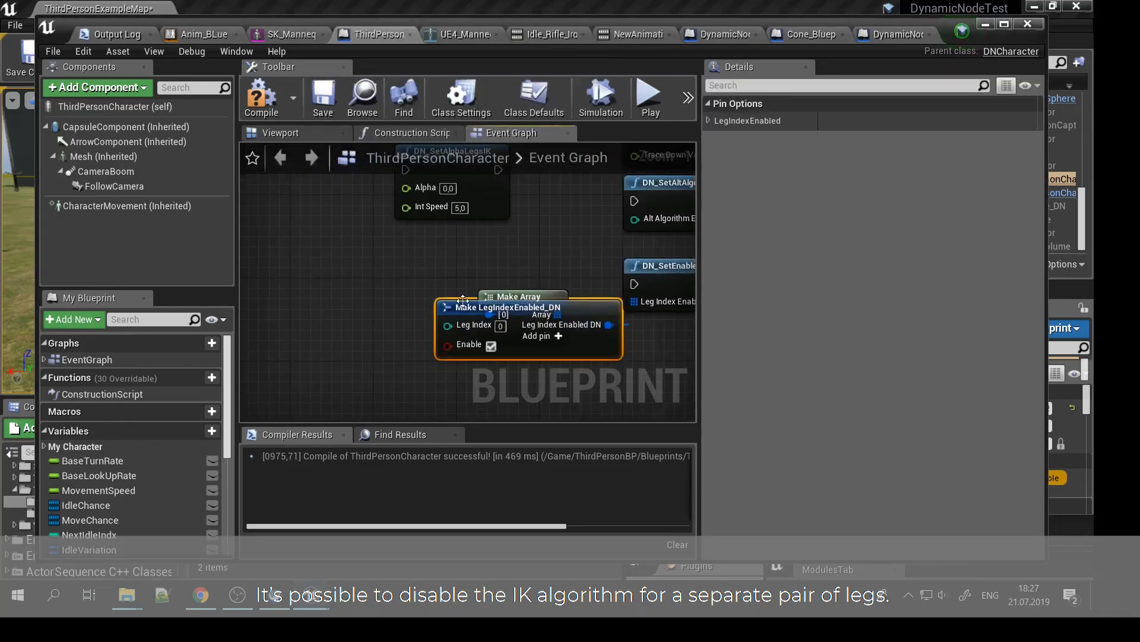
pyautogui.moveTo(468, 340); pyautogui.dragTo(343, 298)
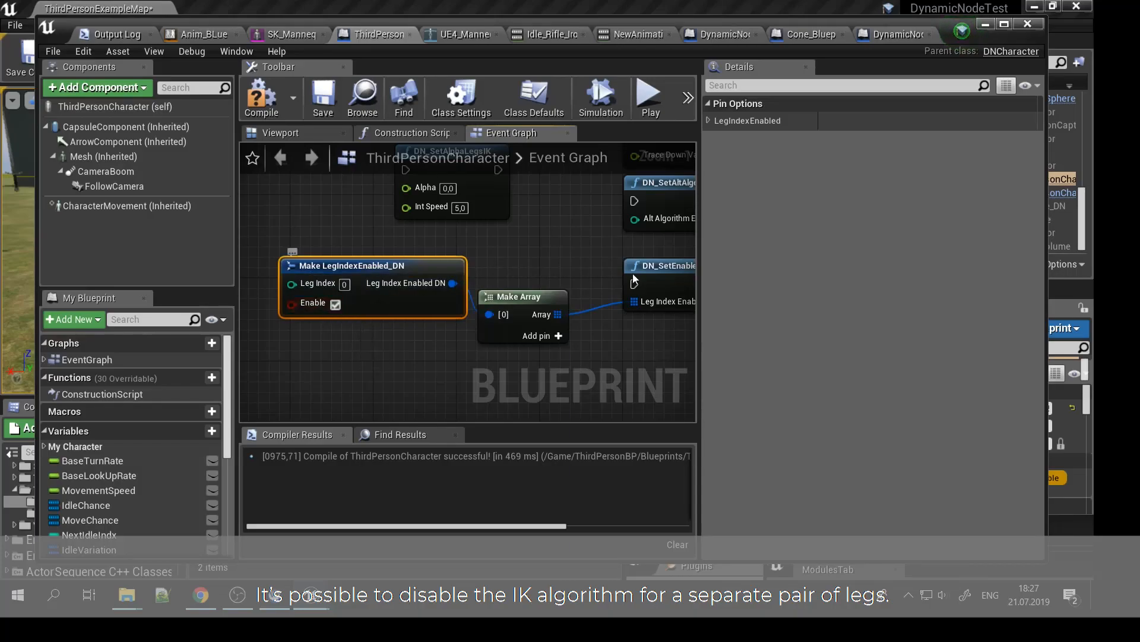
# Select the Make Array and DN_SetEnableLegsIKPairs nodes and add a second element pin to the array
pyautogui.moveTo(614, 274); pyautogui.dragTo(581, 258, button='right')
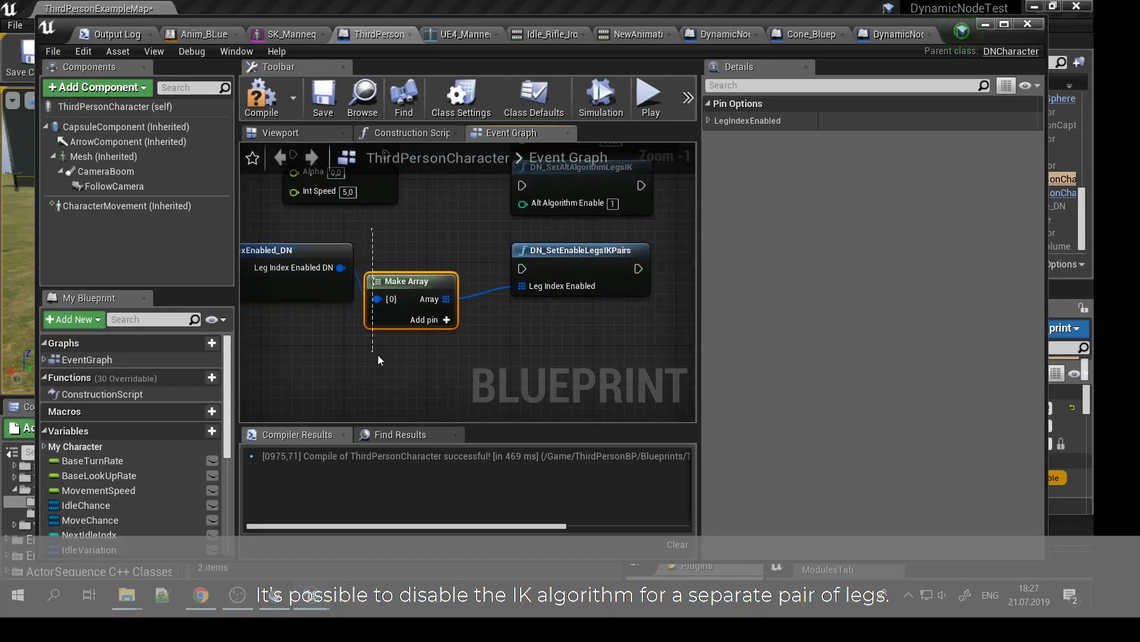
pyautogui.moveTo(375, 354); pyautogui.dragTo(540, 337)
pyautogui.moveTo(451, 367); pyautogui.dragTo(488, 329, button='right')
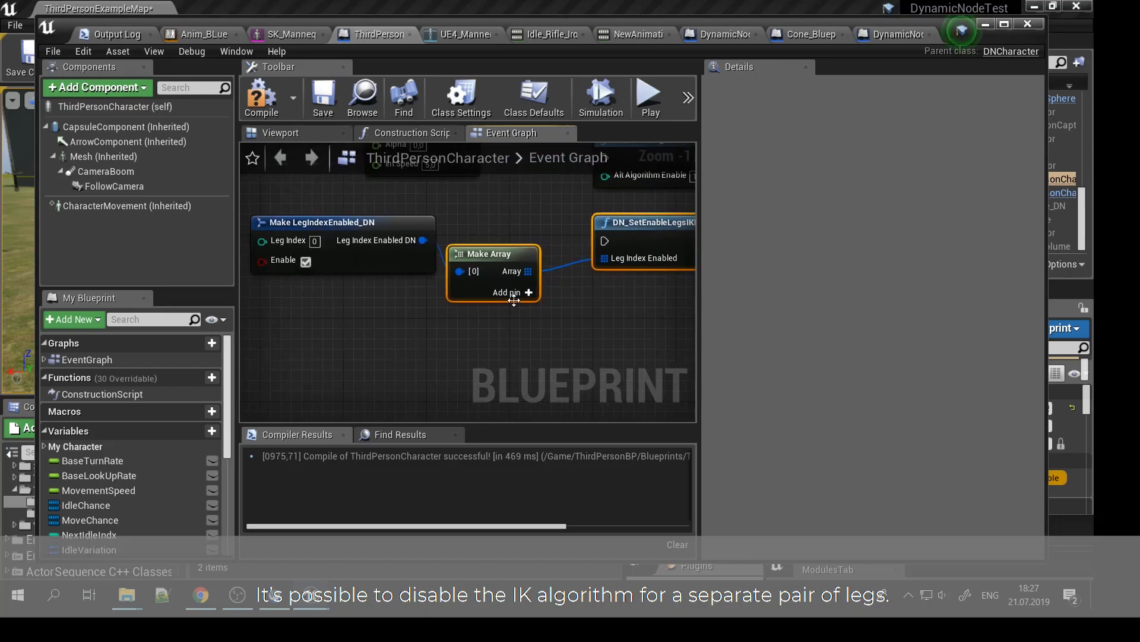
# Search the blueprint's available actions for legsIk functions and browse the Dynamic Node Legs IK entries
pyautogui.moveTo(748, 327); pyautogui.dragTo(552, 298, button='right')
pyautogui.rightClick(551, 298)
pyautogui.write('legsIk')
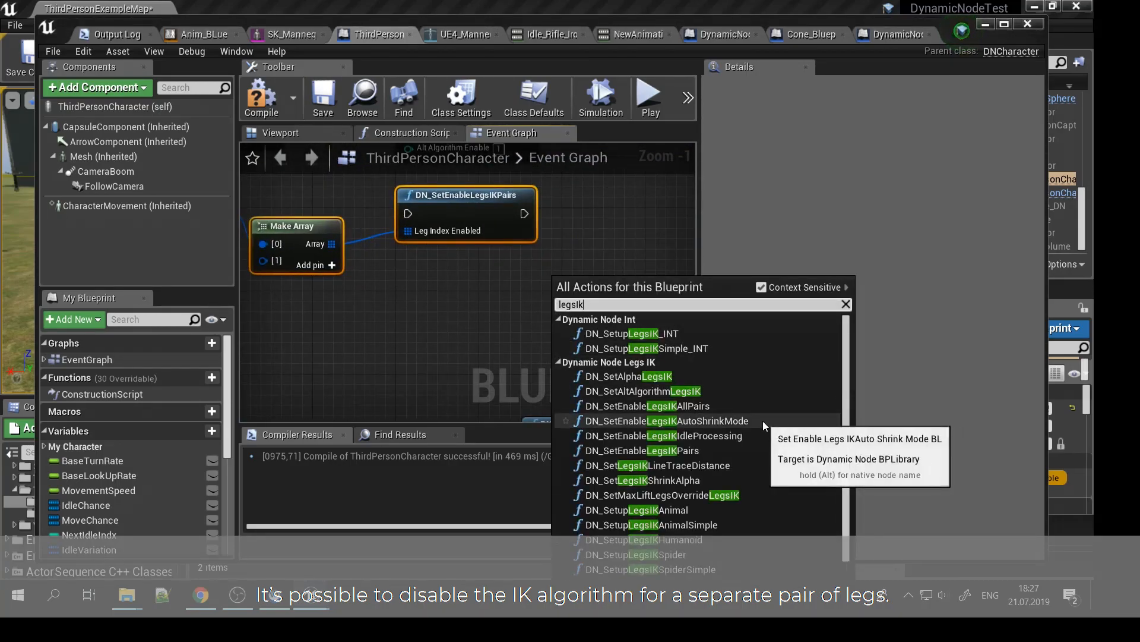
pyautogui.scroll(-1, 762, 421)
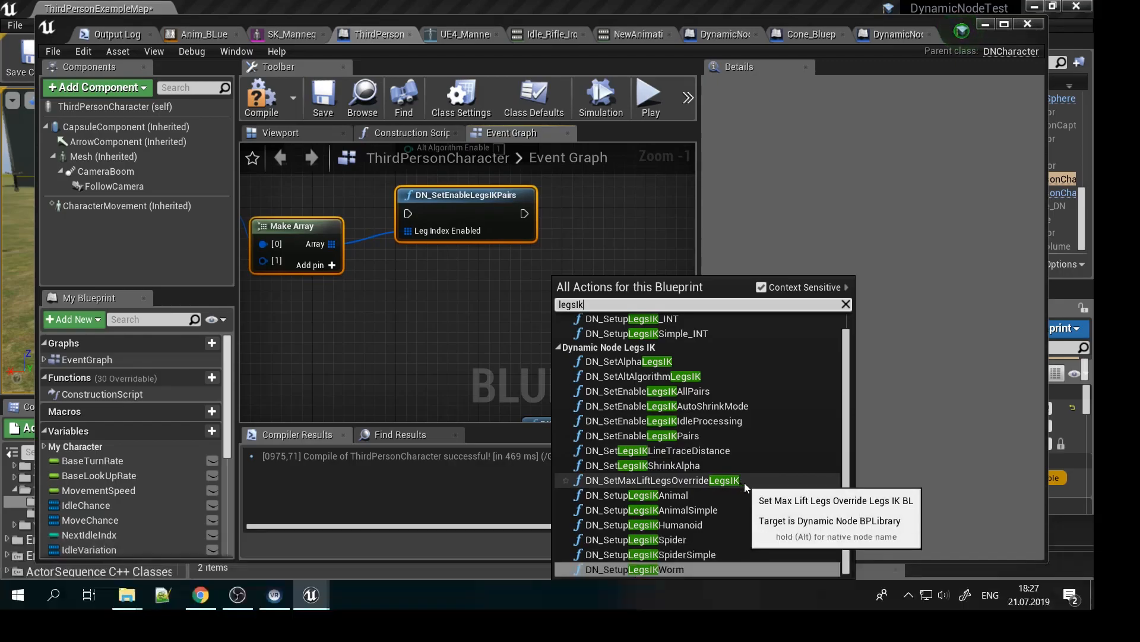